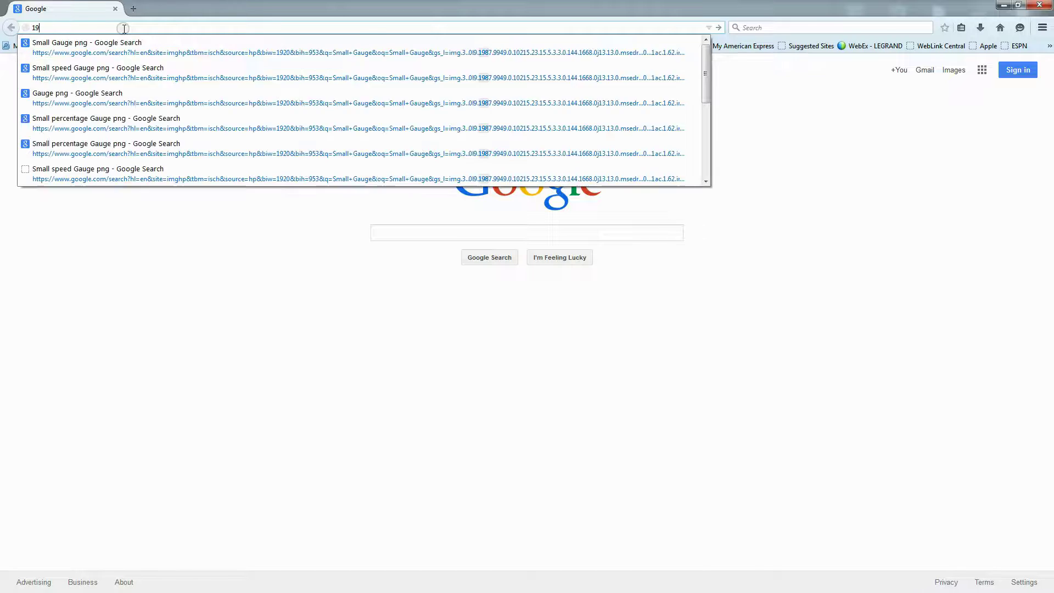
# Load the BASRT-B router page at 192.168.5.68 and sign in with the router's user name and password
pyautogui.write('2.168')
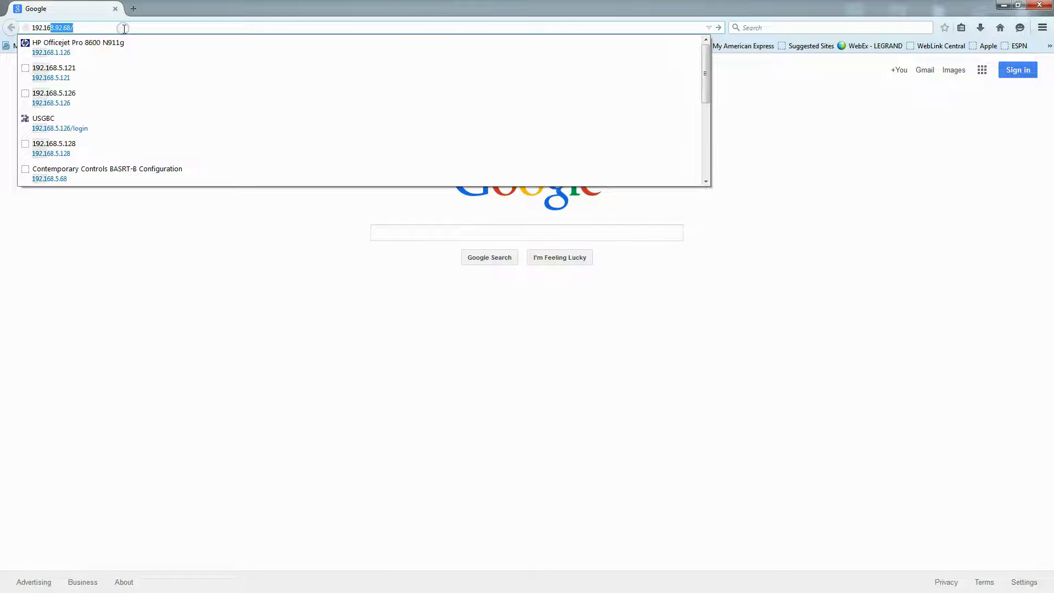
pyautogui.write('.5.68')
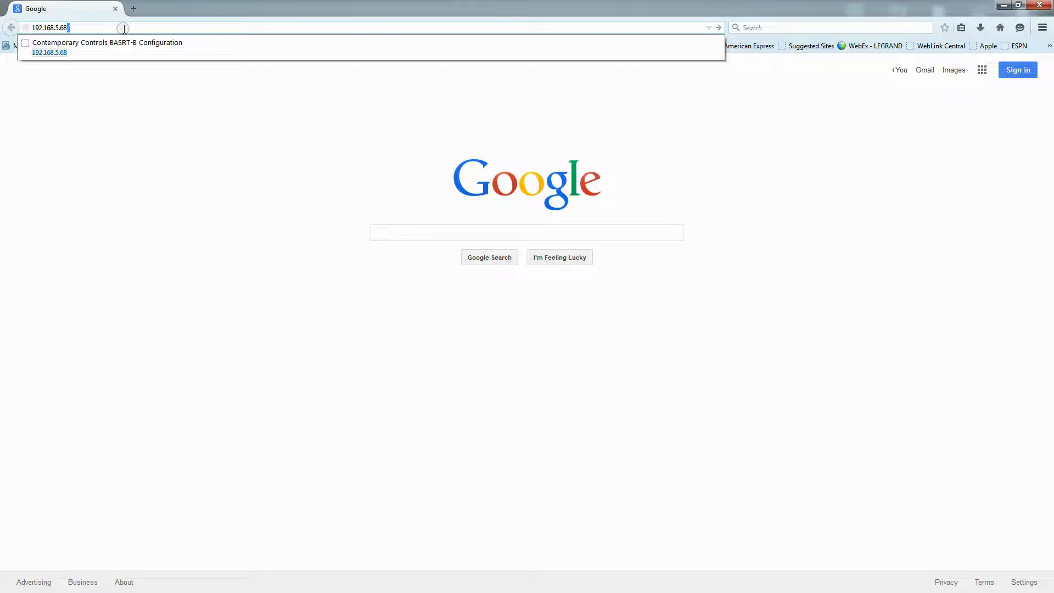
pyautogui.press('Return')
pyautogui.write('admin')
pyautogui.press('Tab')
pyautogui.write('admin')
pyautogui.press('Return')
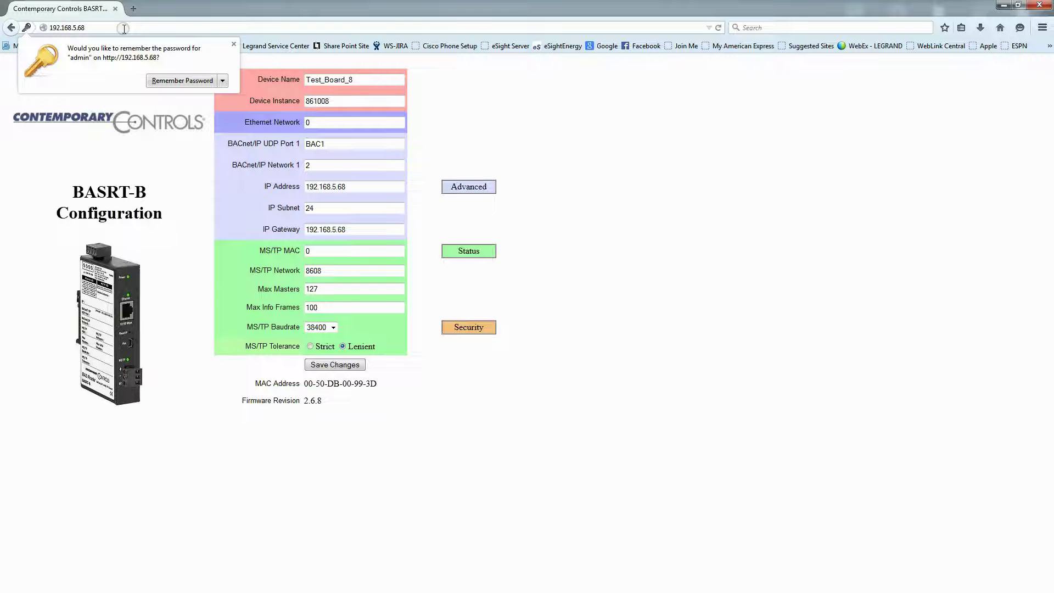
# Dismiss the password prompt and check Device Name, instance 861008, UDP port BAC1, network 2 and IP address
pyautogui.click(234, 44)
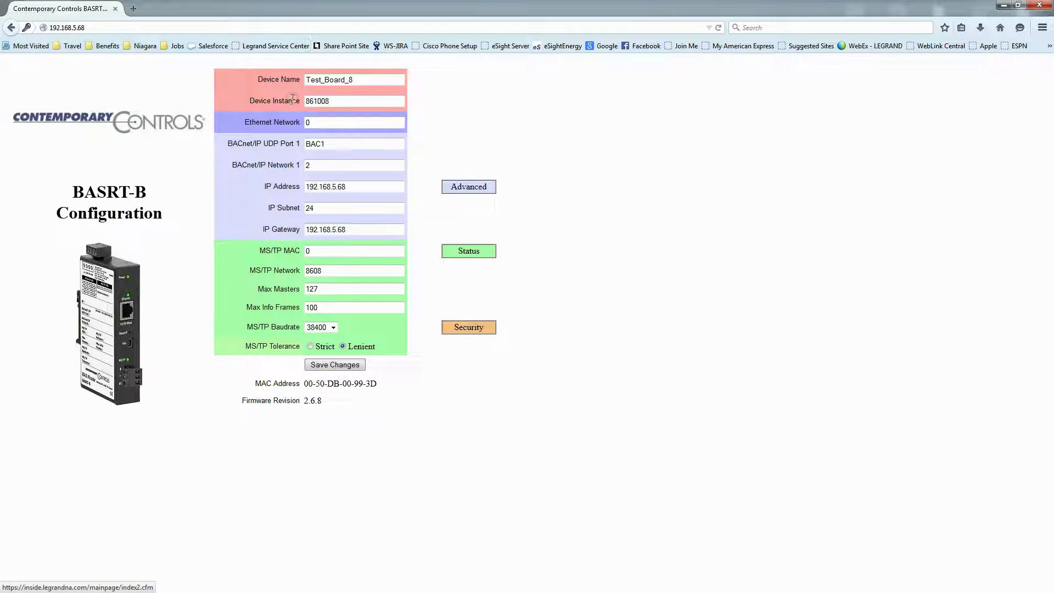
pyautogui.moveTo(356, 81); pyautogui.dragTo(305, 80)
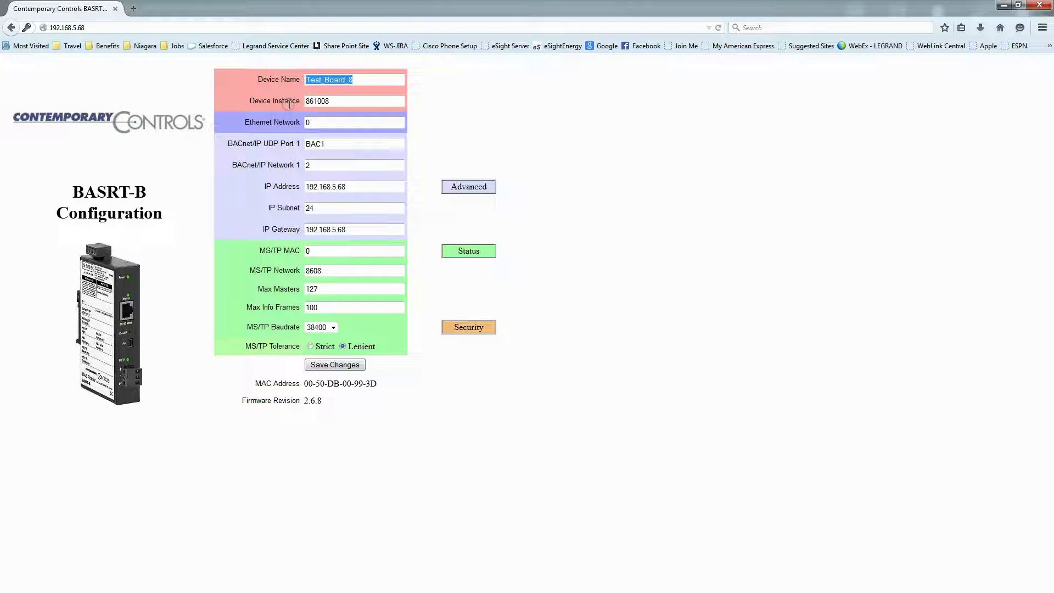
pyautogui.doubleClick(336, 101)
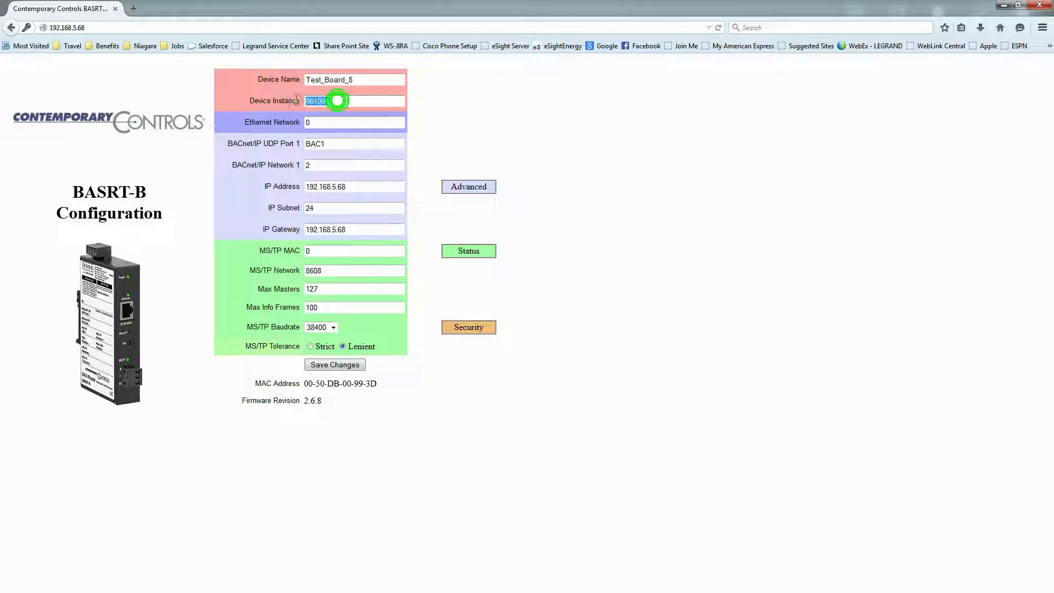
pyautogui.doubleClick(322, 145)
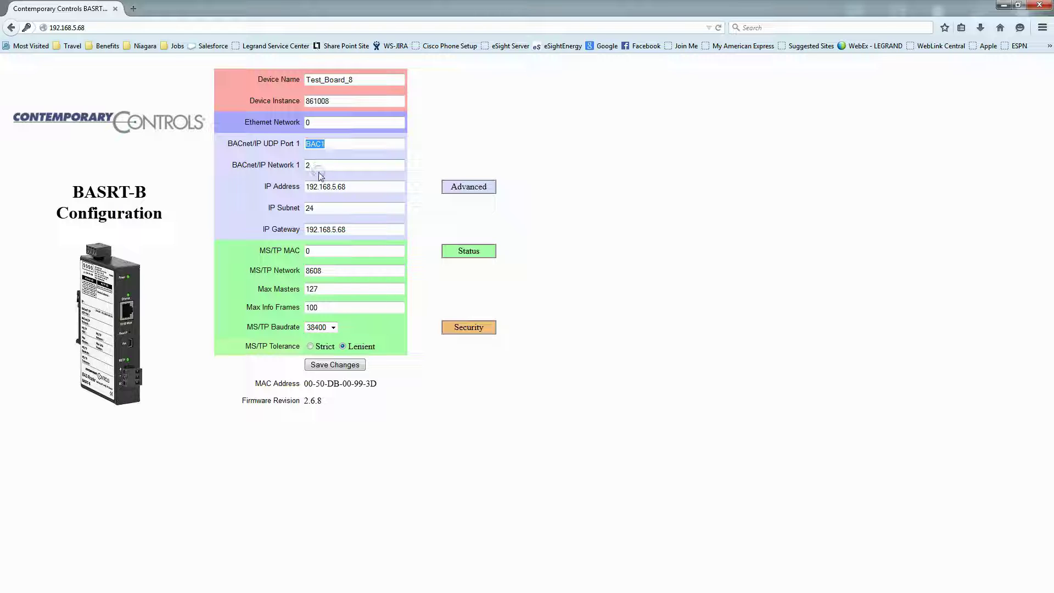
pyautogui.doubleClick(315, 166)
pyautogui.click(328, 143)
pyautogui.doubleClick(328, 144)
pyautogui.doubleClick(349, 188)
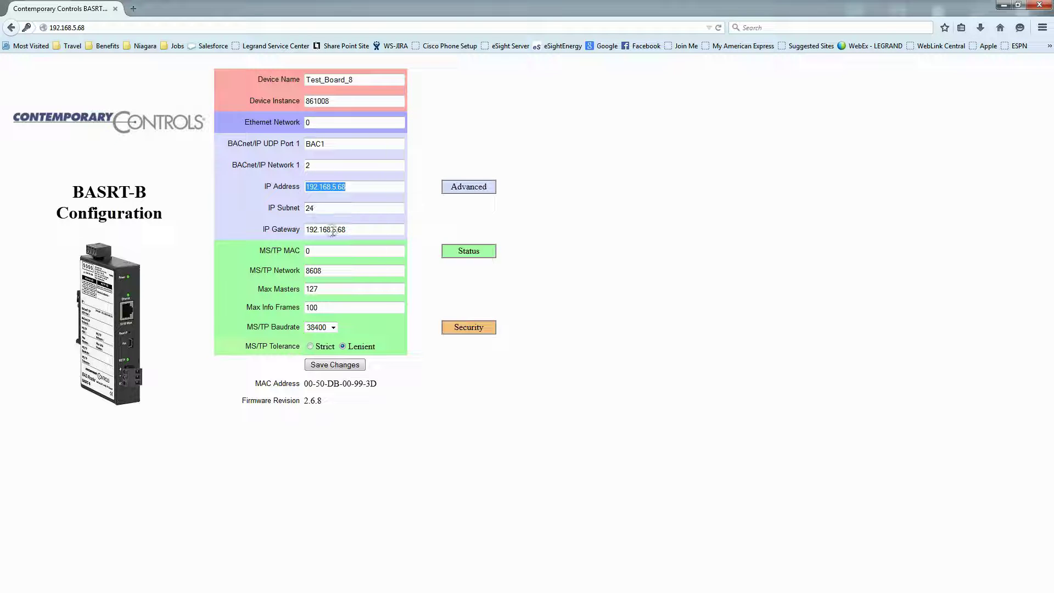
# Check the IP gateway and MS/TP network 8608, save the router settings, and close Firefox
pyautogui.doubleClick(352, 230)
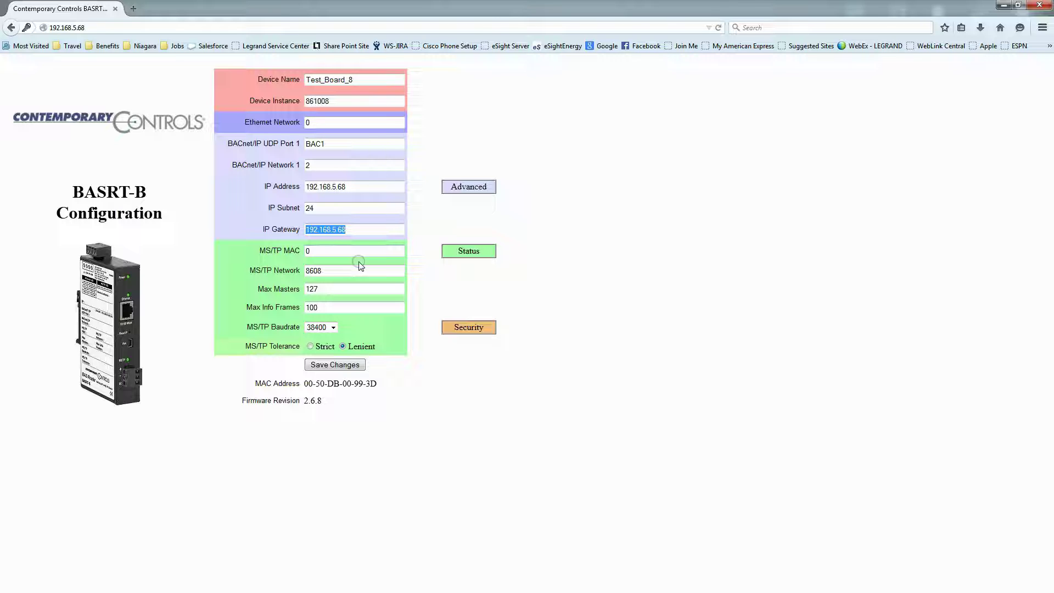
pyautogui.doubleClick(321, 271)
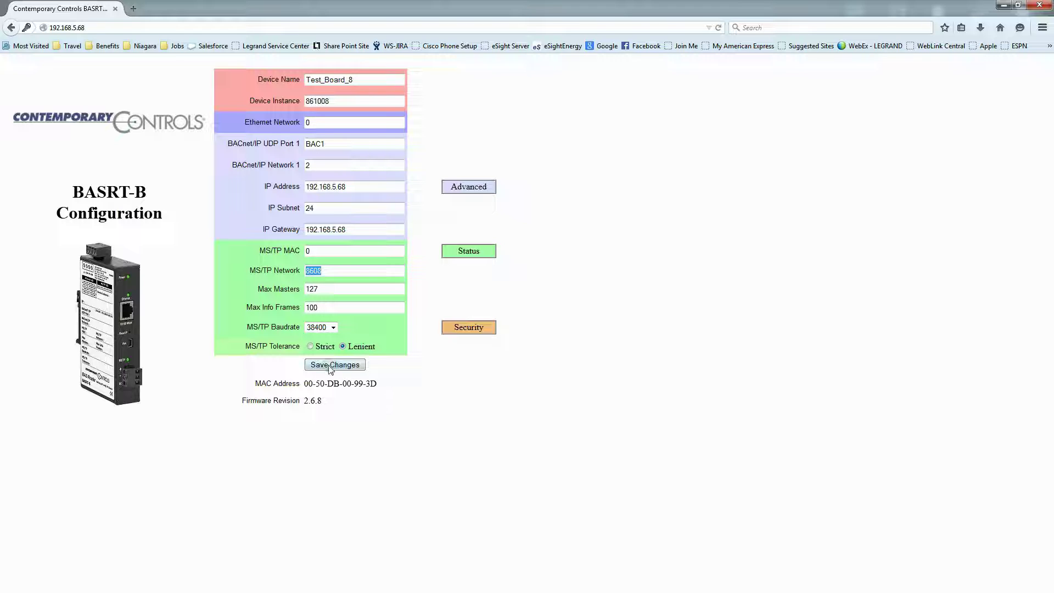
pyautogui.click(330, 367)
pyautogui.click(1039, 6)
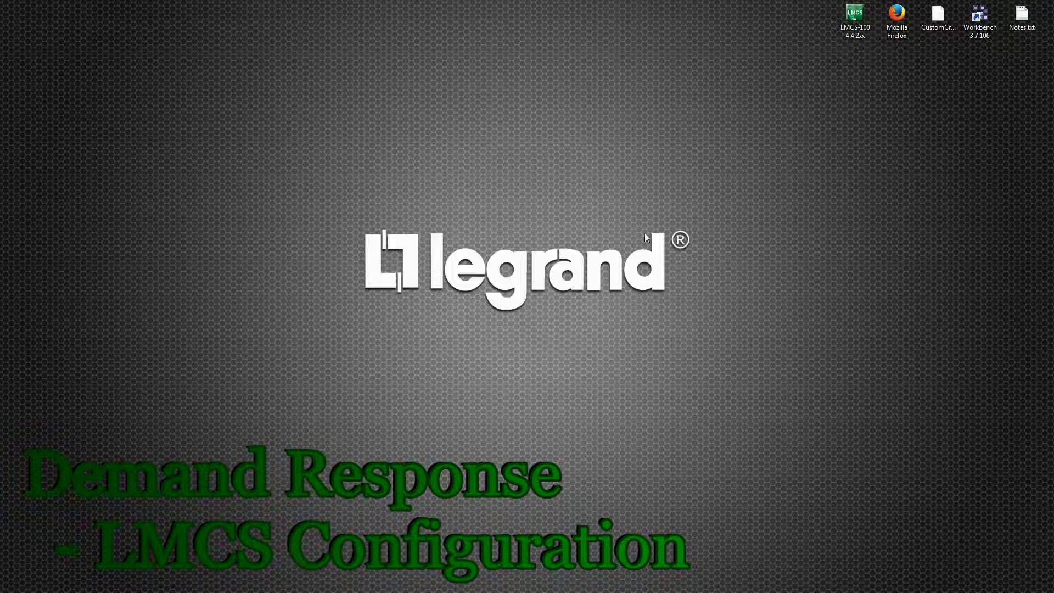
# Launch LMCS-100 from its desktop shortcut and maximize its window
pyautogui.click(857, 26)
pyautogui.doubleClick(857, 27)
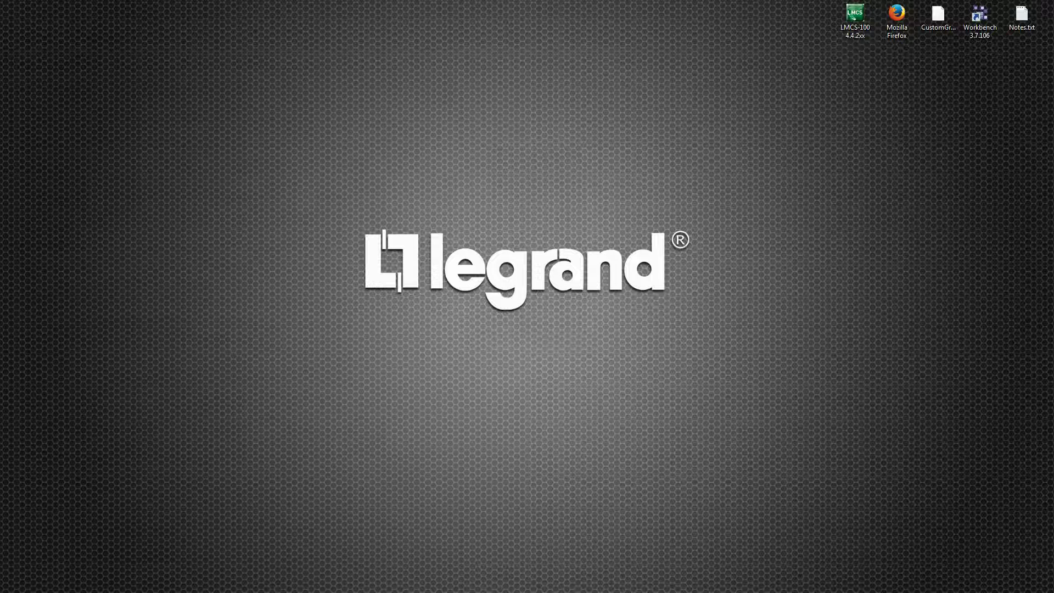
pyautogui.moveTo(224, 94); pyautogui.dragTo(512, 80)
pyautogui.doubleClick(512, 80)
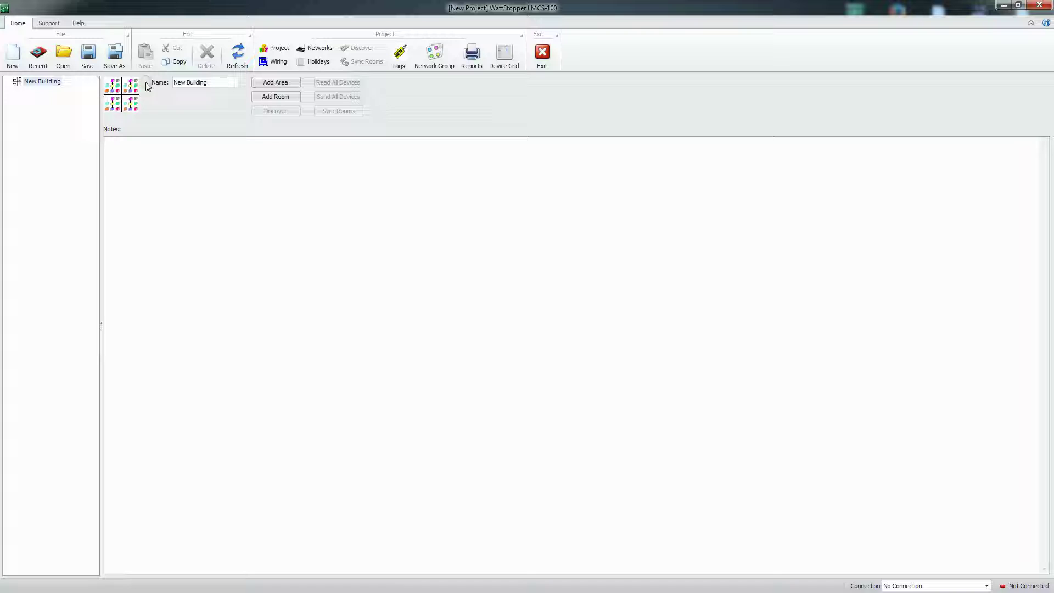
# Open the Preferences dialog from the Support tab
pyautogui.click(225, 81)
pyautogui.click(48, 22)
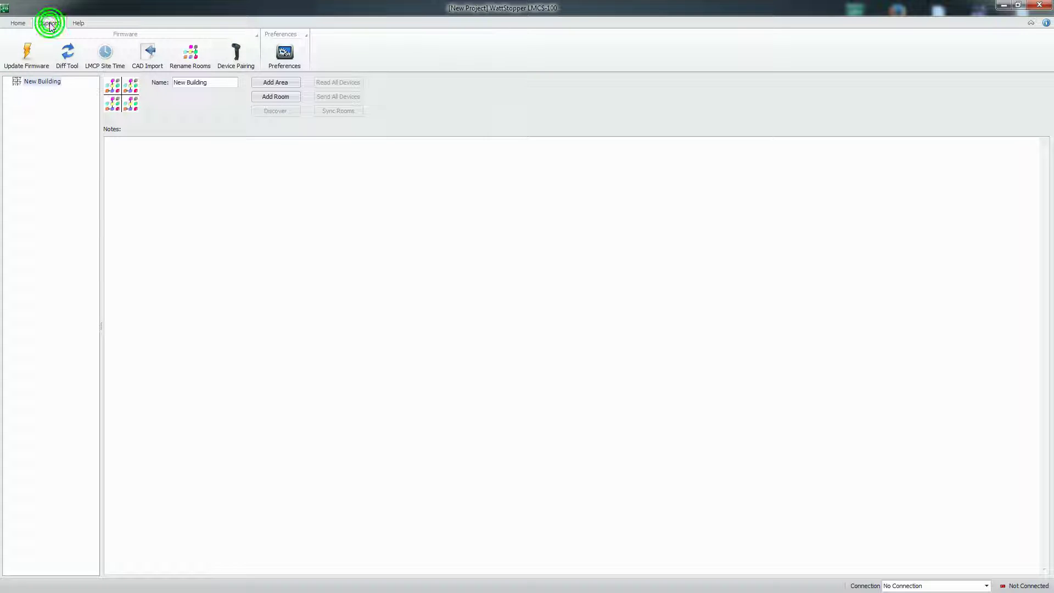
pyautogui.click(284, 55)
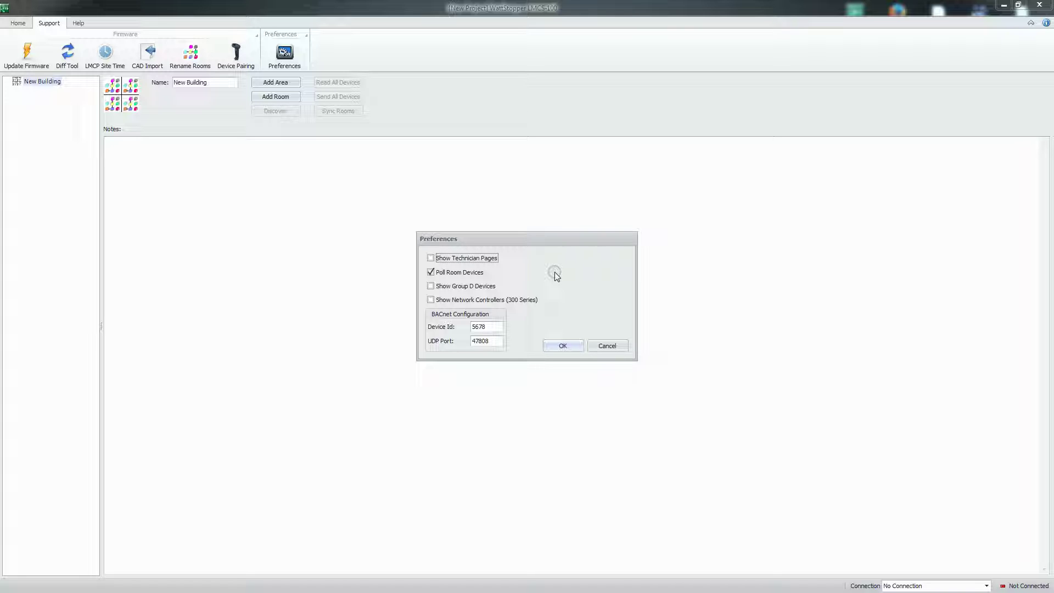
# Enable Show Technician Pages, check the BACnet UDP port 47808, and accept the preferences
pyautogui.click(431, 258)
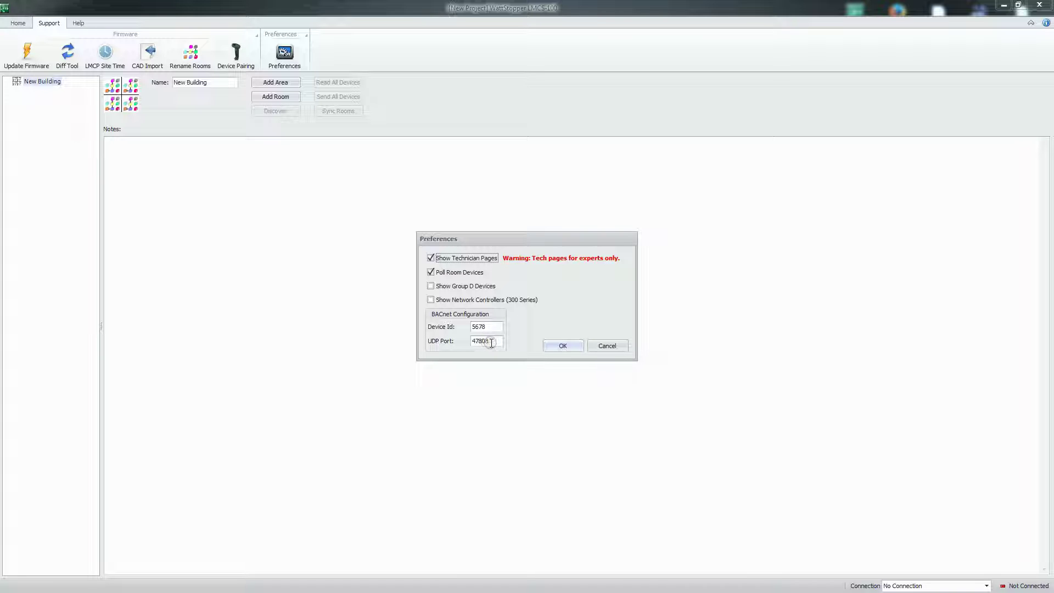
pyautogui.moveTo(474, 341); pyautogui.dragTo(494, 341)
pyautogui.click(495, 342)
pyautogui.moveTo(486, 341); pyautogui.dragTo(499, 355)
pyautogui.click(561, 347)
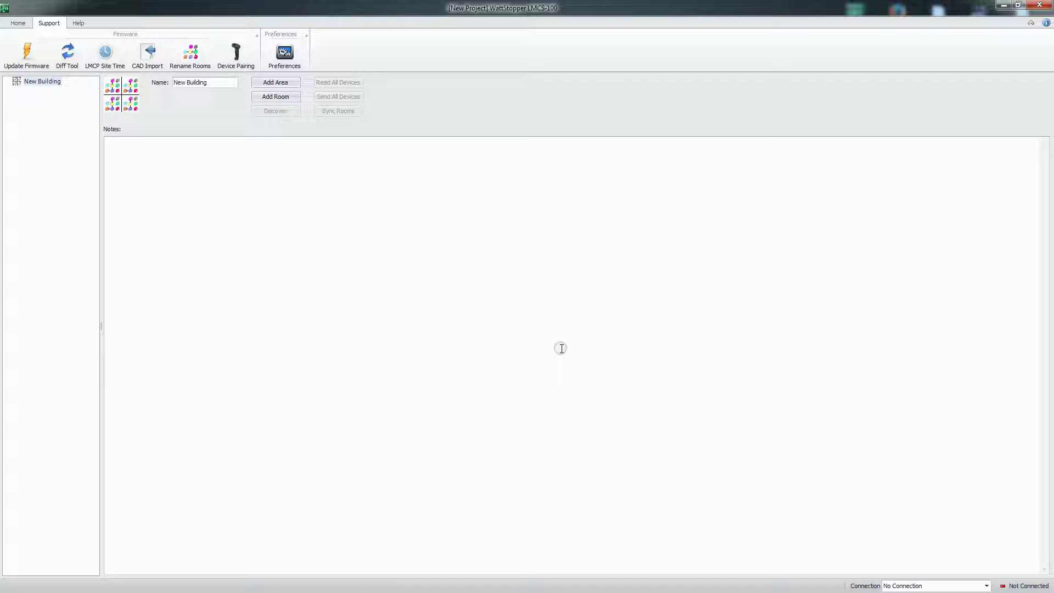
# Rename the building to 'DR Training Demo' and choose the BACnet IP connection on the ASIX AX88772 adapter
pyautogui.moveTo(212, 83); pyautogui.dragTo(229, 140)
pyautogui.write('DR Train')
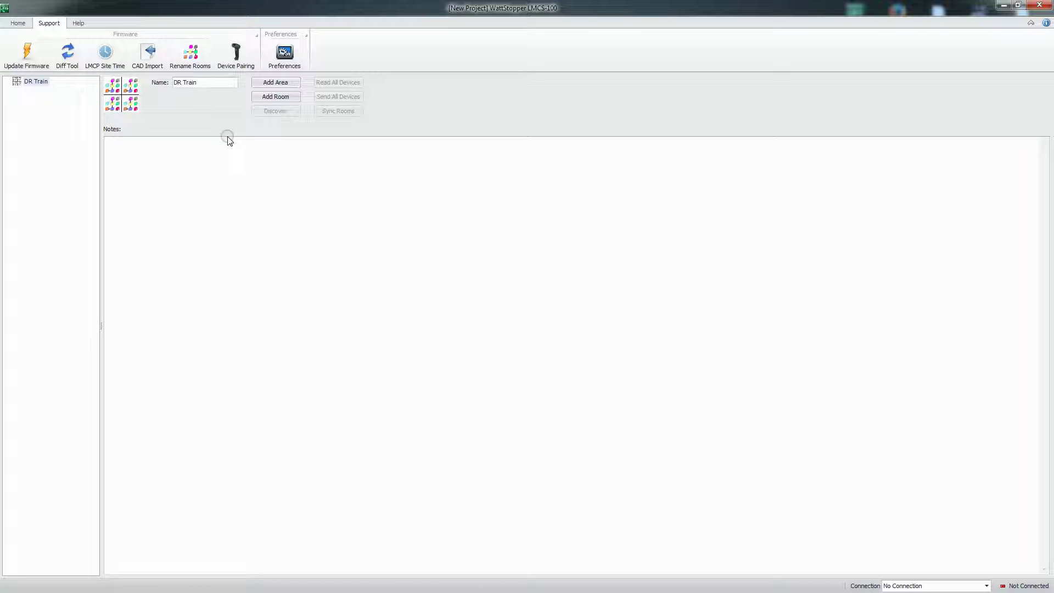
pyautogui.write('g Demo')
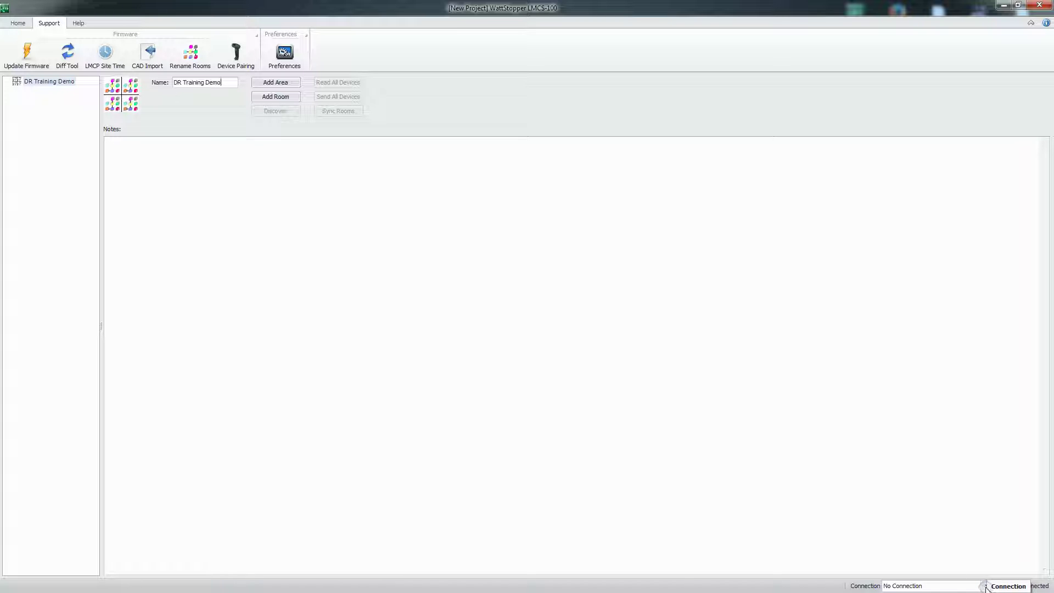
pyautogui.click(986, 586)
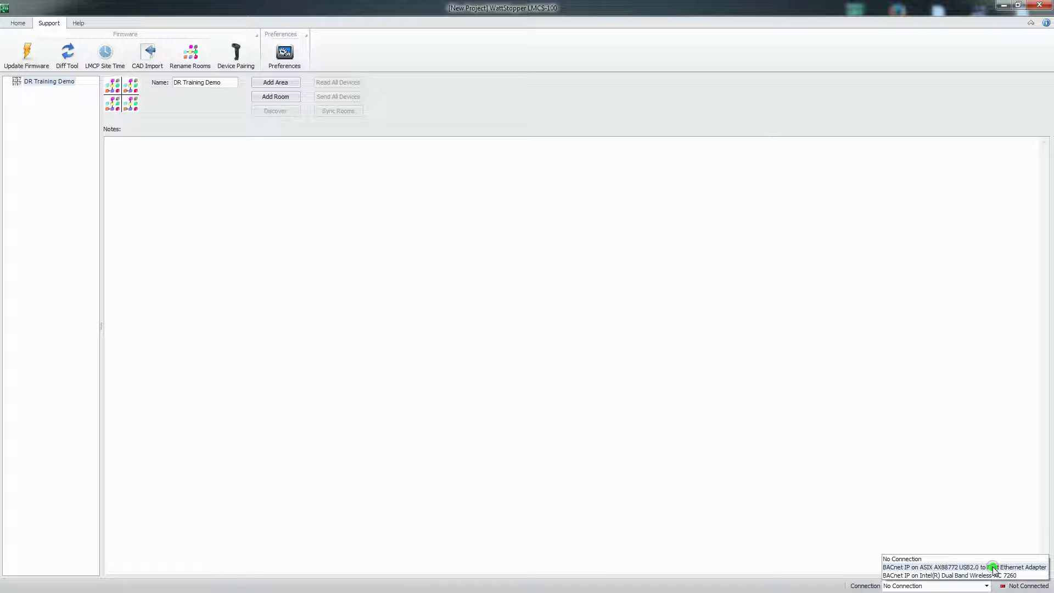
pyautogui.click(993, 568)
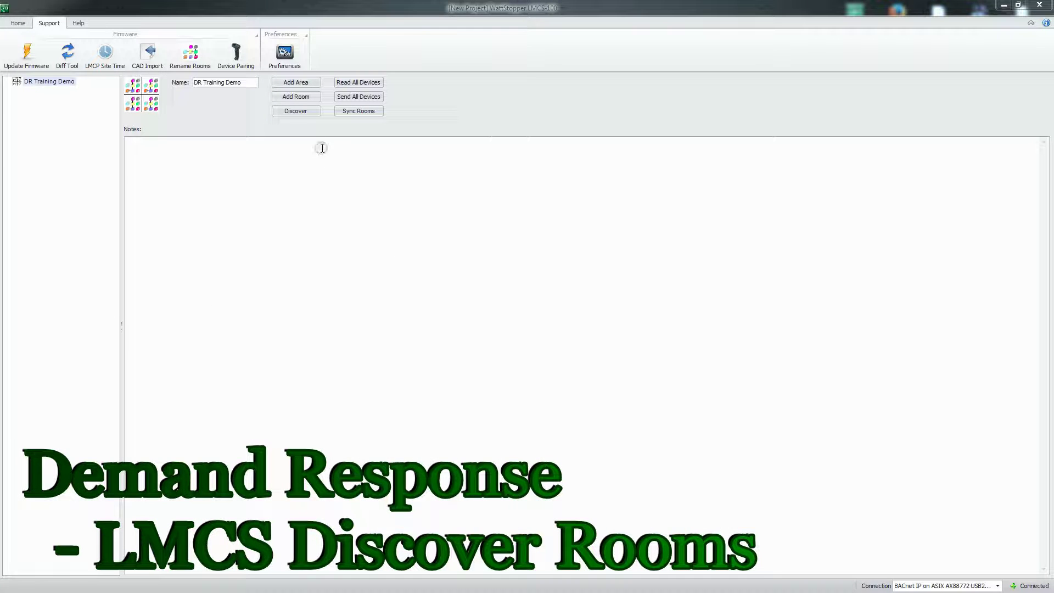
# Run Discover to find the Test_Board_8 BACnet network at 192.168.5.68
pyautogui.click(295, 113)
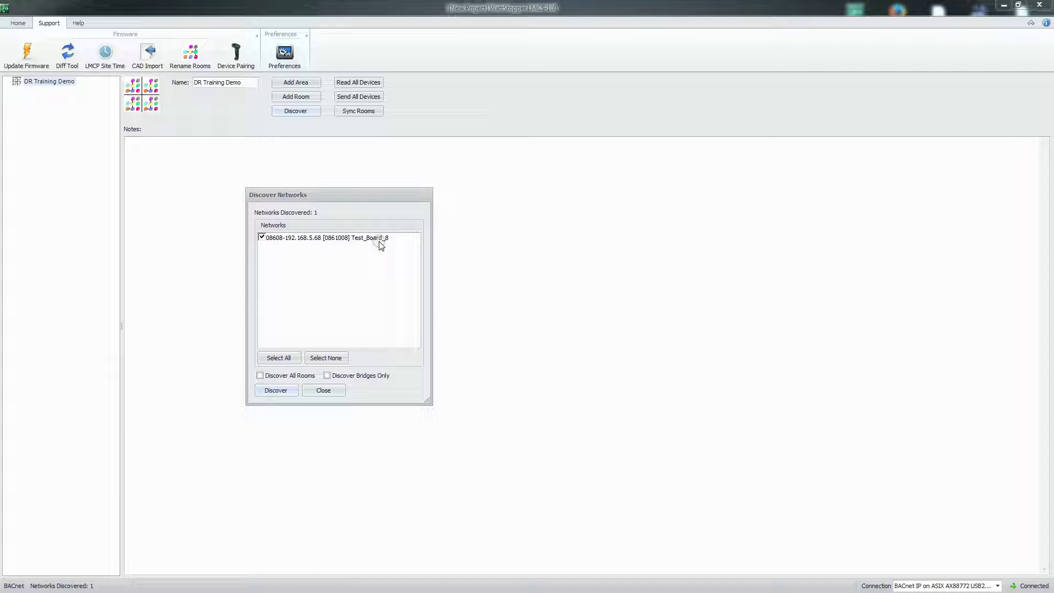
# Discover all rooms and bridges on network 08608, then close the finished discovery window
pyautogui.click(260, 377)
pyautogui.click(274, 390)
pyautogui.click(322, 391)
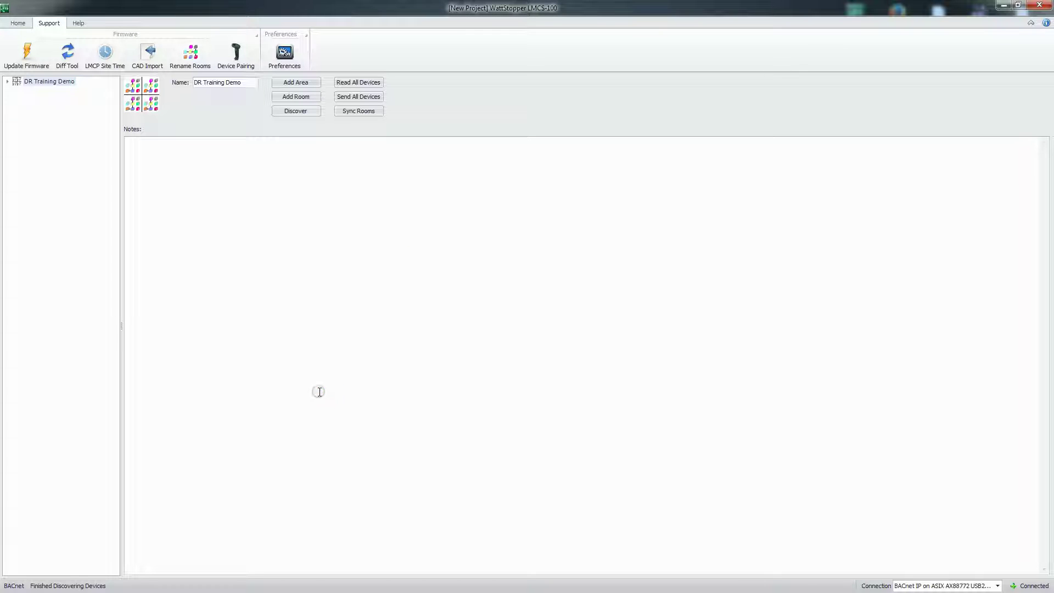
# Expand the project tree to list Discovered Network 08608 with bridges 16802525, 16802606 and 16803079
pyautogui.click(8, 82)
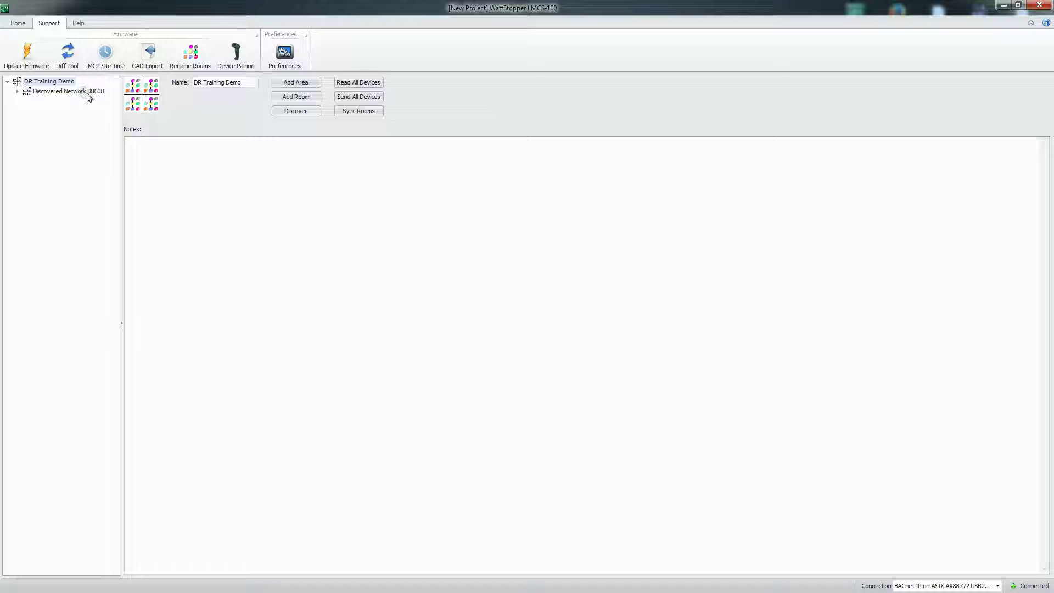
pyautogui.click(18, 92)
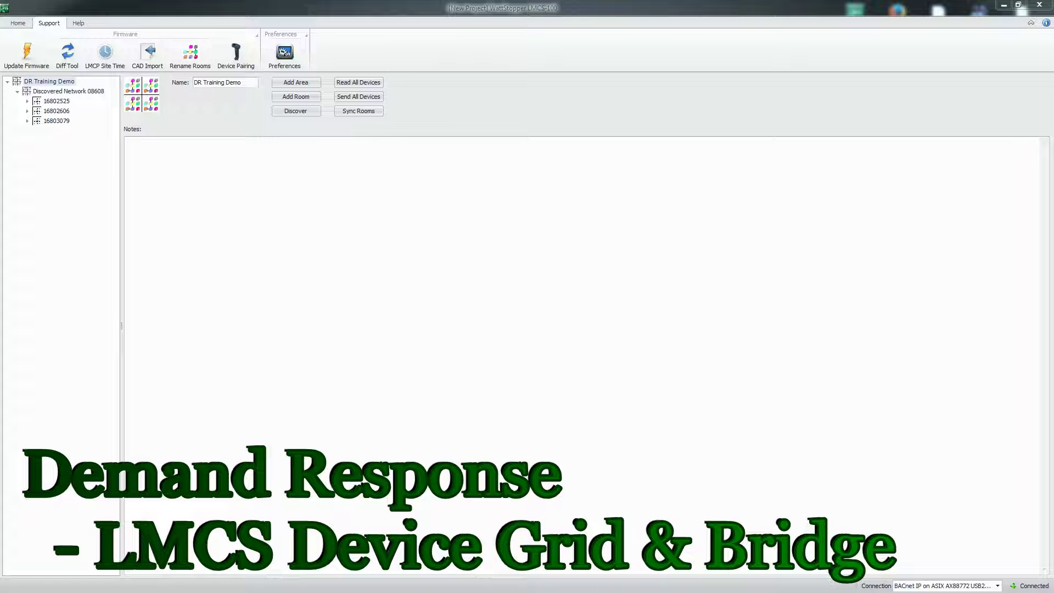
pyautogui.click(235, 237)
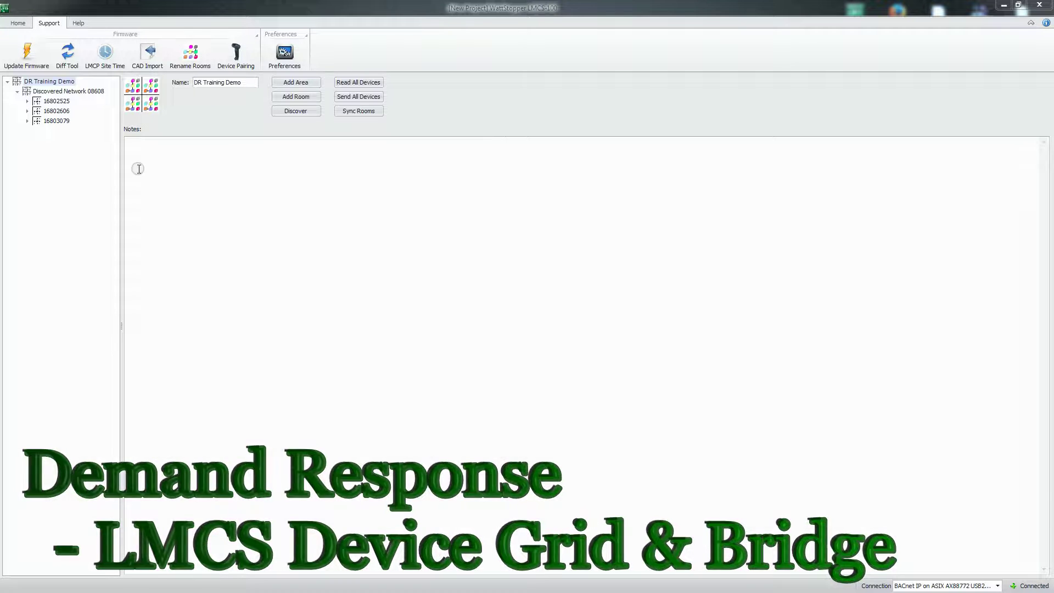
pyautogui.click(95, 118)
pyautogui.click(44, 82)
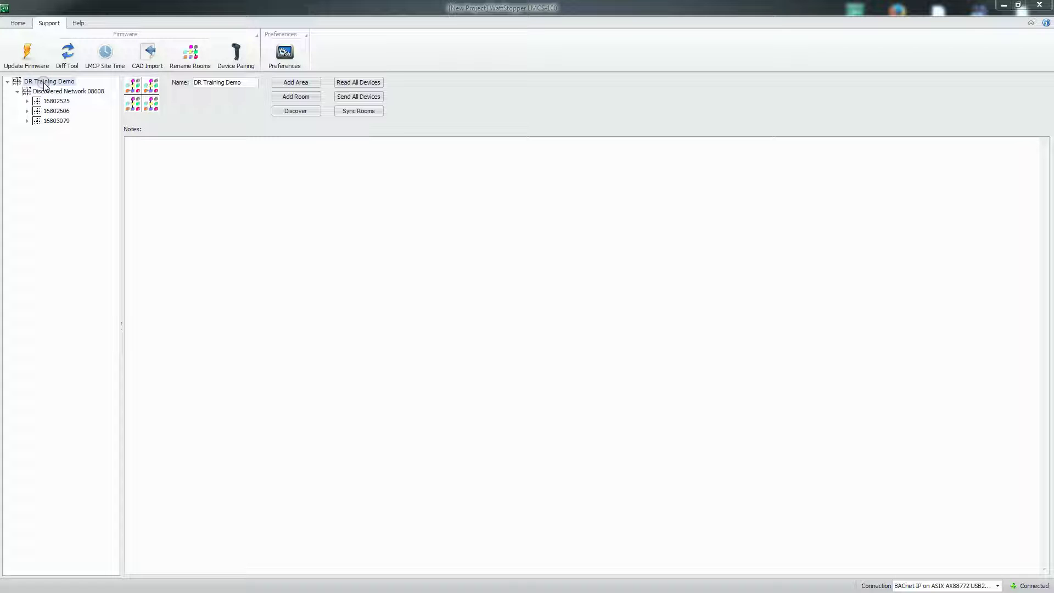
# Open DR Training Demo's Device Grid maximized on the Network Bridge tab, showing three LMBC-300 bridges
pyautogui.rightClick(43, 82)
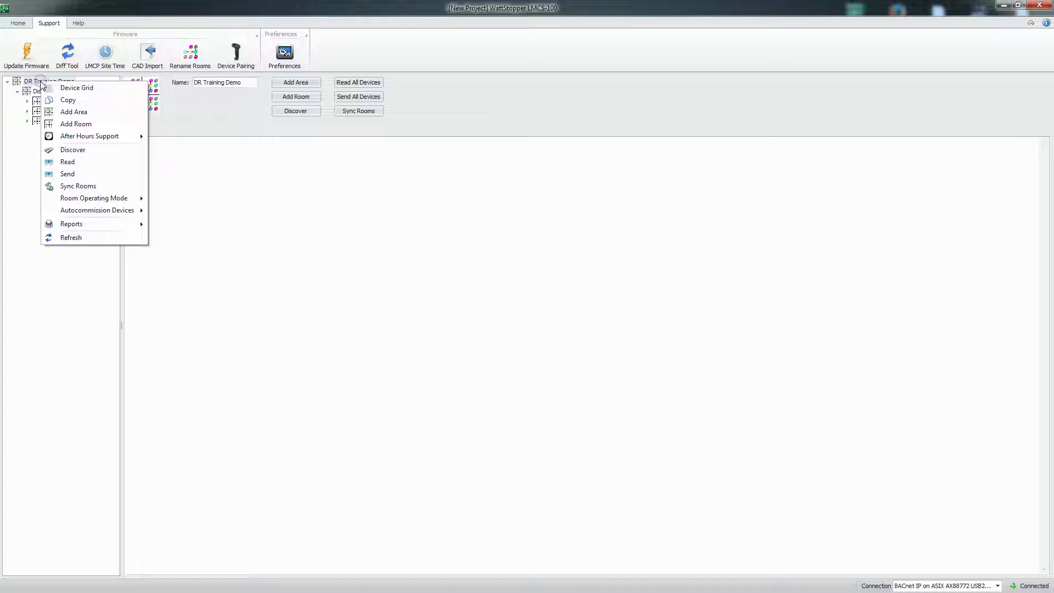
pyautogui.click(78, 87)
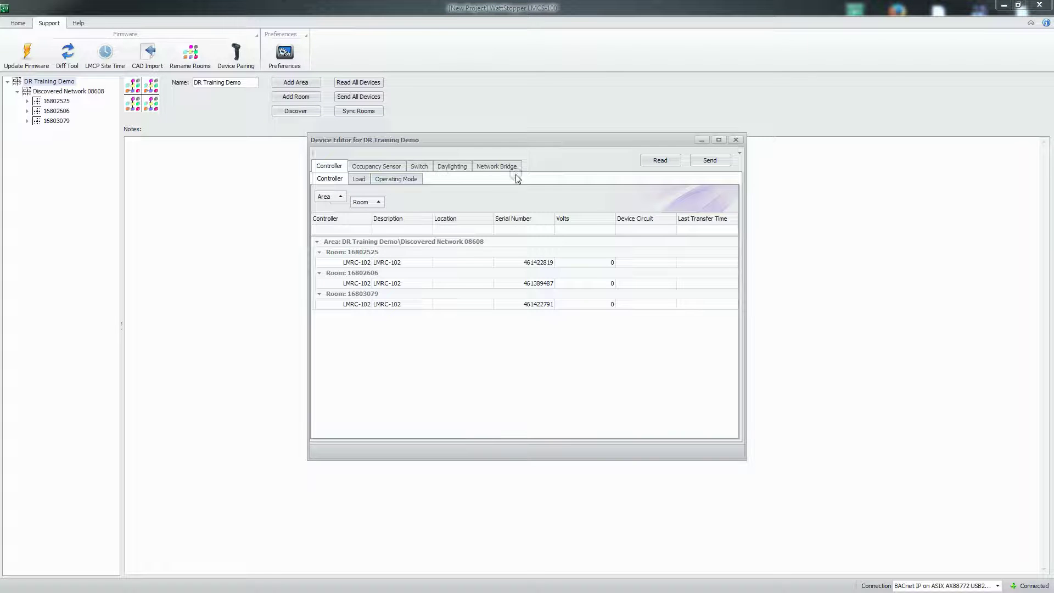
pyautogui.click(719, 139)
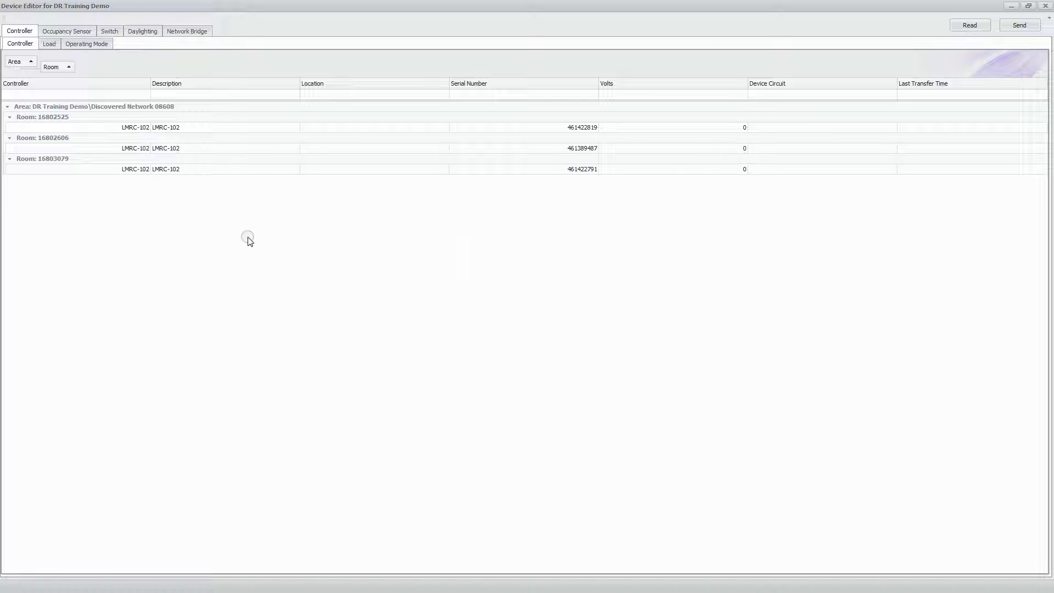
pyautogui.click(183, 35)
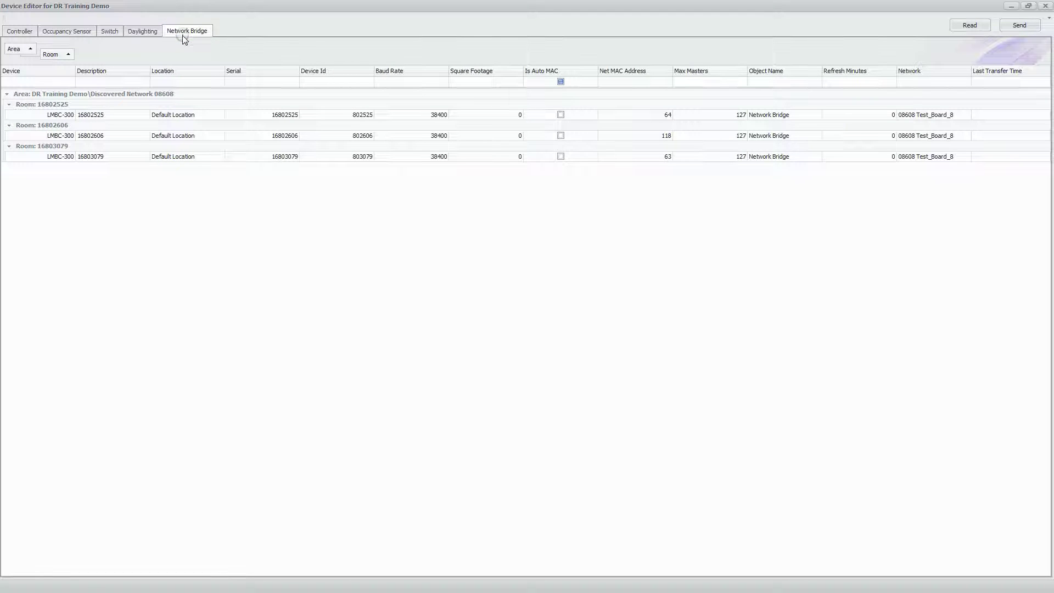
pyautogui.click(180, 167)
# Reorder the Description and Location columns and ungroup the bridge list so Room becomes a column
pyautogui.moveTo(109, 71)
pyautogui.mouseDown()
pyautogui.moveTo(226, 67)
pyautogui.moveTo(104, 73)
pyautogui.mouseUp()
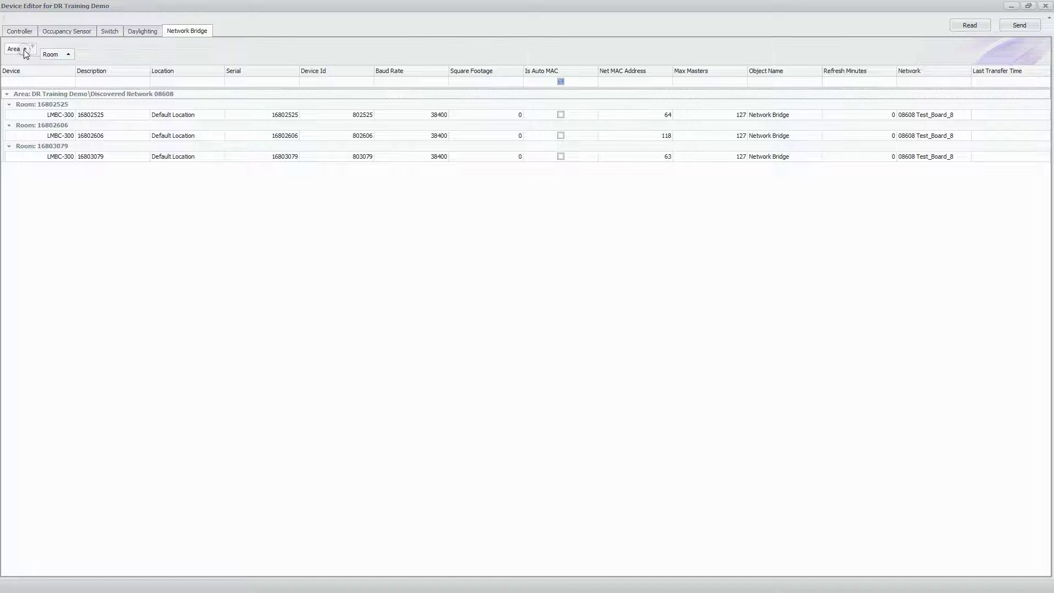
pyautogui.moveTo(51, 55); pyautogui.dragTo(22, 69)
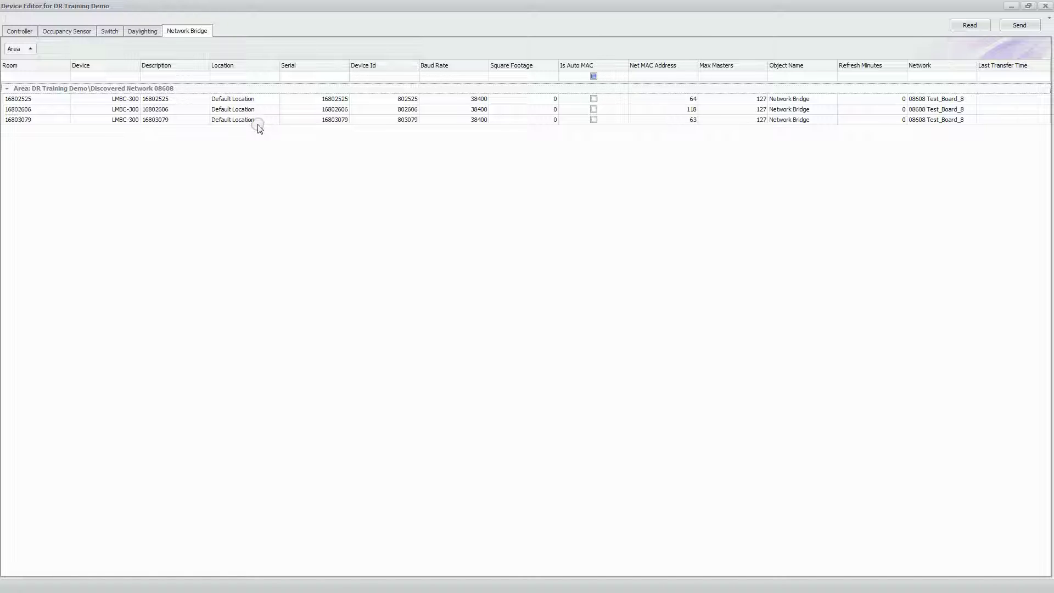
# Enter Demo Board 8 as the first bridge's Location and copy it to the other two bridges
pyautogui.click(259, 99)
pyautogui.write('D')
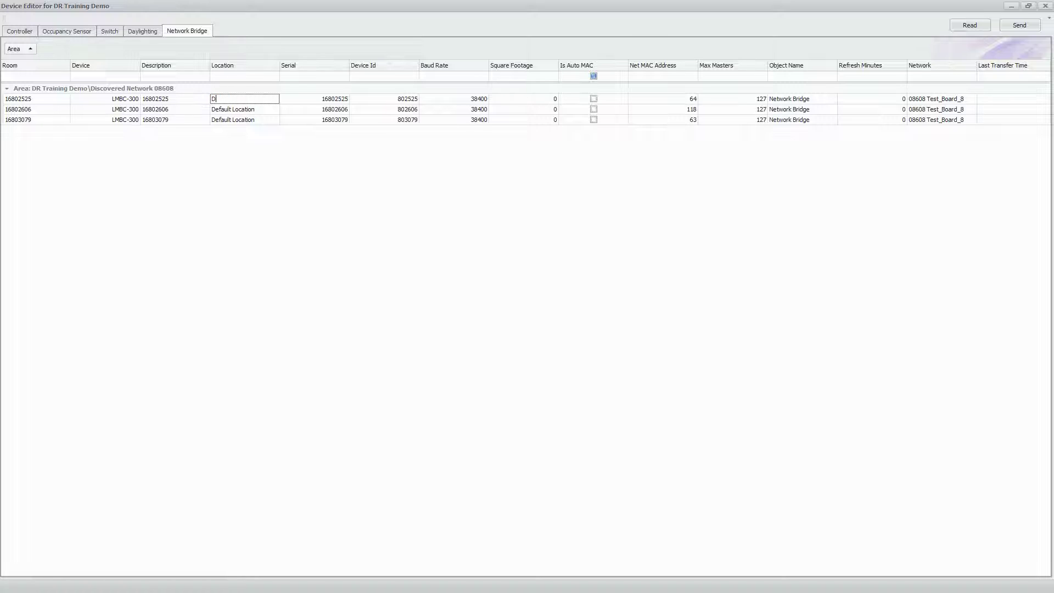
pyautogui.write('emo Board 8')
pyautogui.click(195, 99)
pyautogui.moveTo(258, 98); pyautogui.dragTo(200, 95)
pyautogui.click(261, 111)
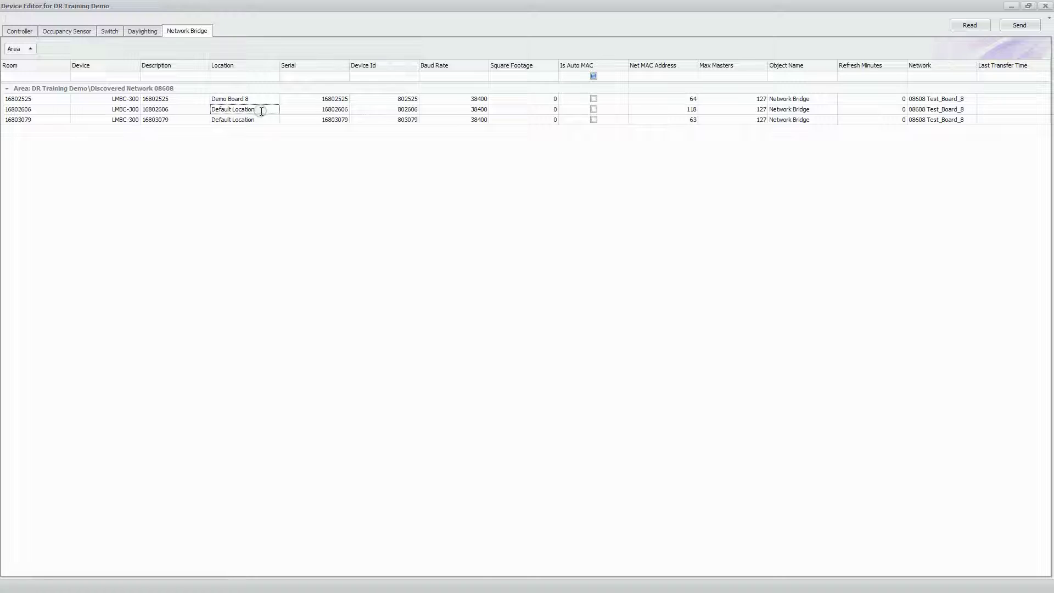
pyautogui.click(261, 111)
pyautogui.hotkey('shift', 'Down')
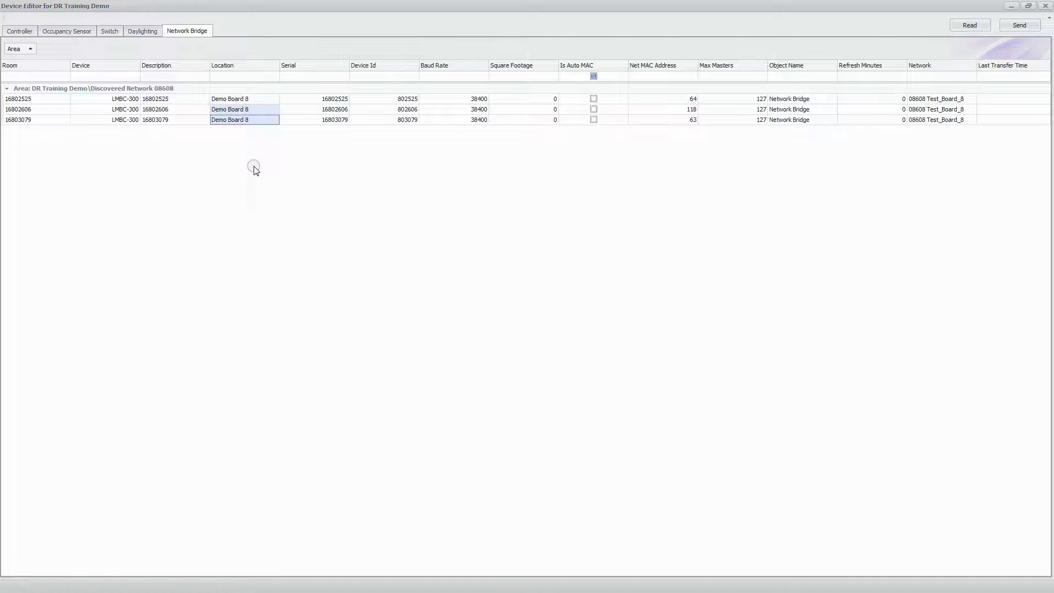
pyautogui.click(245, 99)
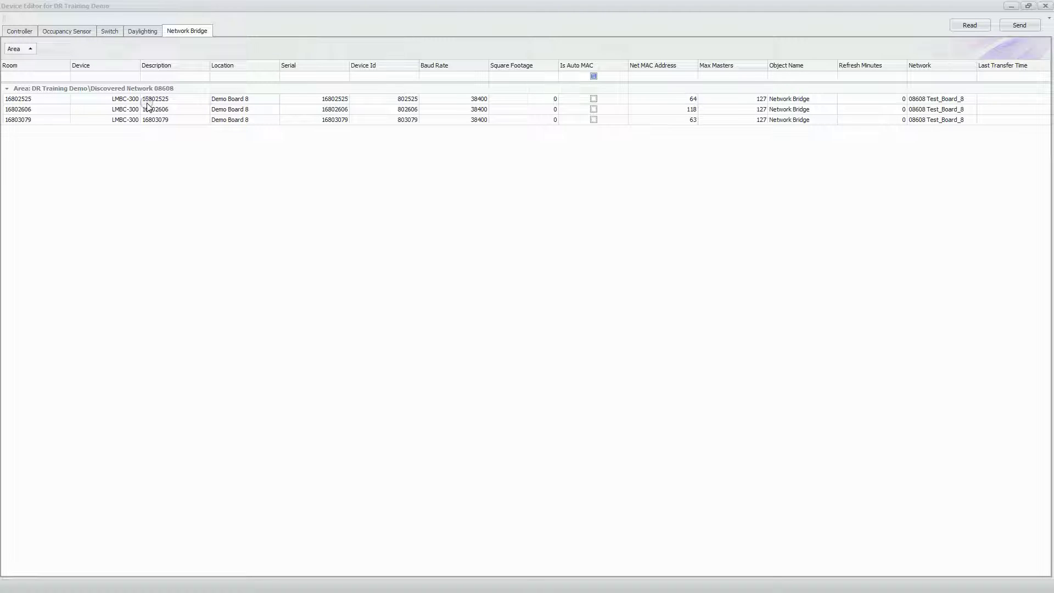
# Overwrite the three bridges' Description serial numbers with 8100, 8102 and 8101
pyautogui.click(174, 99)
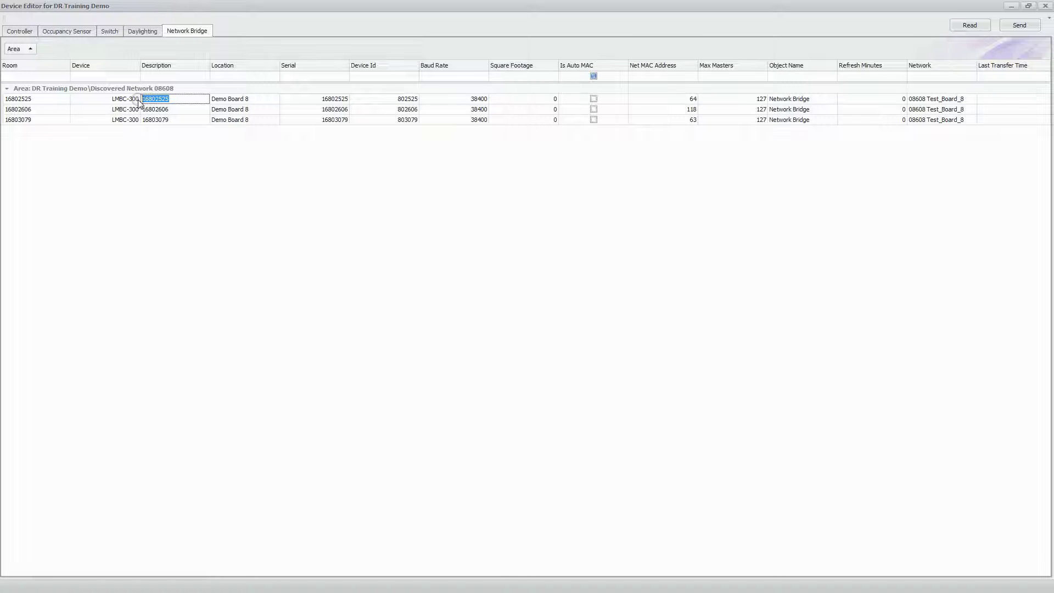
pyautogui.write('8100')
pyautogui.click(176, 111)
pyautogui.write('8102')
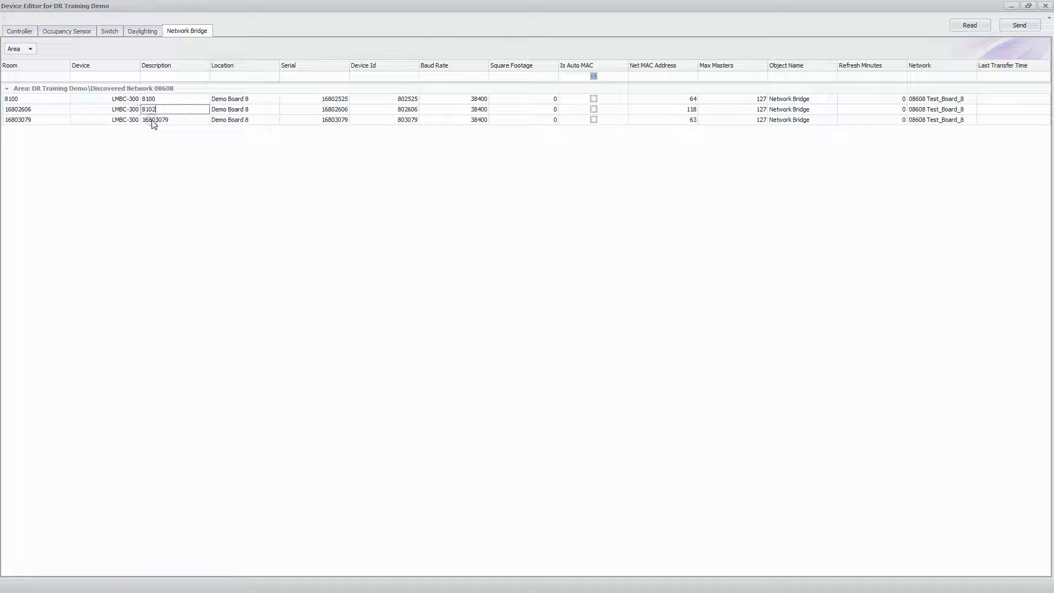
pyautogui.click(177, 120)
pyautogui.moveTo(177, 120); pyautogui.dragTo(132, 121)
pyautogui.write('8101')
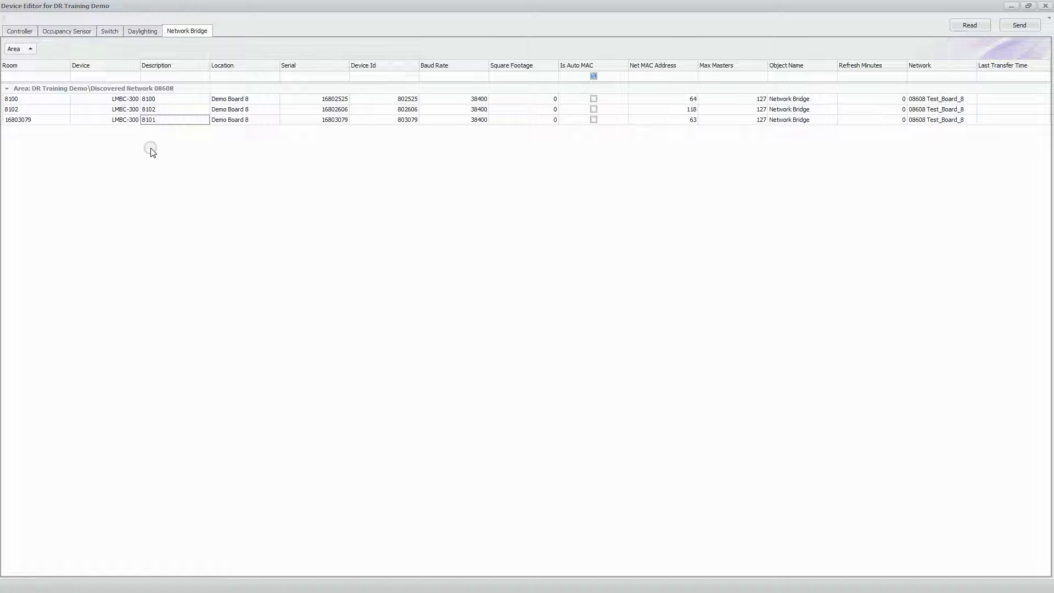
pyautogui.click(168, 145)
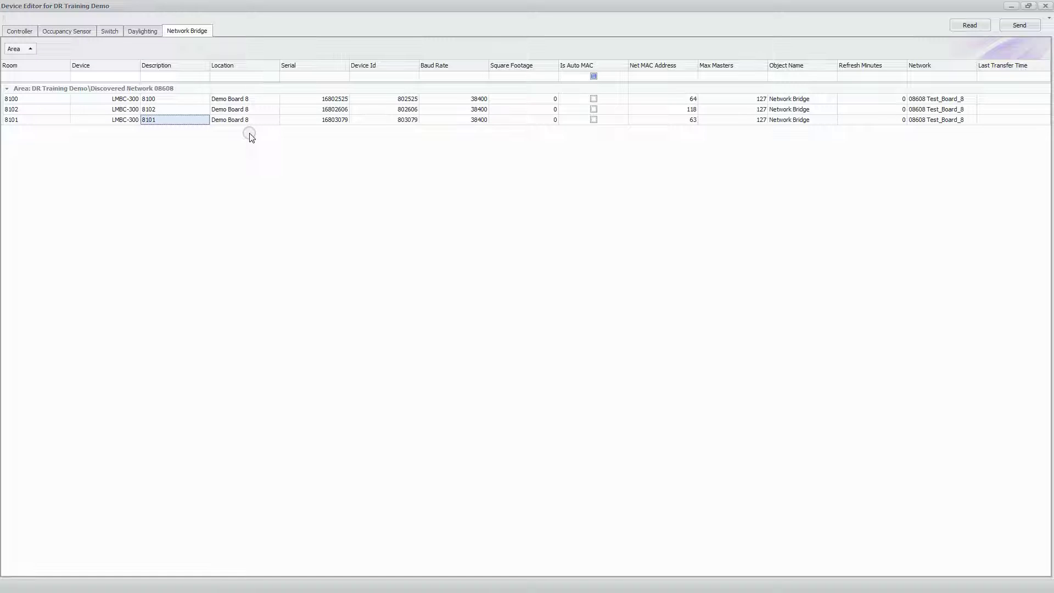
# Try the Location filter, then change room 8101's Location to Demo Board 7
pyautogui.click(229, 76)
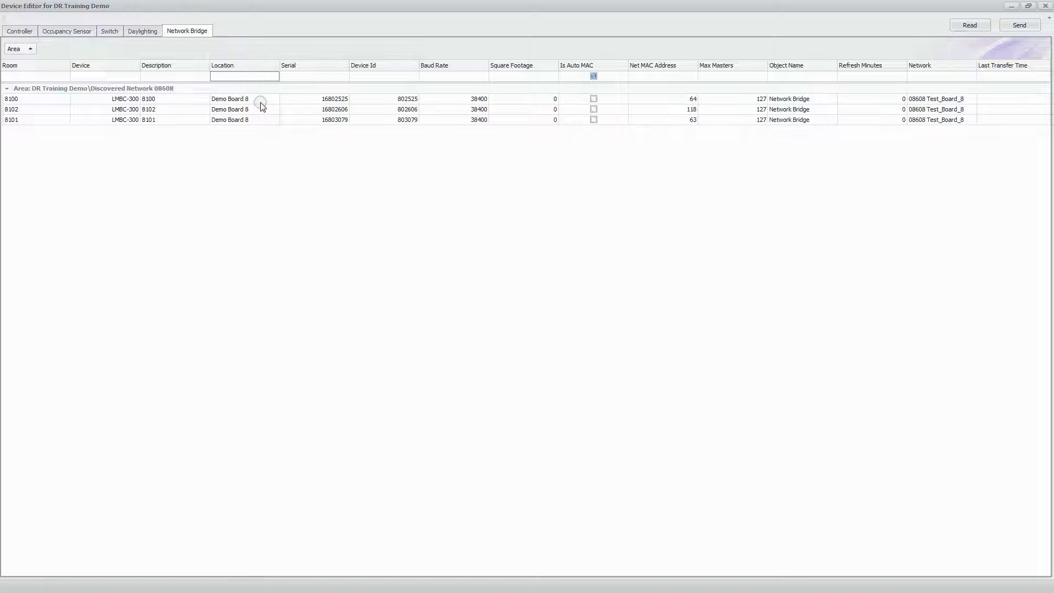
pyautogui.write('Demo')
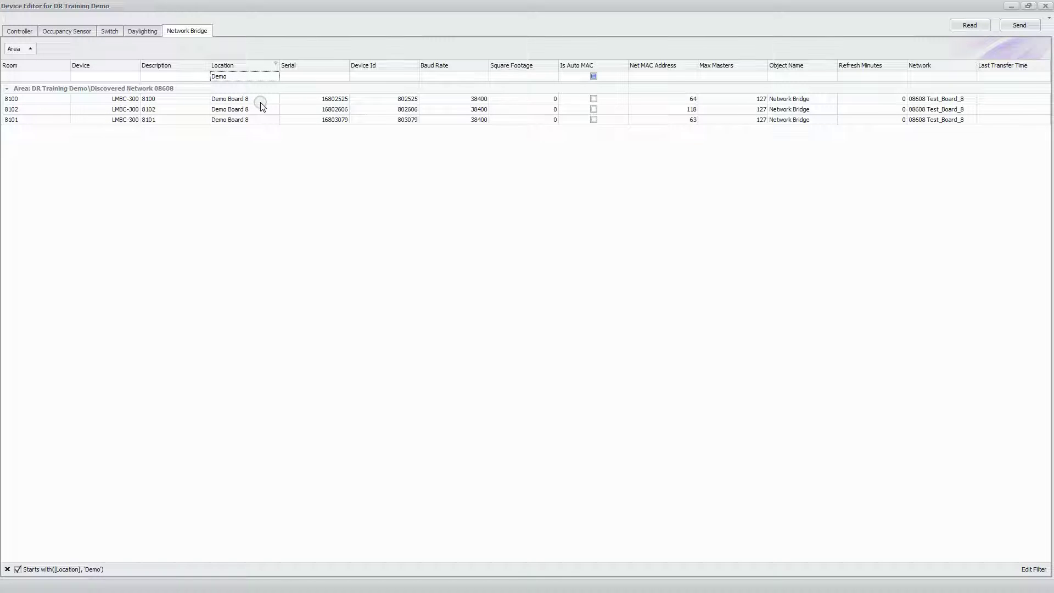
pyautogui.press('BackSpace')
pyautogui.press('BackSpace')
pyautogui.press('BackSpace')
pyautogui.press('BackSpace')
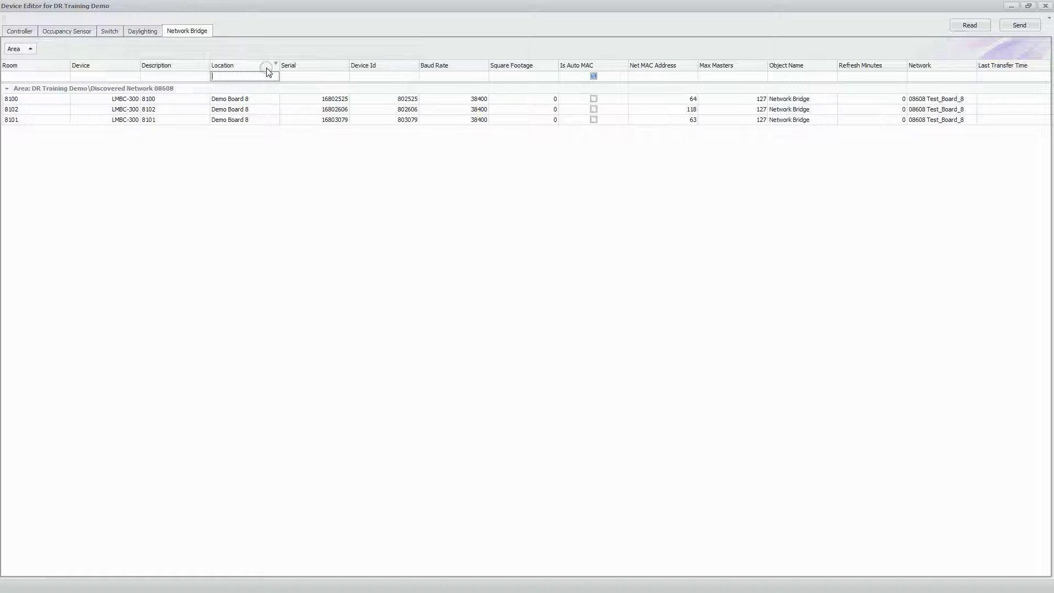
pyautogui.click(276, 64)
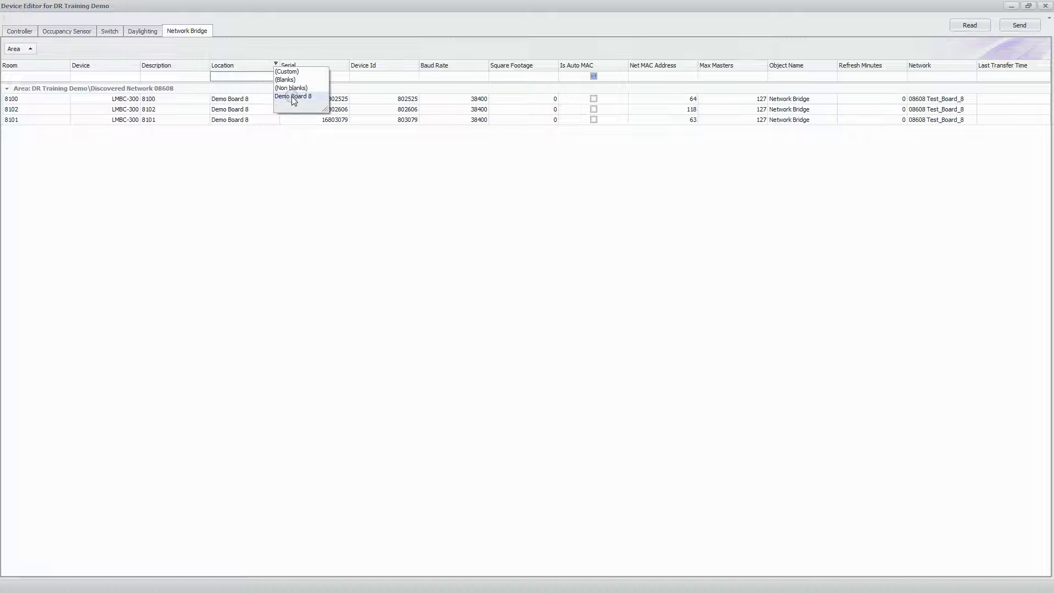
pyautogui.click(264, 154)
pyautogui.click(253, 121)
pyautogui.press('BackSpace')
pyautogui.write('7')
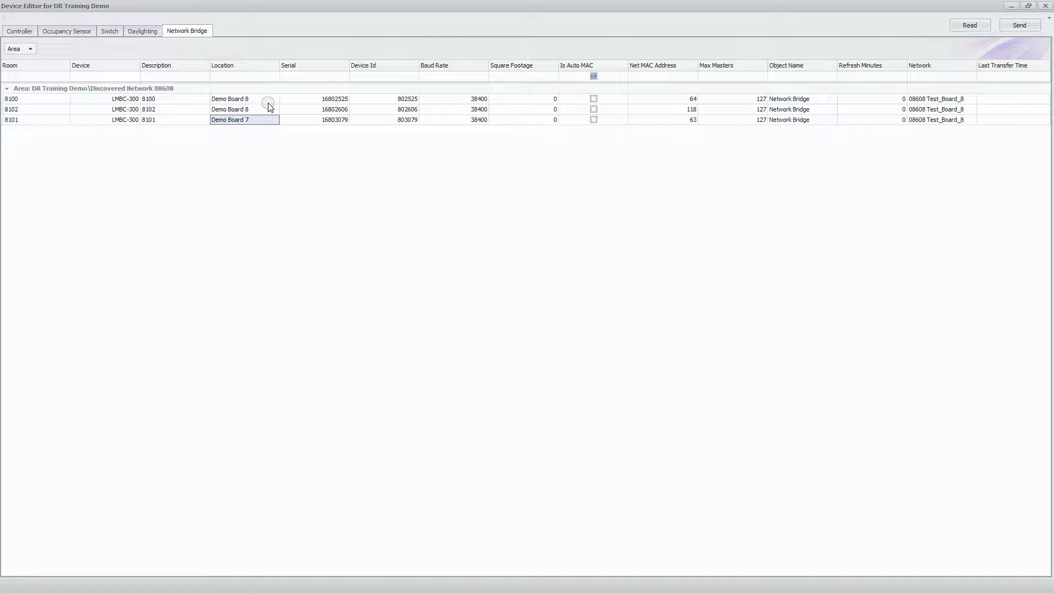
# Filter Location by Demo Board 7, then Demo Board 8, then reset it to (All)
pyautogui.click(275, 65)
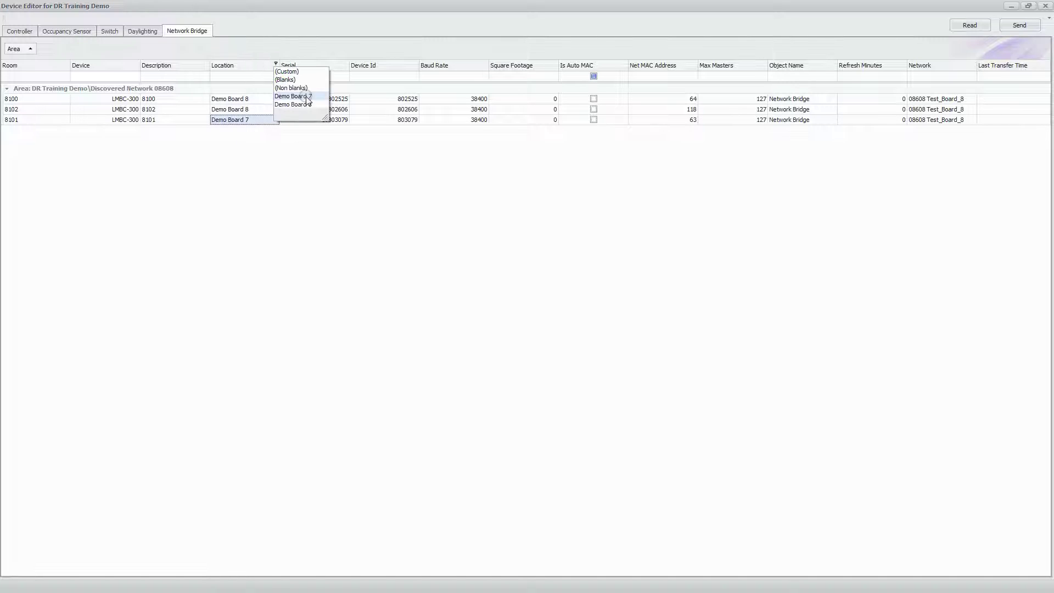
pyautogui.click(302, 96)
pyautogui.click(276, 64)
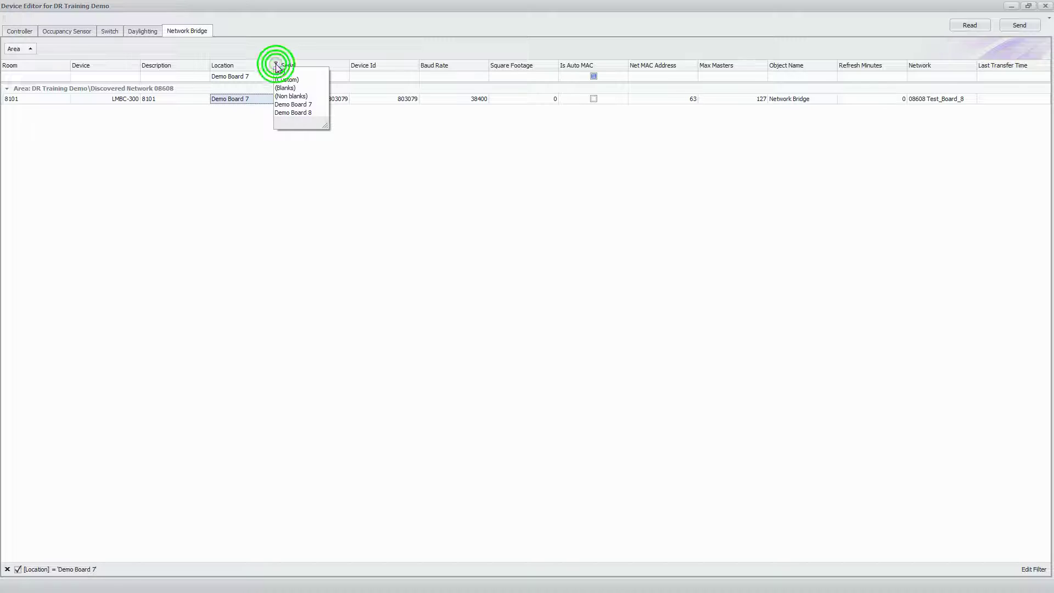
pyautogui.click(299, 110)
pyautogui.click(275, 64)
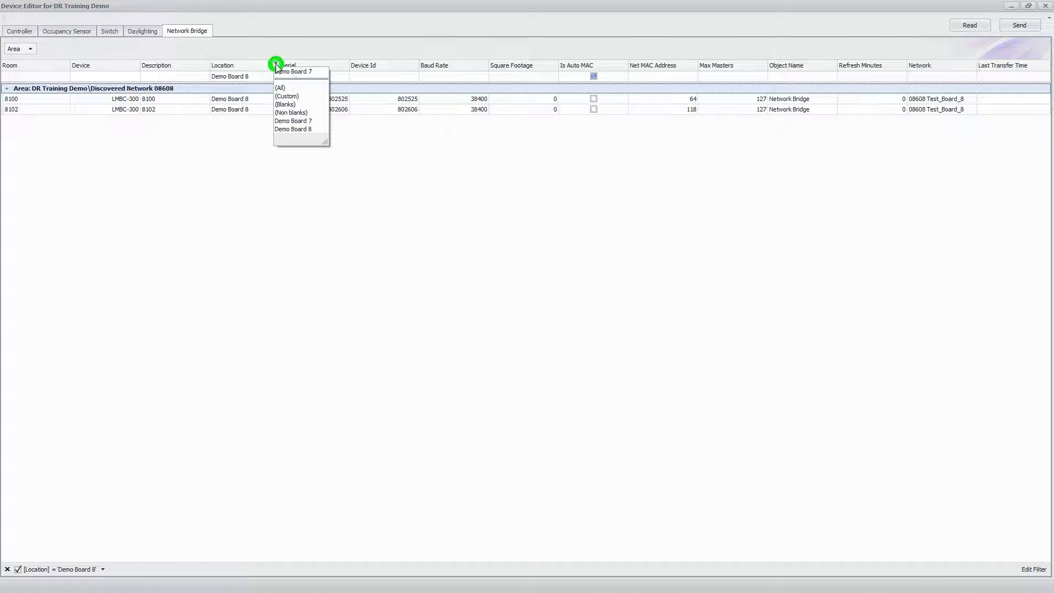
pyautogui.click(283, 88)
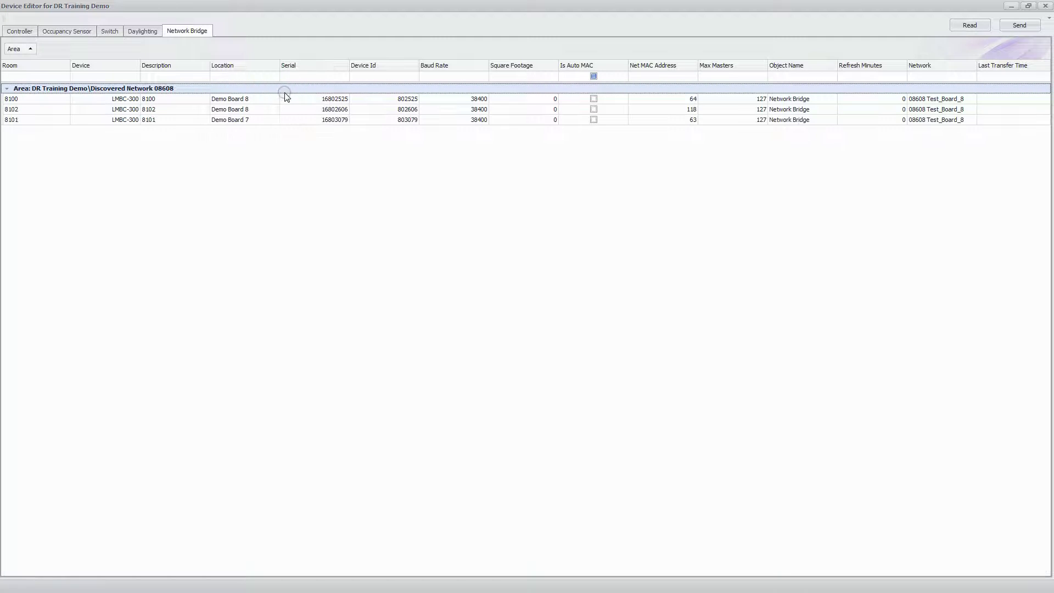
# Change row 8101's Location back to Demo Board 8
pyautogui.click(252, 121)
pyautogui.press('BackSpace')
pyautogui.write('8')
pyautogui.press('Return')
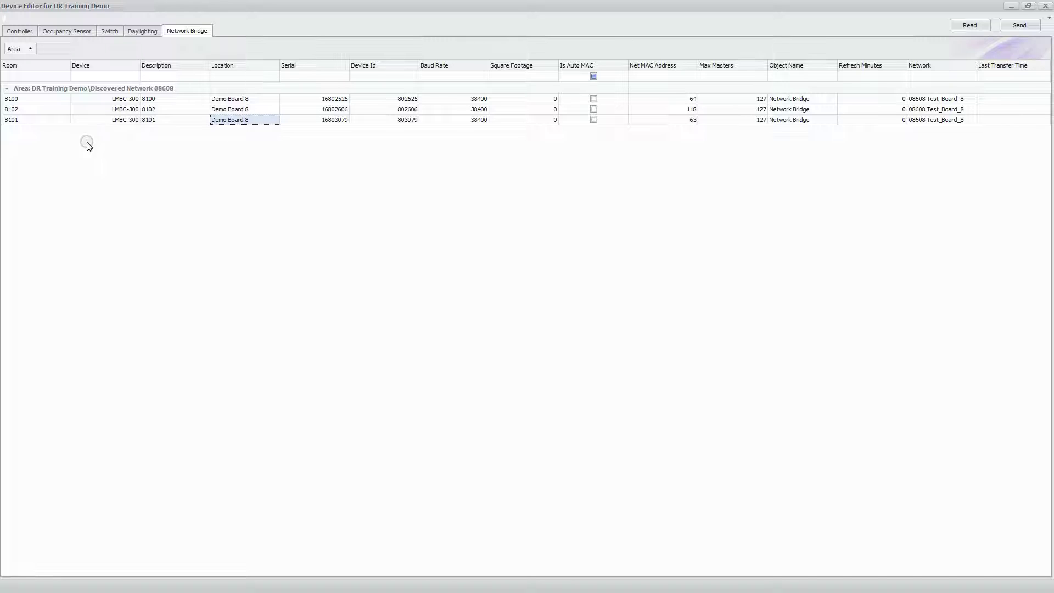
# Send all three bridges' settings to the devices and close the 3-of-3 success dialog
pyautogui.click(16, 77)
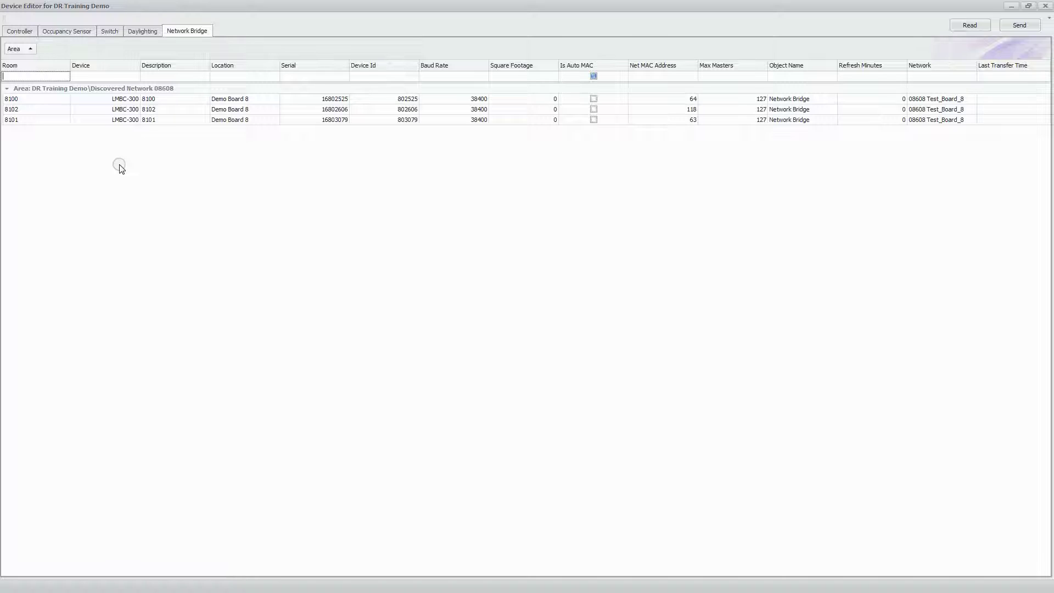
pyautogui.click(1019, 25)
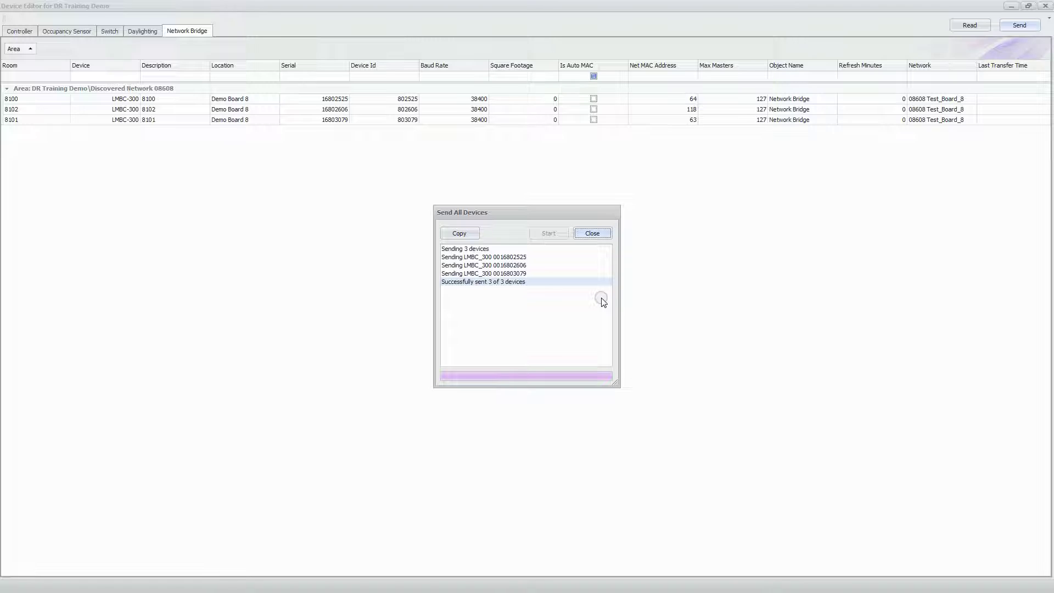
pyautogui.click(593, 233)
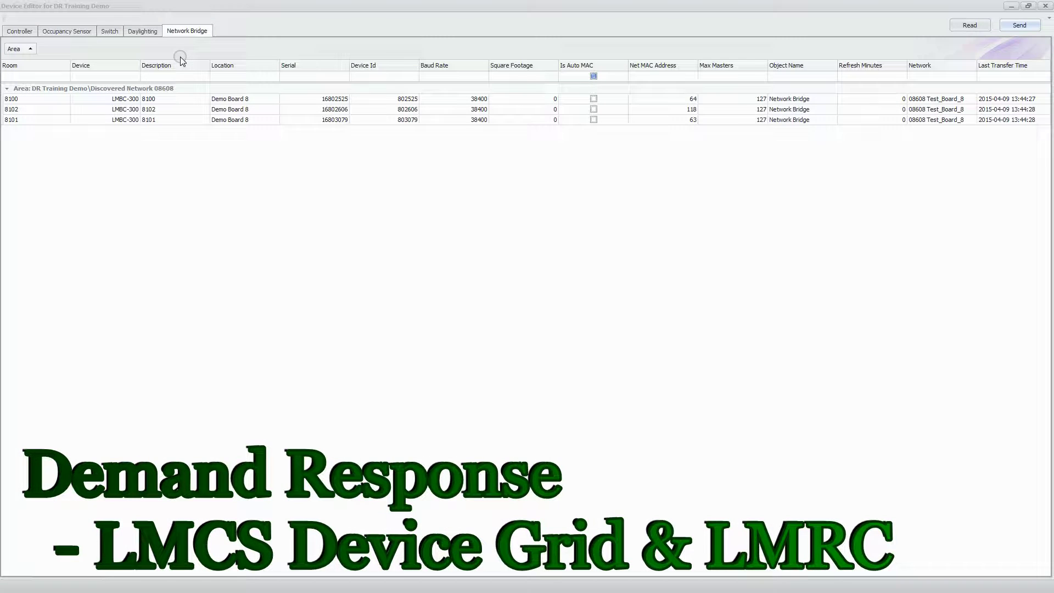
# Switch to the Controller list and ungroup it so the LMRC-102 rooms appear as a column
pyautogui.click(20, 34)
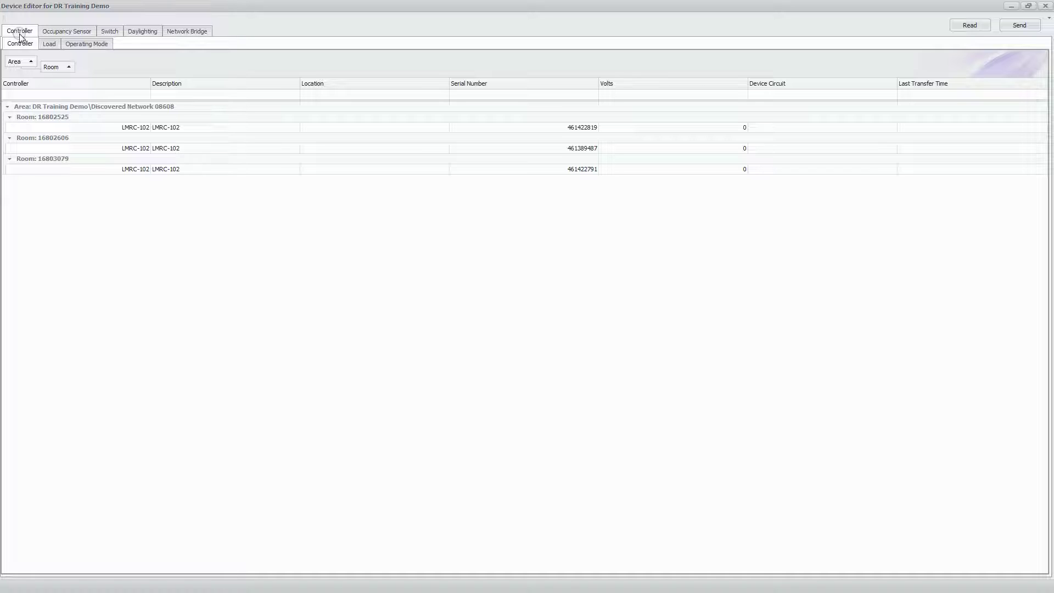
pyautogui.moveTo(55, 66); pyautogui.dragTo(28, 86)
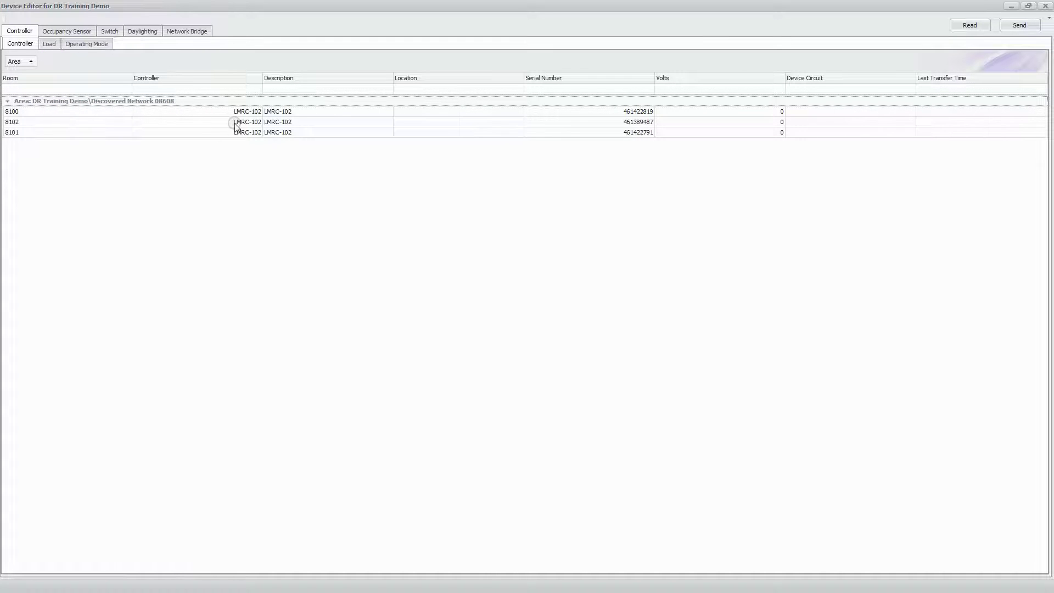
# Enter 120 Volts for controller 8100 and paste it into rows 8102 and 8101
pyautogui.click(774, 111)
pyautogui.write('120')
pyautogui.click(744, 114)
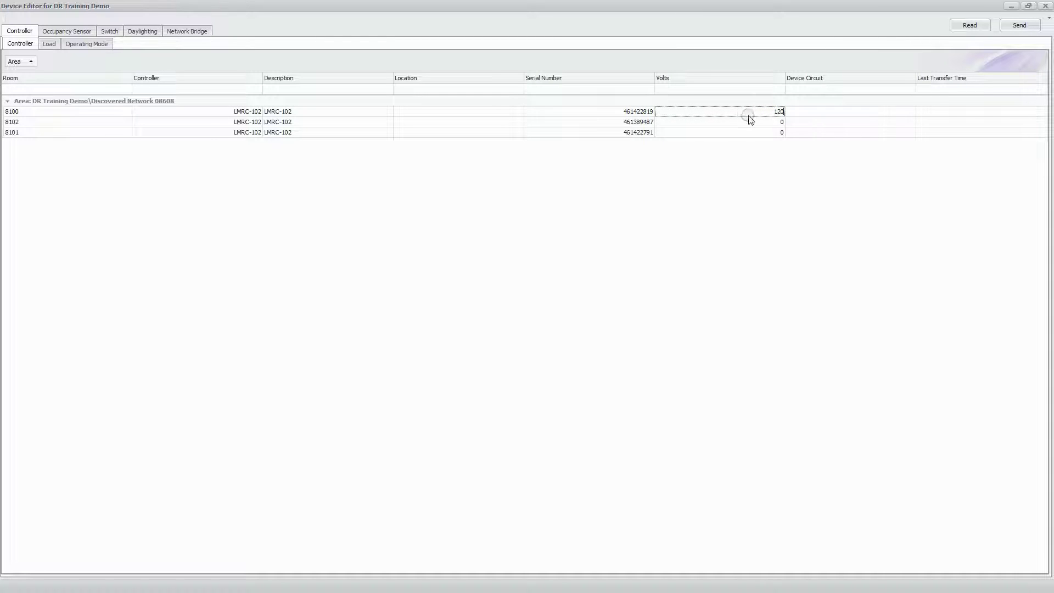
pyautogui.doubleClick(768, 112)
pyautogui.click(769, 122)
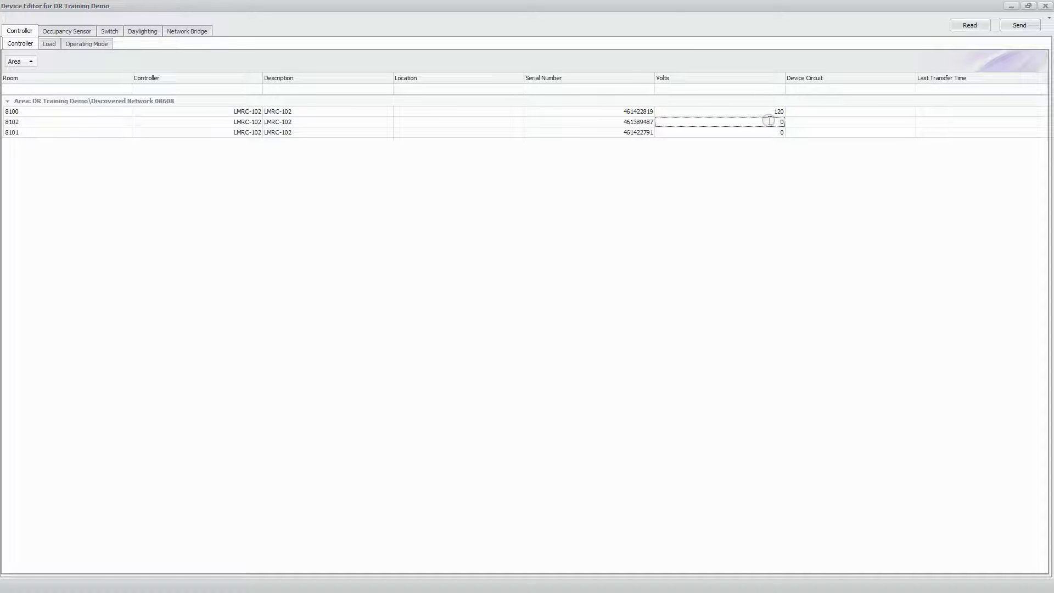
pyautogui.press('Down')
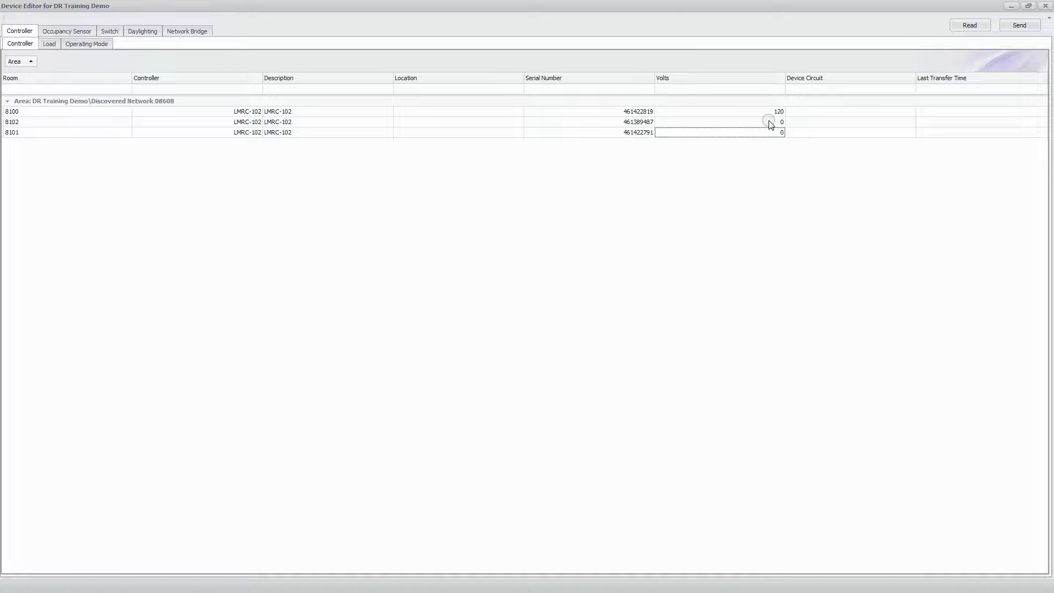
pyautogui.write('120 120')
pyautogui.click(695, 160)
# Show the Load list with each room's LOAD A and LOAD B, and open the Description filter
pyautogui.click(50, 44)
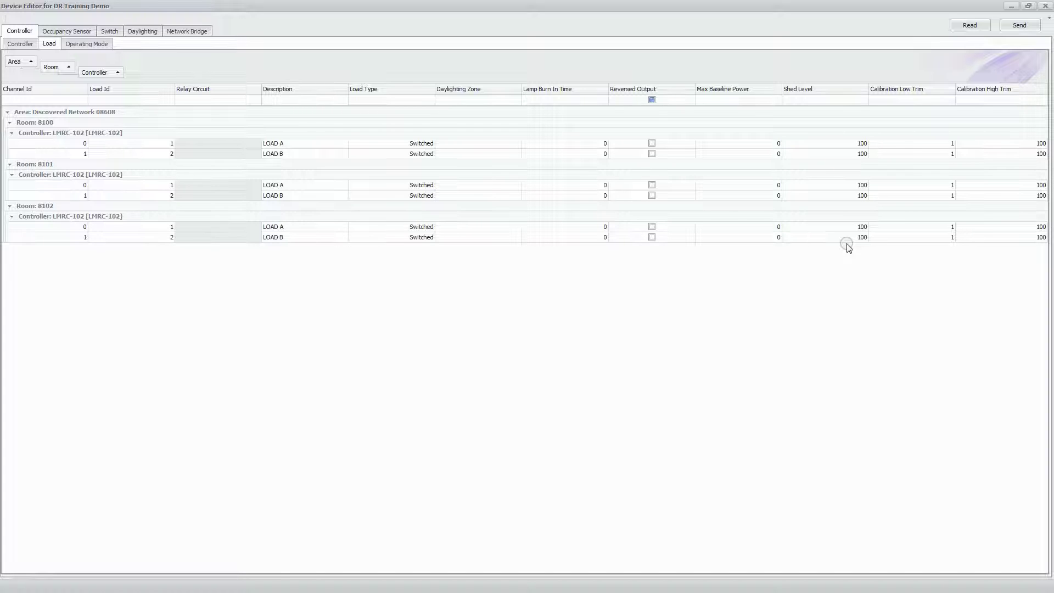
pyautogui.click(345, 89)
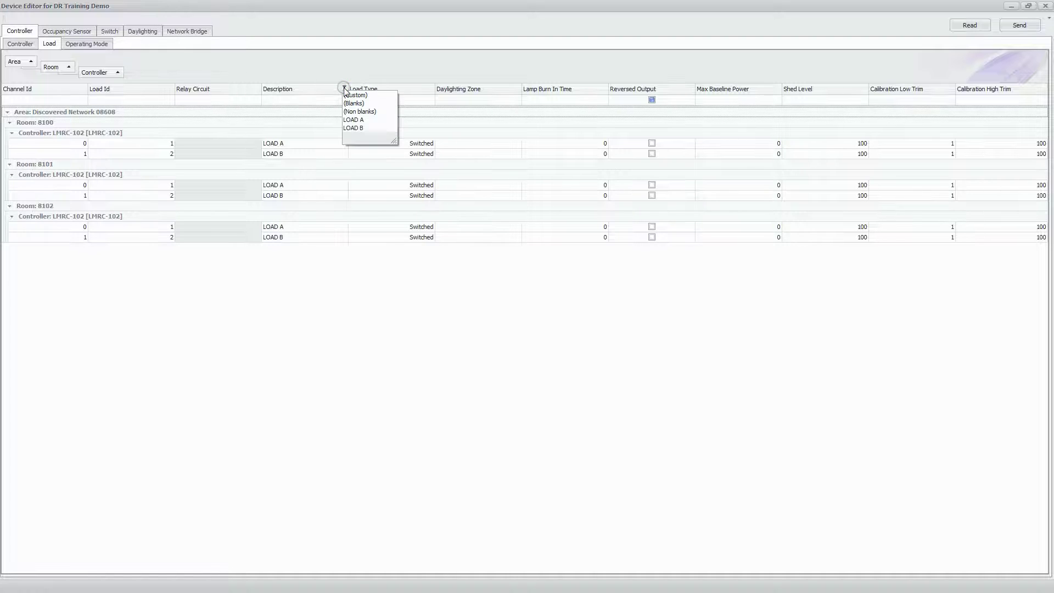
# Filter to LOAD B, set its Shed Level to 0 in rooms 8100, 8101 and 8102, then restore (All)
pyautogui.click(353, 128)
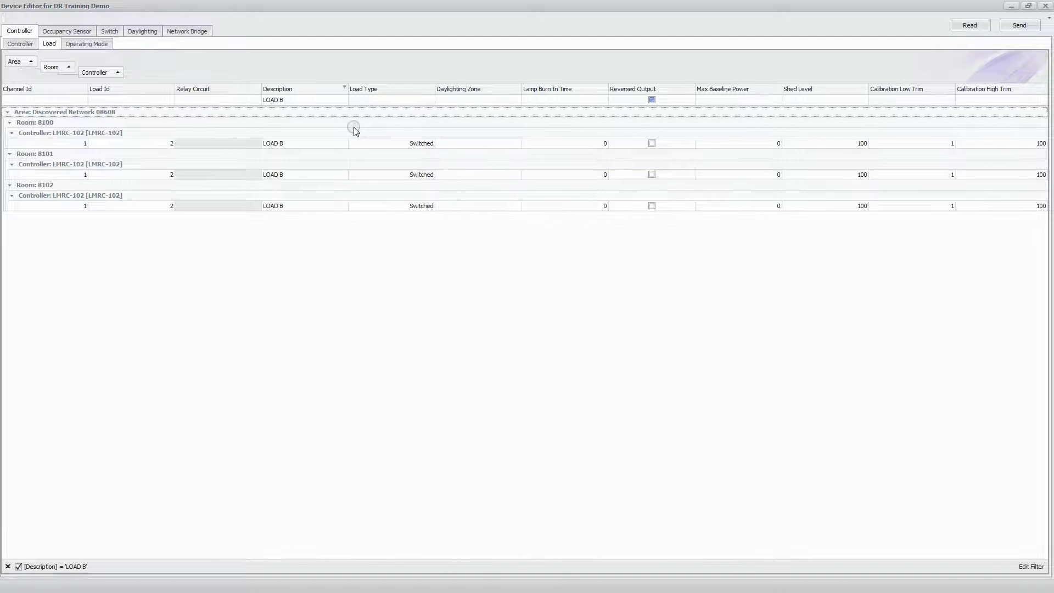
pyautogui.click(852, 144)
pyautogui.write('0')
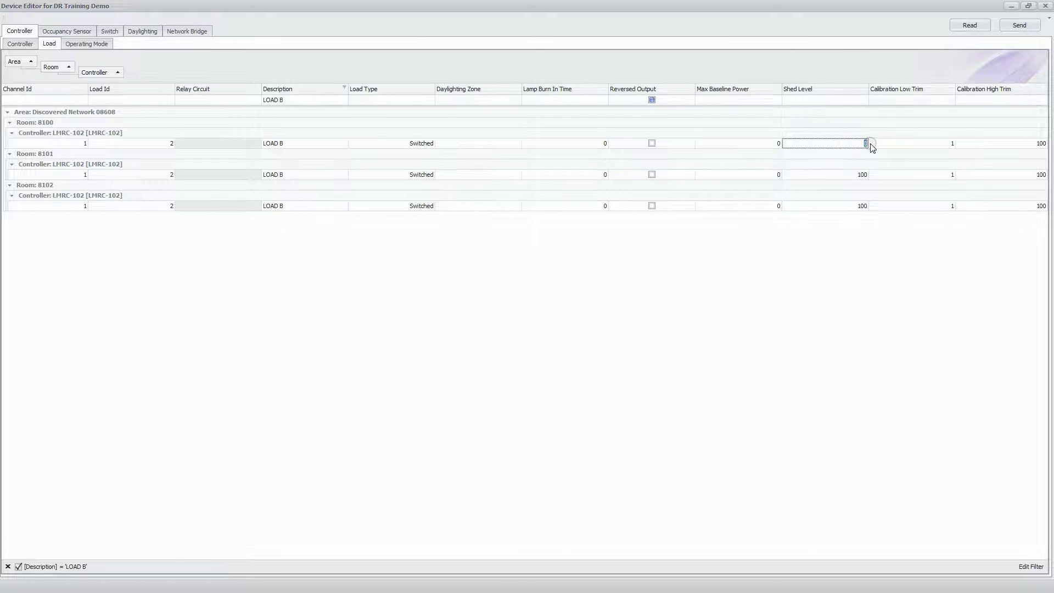
pyautogui.click(857, 175)
pyautogui.write('99')
pyautogui.press('Down')
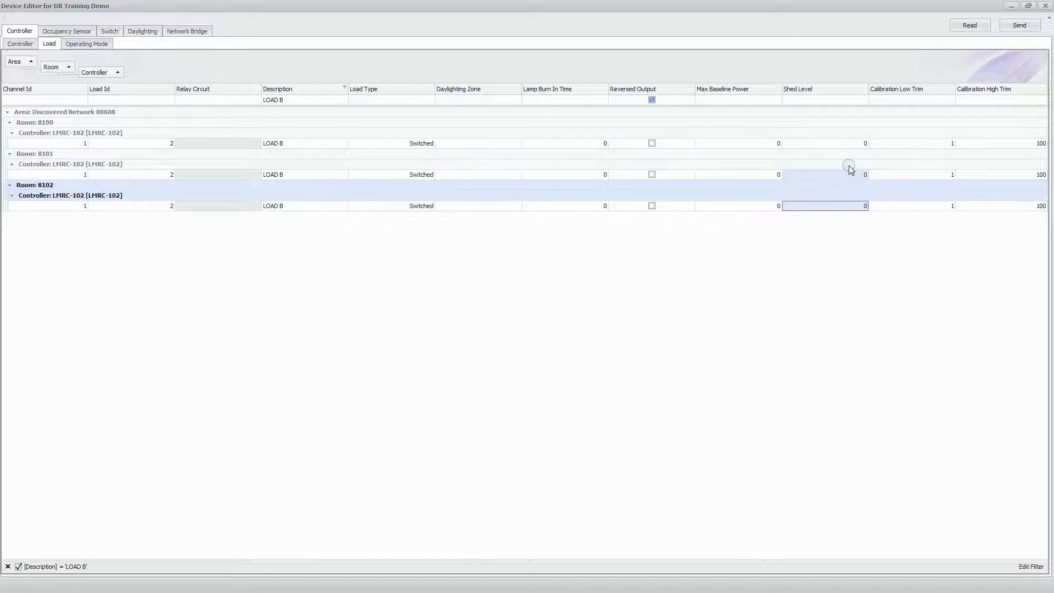
pyautogui.click(348, 121)
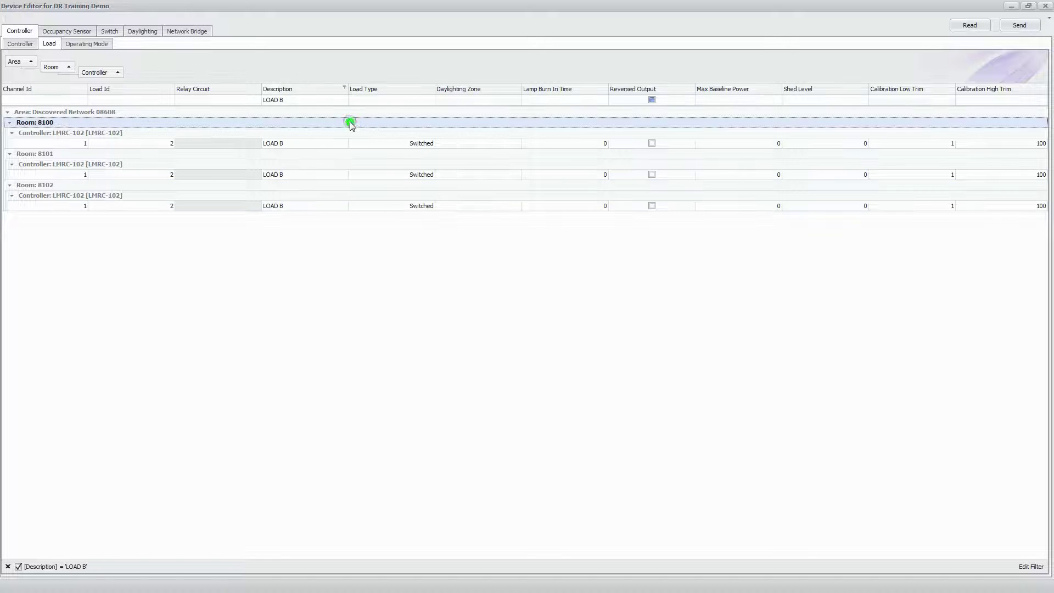
pyautogui.click(345, 88)
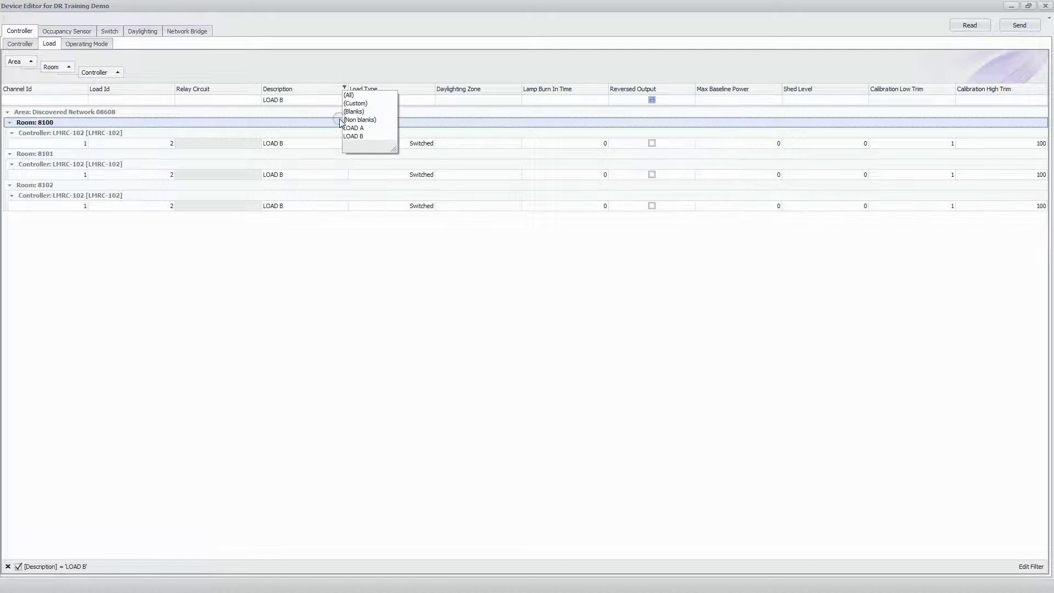
pyautogui.click(351, 95)
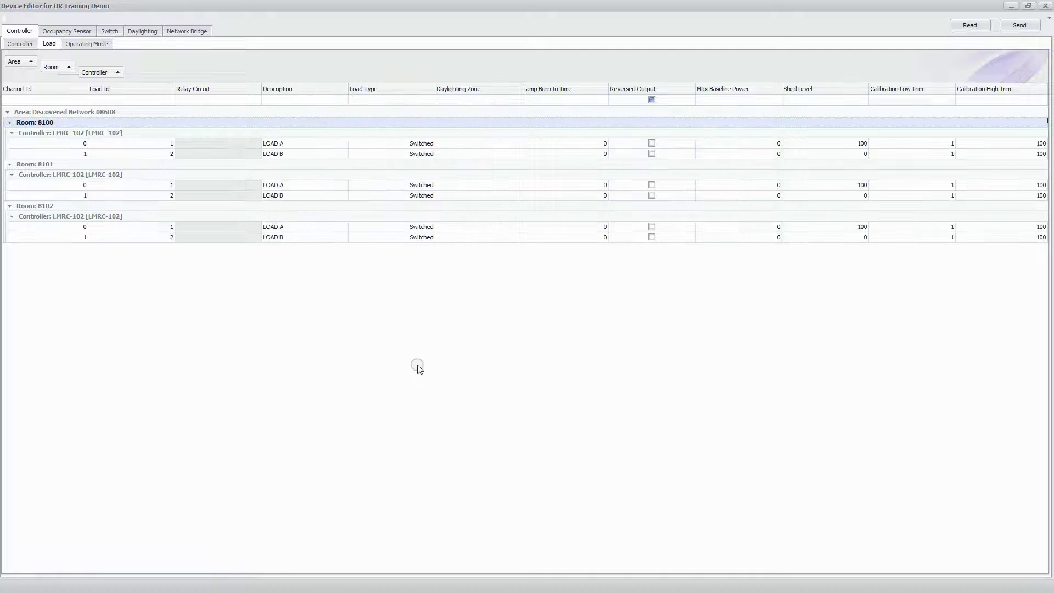
# Change several entries in the Load settings list
pyautogui.click(866, 155)
pyautogui.click(864, 238)
pyautogui.click(859, 186)
pyautogui.click(833, 235)
# Show the Operating Mode list with Load as a column instead of groups
pyautogui.click(82, 46)
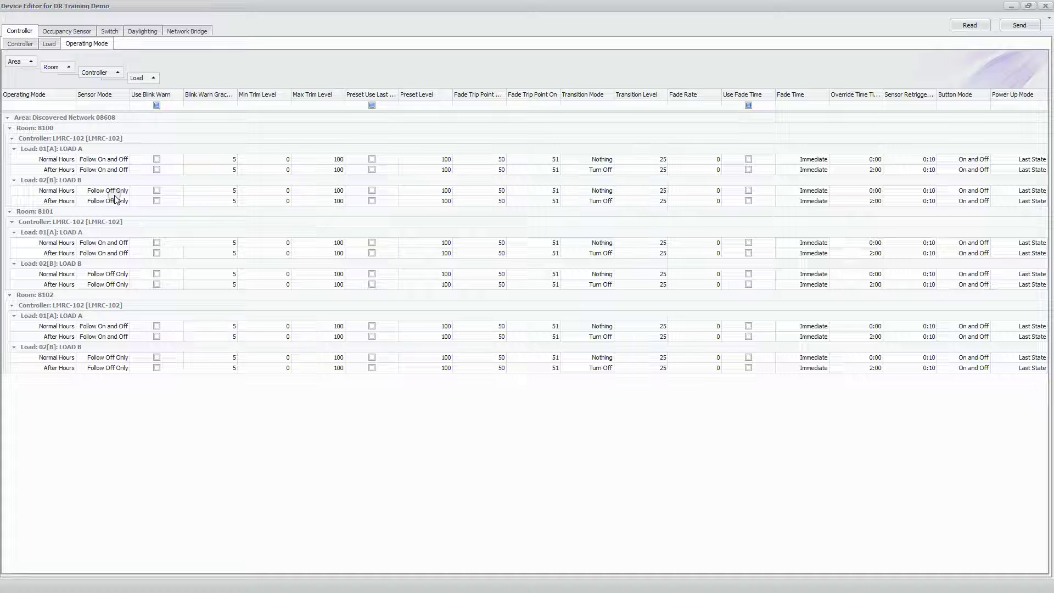
pyautogui.click(139, 78)
pyautogui.moveTo(139, 78); pyautogui.dragTo(90, 97)
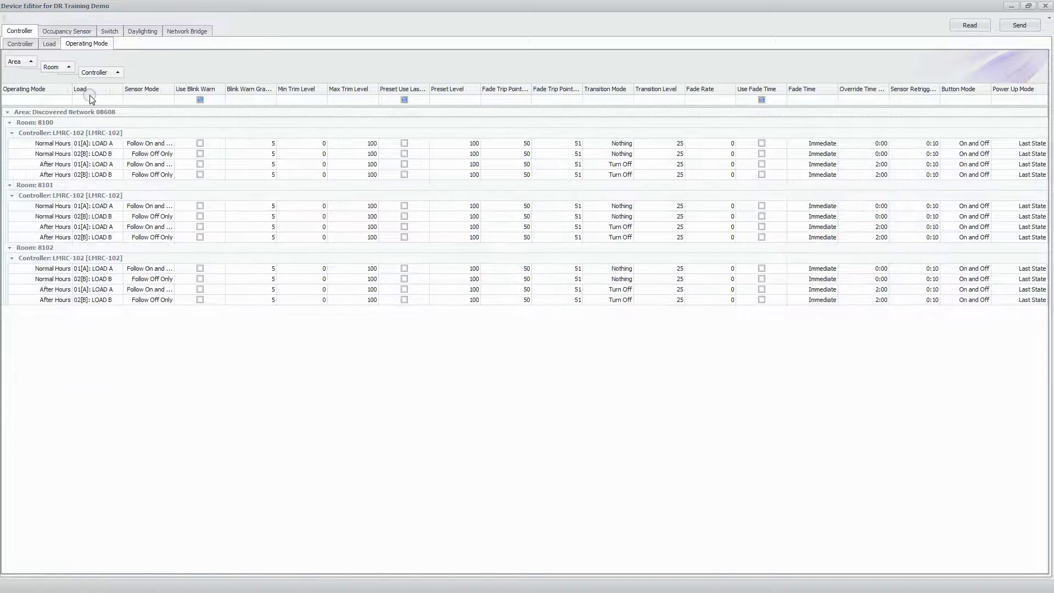
# Filter to LOAD B and set Normal Hours sensor mode to Follow On and Off
pyautogui.click(120, 87)
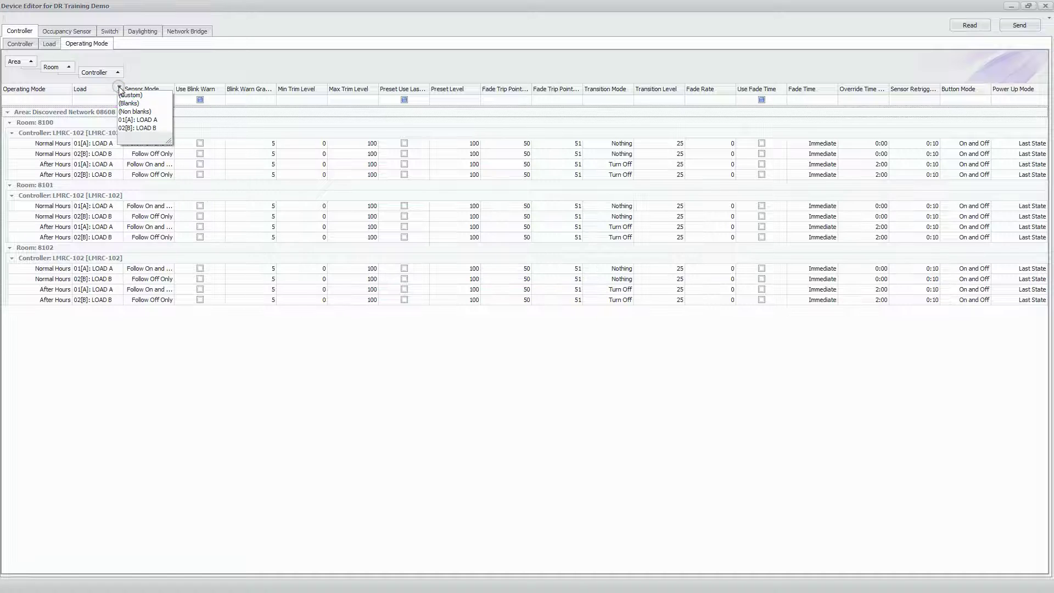
pyautogui.click(147, 129)
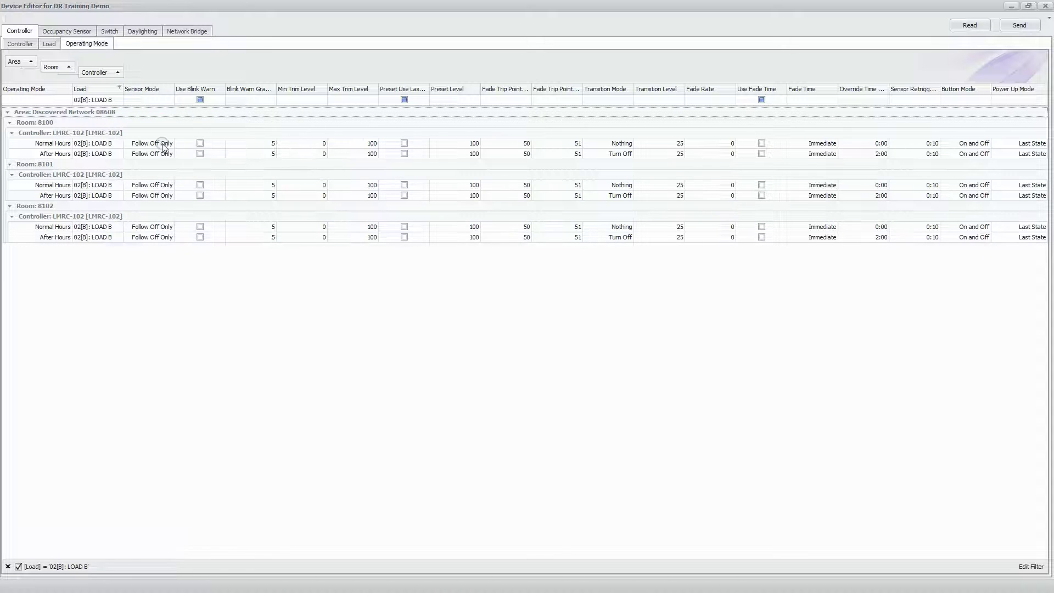
pyautogui.click(164, 146)
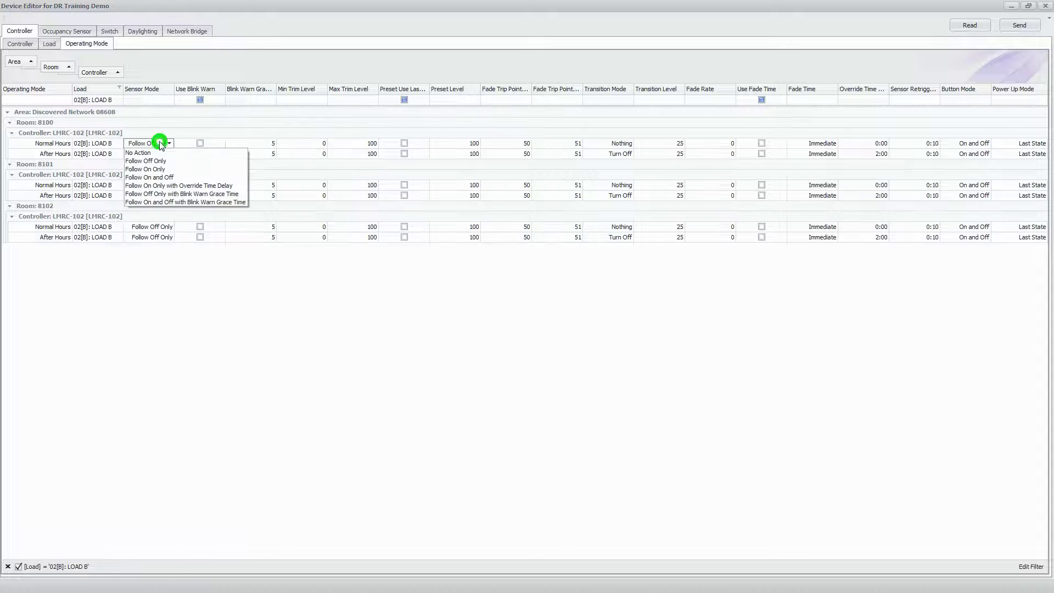
pyautogui.click(153, 177)
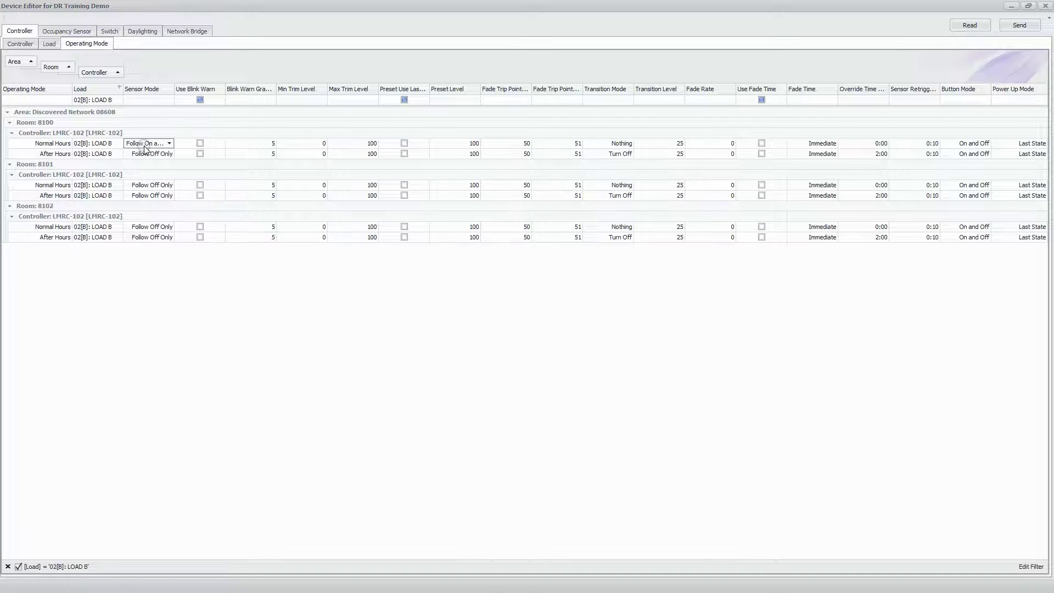
# Fill the remaining rows' sensor mode, commit the changes, and return to the Load grid
pyautogui.click(151, 153)
pyautogui.click(153, 154)
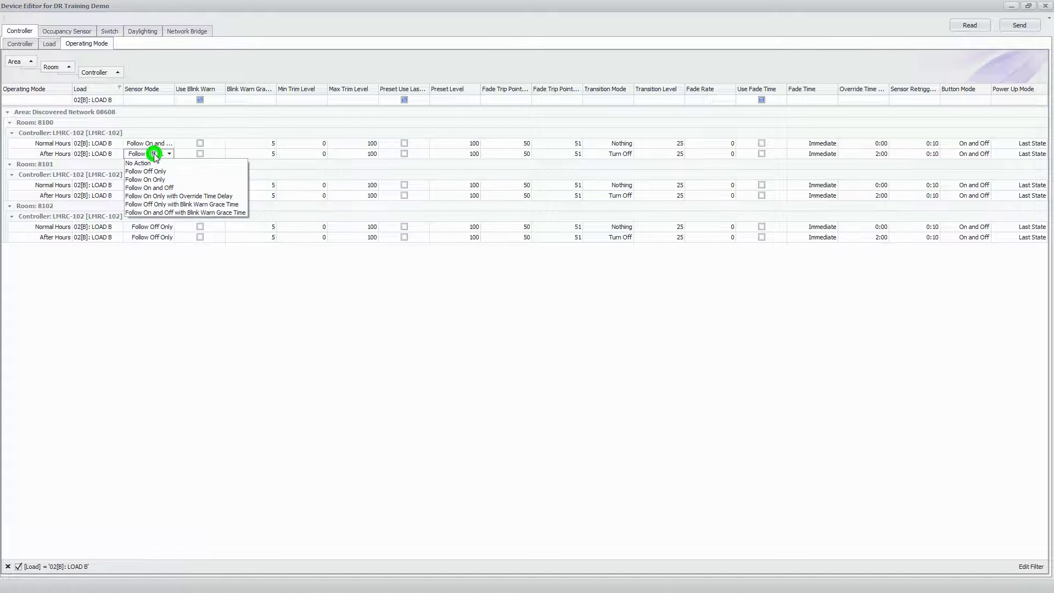
pyautogui.click(155, 154)
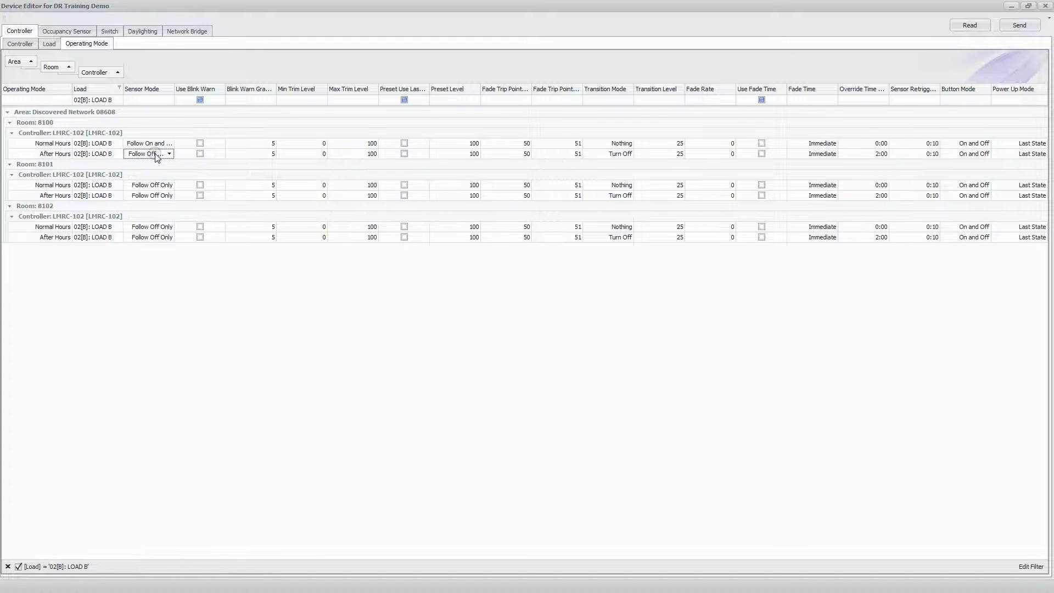
pyautogui.press('Down')
pyautogui.press('Down')
pyautogui.press('Down')
pyautogui.press('Down')
pyautogui.press('Down')
pyautogui.press('Down')
pyautogui.press('Down')
pyautogui.press('Down')
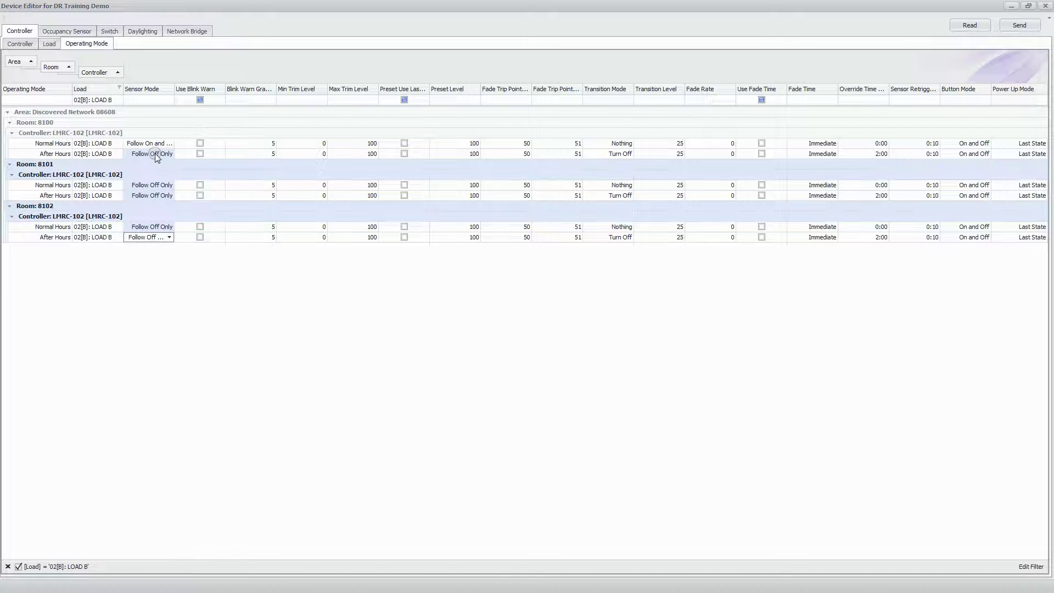
pyautogui.press('Up')
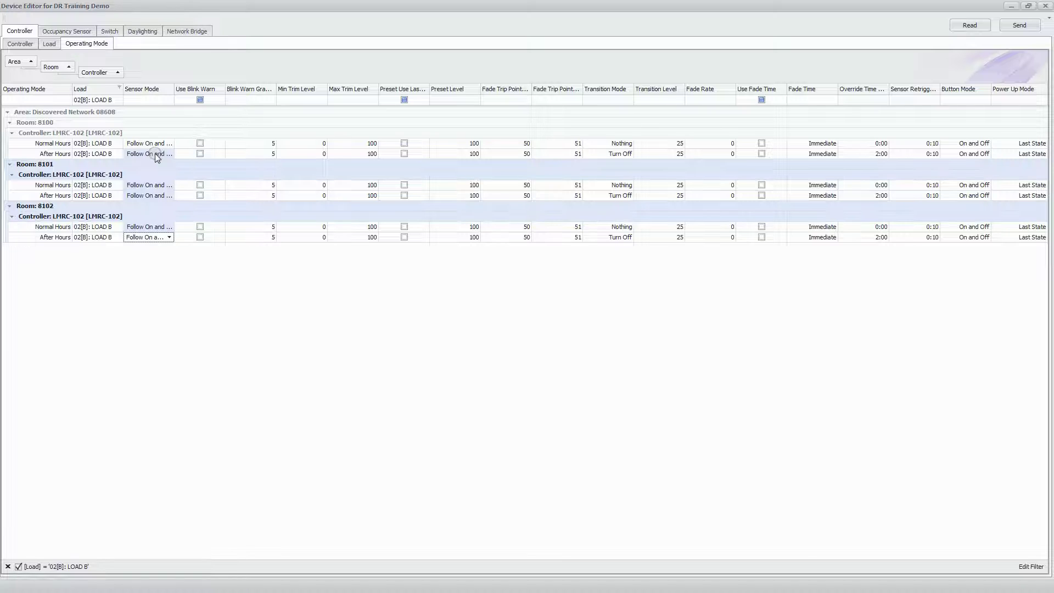
pyautogui.click(134, 259)
pyautogui.click(48, 44)
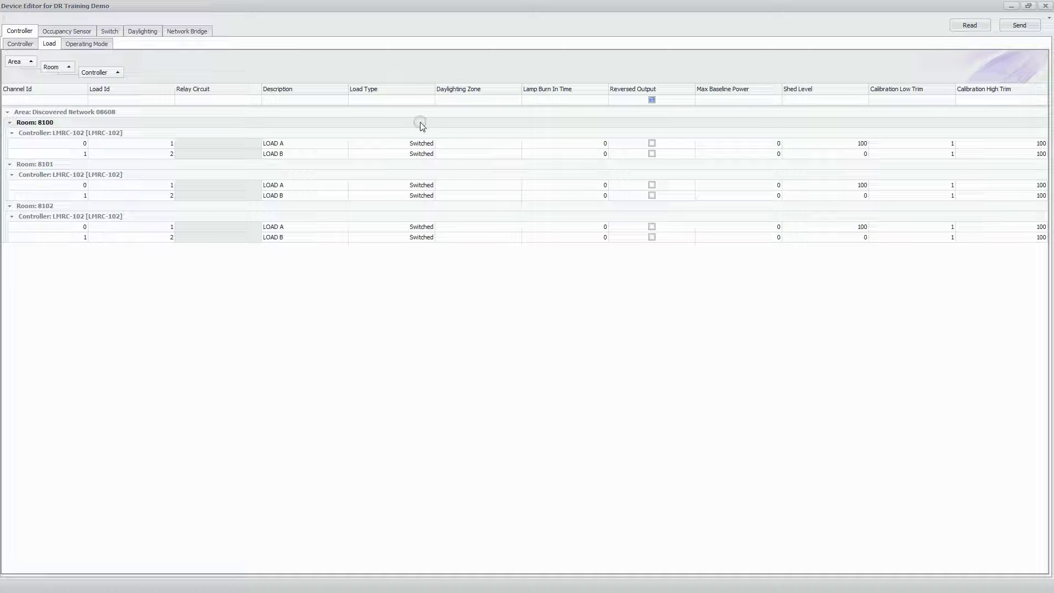
# Send the configuration to all three LMRC-102 controllers, then close the Device Editor
pyautogui.click(19, 44)
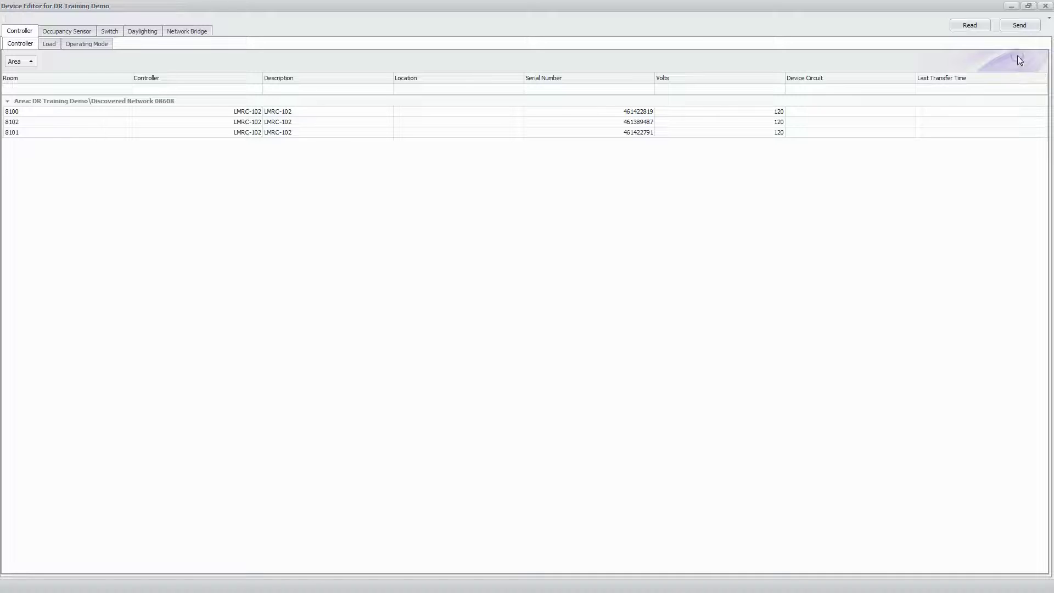
pyautogui.click(1019, 26)
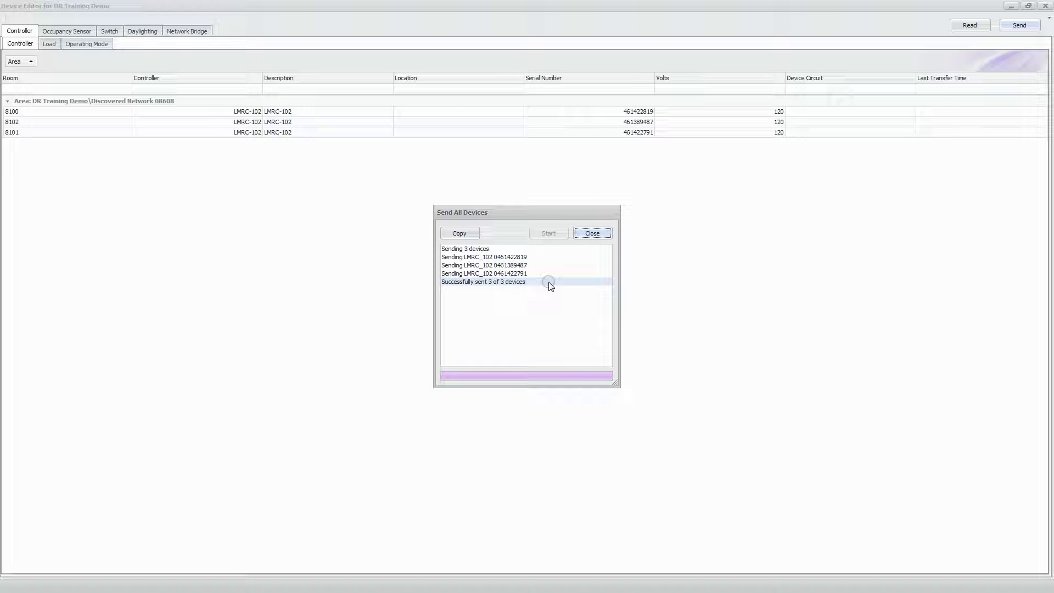
pyautogui.click(593, 236)
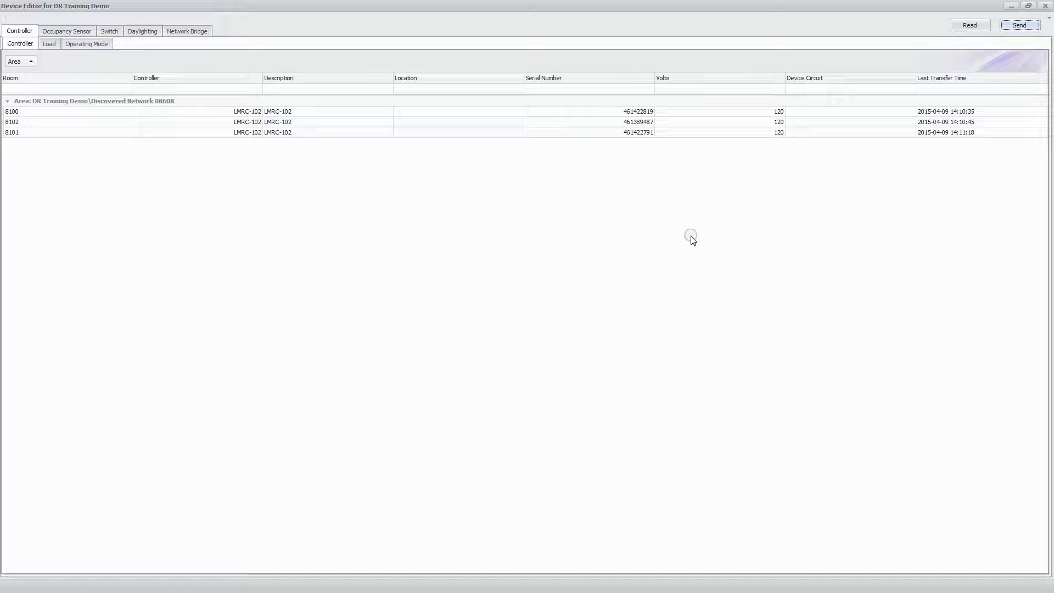
pyautogui.click(1046, 7)
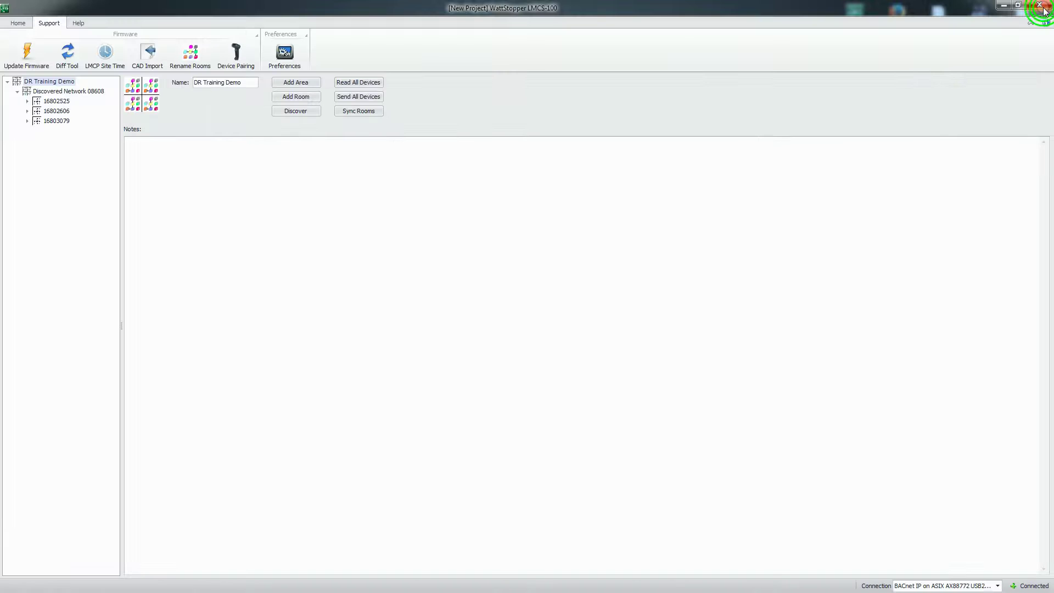
# Refresh the DR Training Demo tree, expand rooms 8100, 8101 and 8102, and start Save As
pyautogui.rightClick(41, 82)
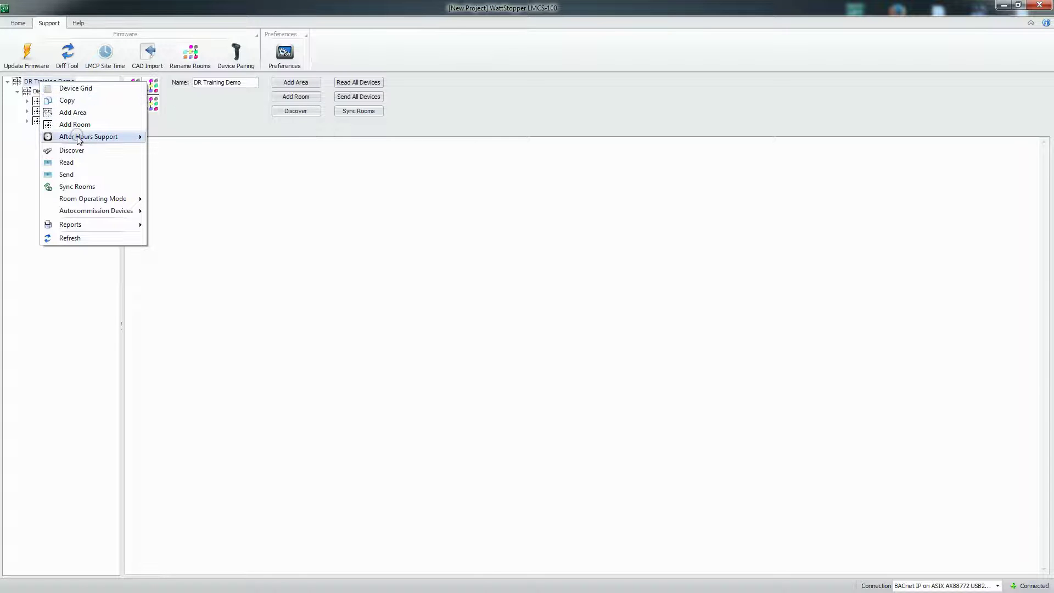
pyautogui.click(80, 238)
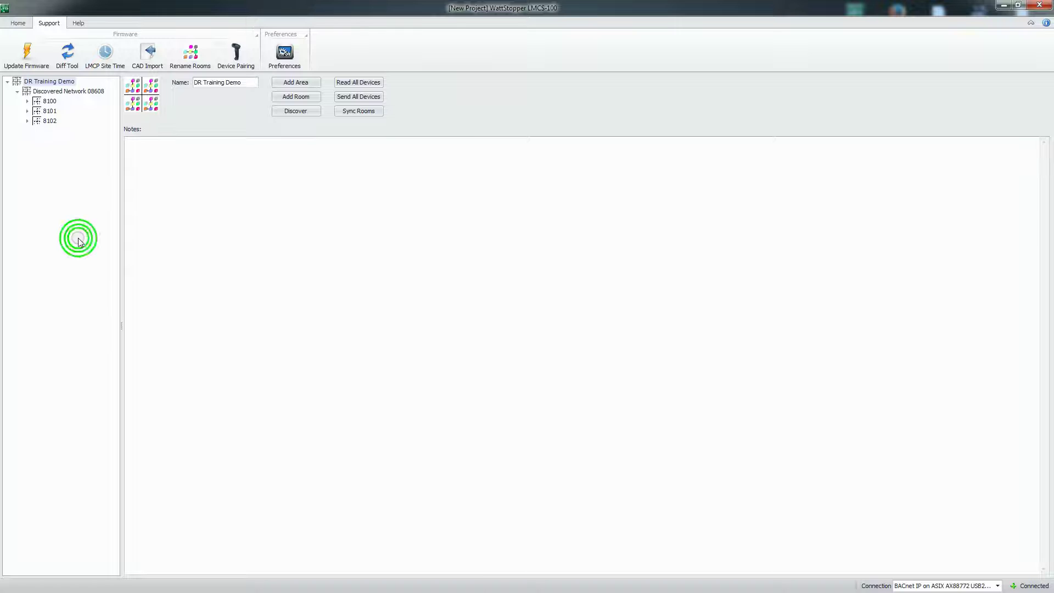
pyautogui.click(27, 101)
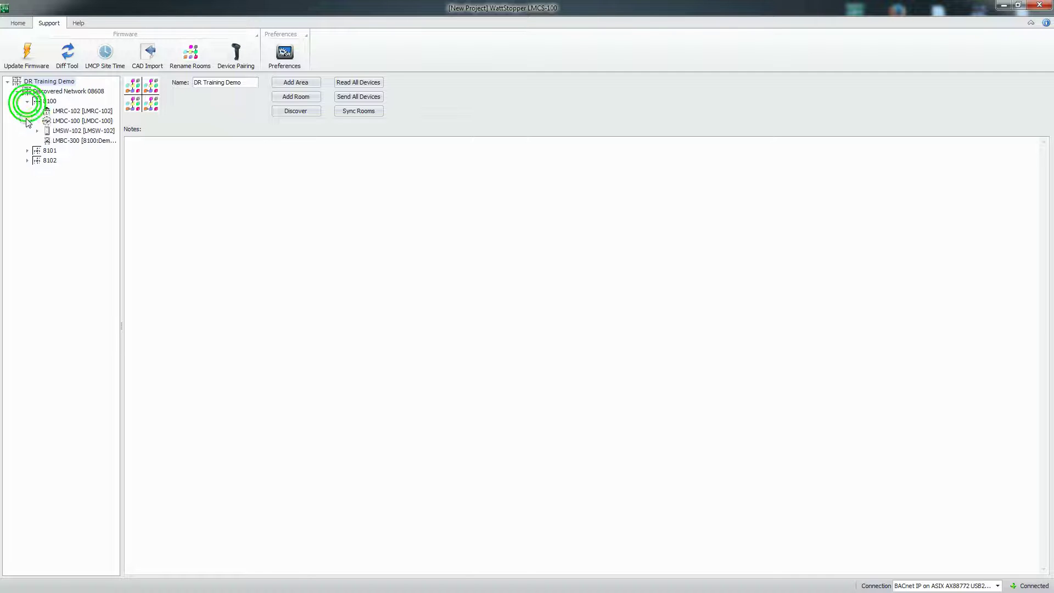
pyautogui.click(27, 150)
pyautogui.click(27, 200)
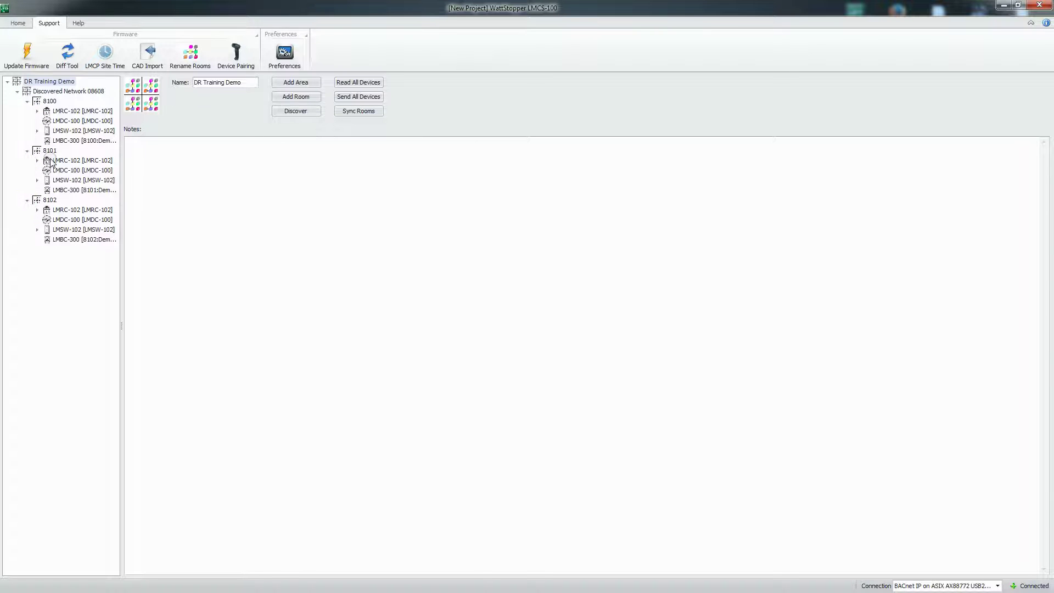
pyautogui.click(17, 23)
pyautogui.click(113, 53)
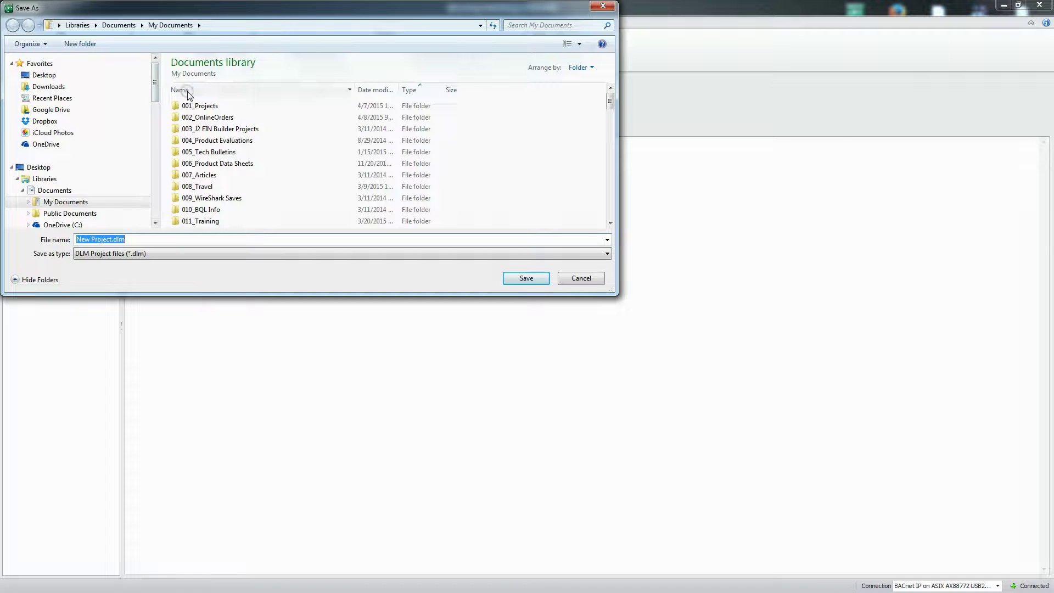
# Overwrite 011_Training\2015_Field Service Training\Demo Board 8 Discovered_04092015.dlm with the project
pyautogui.doubleClick(212, 221)
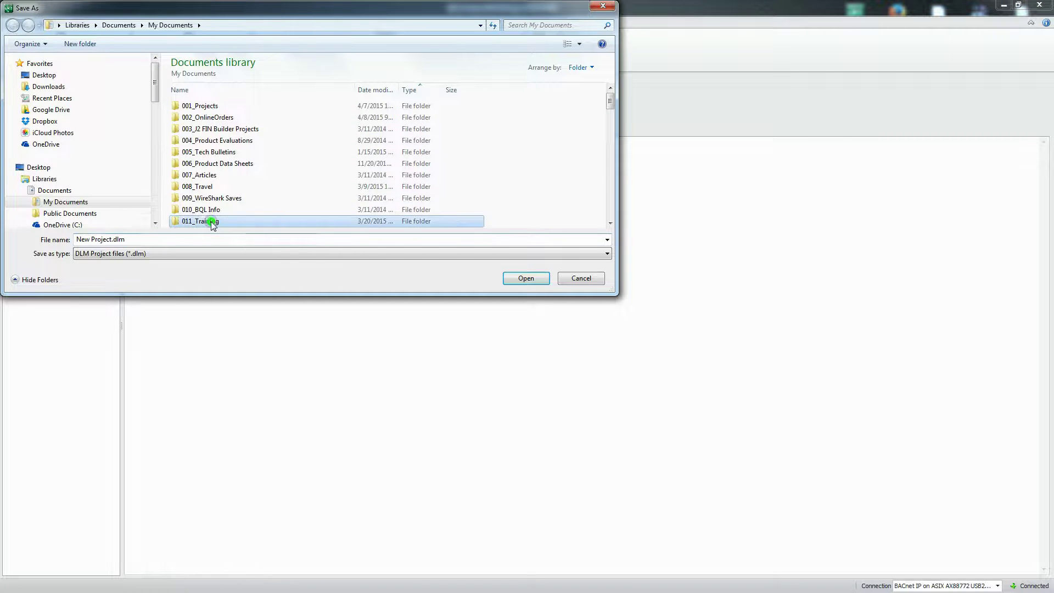
pyautogui.doubleClick(219, 200)
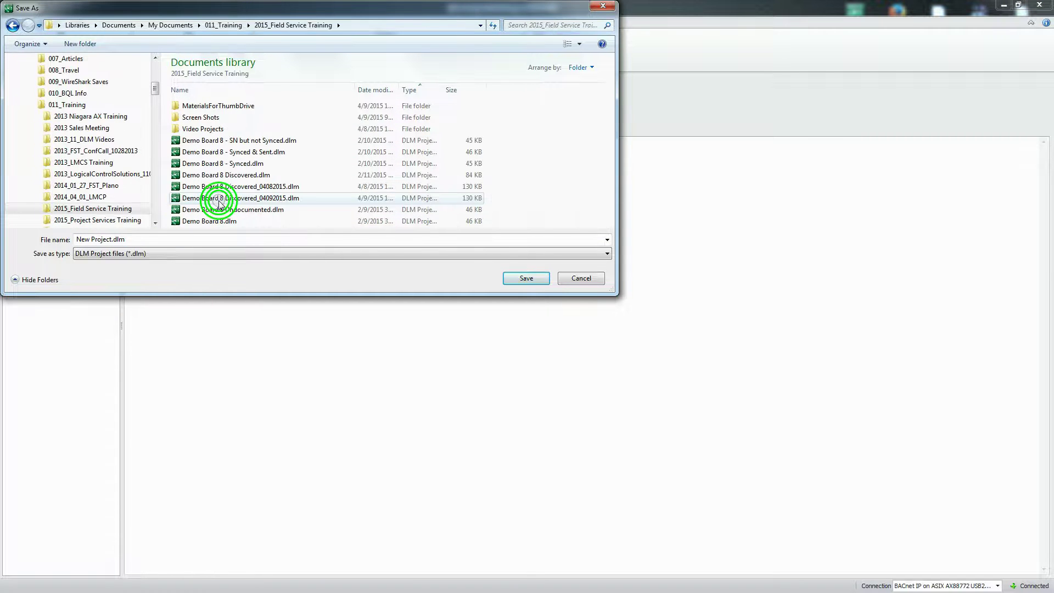
pyautogui.click(240, 198)
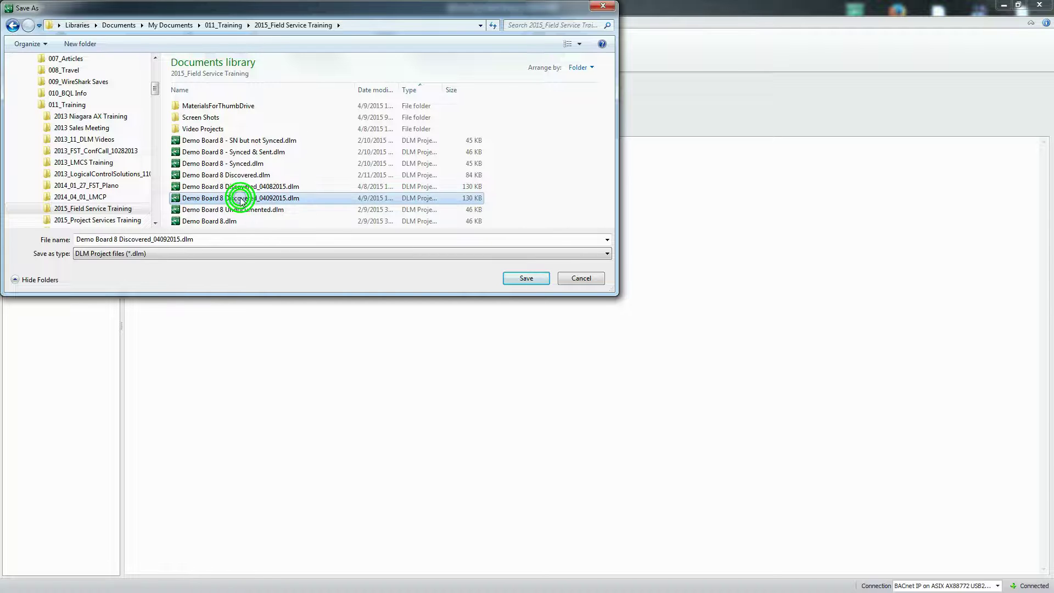
pyautogui.click(526, 278)
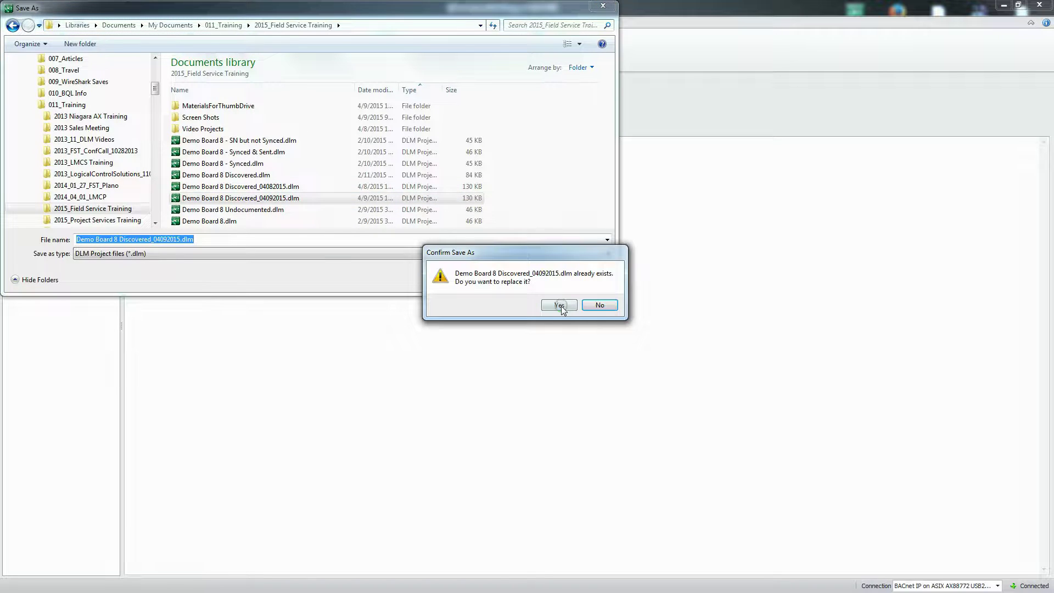
pyautogui.click(560, 305)
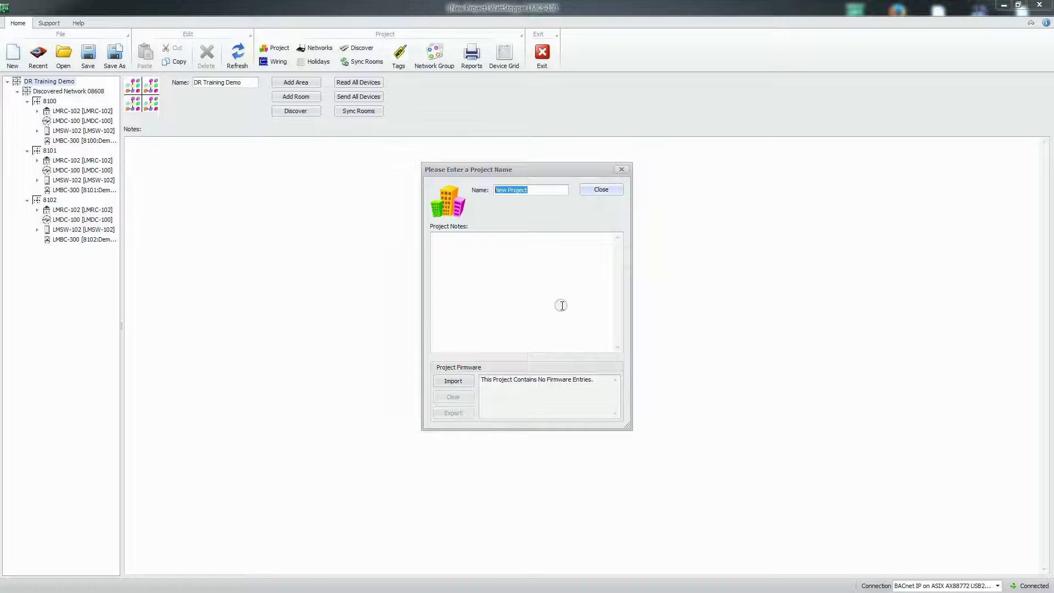
# Enter 'DR Training Demo' as the project name and close the prompt
pyautogui.write('T')
pyautogui.write('DR Tr')
pyautogui.write('aining D')
pyautogui.write('emo')
pyautogui.click(598, 194)
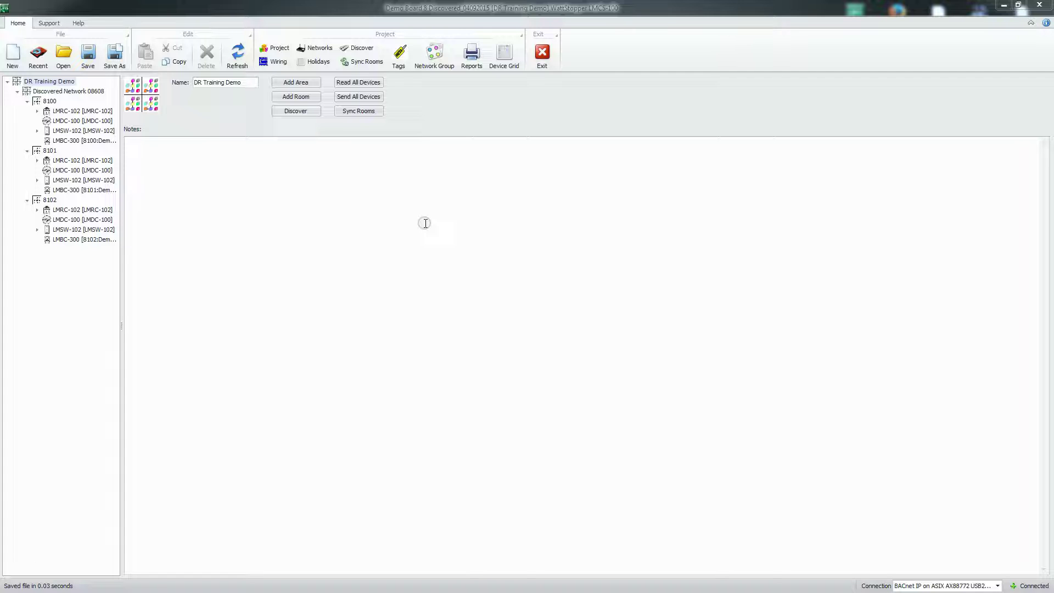
# Launch Firefox and load the station login page at 192.168.5.128
pyautogui.click(1003, 6)
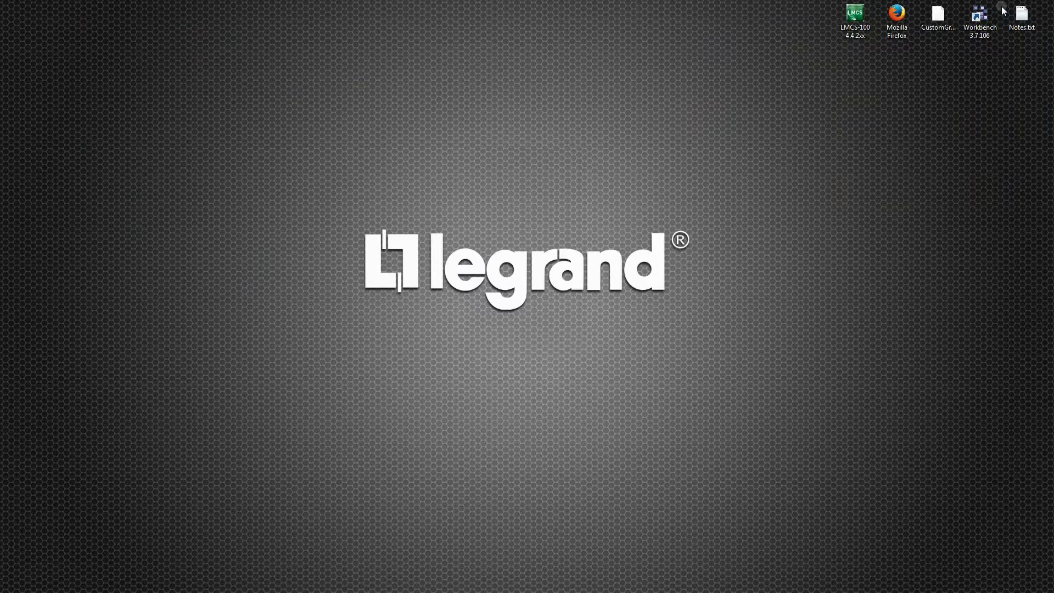
pyautogui.click(899, 20)
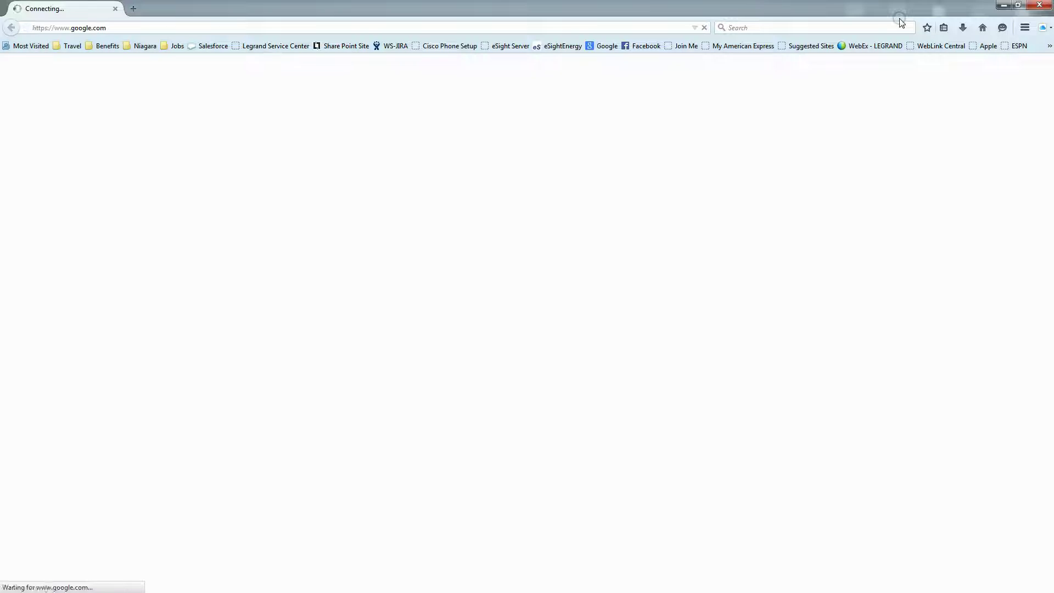
pyautogui.click(111, 27)
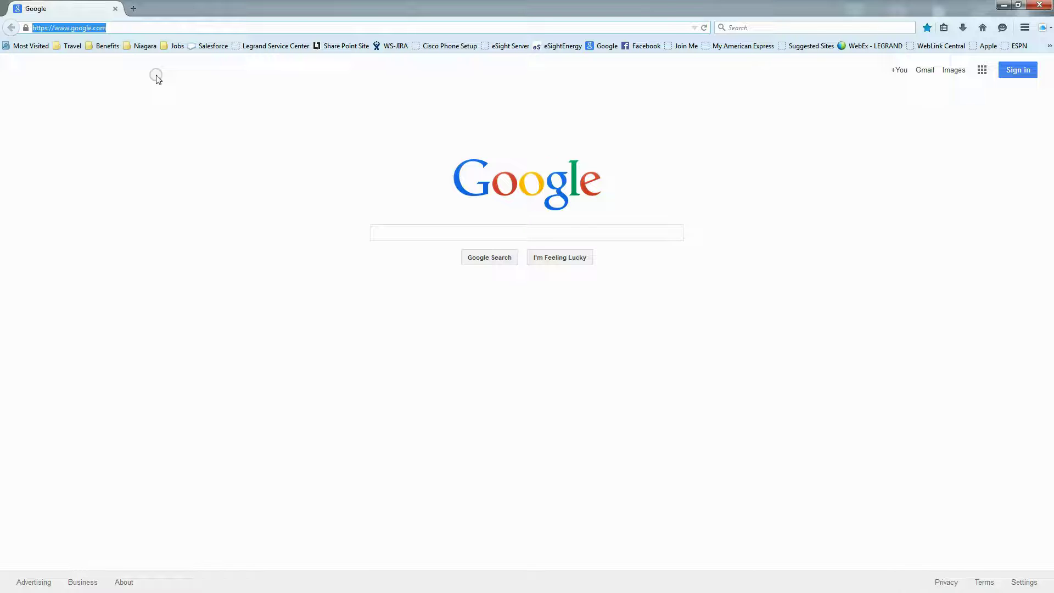
pyautogui.write('192.16')
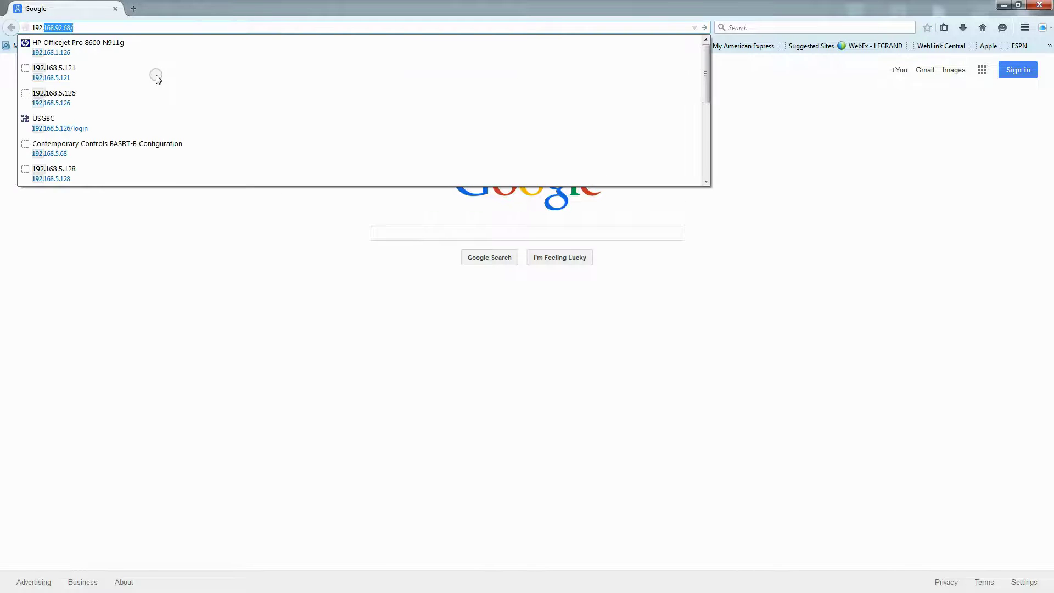
pyautogui.write('8.5.12')
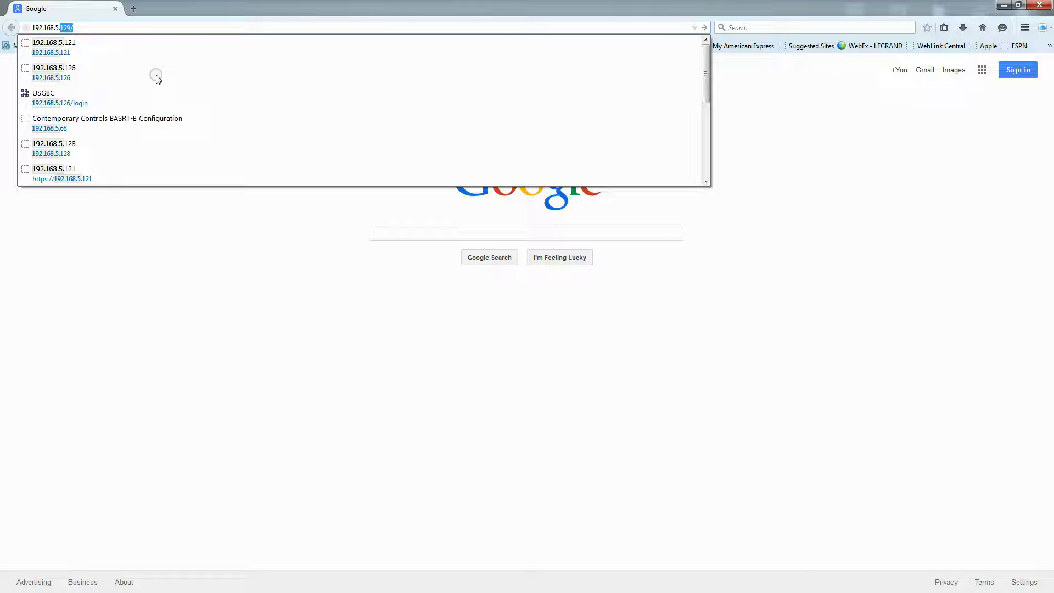
pyautogui.write('8')
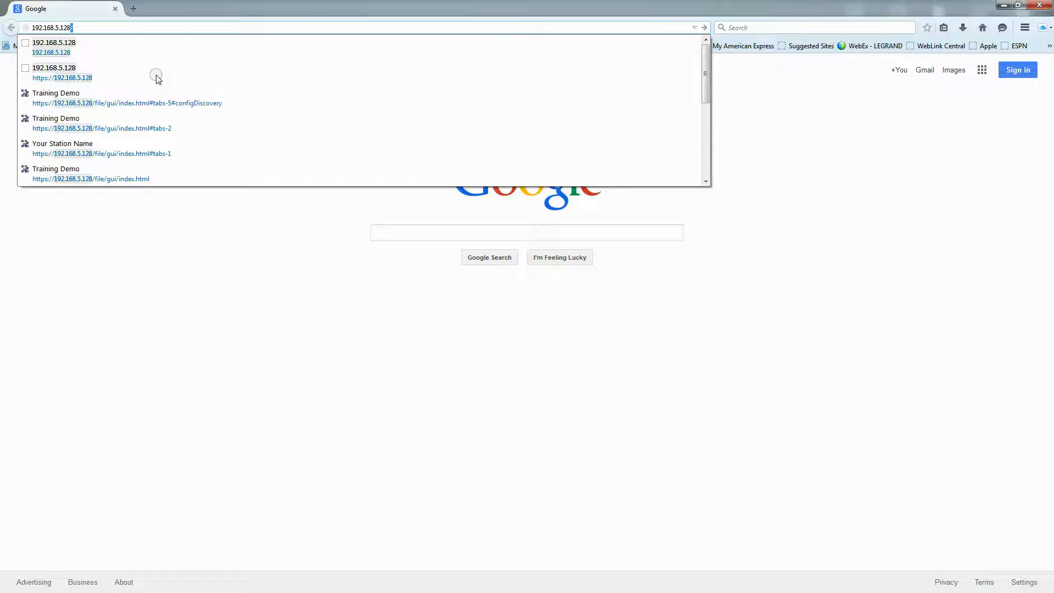
pyautogui.press('Return')
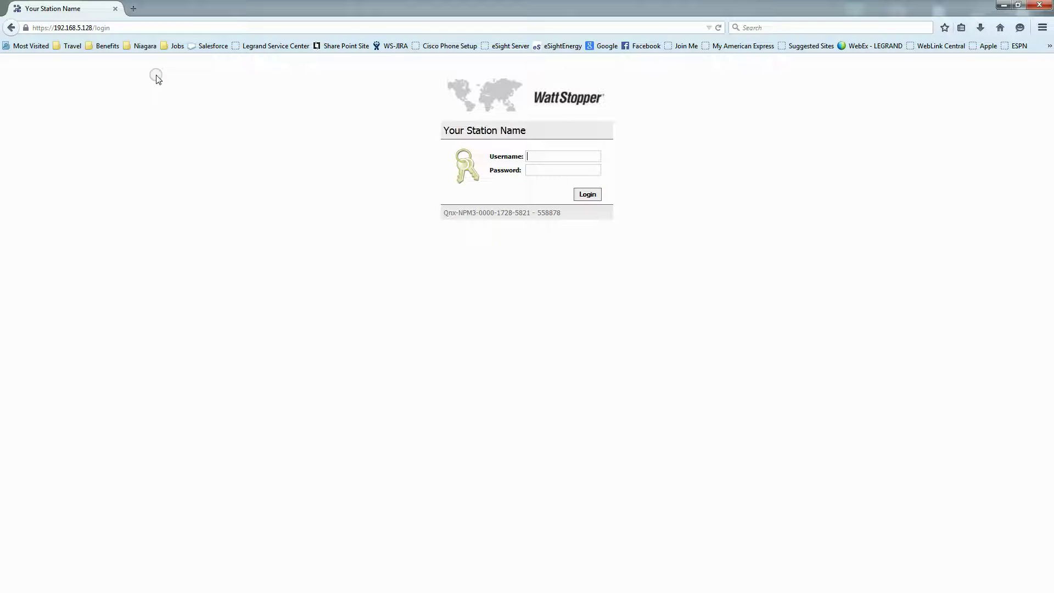
# Log in with the admin username and the account password
pyautogui.write('adm')
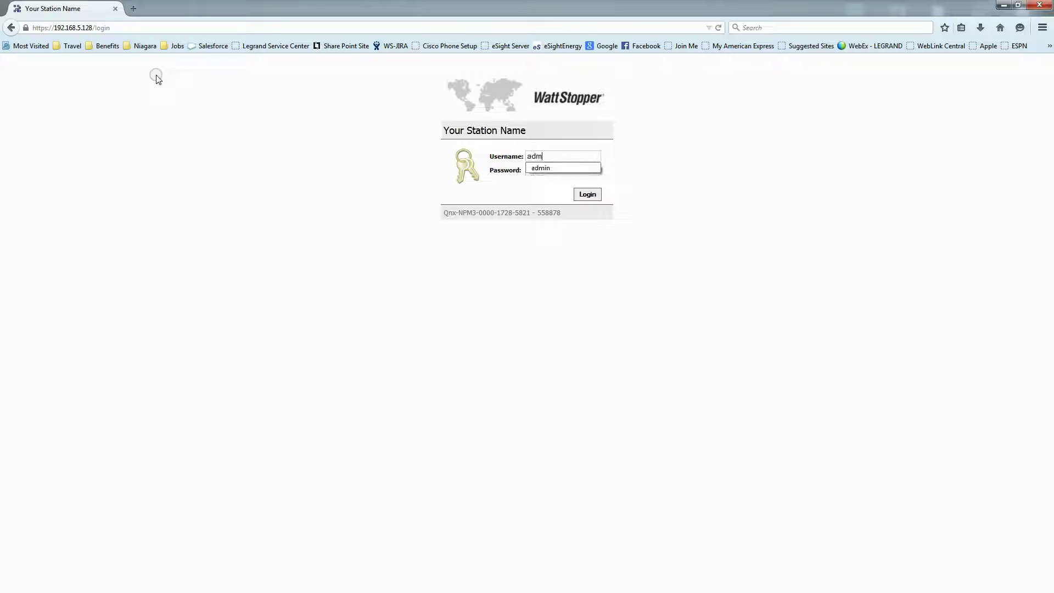
pyautogui.write('in')
pyautogui.press('Tab')
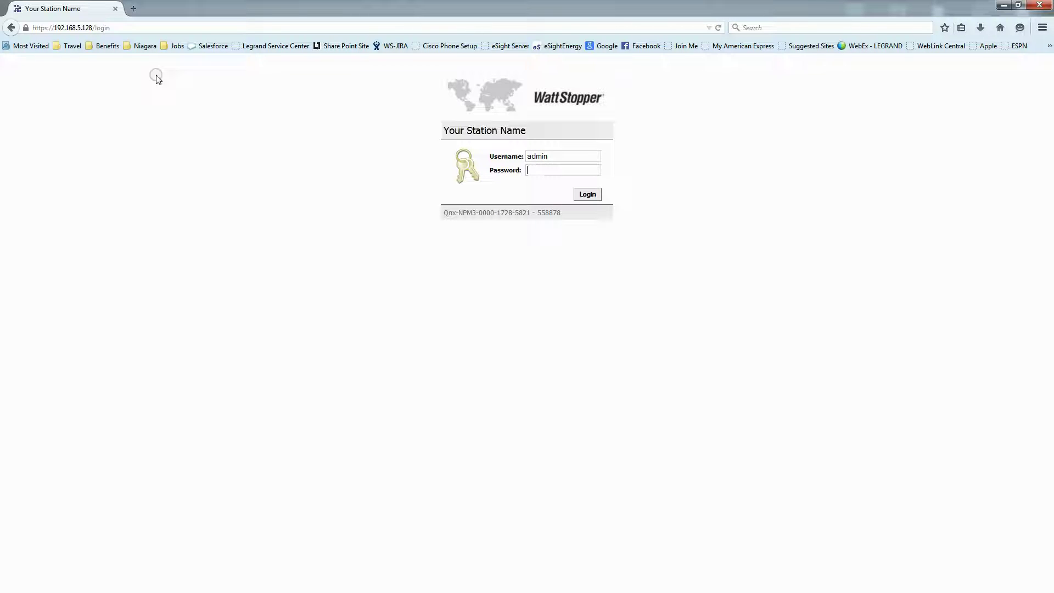
pyautogui.write('12345678901')
pyautogui.press('Return')
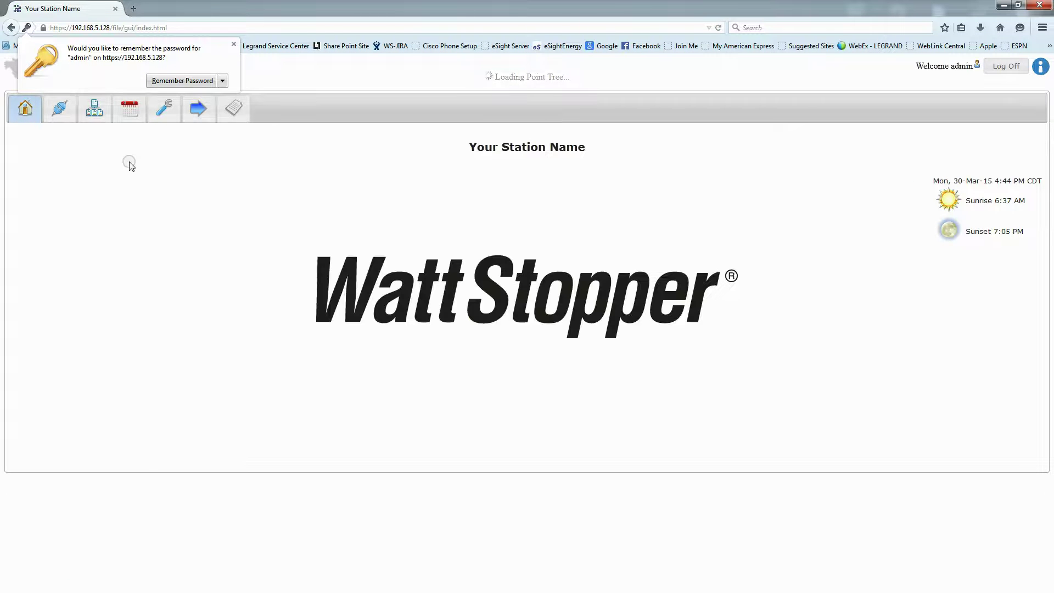
# Change the Customization site name to 'Training Demo'
pyautogui.click(164, 108)
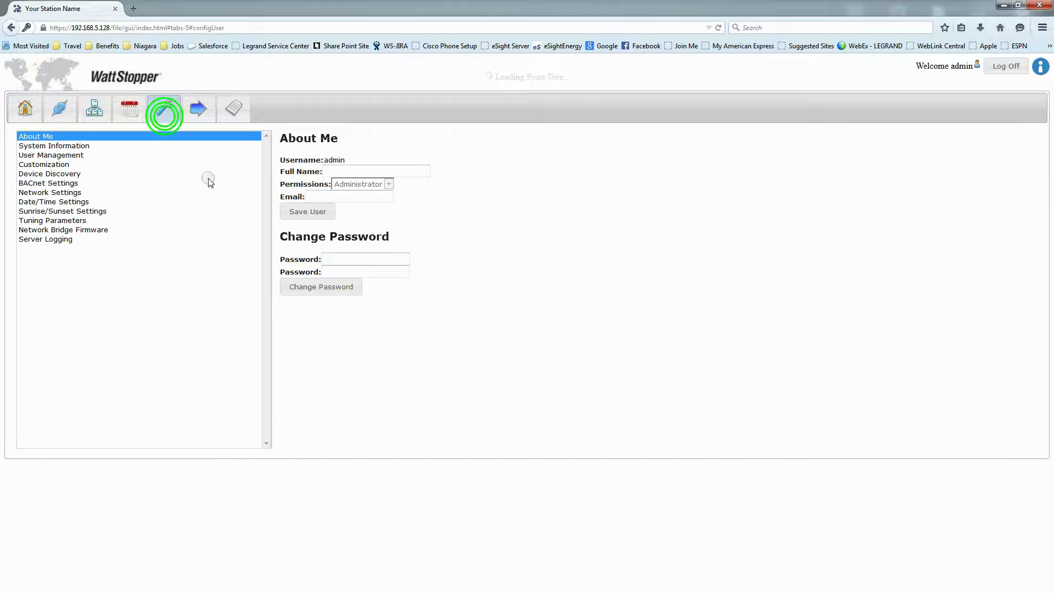
pyautogui.click(44, 165)
pyautogui.moveTo(366, 171); pyautogui.dragTo(256, 164)
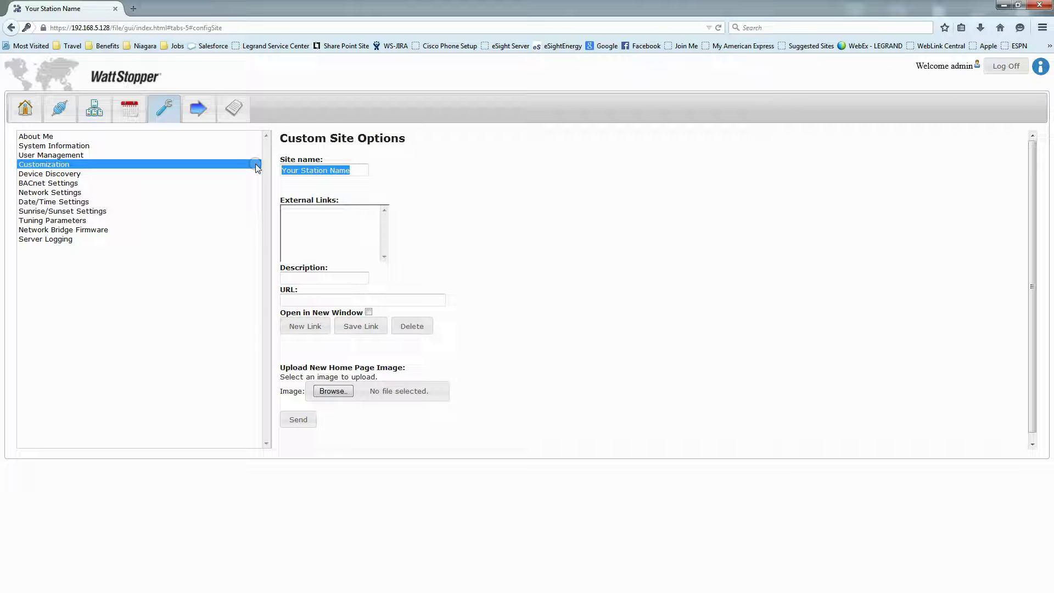
pyautogui.write('Tr')
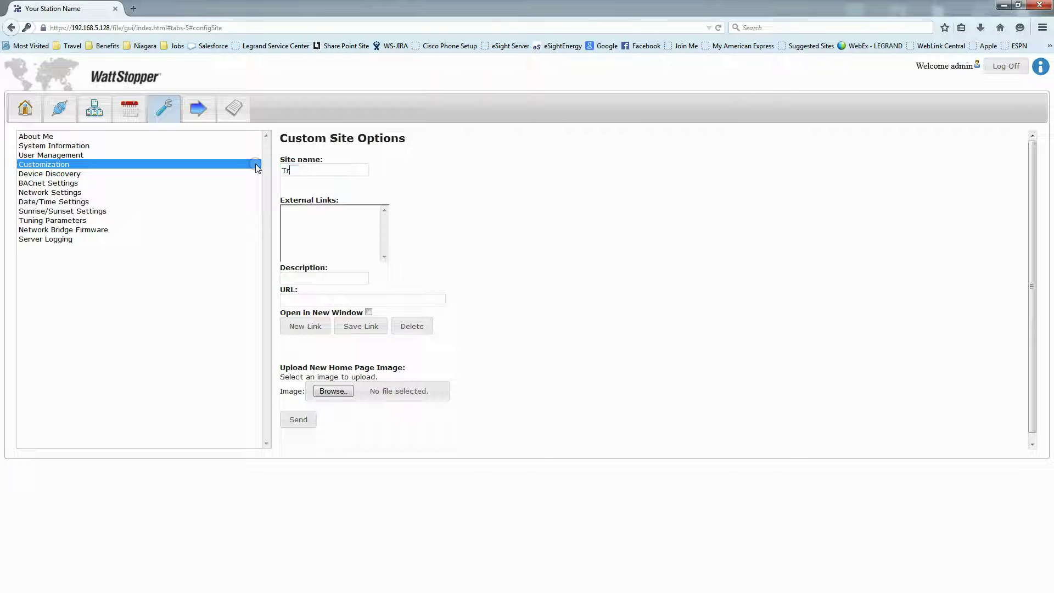
pyautogui.write('aining Demo')
pyautogui.click(388, 172)
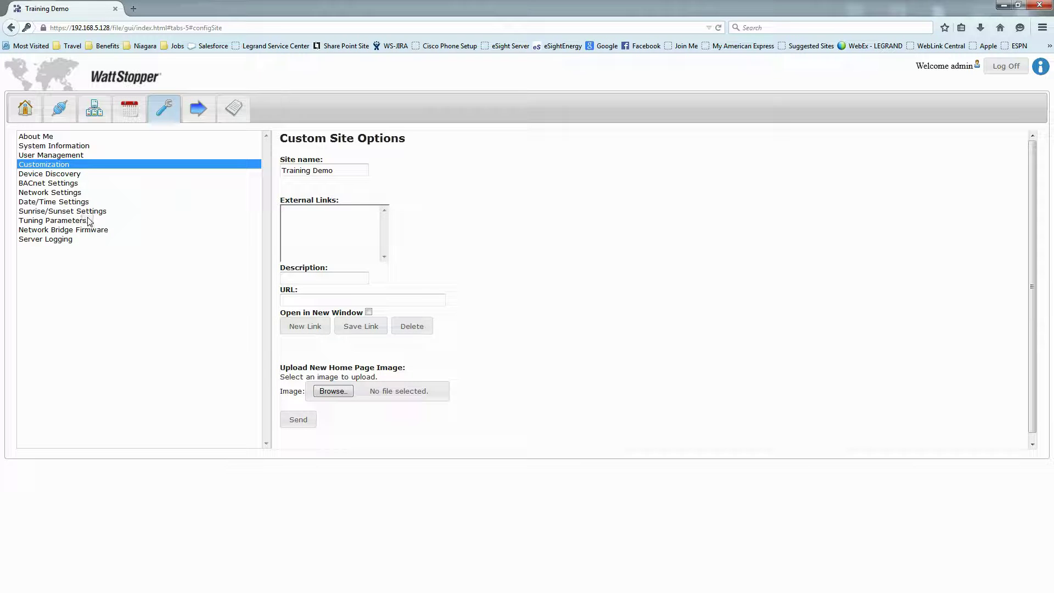
# Give BACnet IP Network 2 network number 2, enable it, and go back Home
pyautogui.click(45, 185)
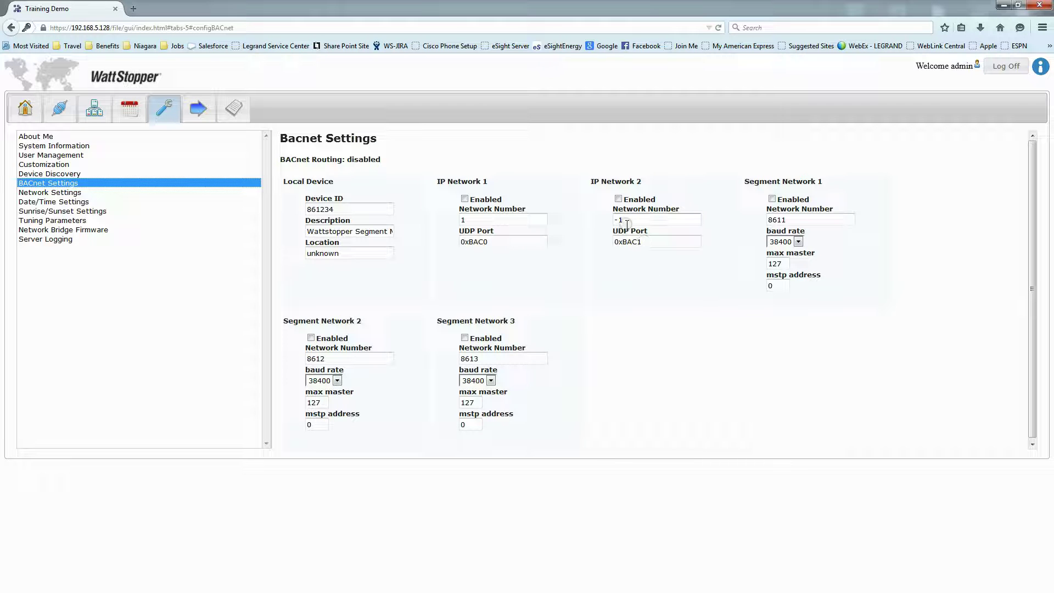
pyautogui.moveTo(625, 220); pyautogui.dragTo(614, 254)
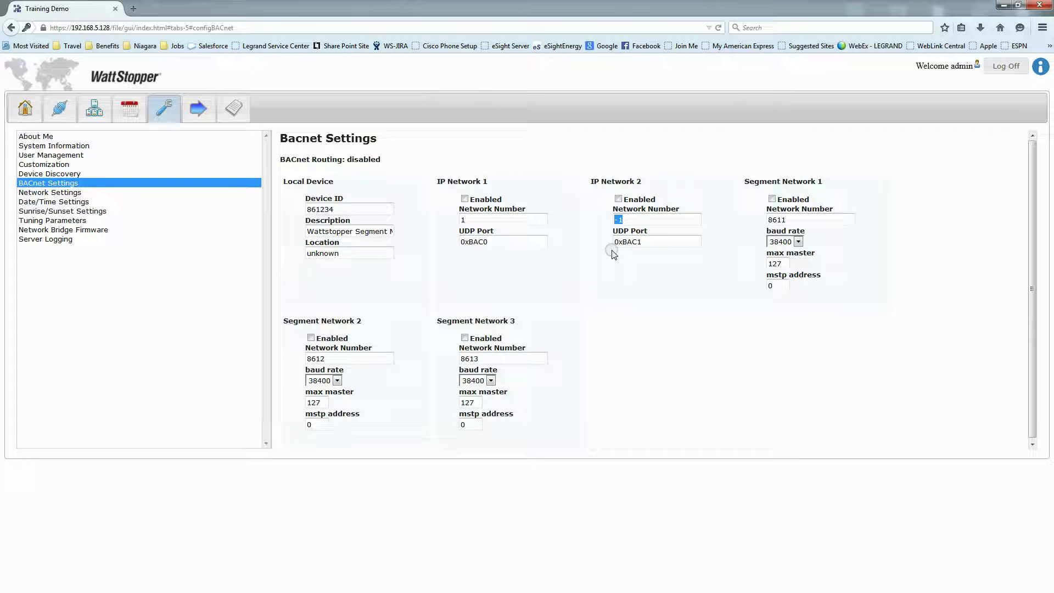
pyautogui.write('2')
pyautogui.moveTo(637, 244); pyautogui.dragTo(647, 252)
pyautogui.click(645, 246)
pyautogui.click(618, 200)
pyautogui.click(602, 364)
pyautogui.click(22, 110)
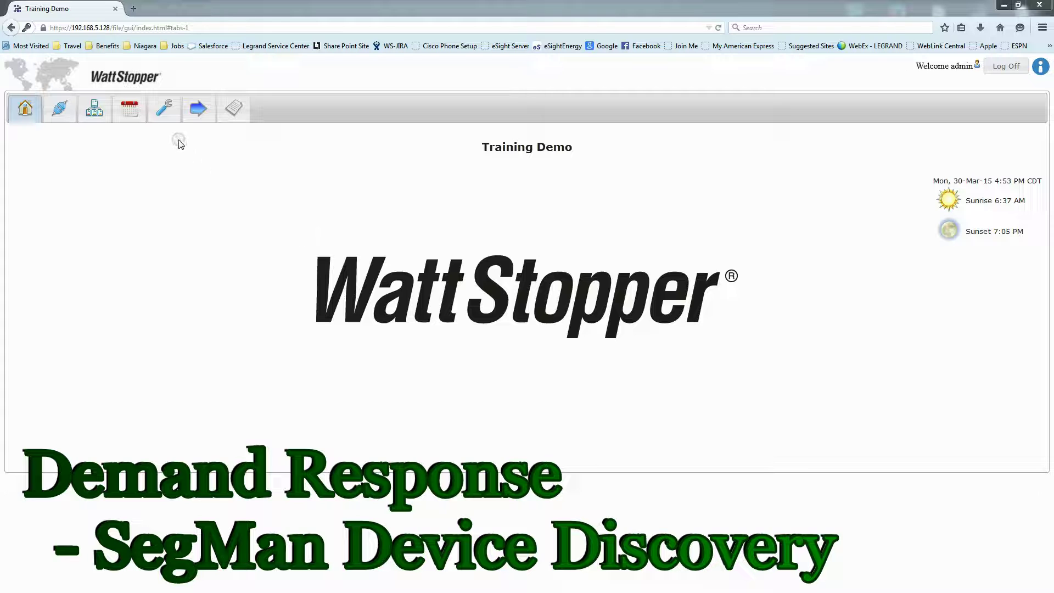
# Set up a full device discovery on network 8608 across range 0–4194302
pyautogui.click(165, 110)
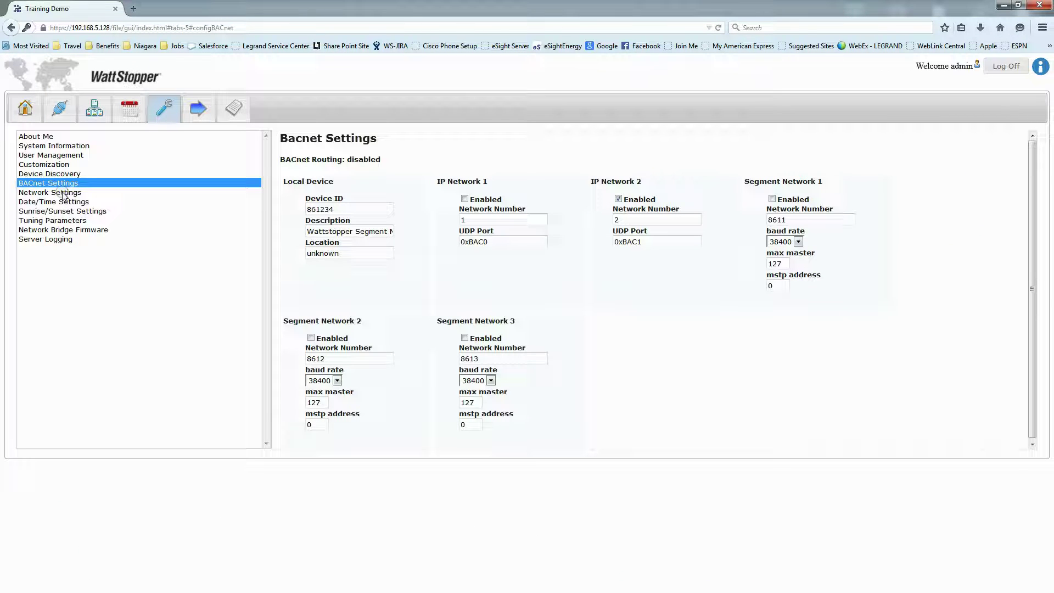
pyautogui.click(39, 175)
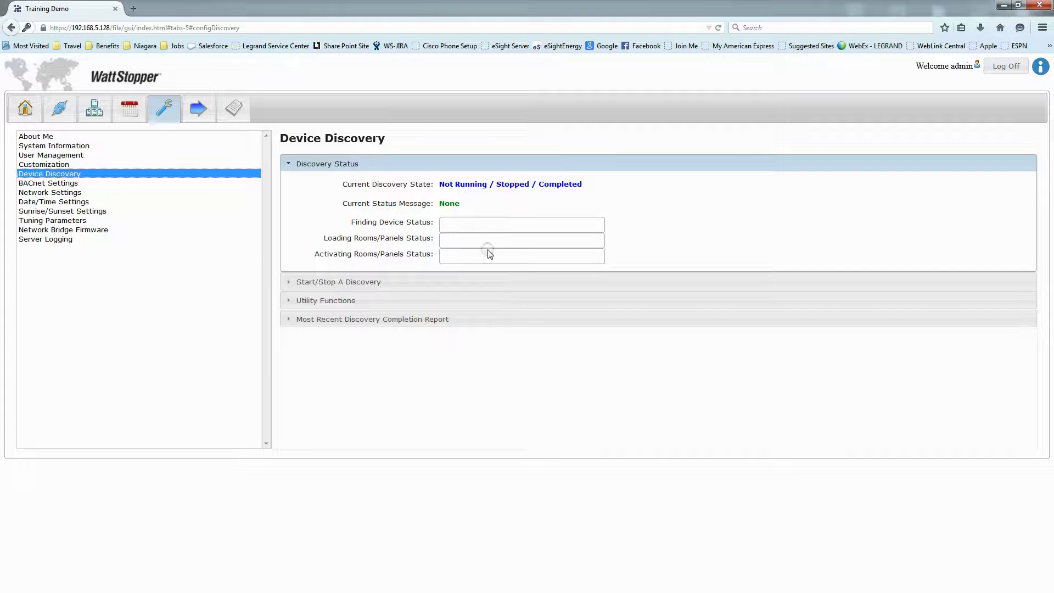
pyautogui.click(334, 283)
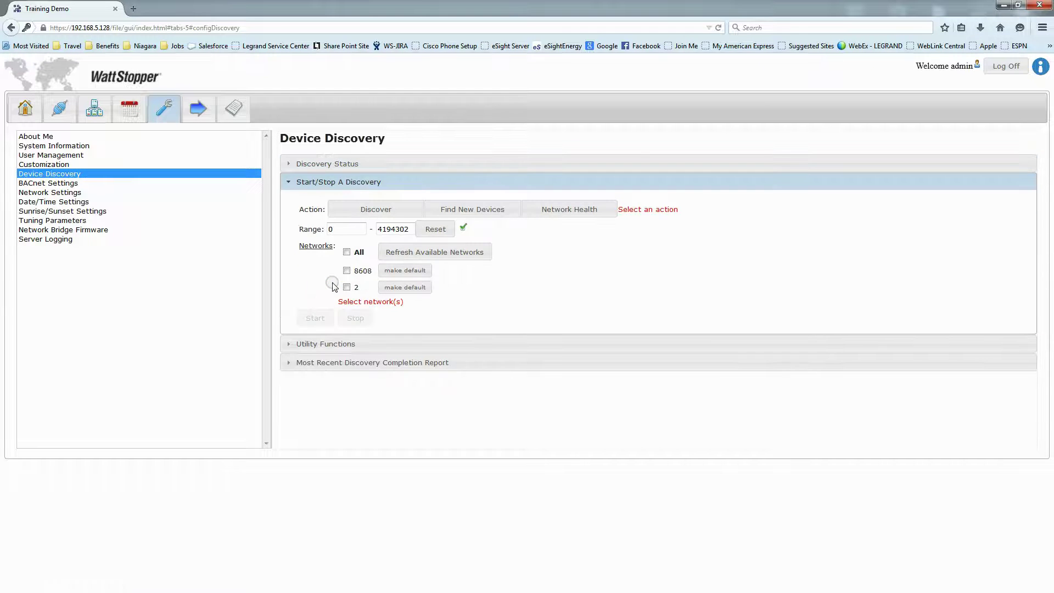
pyautogui.click(376, 213)
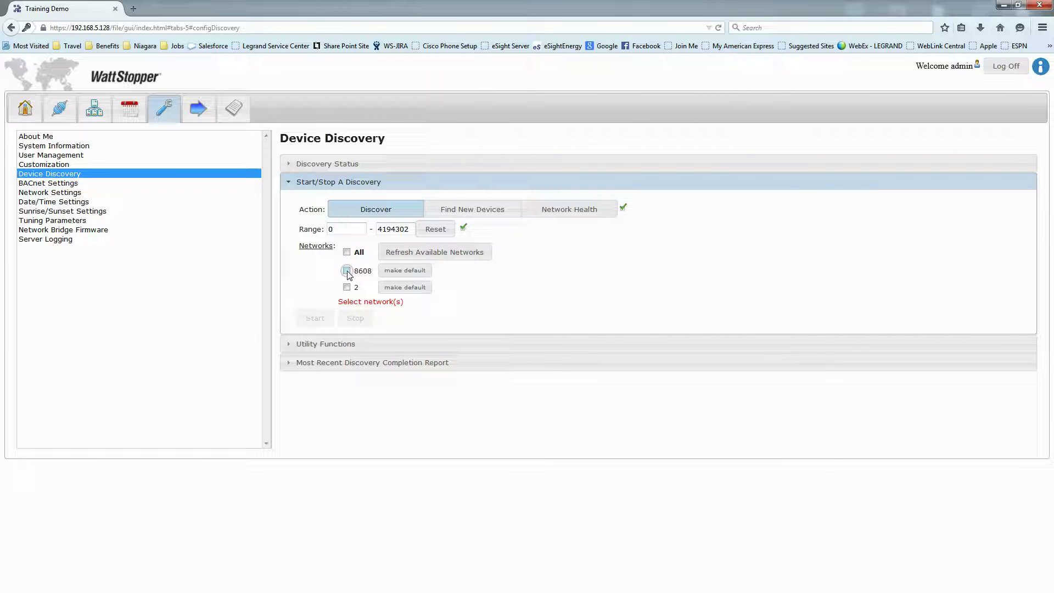
pyautogui.click(347, 270)
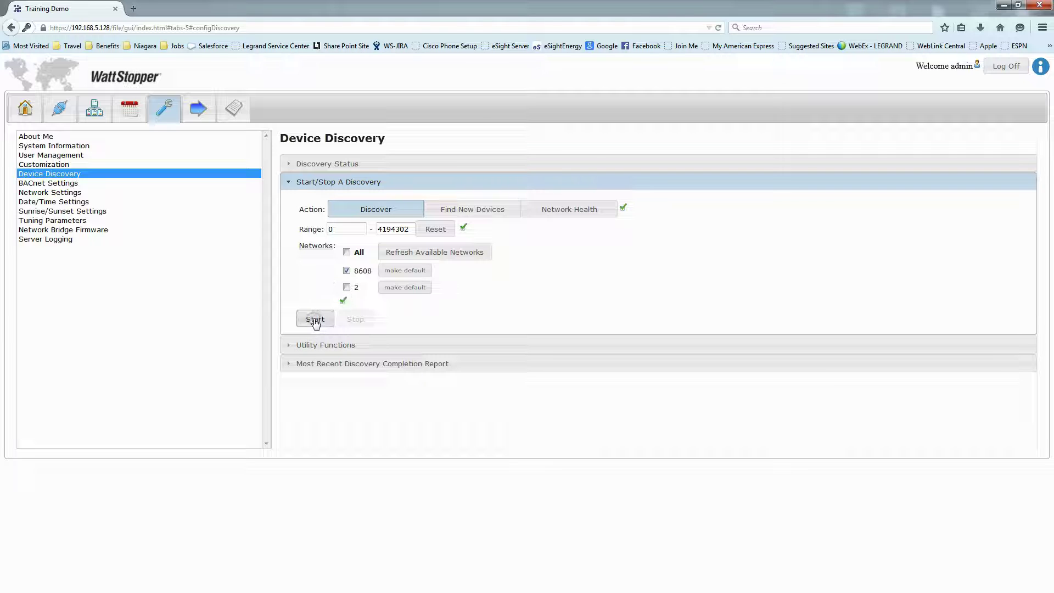
# Start the discovery on network 8608 and view the report of LMBC-300 bridges 8100, 8101, 8102
pyautogui.click(315, 321)
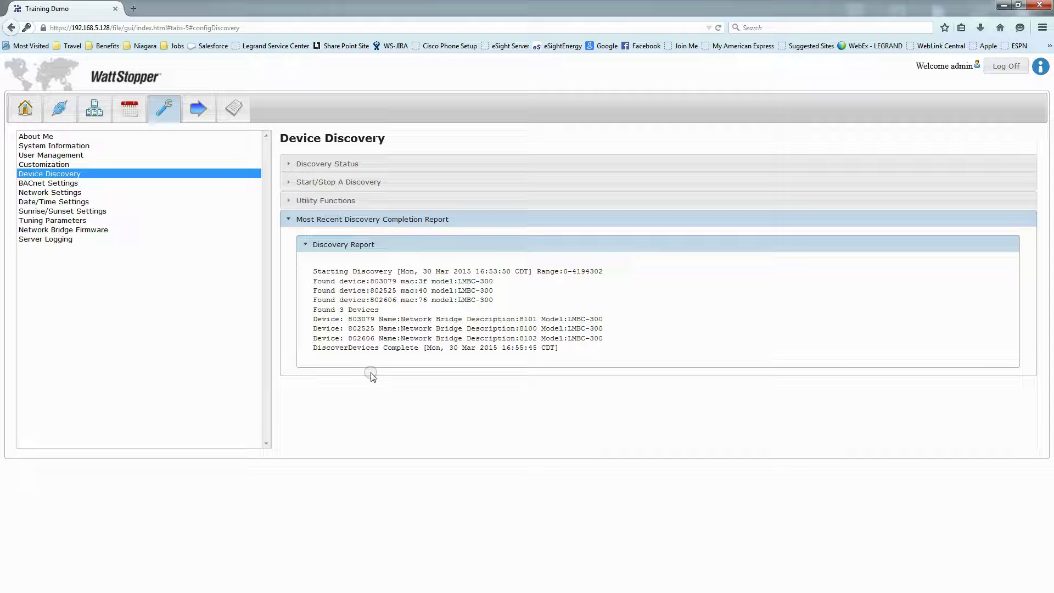
# Show bridges 8101, 8100 and 8102 under Devices By Location > Demo Board 8, then minimize Firefox
pyautogui.click(56, 116)
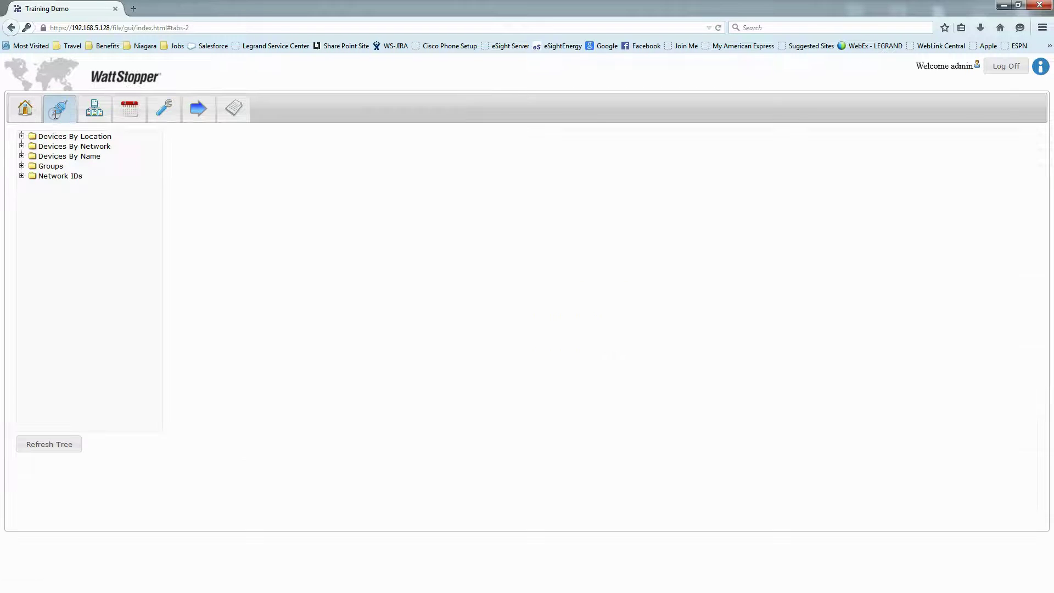
pyautogui.click(22, 136)
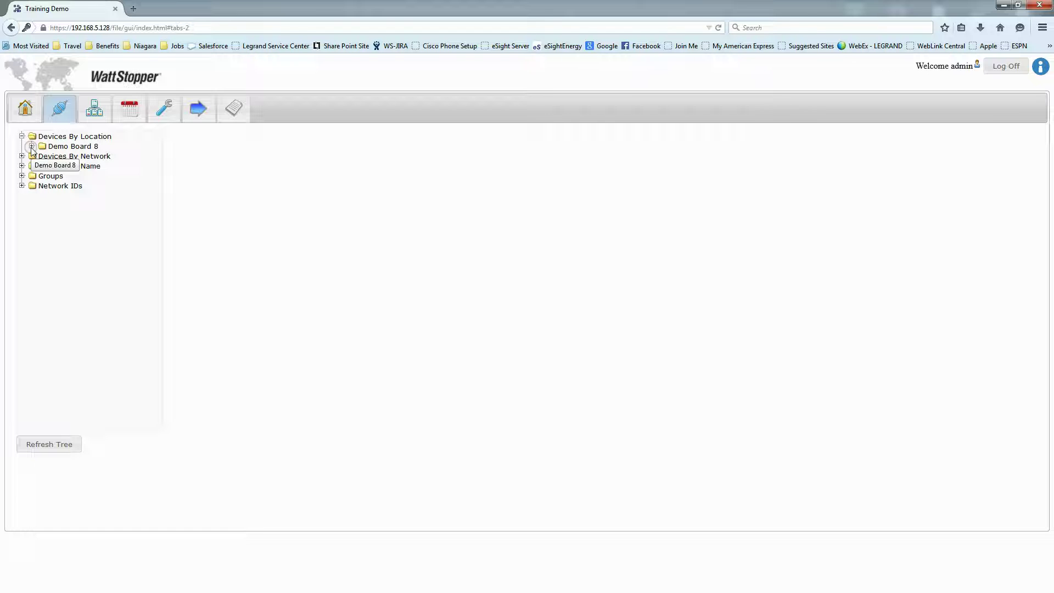
pyautogui.click(31, 146)
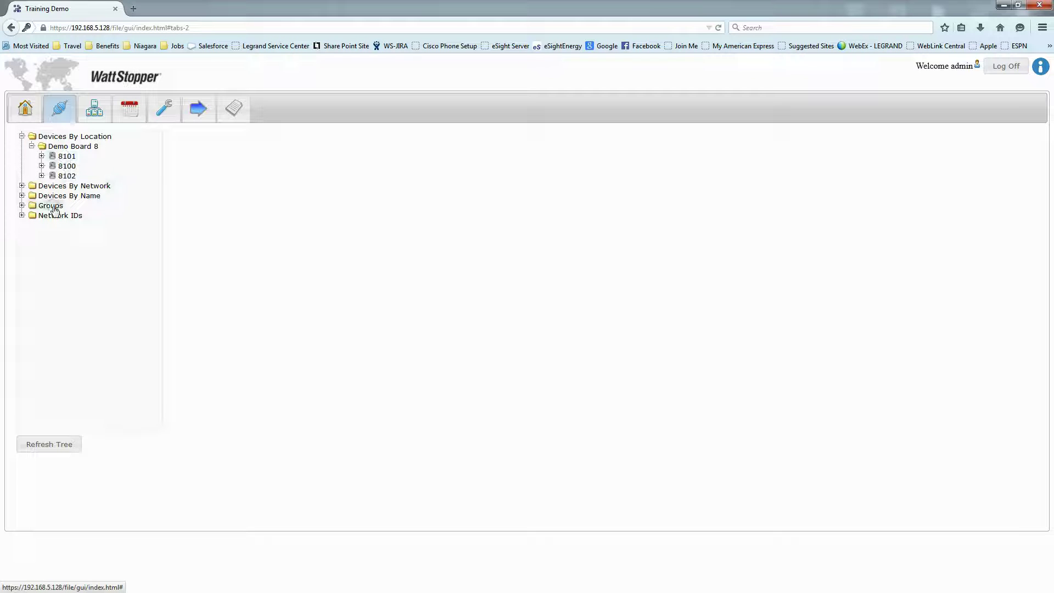
pyautogui.click(1006, 7)
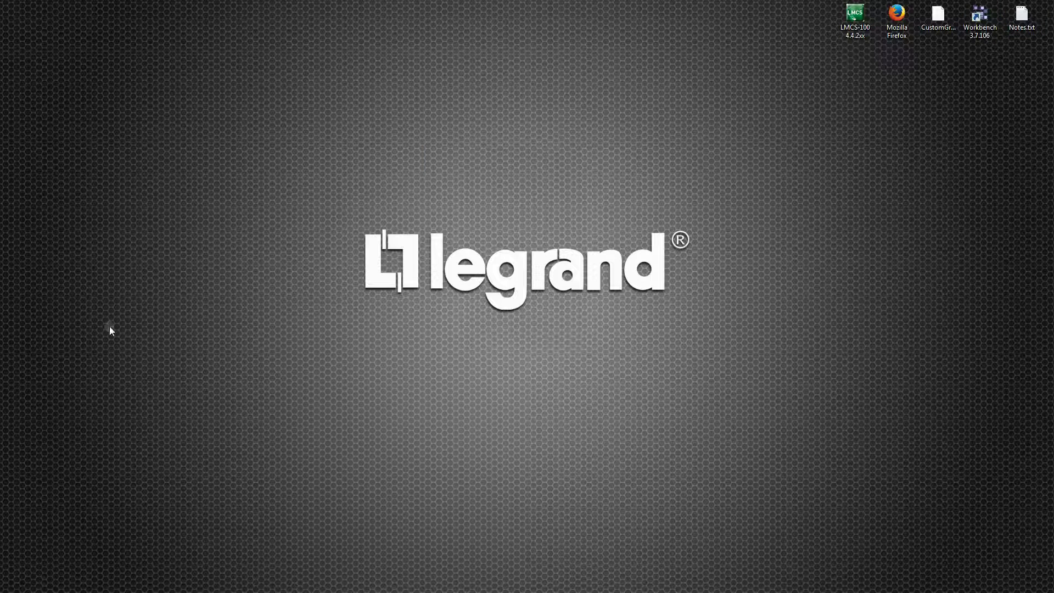
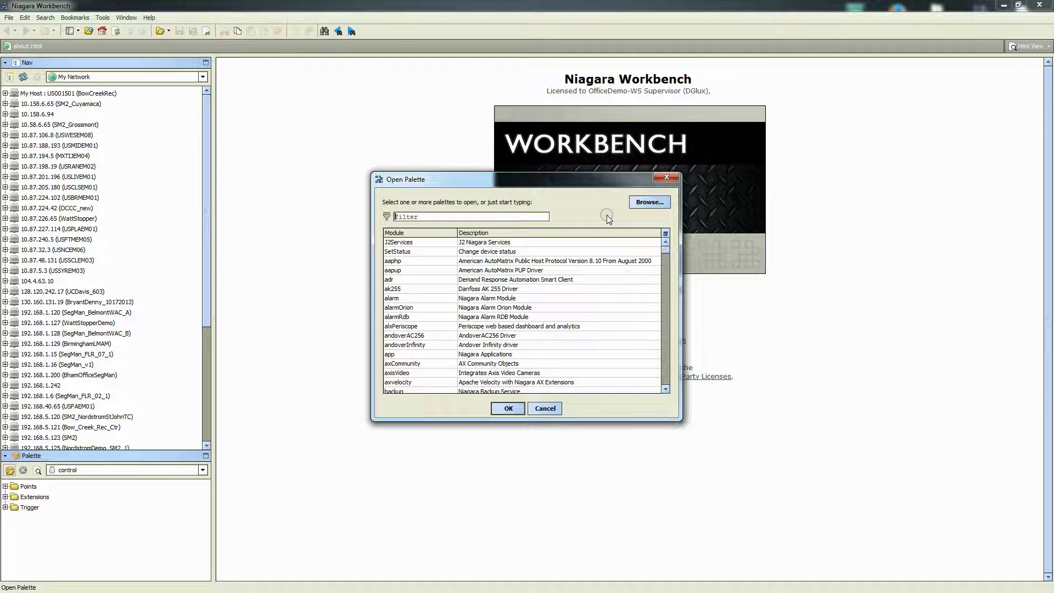
# Load CustomGraphics.palette from Sys Home > Custom_Palettes into the palette panel
pyautogui.click(645, 203)
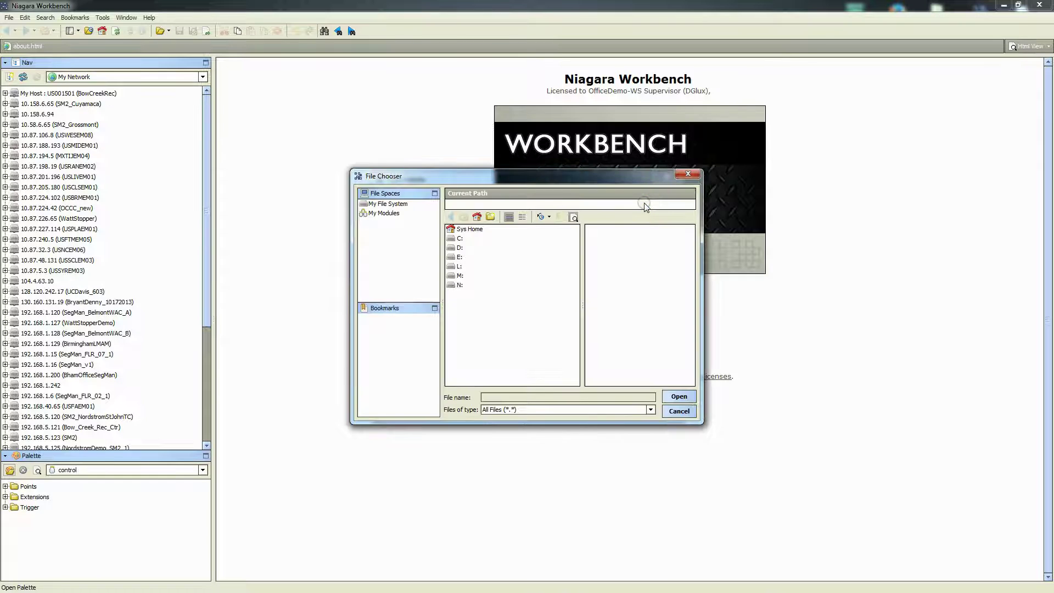
pyautogui.click(467, 231)
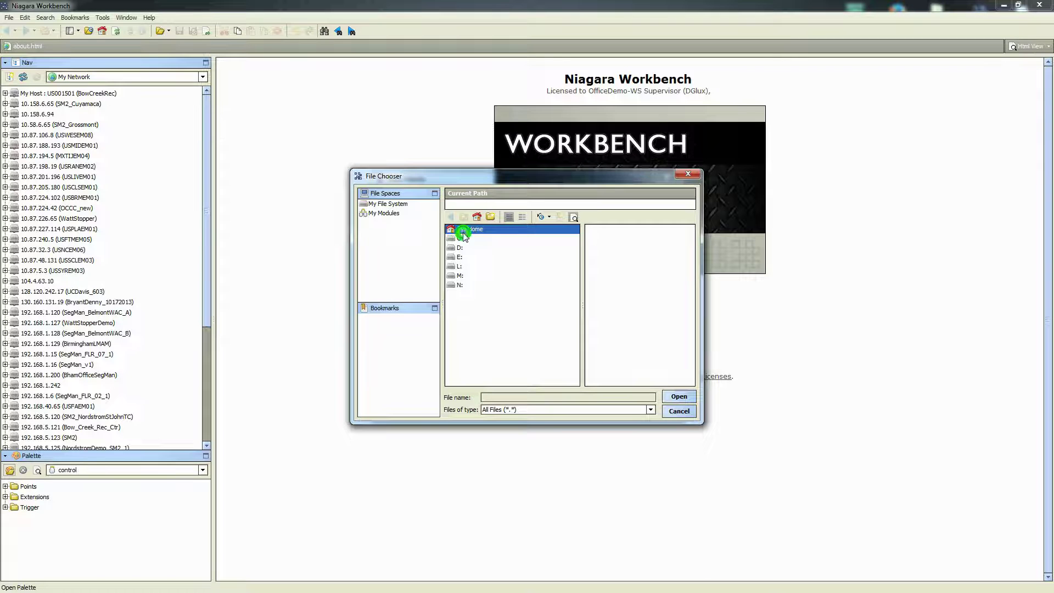
pyautogui.doubleClick(467, 231)
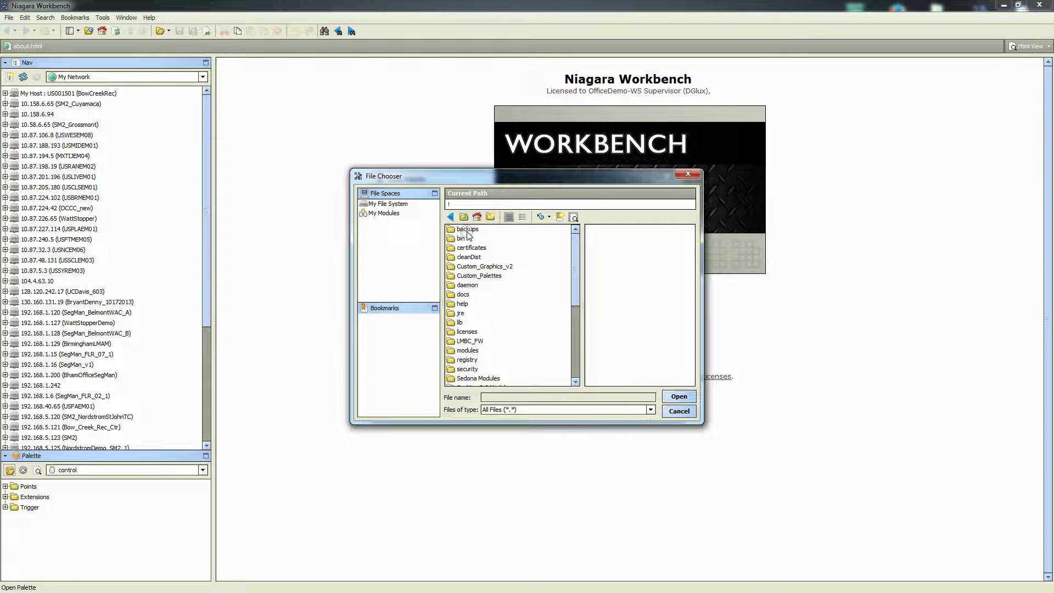
pyautogui.click(470, 277)
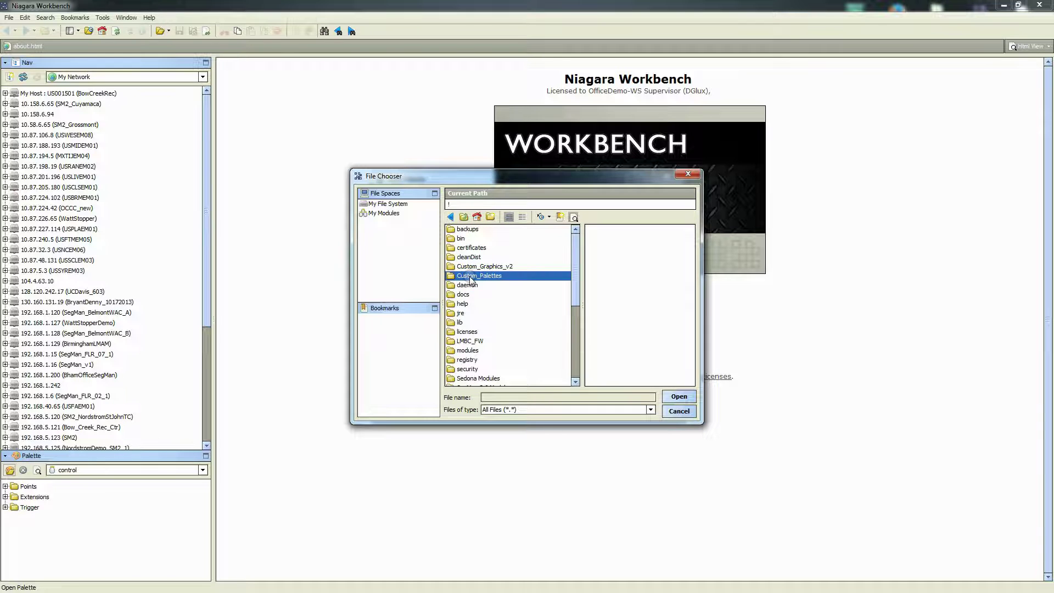
pyautogui.doubleClick(468, 276)
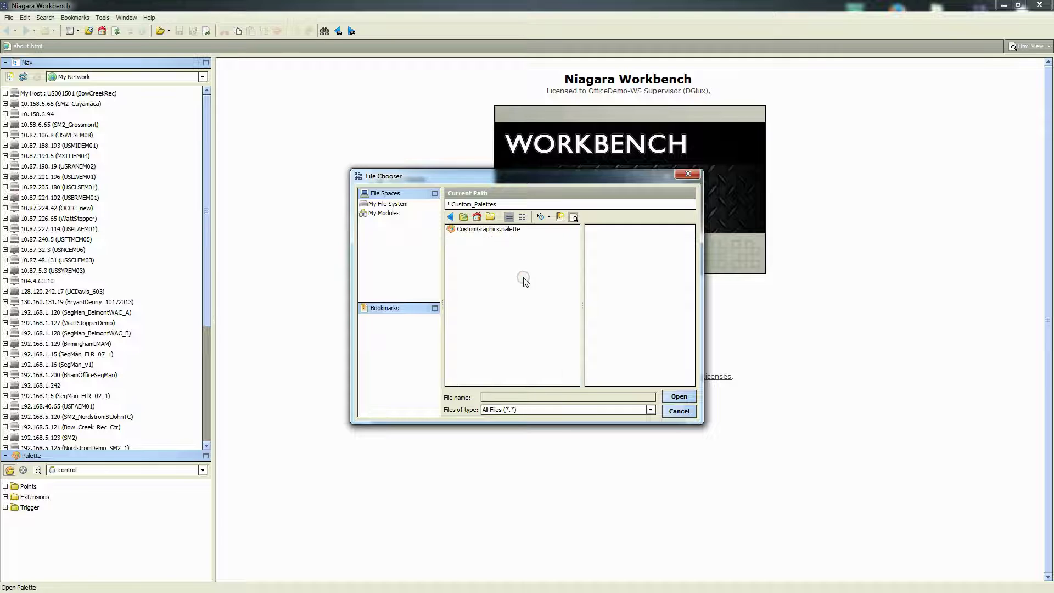
pyautogui.click(468, 231)
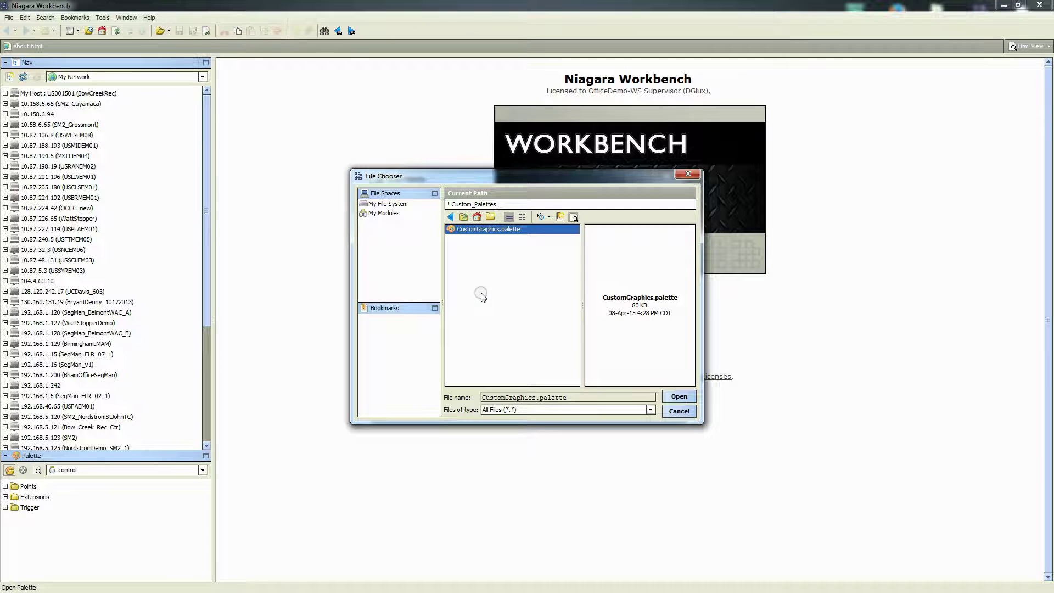
pyautogui.click(679, 397)
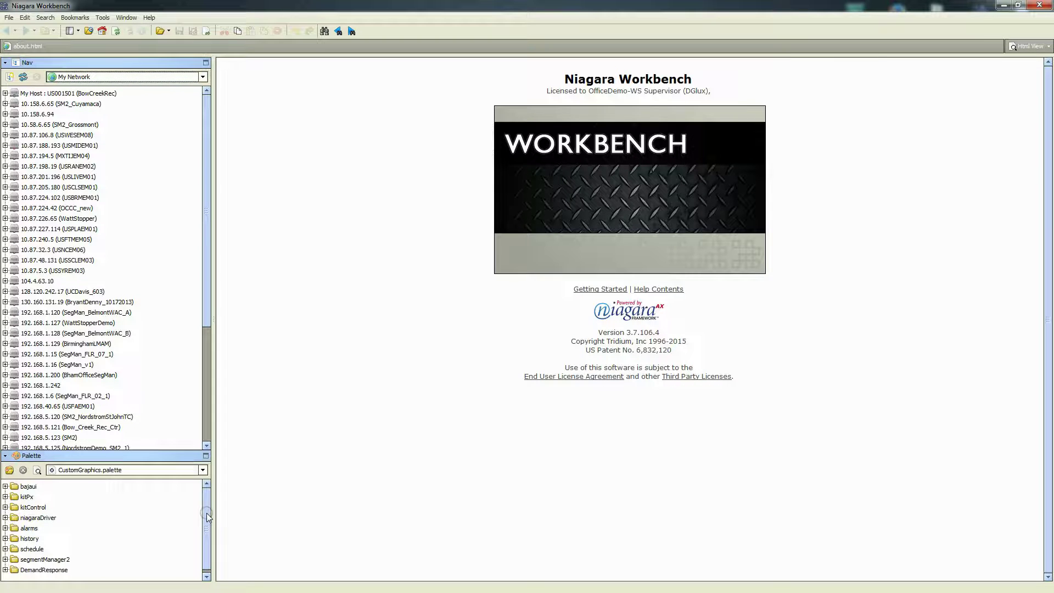
# Enlarge the palette panel and browse the bajaui, kitPx, kitControl, niagaraDriver, alarms and schedule folders
pyautogui.moveTo(107, 455); pyautogui.dragTo(98, 431)
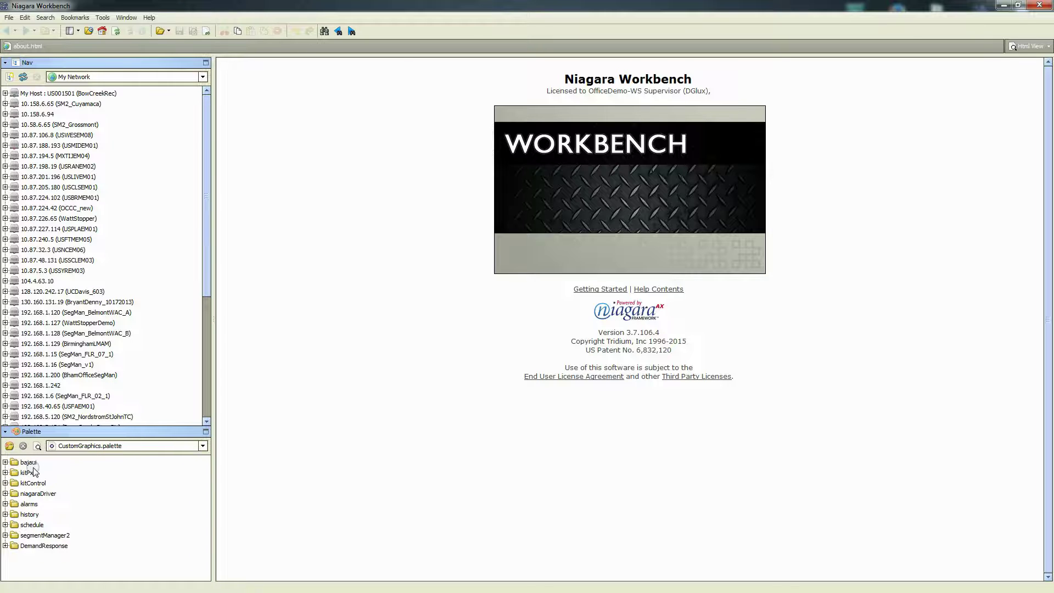
pyautogui.click(28, 462)
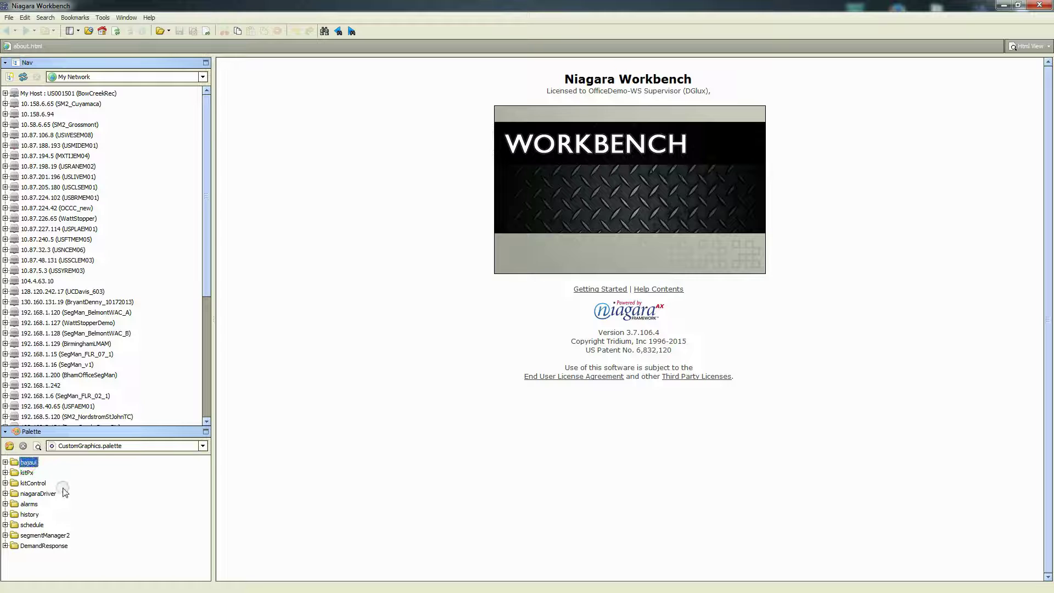
pyautogui.click(27, 474)
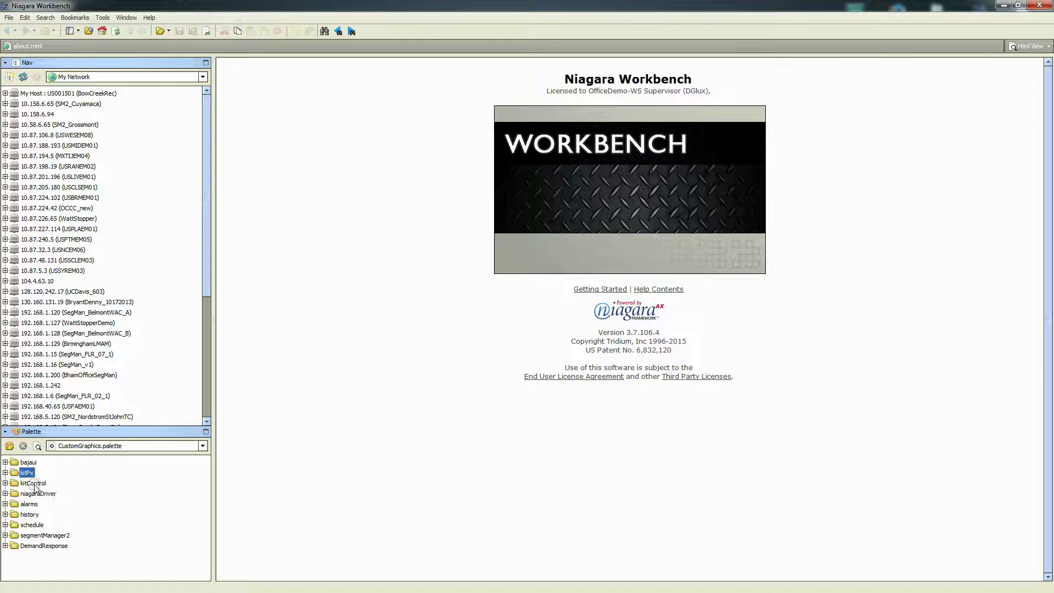
pyautogui.click(34, 484)
pyautogui.click(32, 495)
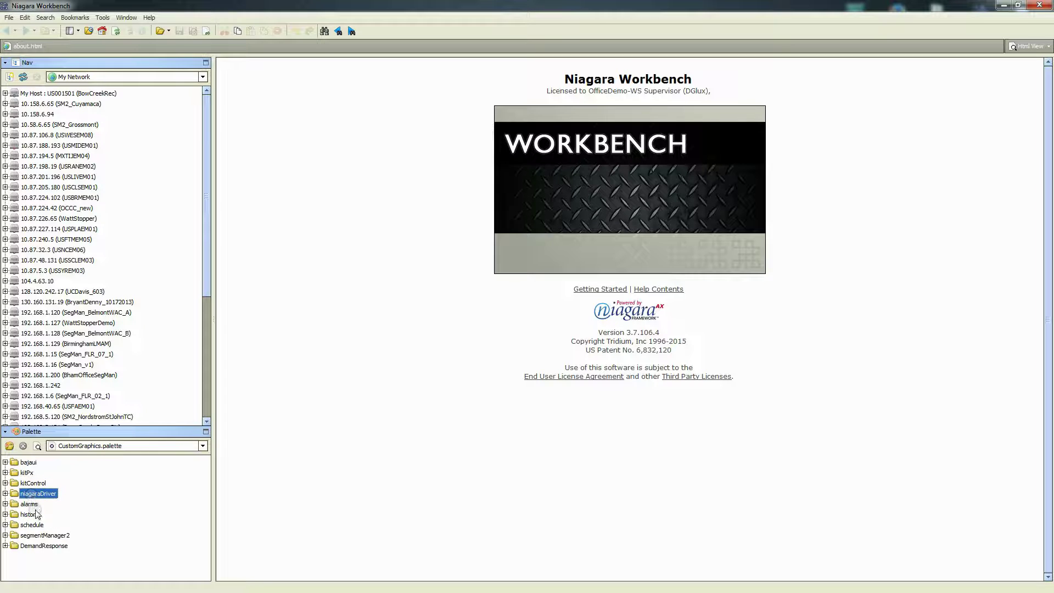
pyautogui.click(30, 504)
pyautogui.click(31, 525)
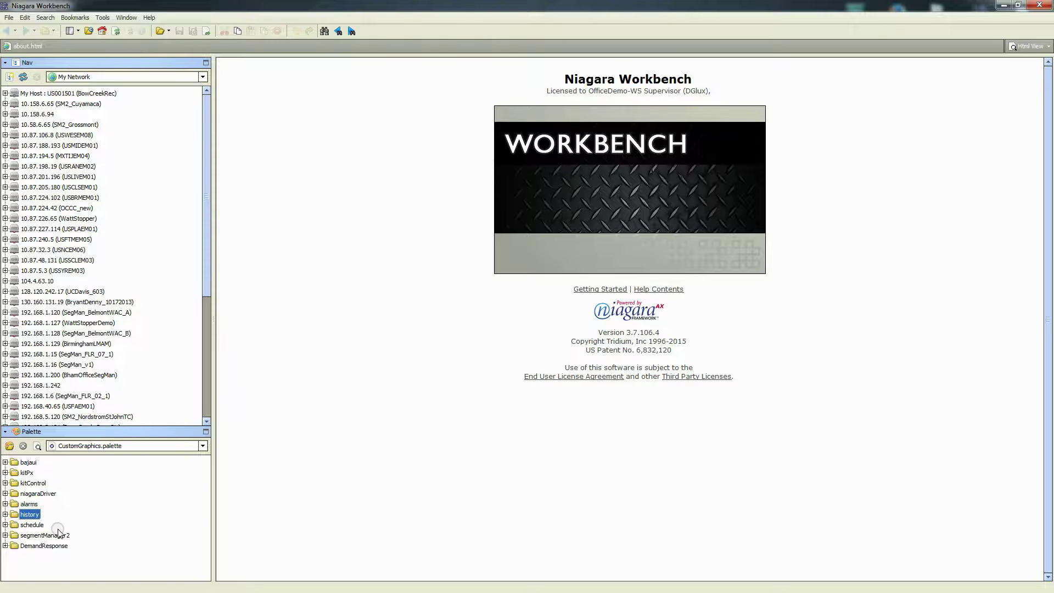
# Expand segmentManager2's Bridge Points folder and give the palette tree more room
pyautogui.click(36, 536)
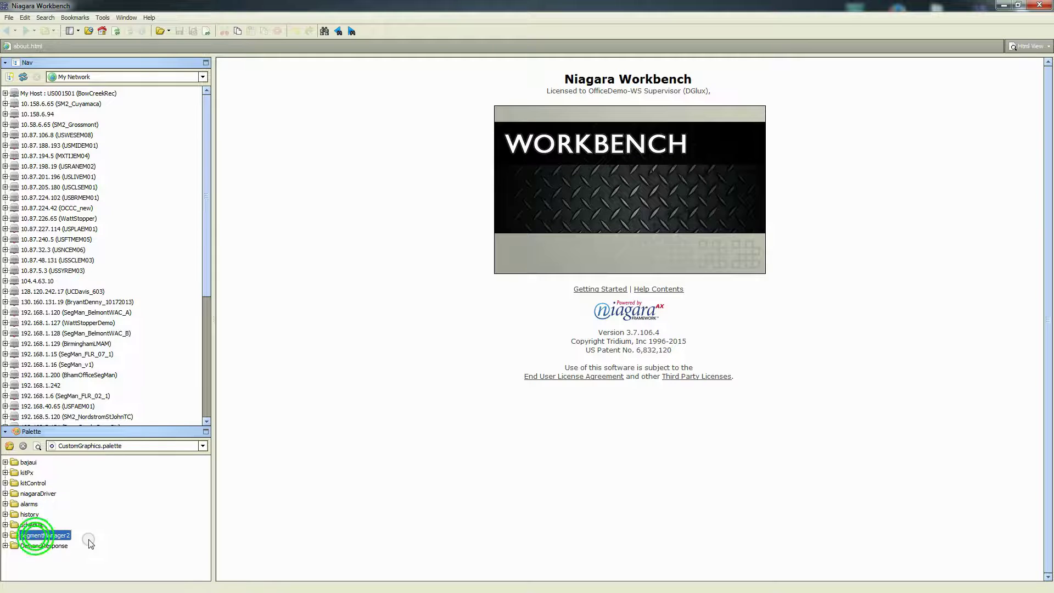
pyautogui.click(46, 546)
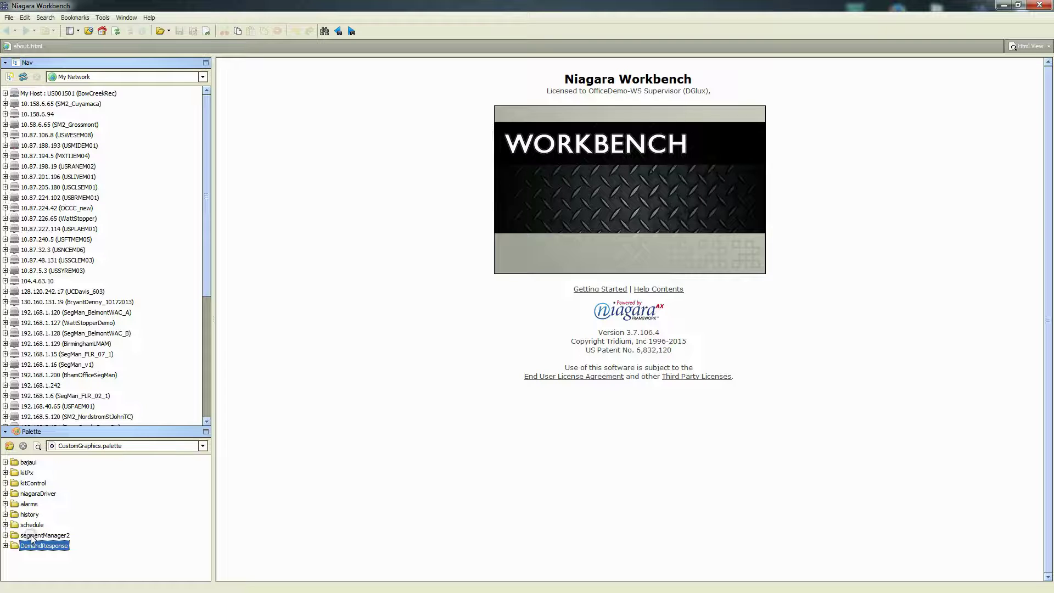
pyautogui.click(35, 536)
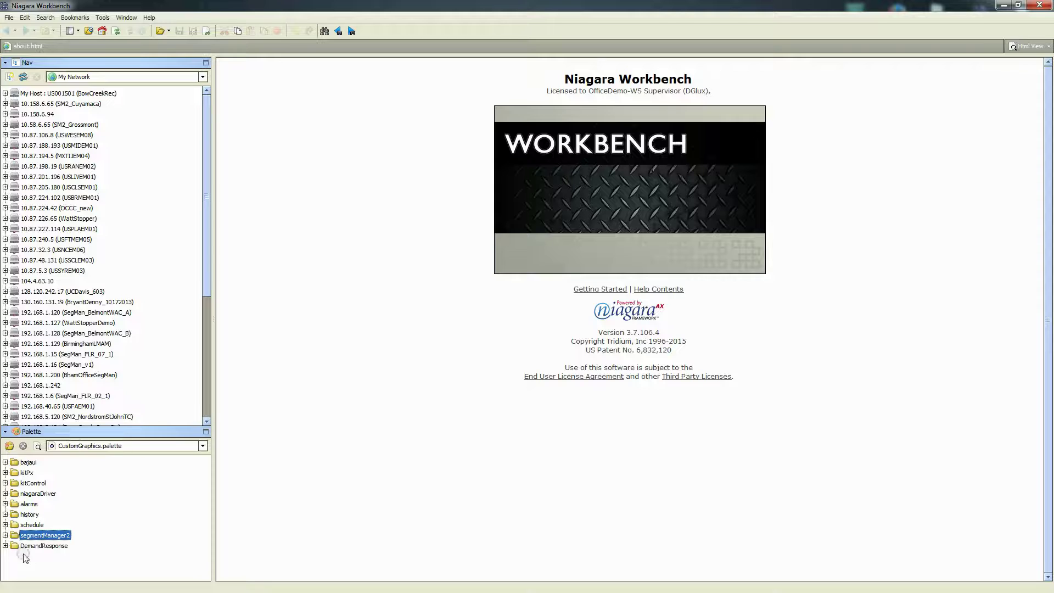
pyautogui.click(5, 536)
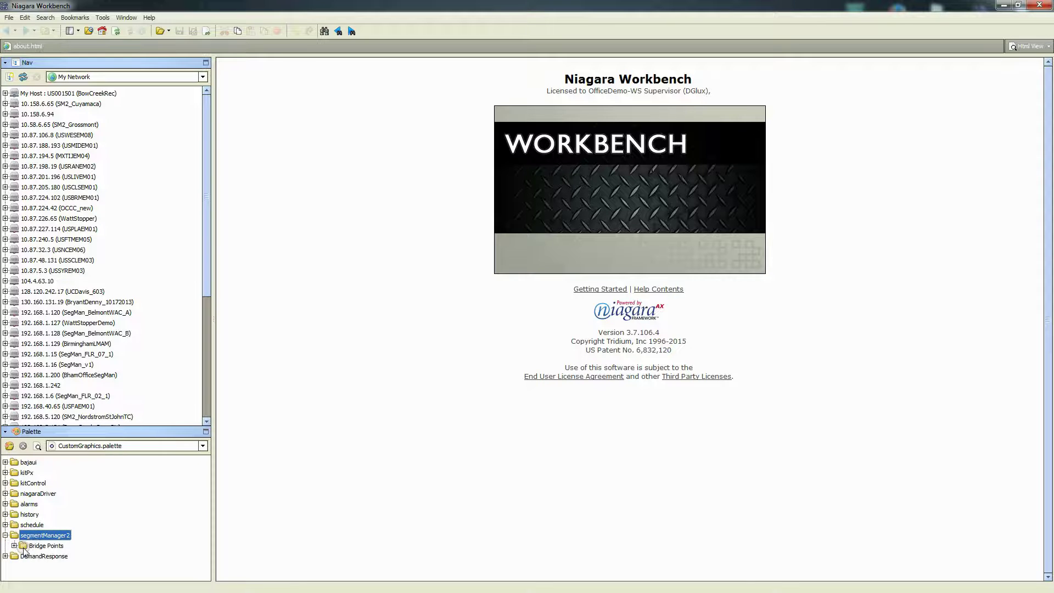
pyautogui.click(14, 546)
pyautogui.scroll(-2, 77, 549)
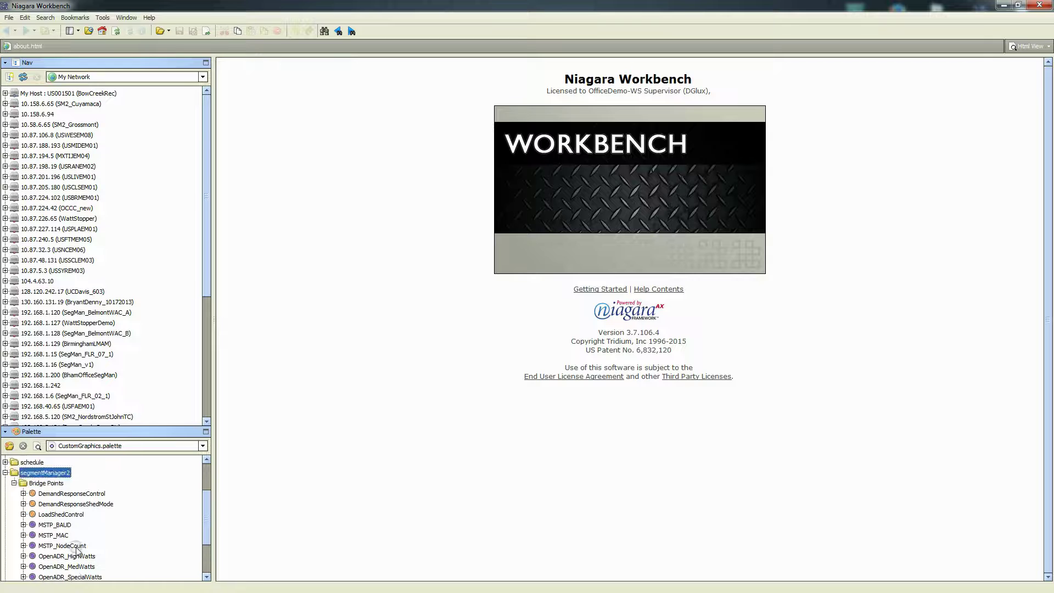
pyautogui.moveTo(113, 429); pyautogui.dragTo(126, 328)
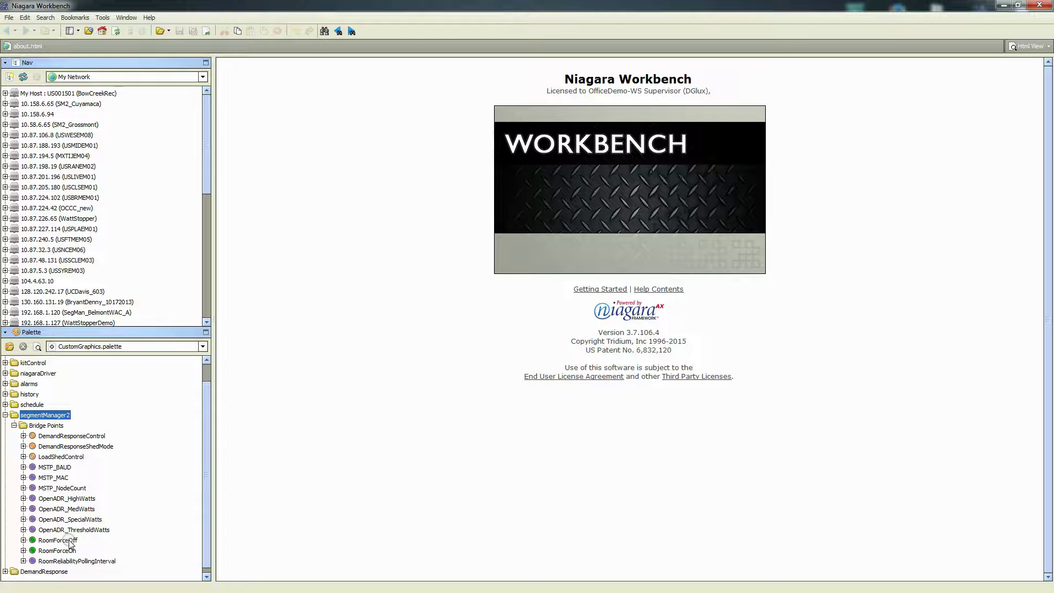
# Collapse segmentManager2 and inspect DemandResponse's LoadShed and LoadShedControl items
pyautogui.click(13, 426)
pyautogui.click(6, 436)
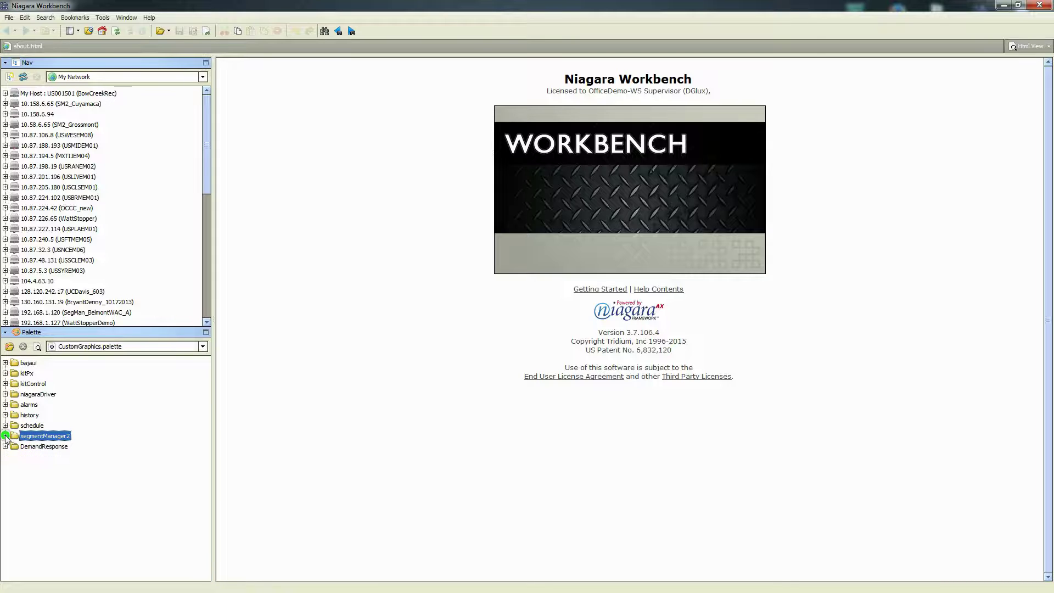
pyautogui.click(35, 447)
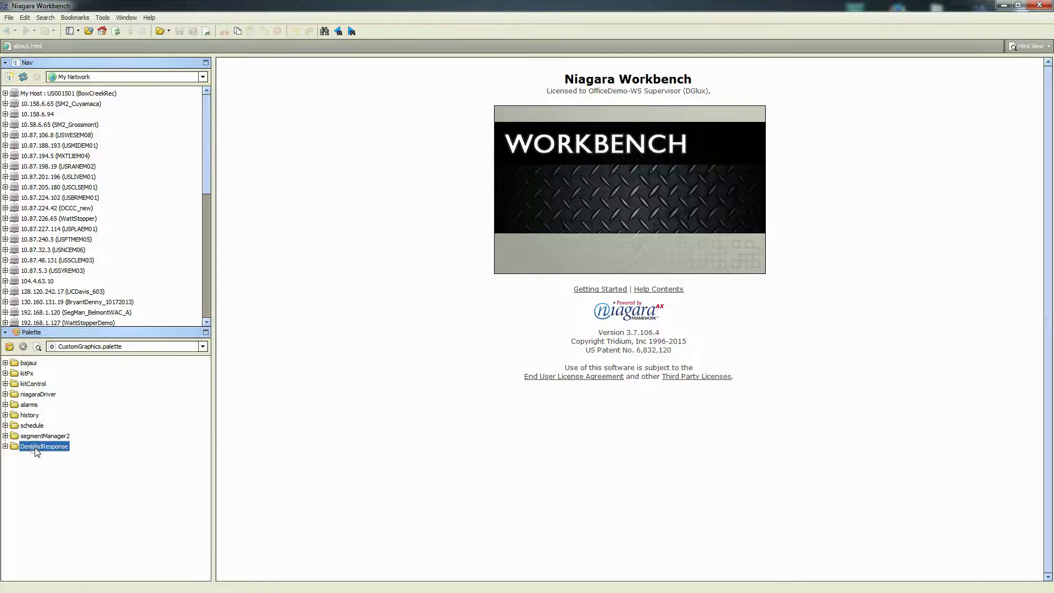
pyautogui.click(5, 446)
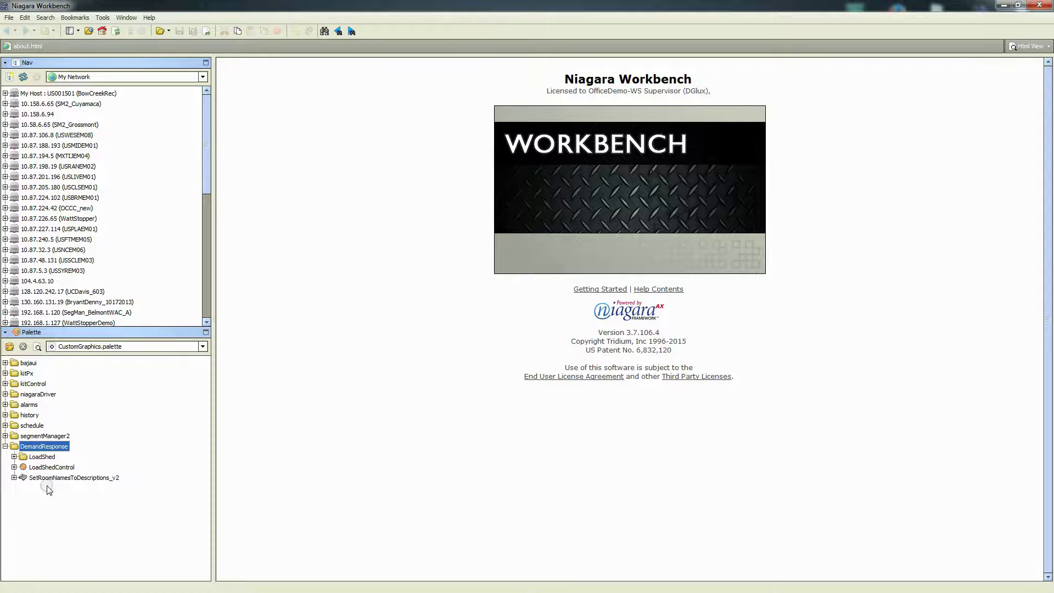
pyautogui.click(43, 457)
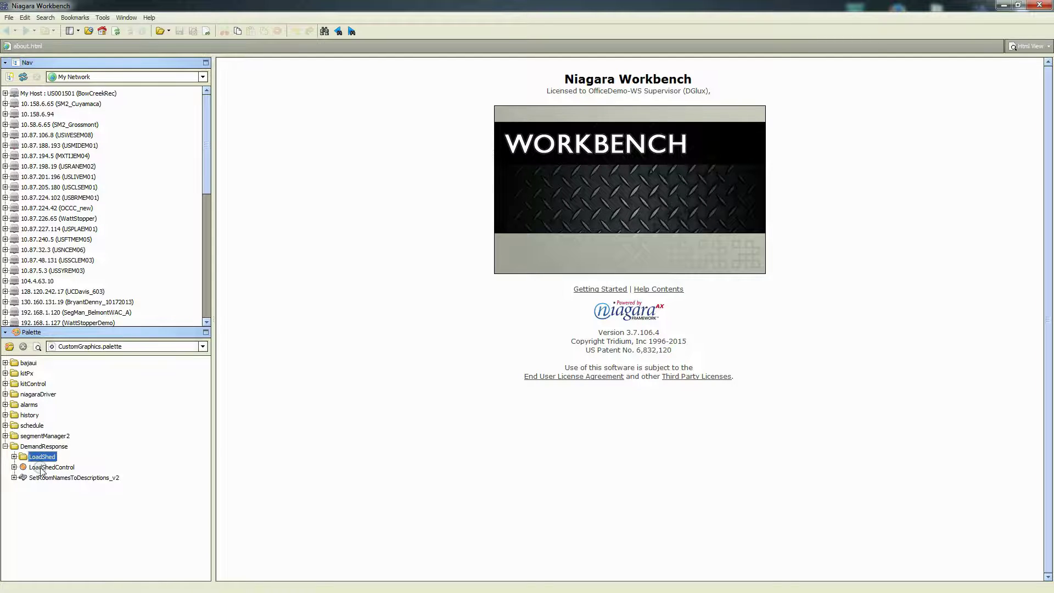
pyautogui.click(41, 468)
# Compare the Bridge Points LoadShedControl with DemandResponse's, then select SetRoomNamesToDescriptions_v2
pyautogui.click(5, 435)
pyautogui.click(14, 447)
pyautogui.click(61, 479)
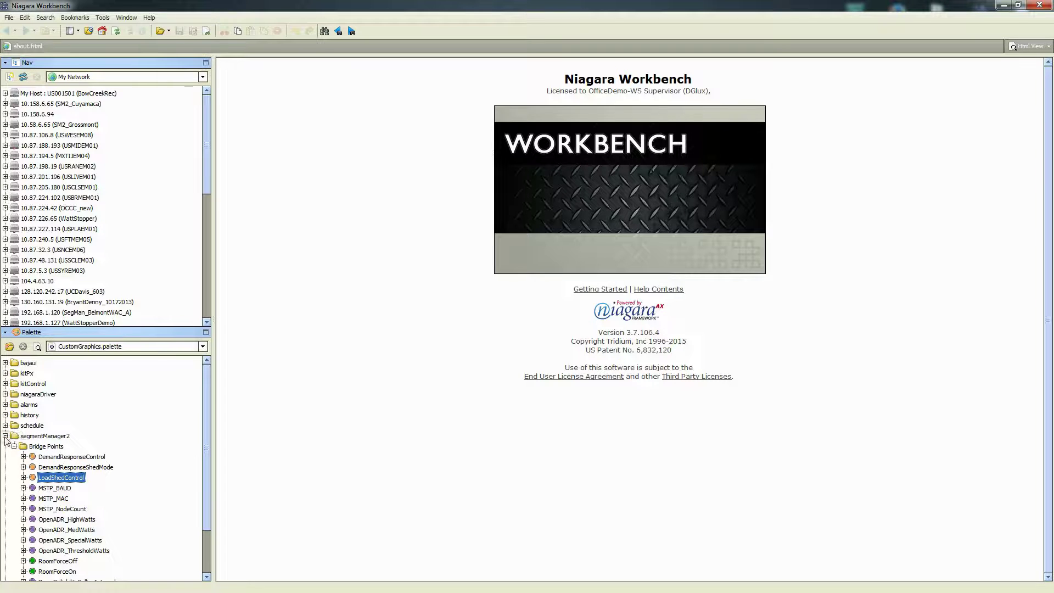
pyautogui.click(5, 435)
pyautogui.click(55, 468)
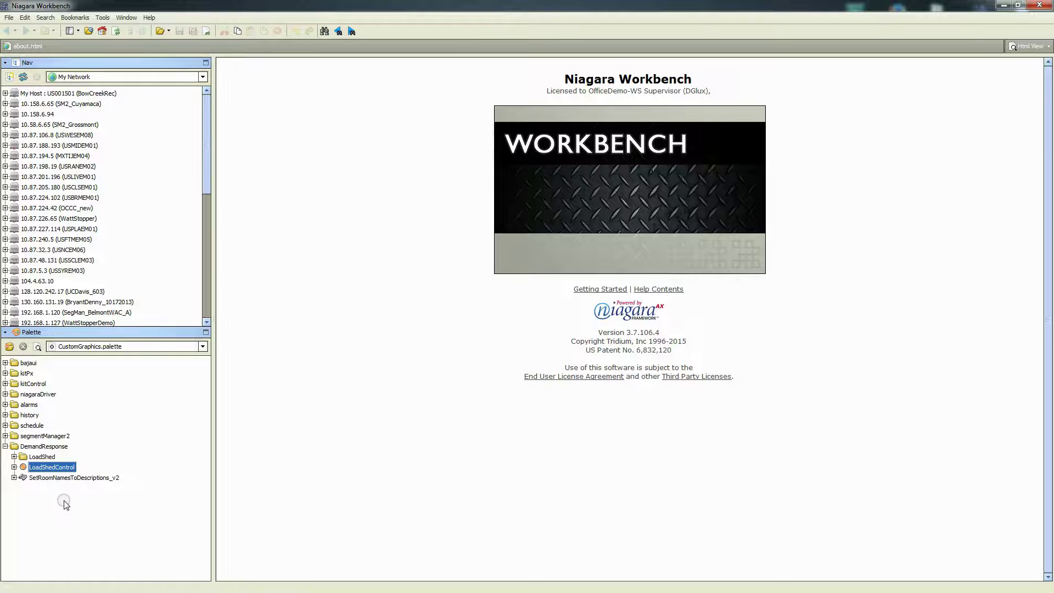
pyautogui.click(49, 478)
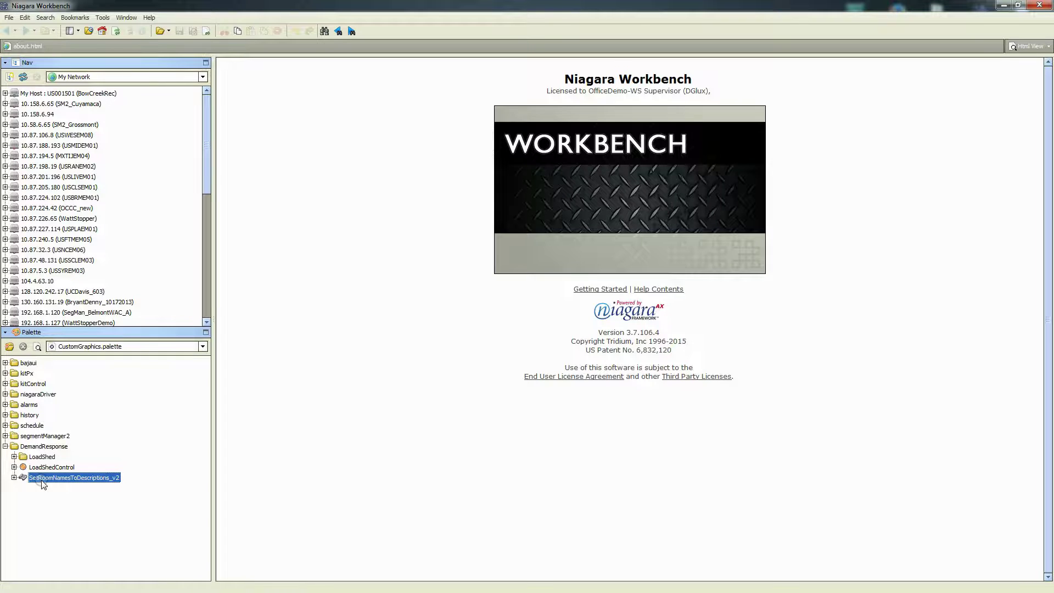
# Collapse DemandResponse and shrink the palette back down to its top-level folders
pyautogui.click(6, 446)
pyautogui.click(124, 333)
pyautogui.moveTo(124, 334); pyautogui.dragTo(113, 462)
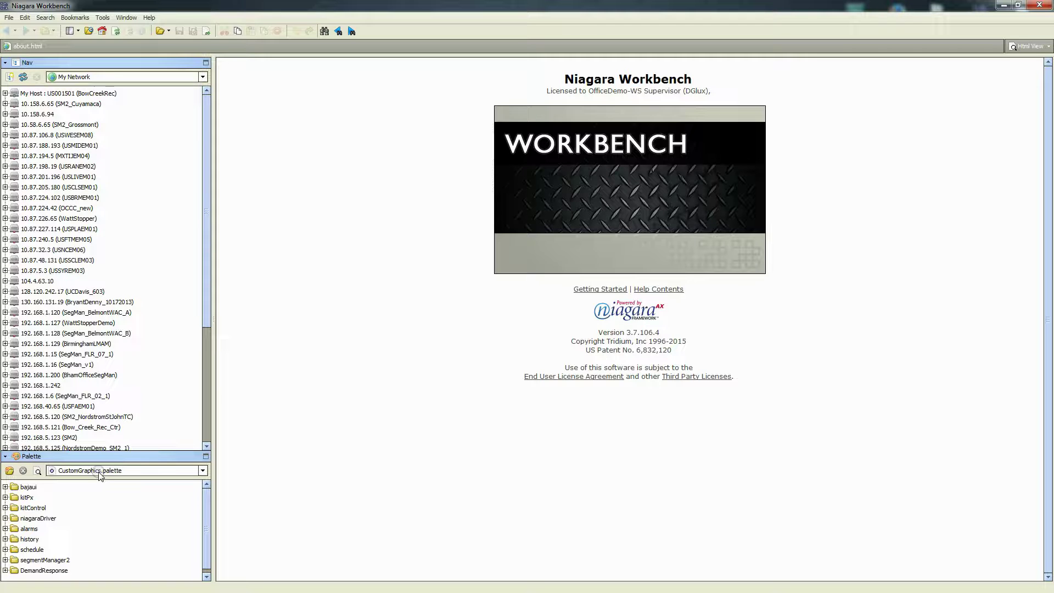
# Open a Station SSL Connection to host 192.168.5.128 on port 4911
pyautogui.click(9, 18)
pyautogui.moveTo(35, 33)
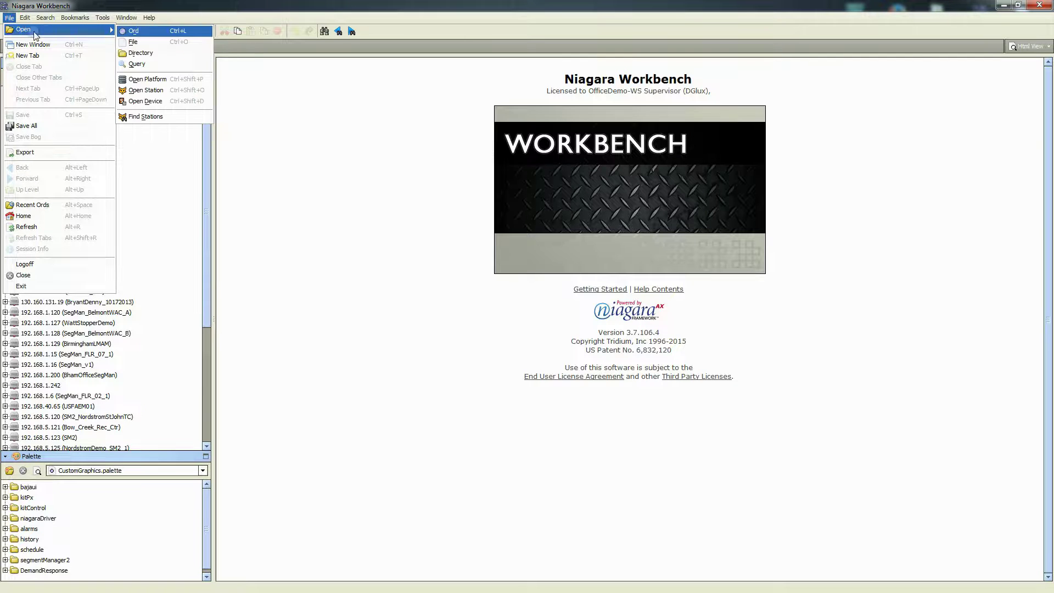
pyautogui.click(146, 90)
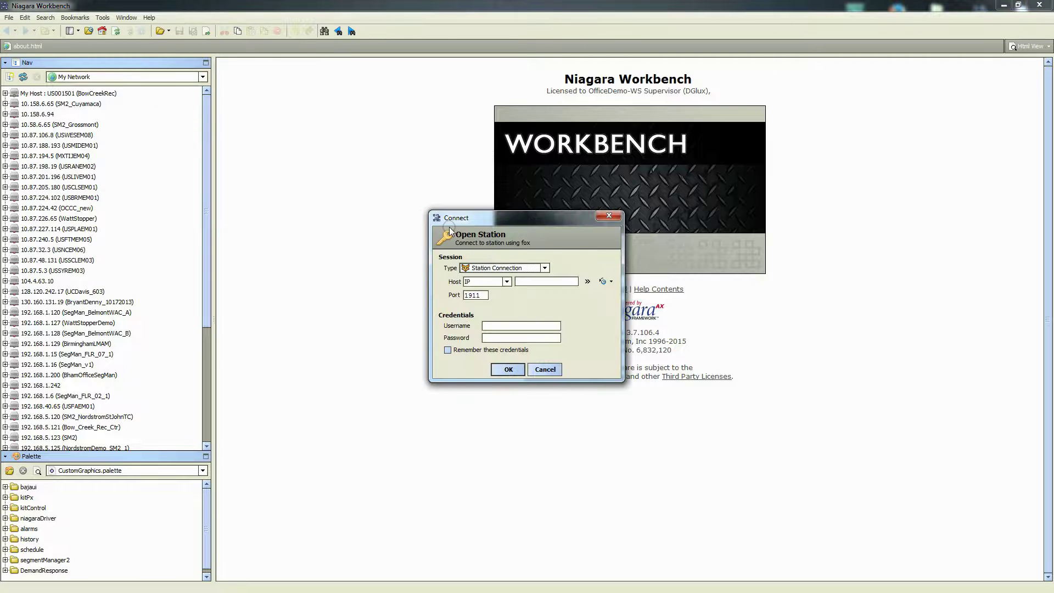
pyautogui.click(544, 268)
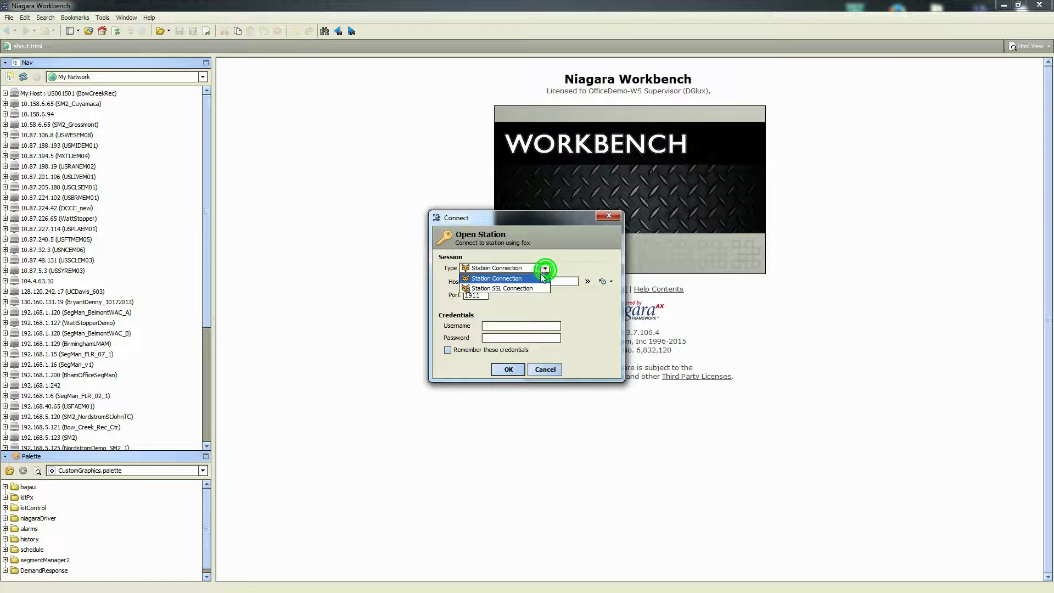
pyautogui.click(496, 289)
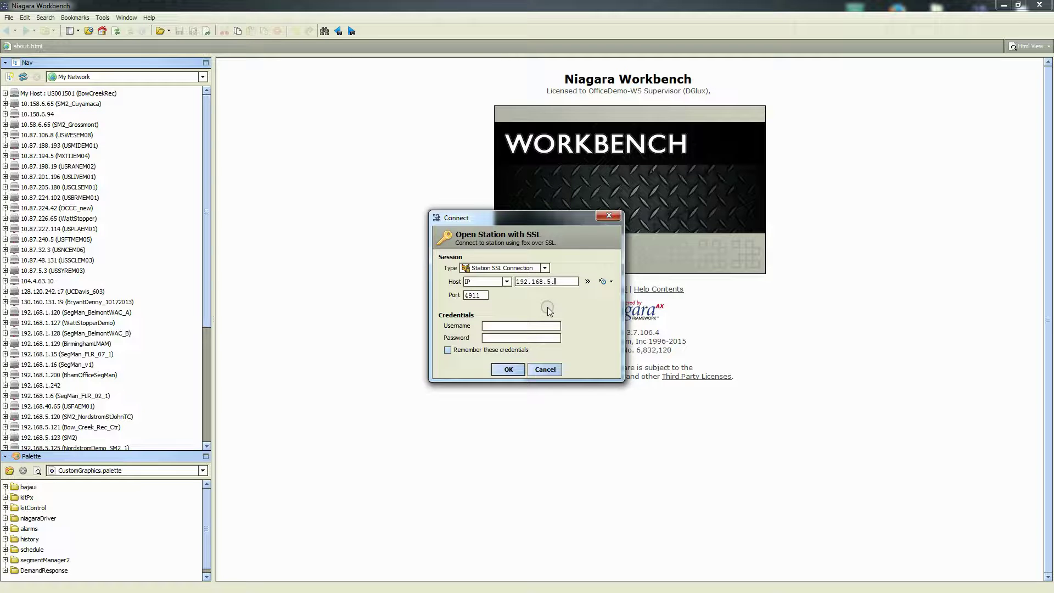
pyautogui.write('28')
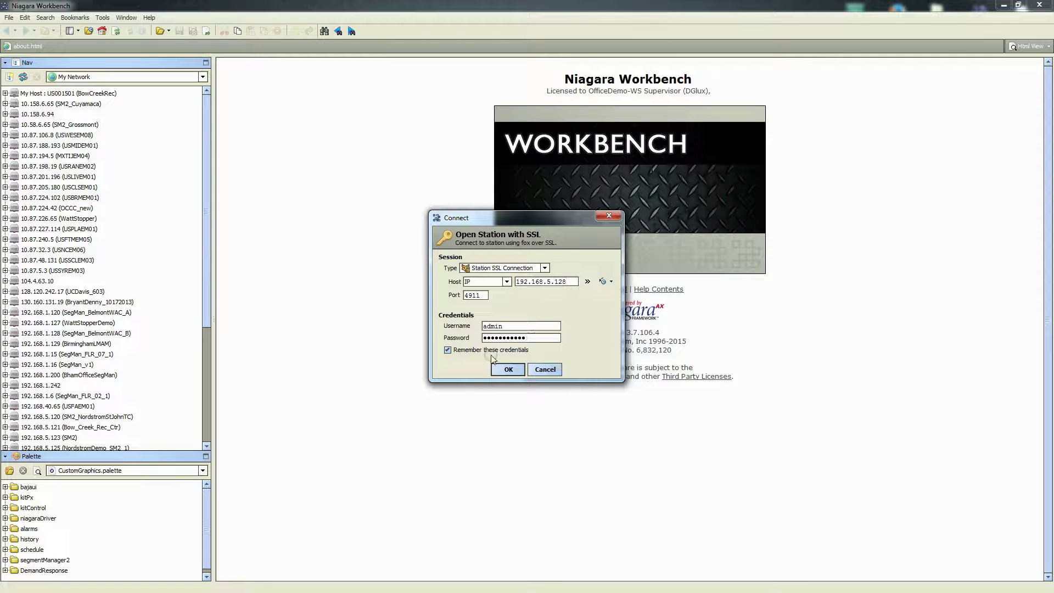
pyautogui.click(509, 369)
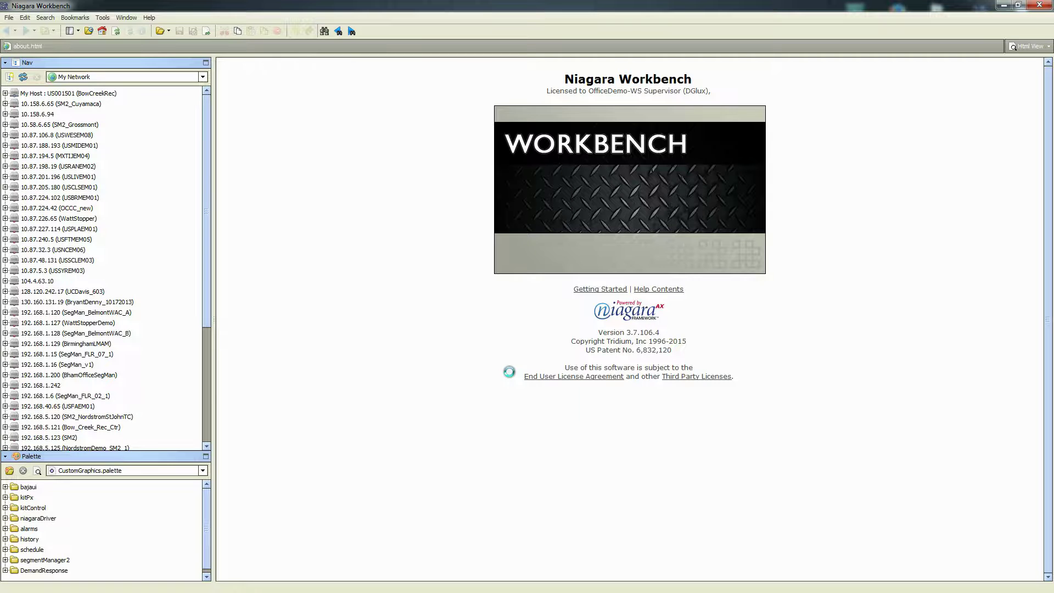
# Expand the 192.168.5.128 host, its SM2 station and the station's Config in the Nav tree
pyautogui.moveTo(207, 302); pyautogui.dragTo(208, 374)
pyautogui.click(34, 289)
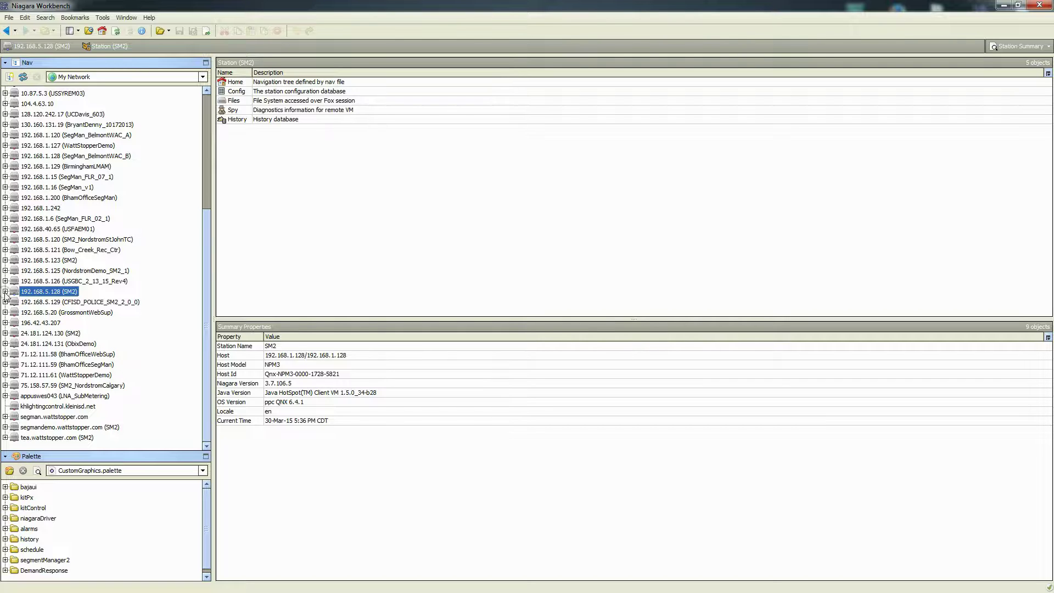
pyautogui.click(5, 291)
pyautogui.click(40, 312)
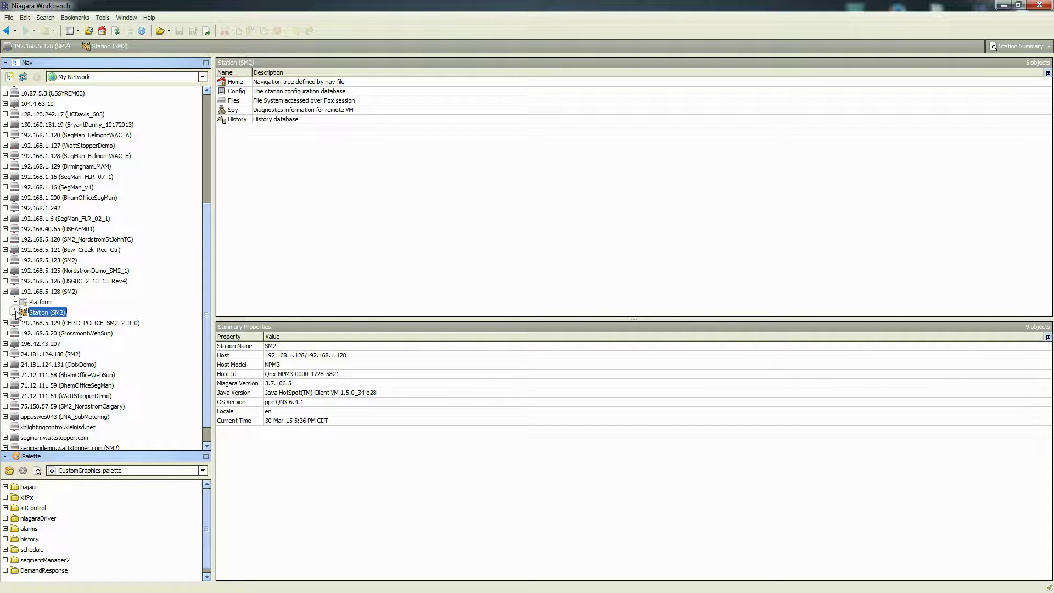
pyautogui.click(13, 312)
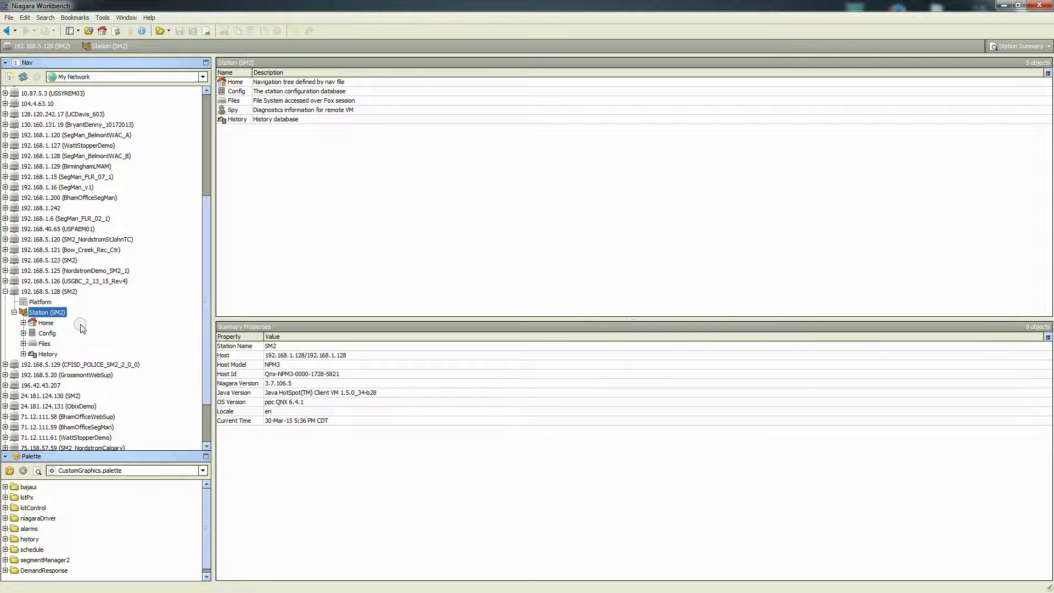
pyautogui.click(24, 333)
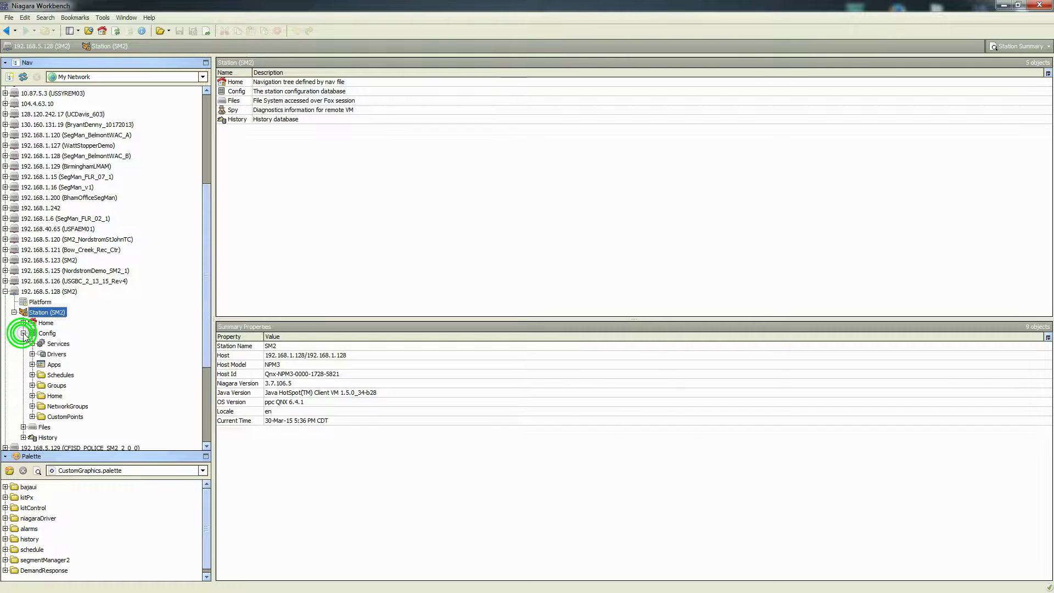
pyautogui.scroll(-4, 43, 343)
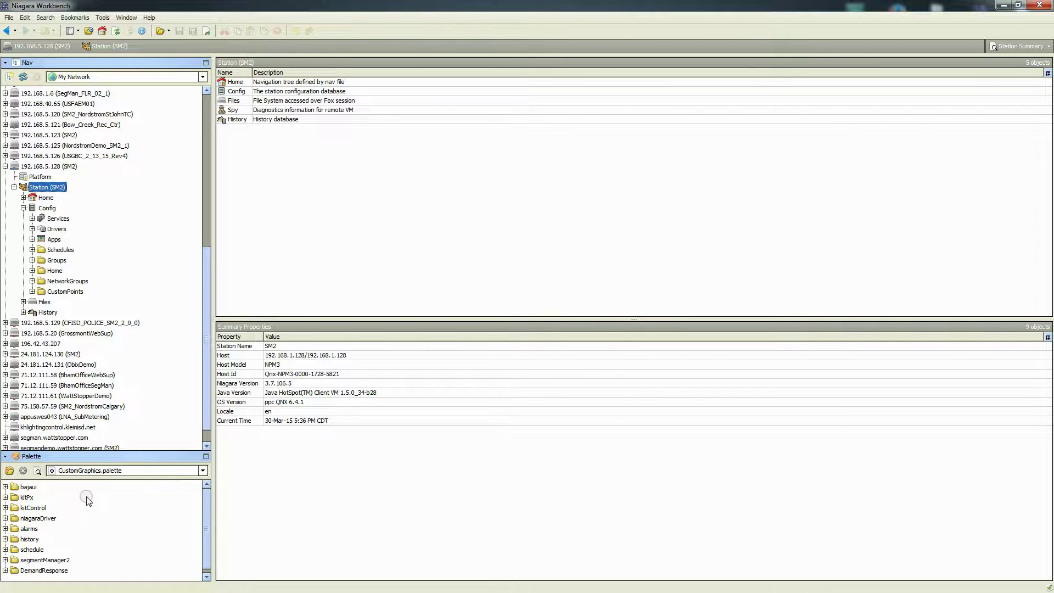
# Expand Config > Home and delete the SetRoomNamesToDescriptions program
pyautogui.click(54, 272)
pyautogui.click(33, 271)
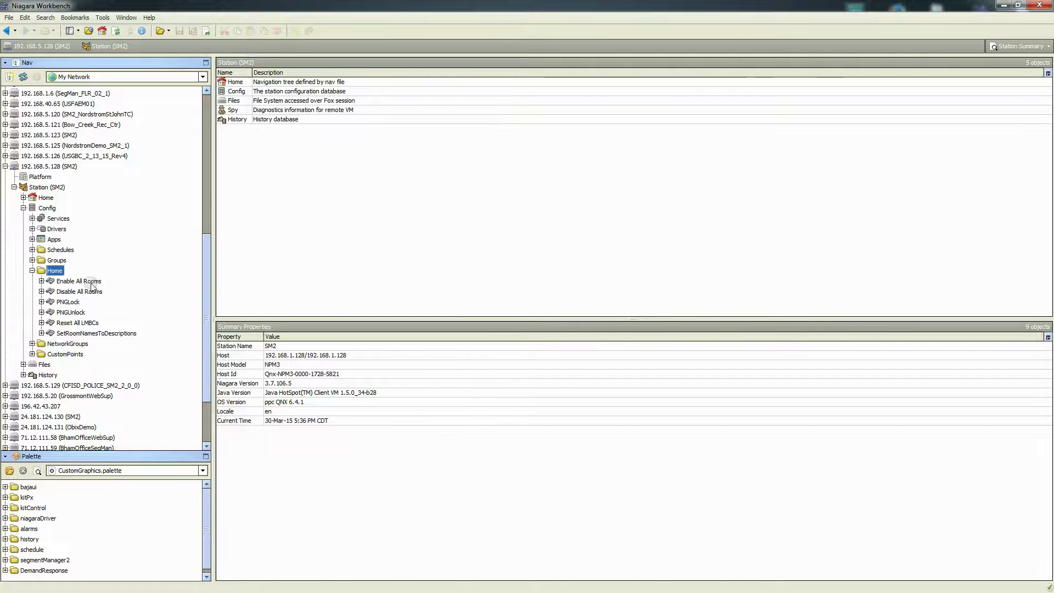
pyautogui.click(79, 333)
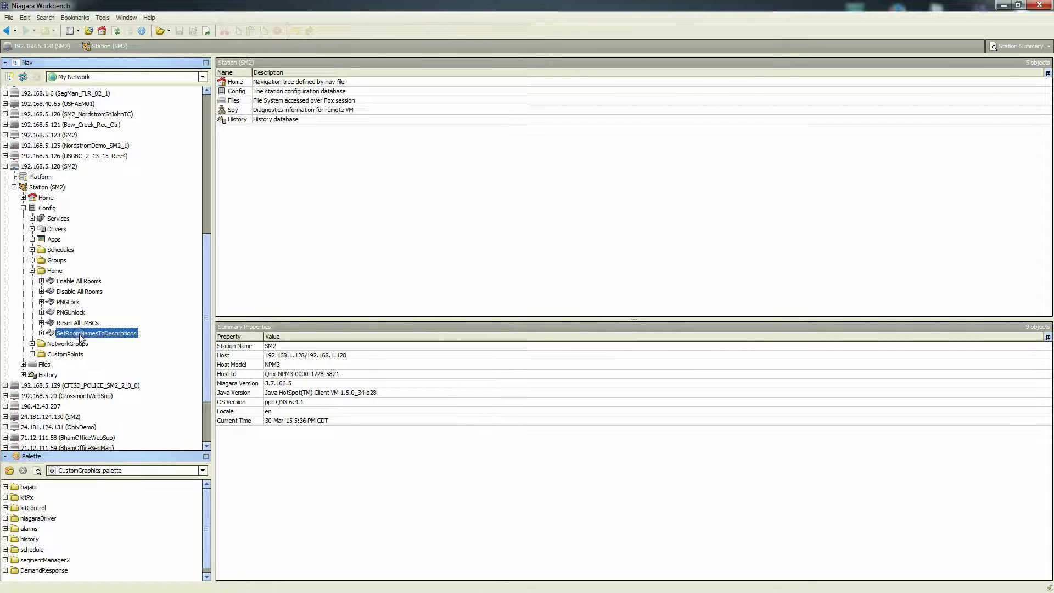
pyautogui.rightClick(81, 334)
pyautogui.moveTo(138, 358)
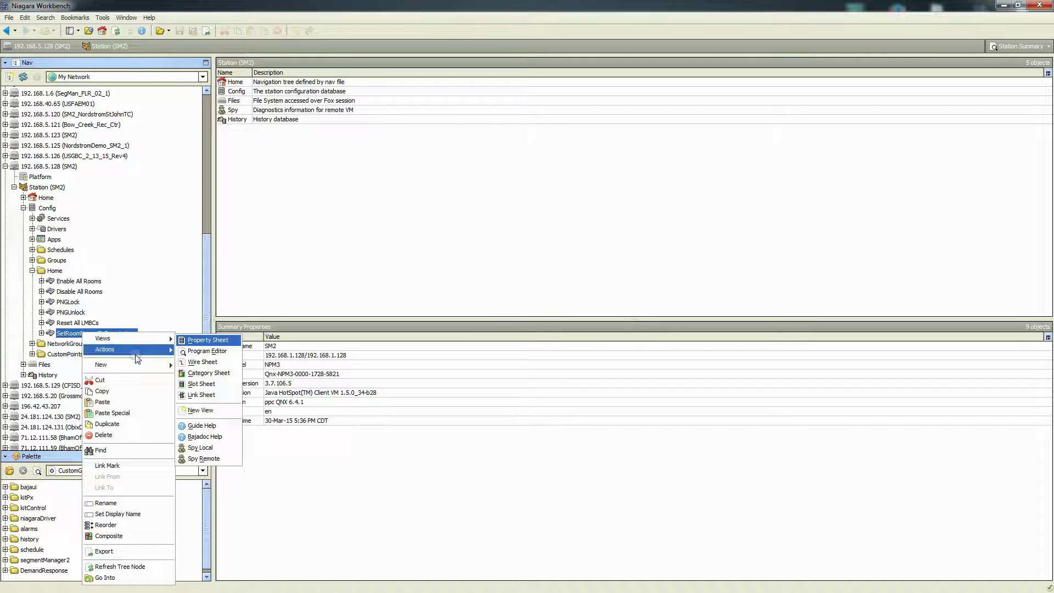
pyautogui.click(114, 434)
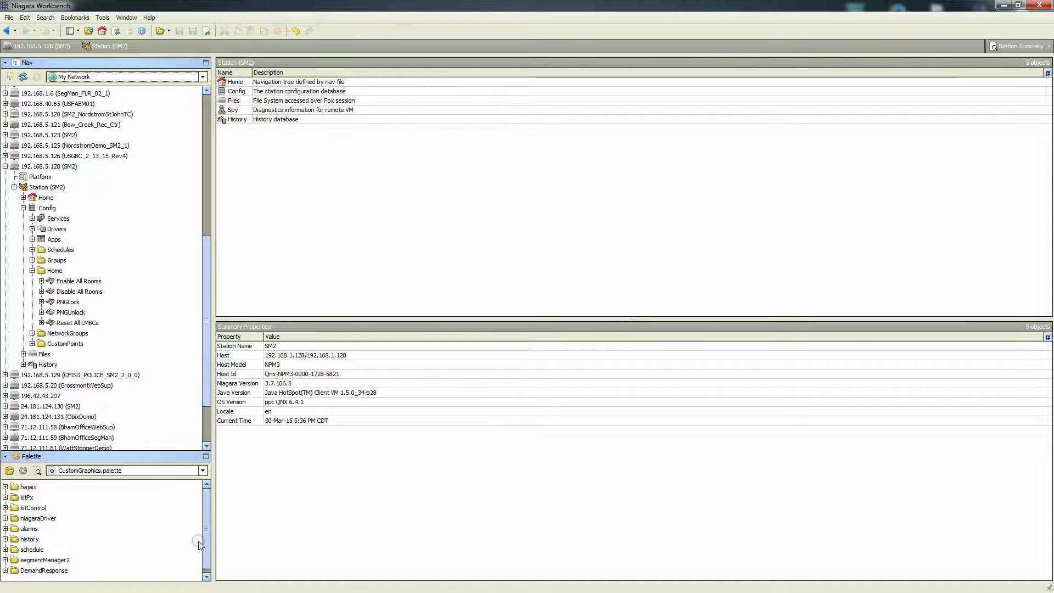
# Drag SetRoomNamesToDescriptions_v2 from the DemandResponse palette into Home, keeping its default name
pyautogui.click(2, 572)
pyautogui.click(5, 571)
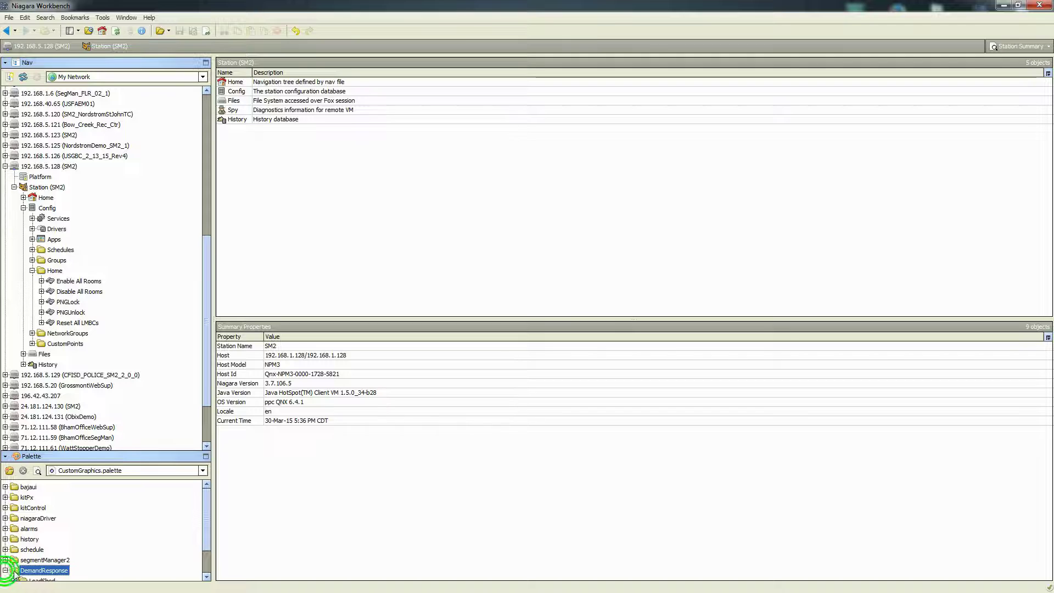
pyautogui.click(77, 571)
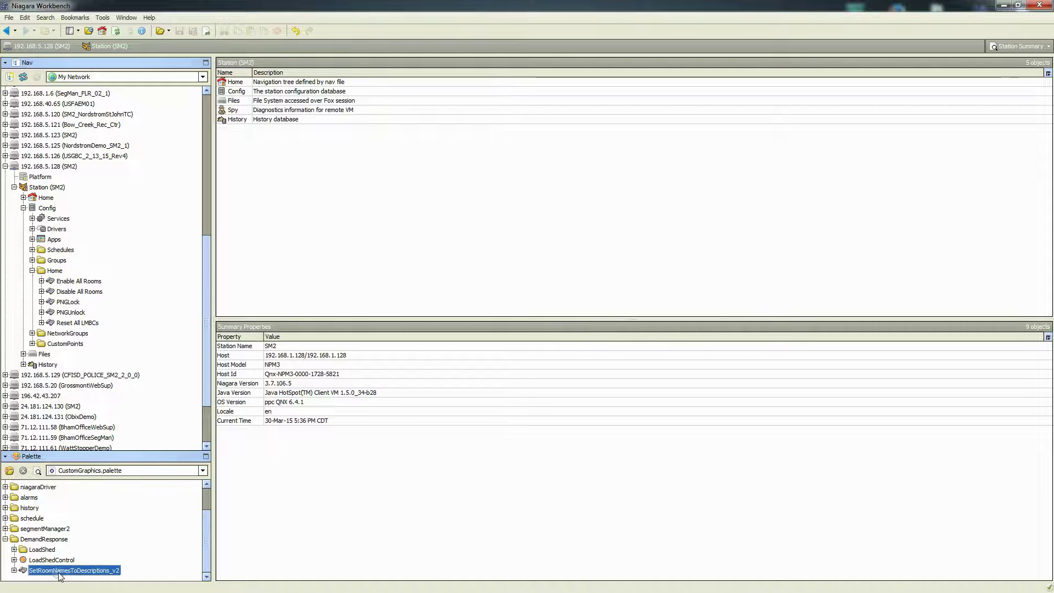
pyautogui.moveTo(47, 574); pyautogui.dragTo(53, 271)
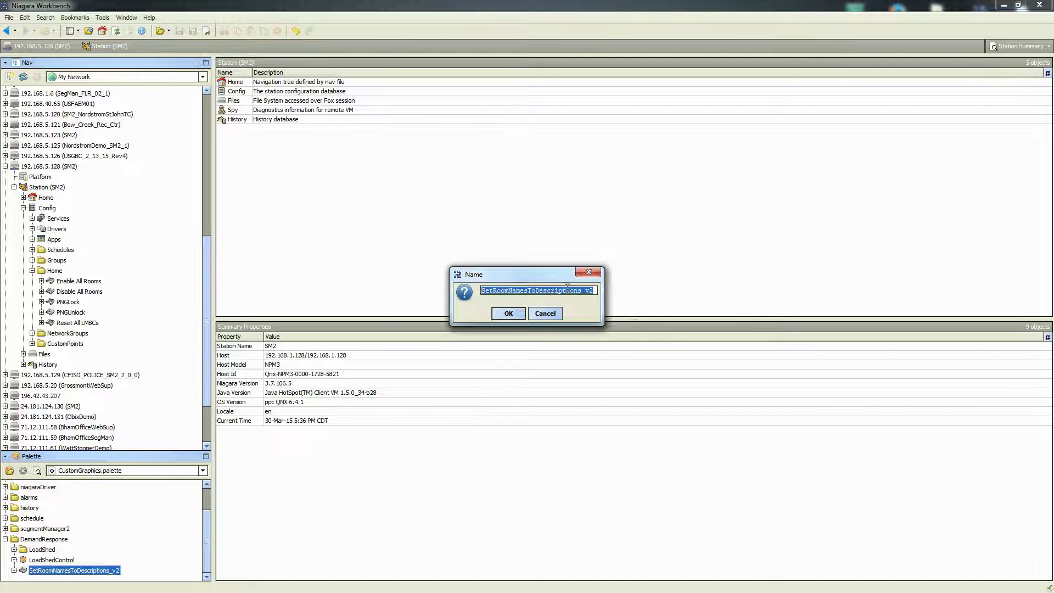
pyautogui.click(507, 313)
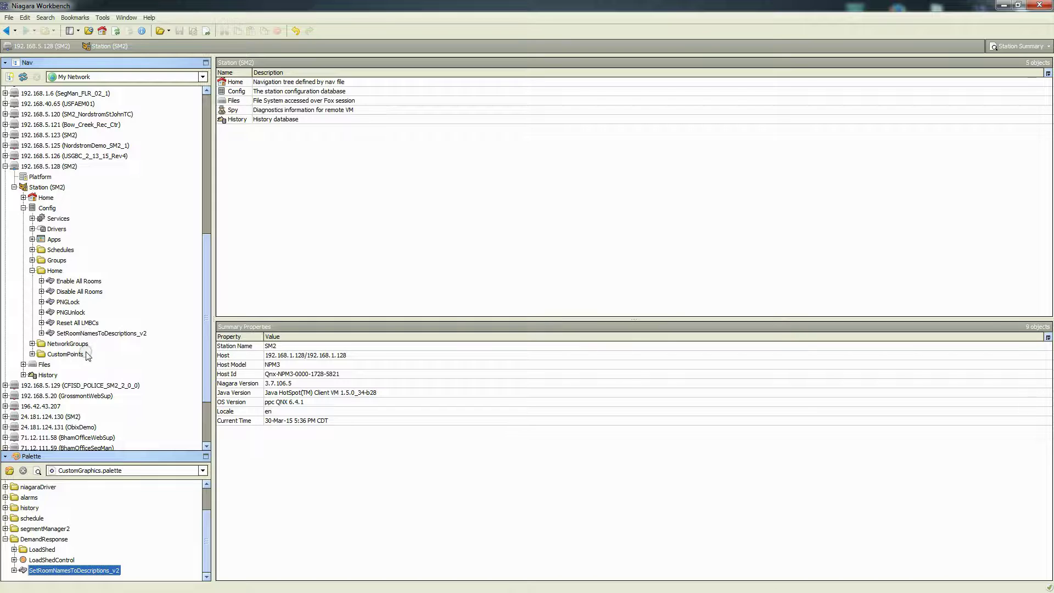
# Drag the LoadShed folder from the palette into CustomPoints, accepting the default name
pyautogui.click(63, 354)
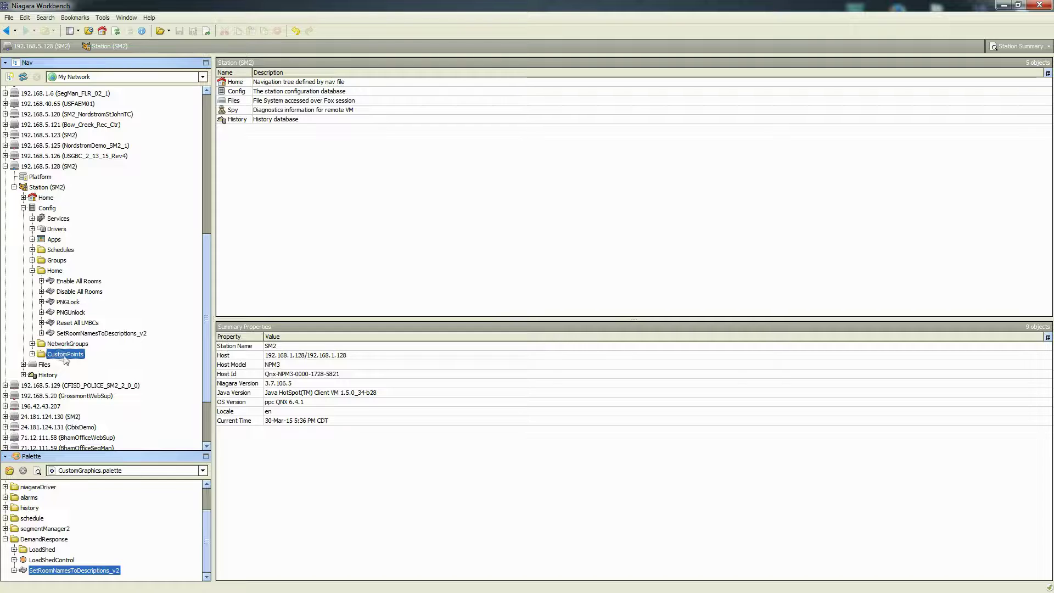
pyautogui.click(46, 550)
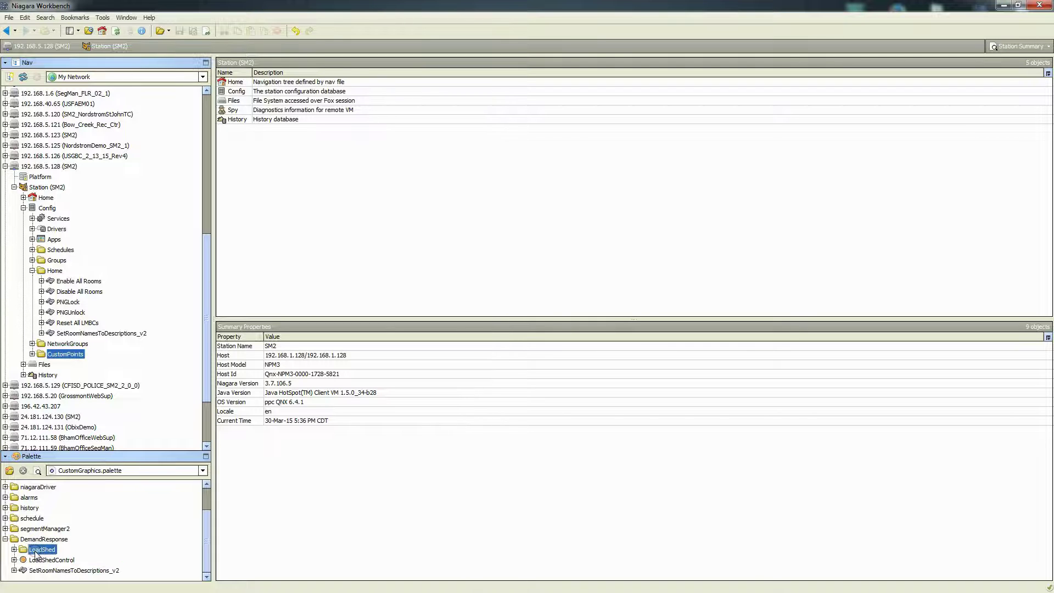
pyautogui.moveTo(40, 553); pyautogui.dragTo(64, 355)
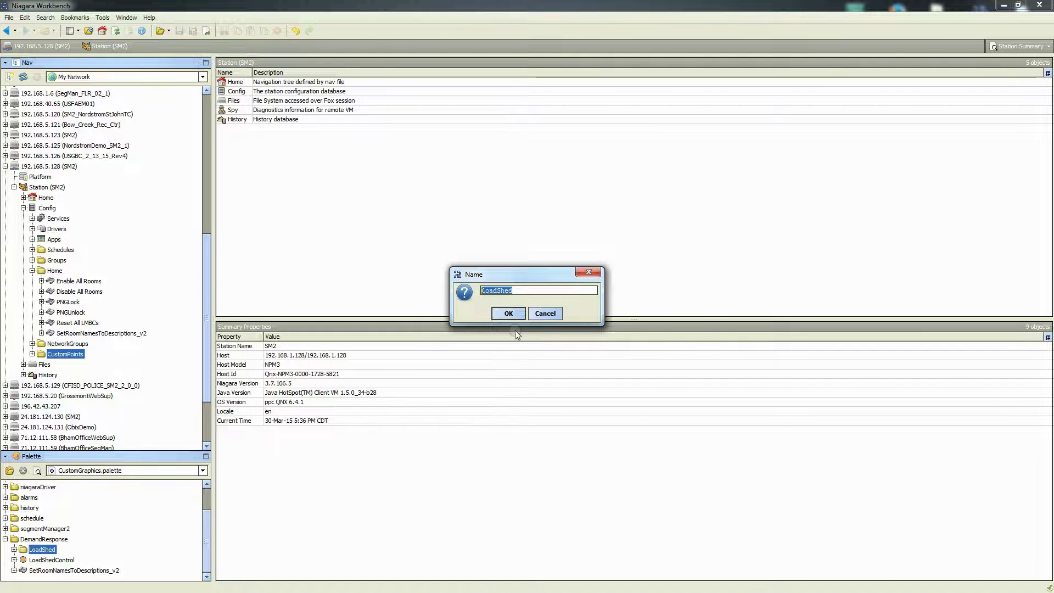
pyautogui.click(508, 313)
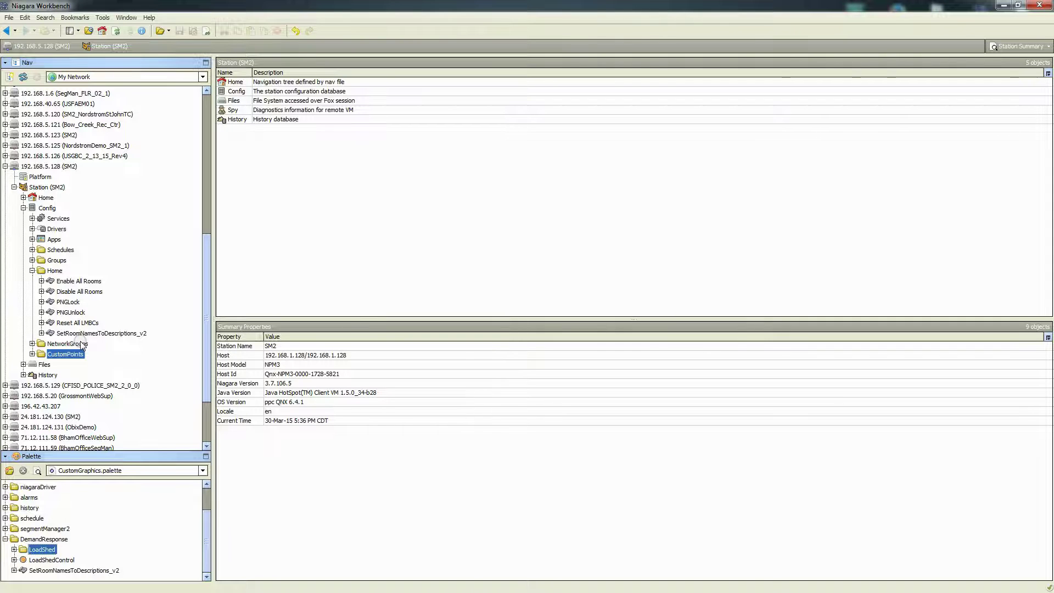
# Expand CustomPoints > LoadShed to check its points, then collapse it and pick LoadShedControl
pyautogui.click(32, 354)
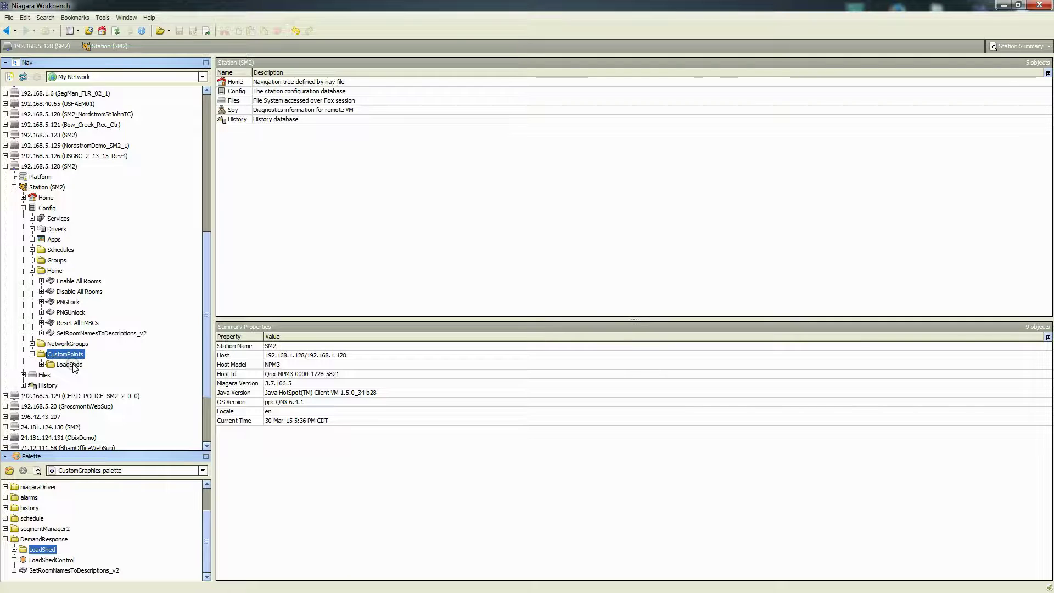
pyautogui.click(72, 364)
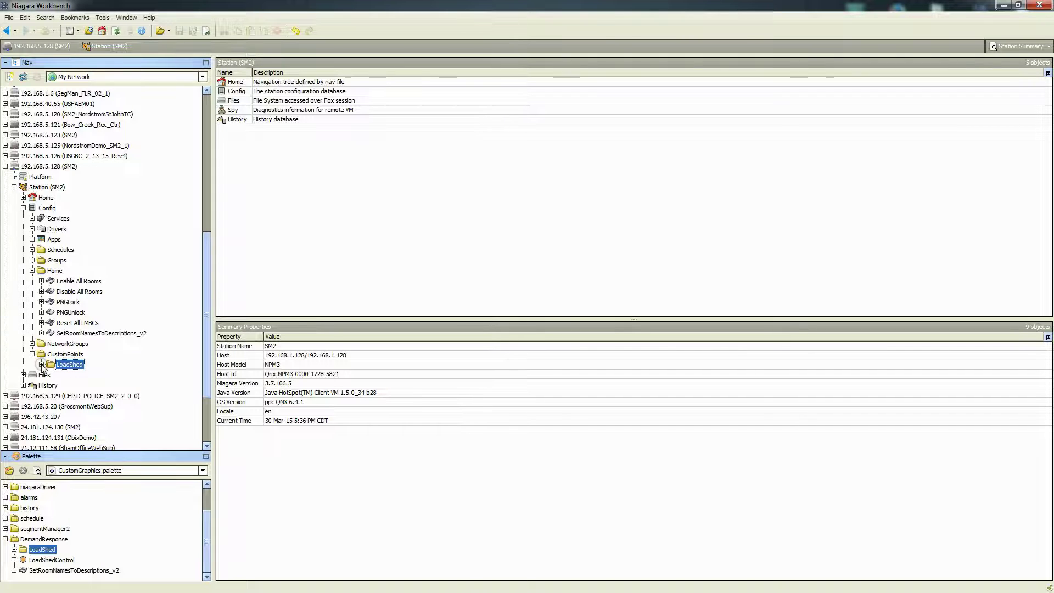
pyautogui.click(41, 365)
pyautogui.scroll(-2, 81, 305)
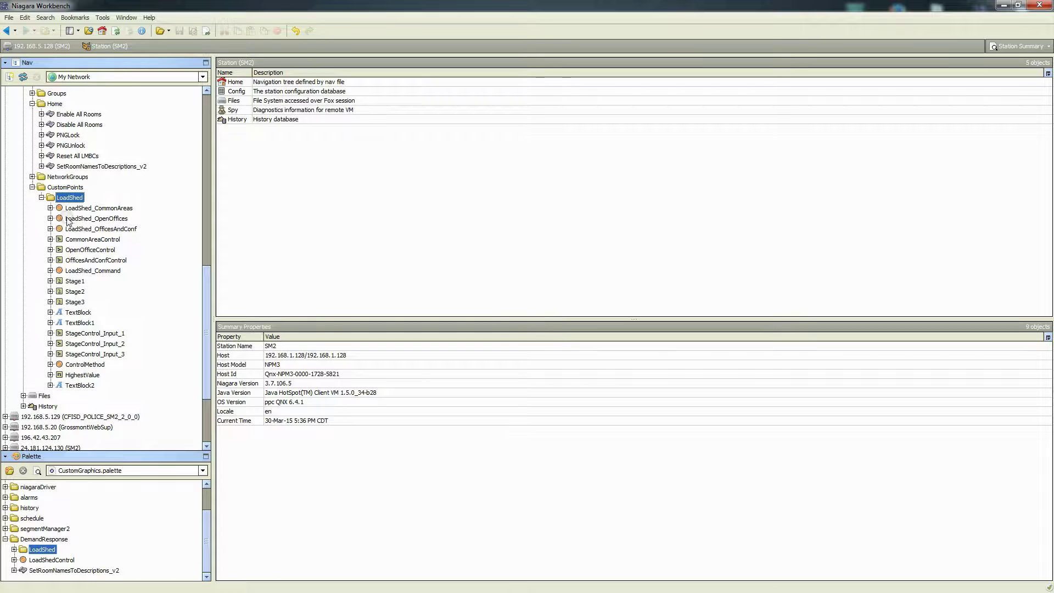
pyautogui.click(41, 197)
pyautogui.scroll(1, 90, 299)
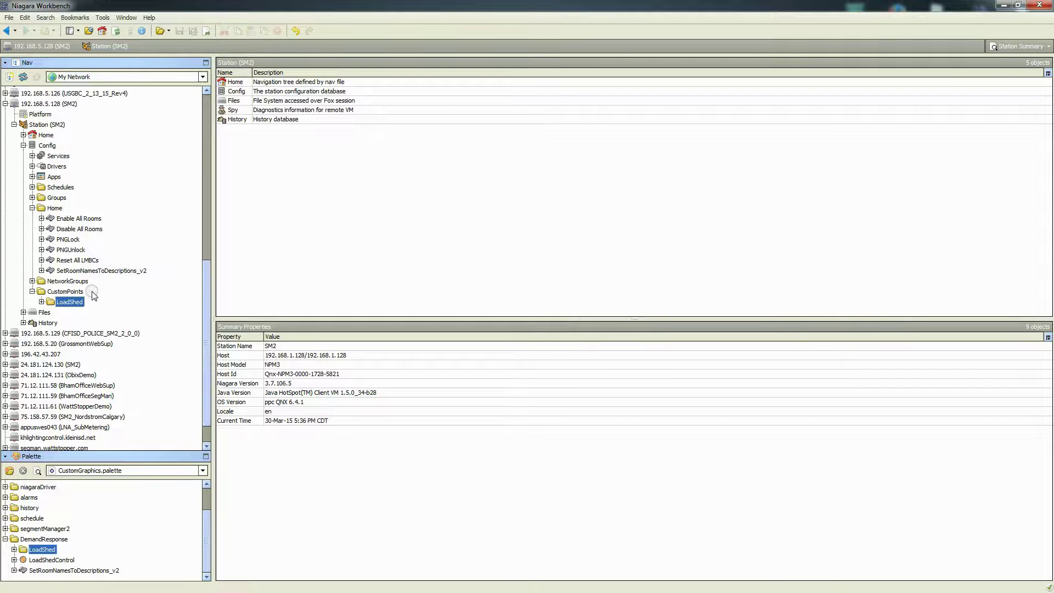
pyautogui.scroll(1, 91, 303)
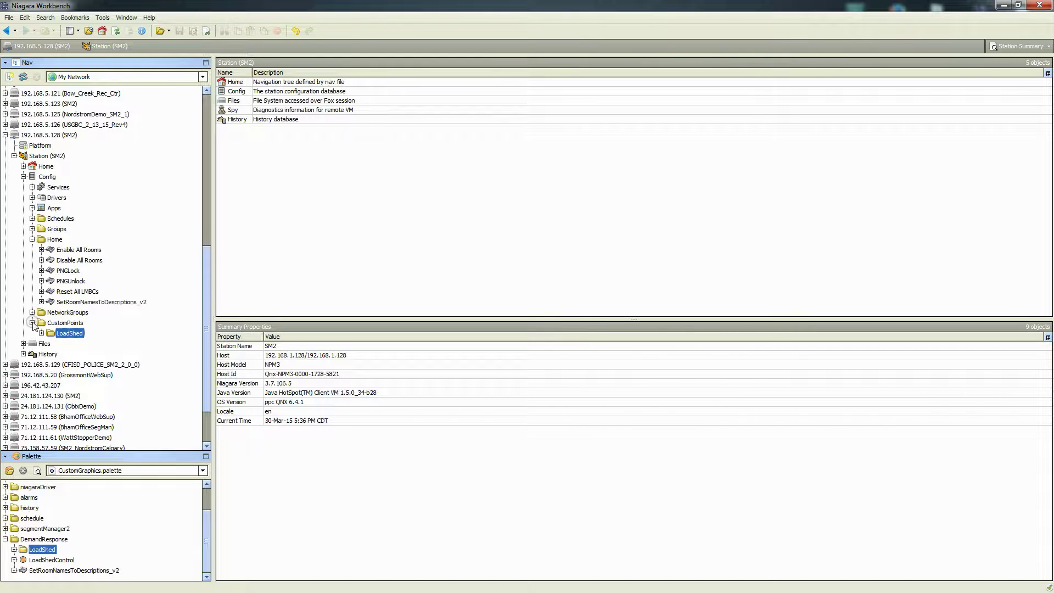
pyautogui.click(35, 560)
# Carry LoadShedControl from the palette over Config so the Services list expands
pyautogui.moveTo(34, 564); pyautogui.dragTo(42, 563)
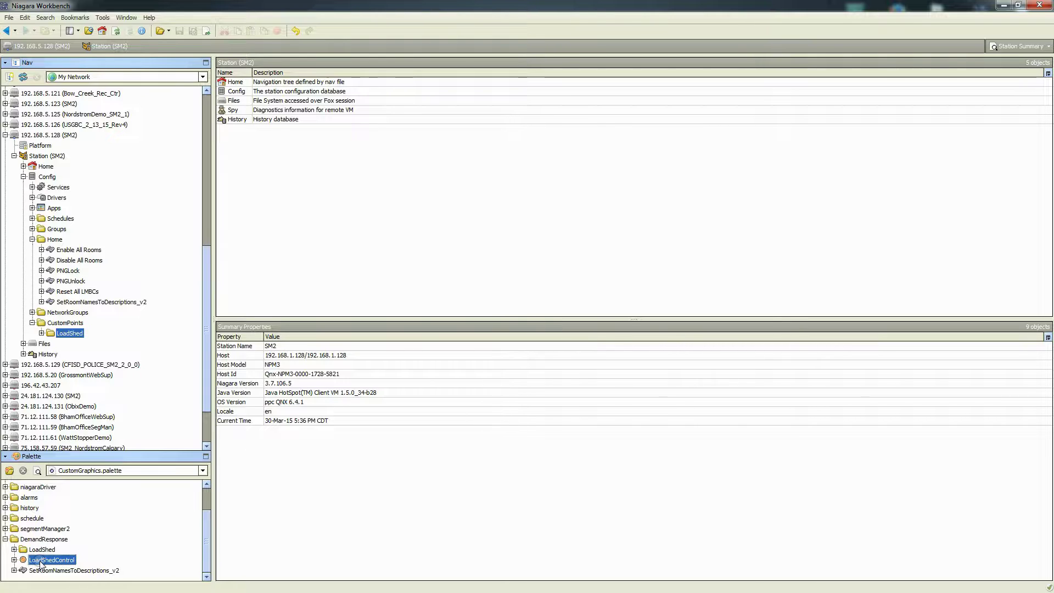
pyautogui.moveTo(42, 564); pyautogui.dragTo(42, 564)
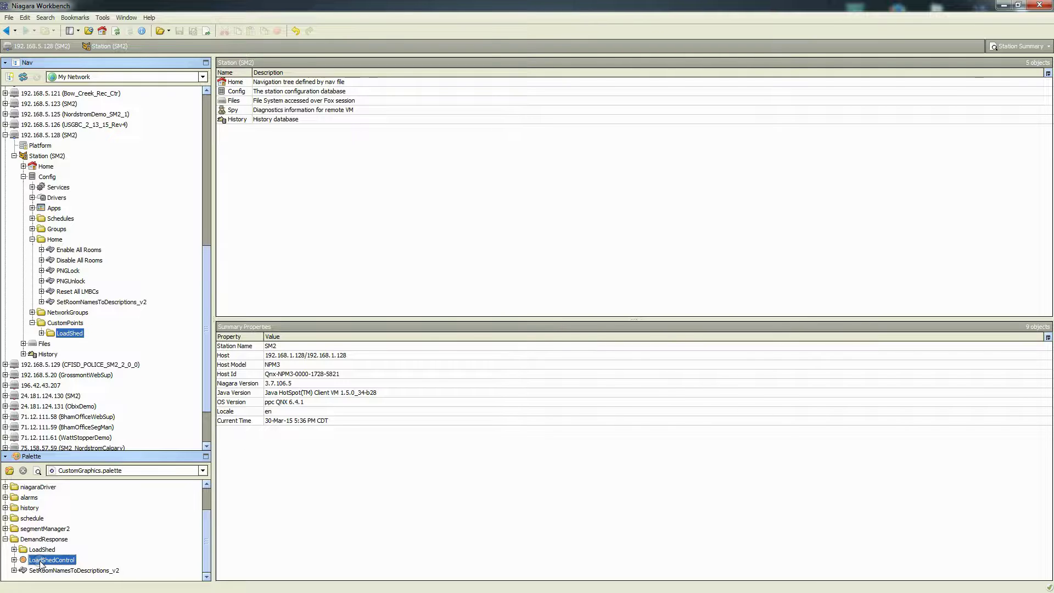
pyautogui.moveTo(40, 562); pyautogui.dragTo(71, 323)
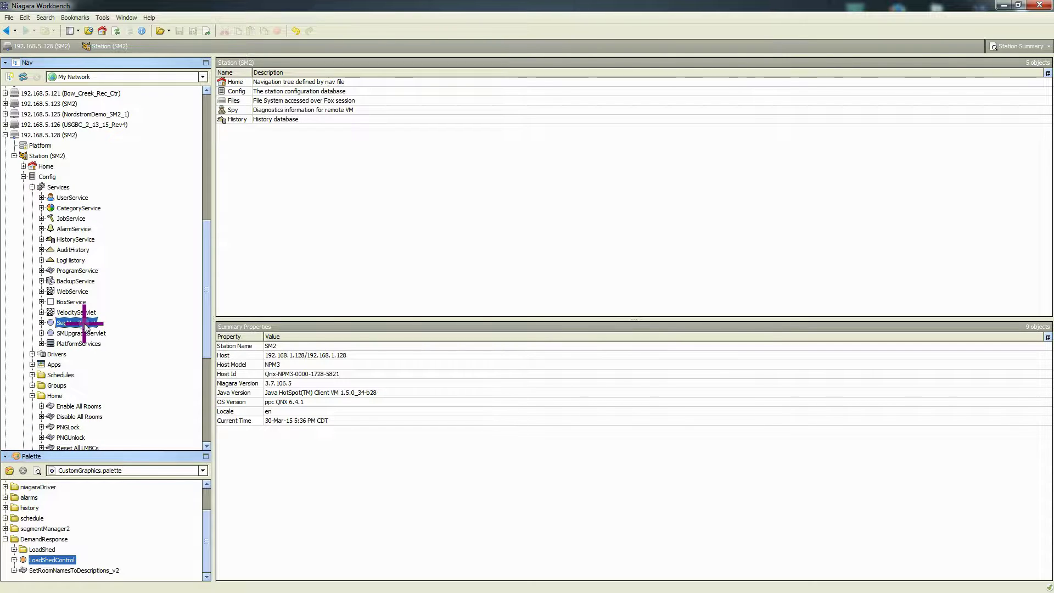
# Open the Property Sheet view of the SegManBacnet service
pyautogui.rightClick(85, 323)
pyautogui.moveTo(135, 332)
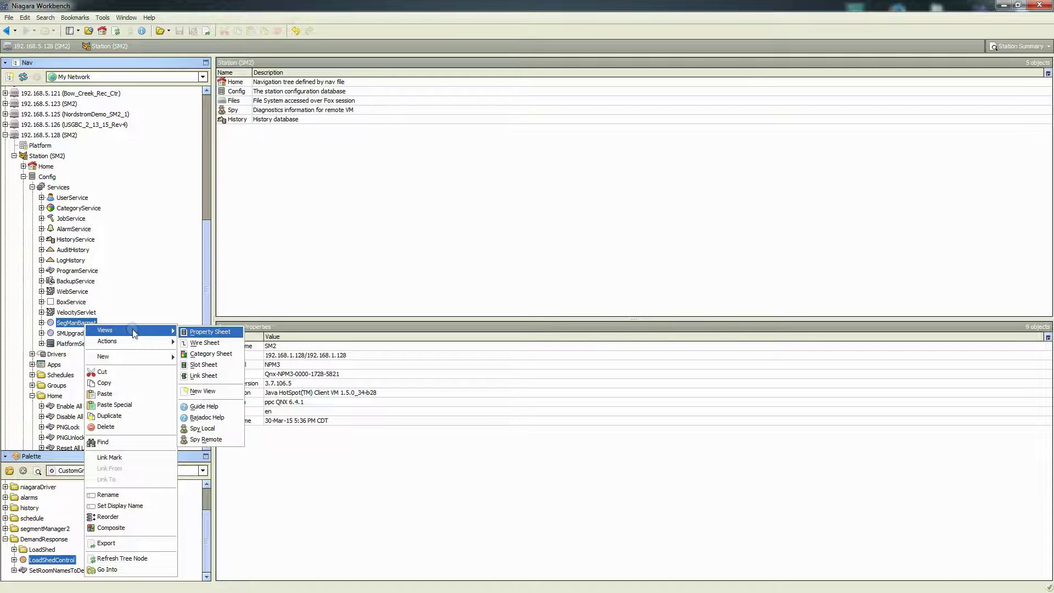
pyautogui.click(206, 331)
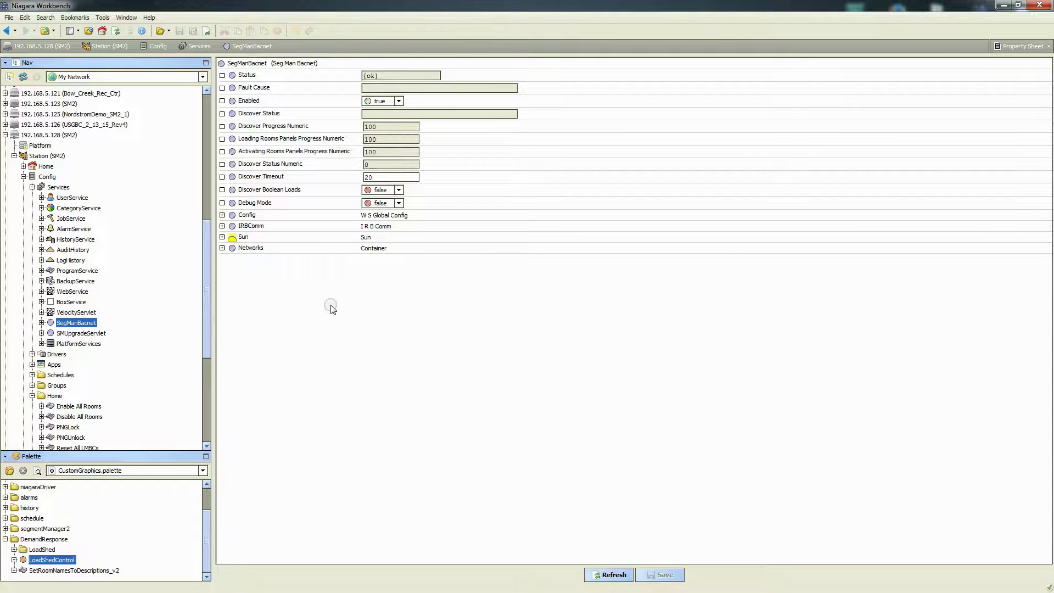
# Collapse Services and expand Drivers > BacnetNetwork to list its rooms
pyautogui.click(33, 187)
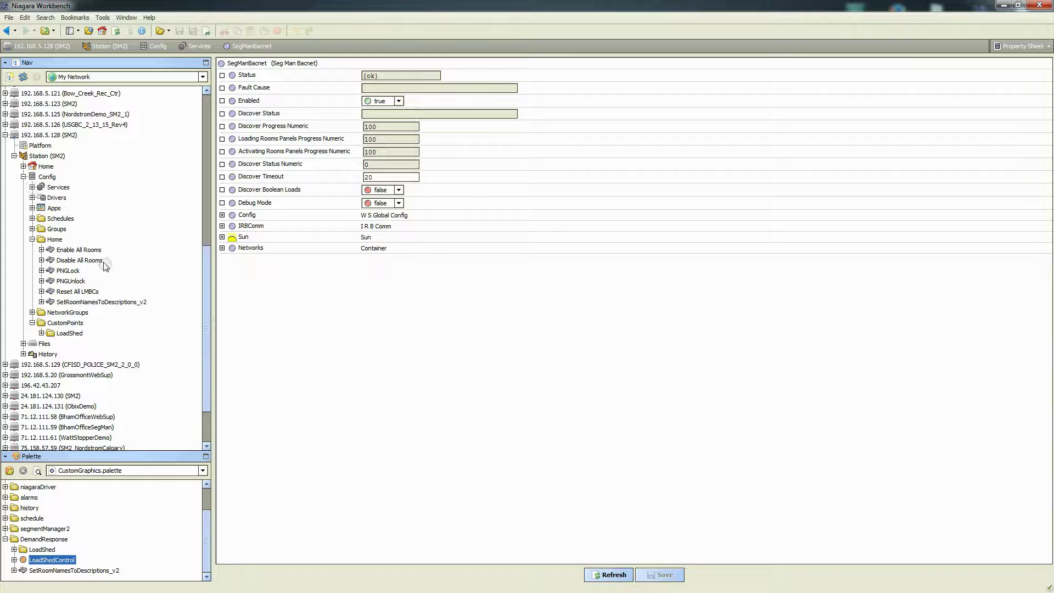
pyautogui.click(31, 197)
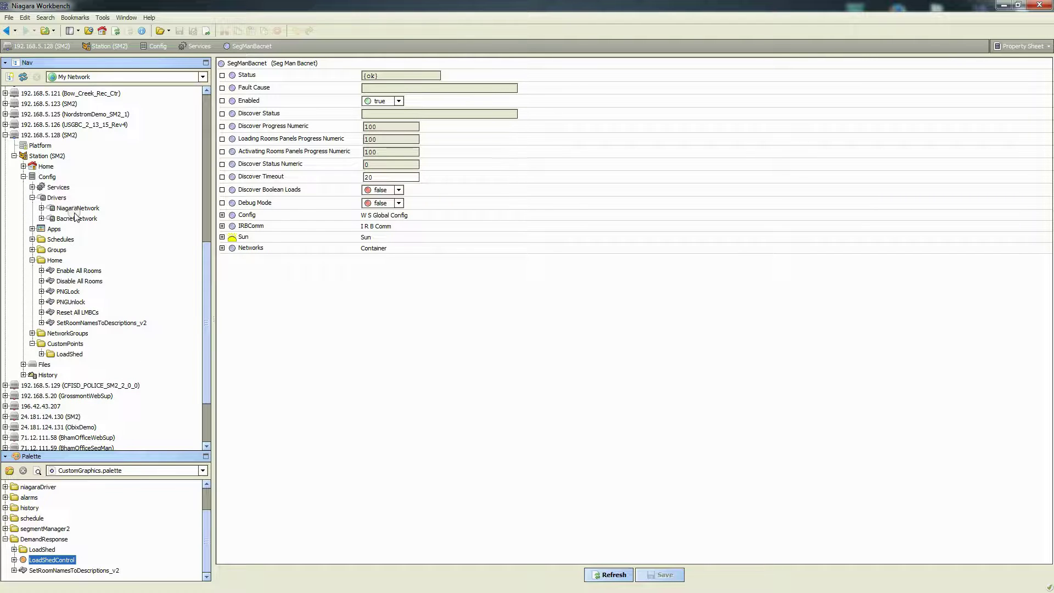
pyautogui.click(73, 218)
pyautogui.click(41, 217)
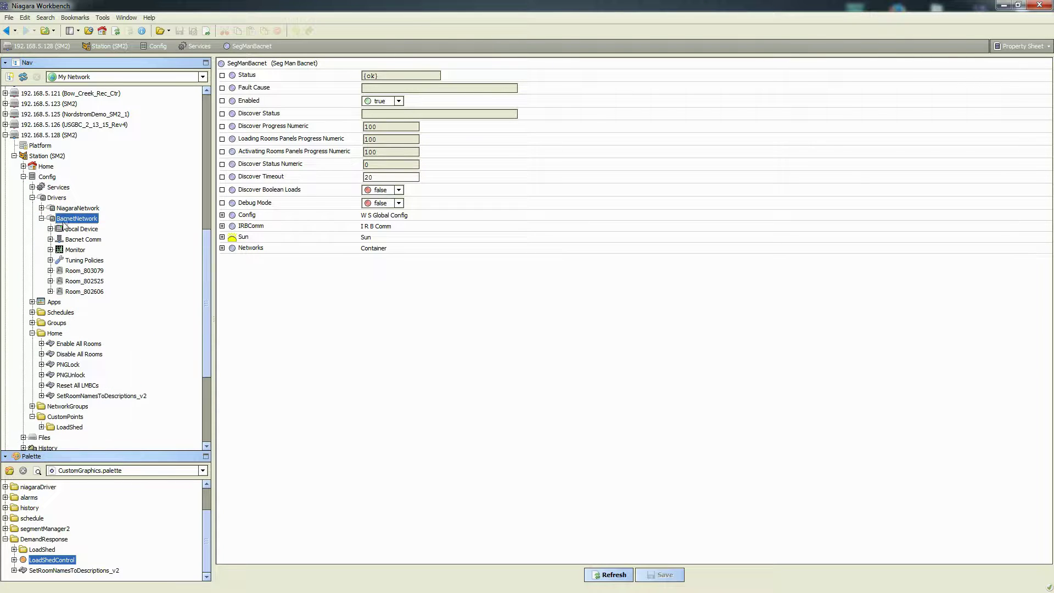
# Expand Room_803079 to show its Points, Virtual, Trend Logs, Config and LMRC/LMDC/LMSW devices
pyautogui.click(83, 272)
pyautogui.click(84, 280)
pyautogui.click(83, 291)
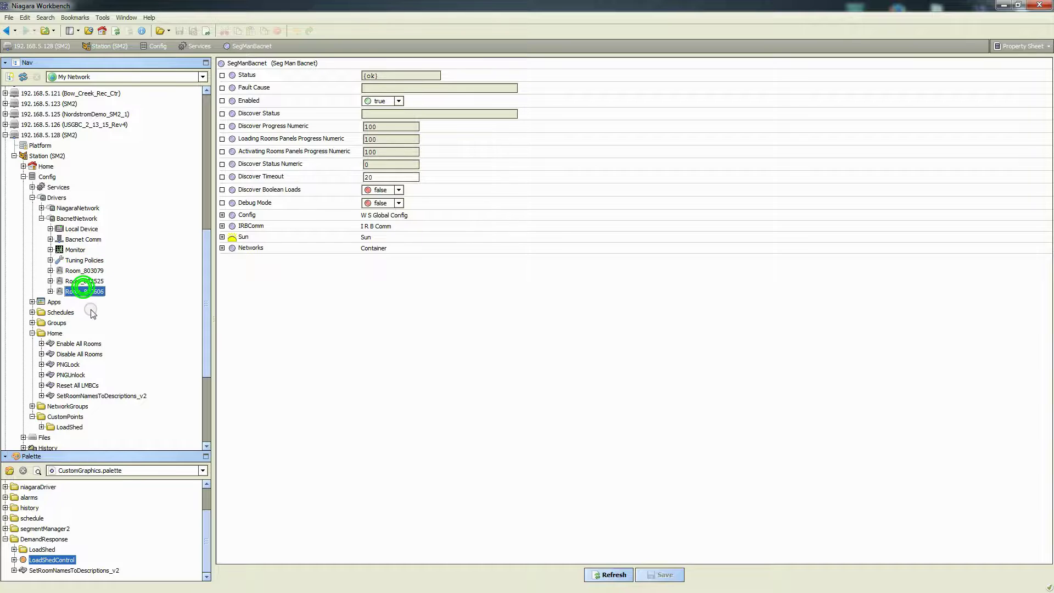
pyautogui.click(75, 271)
pyautogui.click(50, 271)
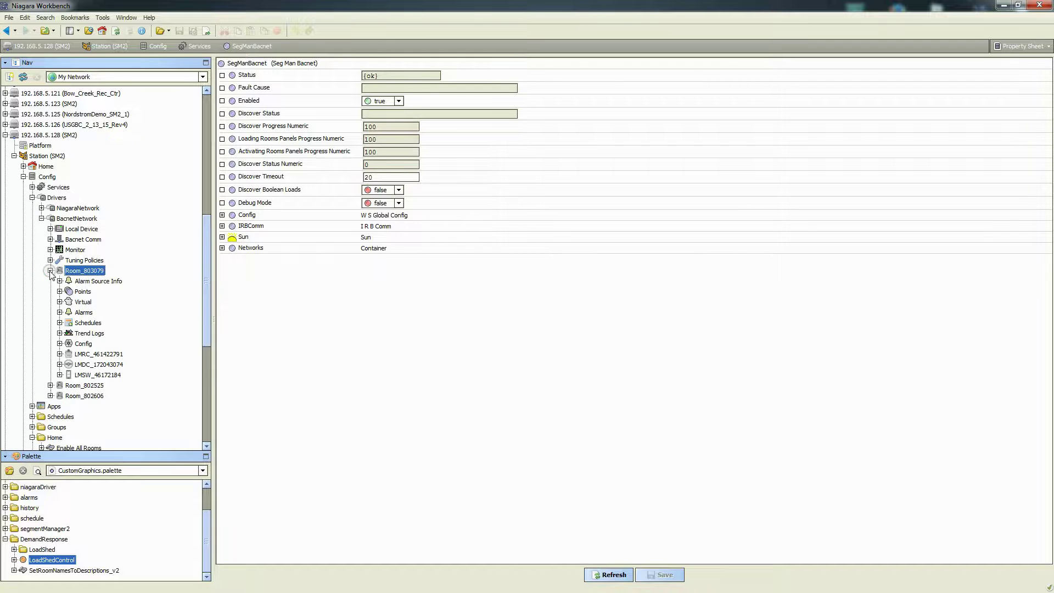
pyautogui.scroll(-2, 81, 321)
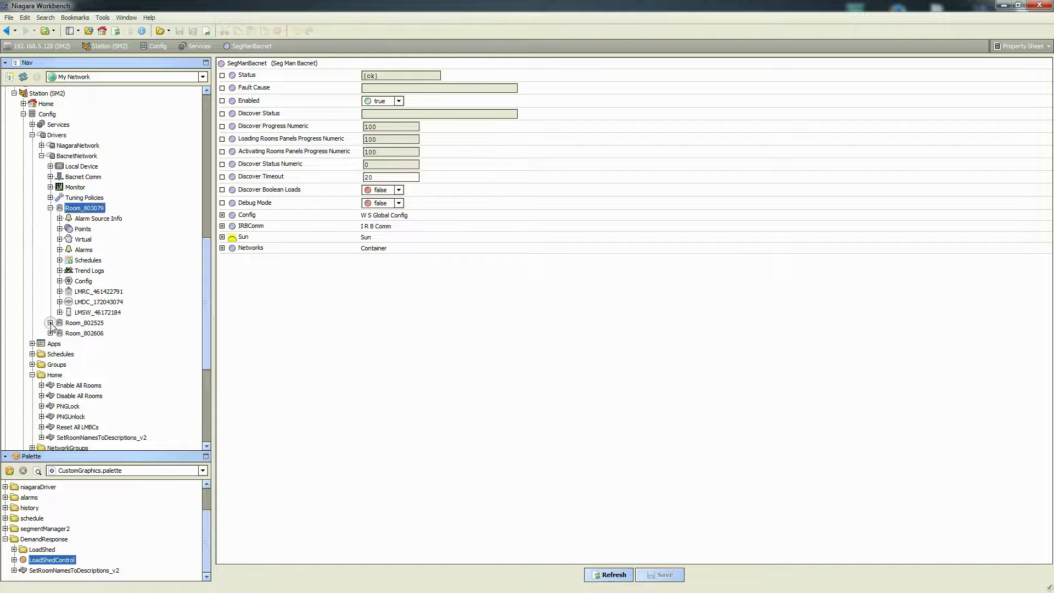
pyautogui.click(80, 229)
# Copy LoadShedControl from the DemandResponse palette into Room_803079's Points, keeping its name
pyautogui.rightClick(44, 560)
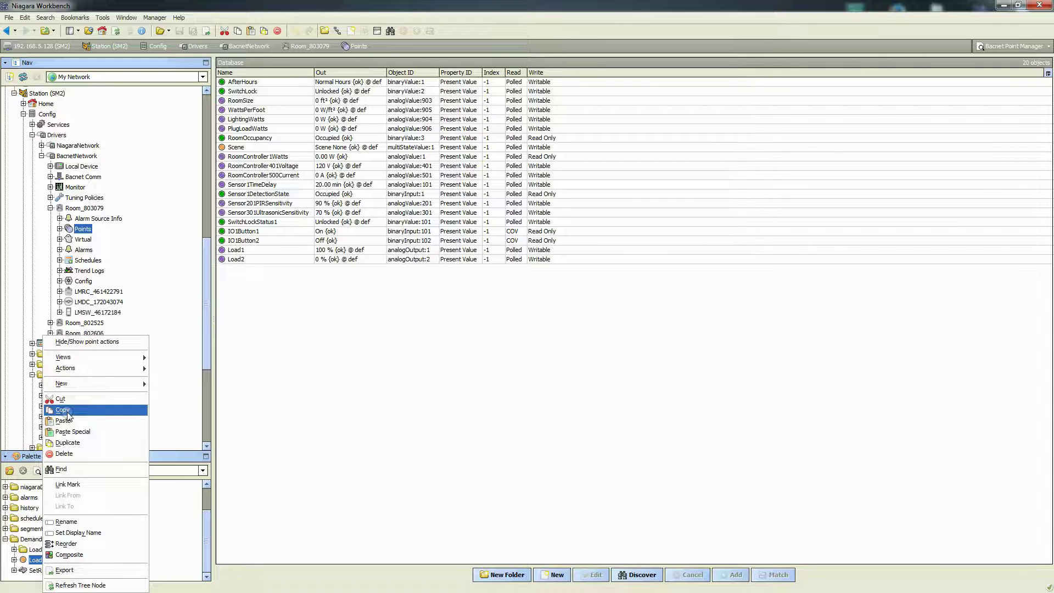
pyautogui.click(62, 410)
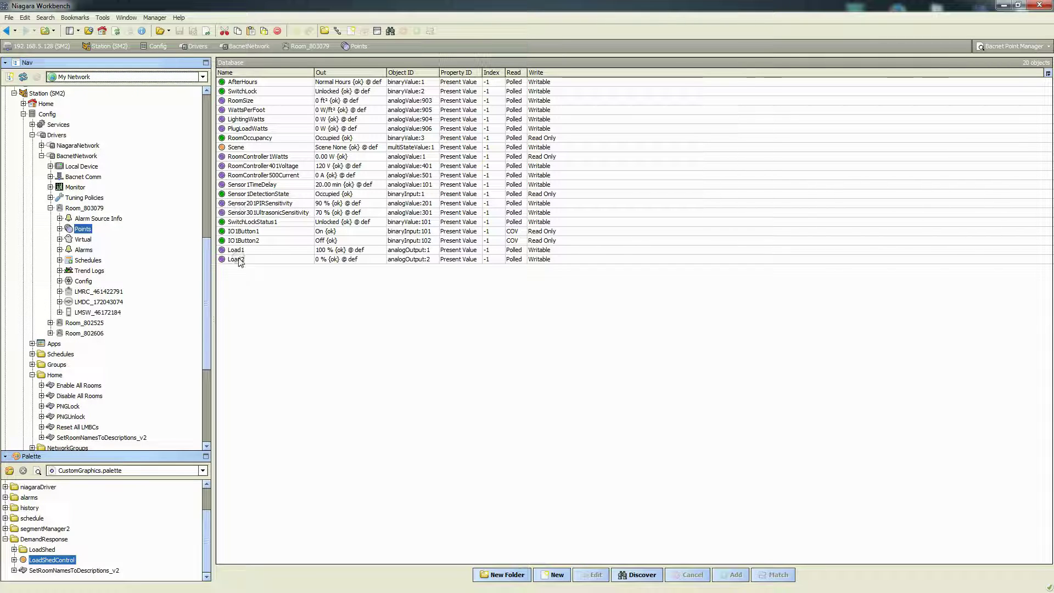
pyautogui.click(80, 229)
pyautogui.rightClick(80, 230)
pyautogui.click(107, 300)
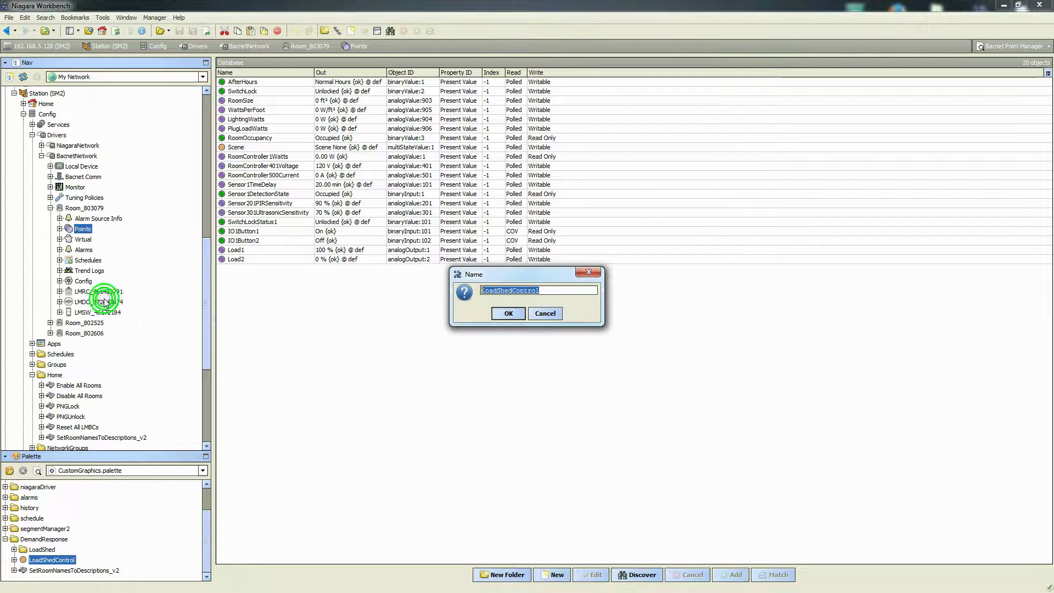
pyautogui.click(508, 314)
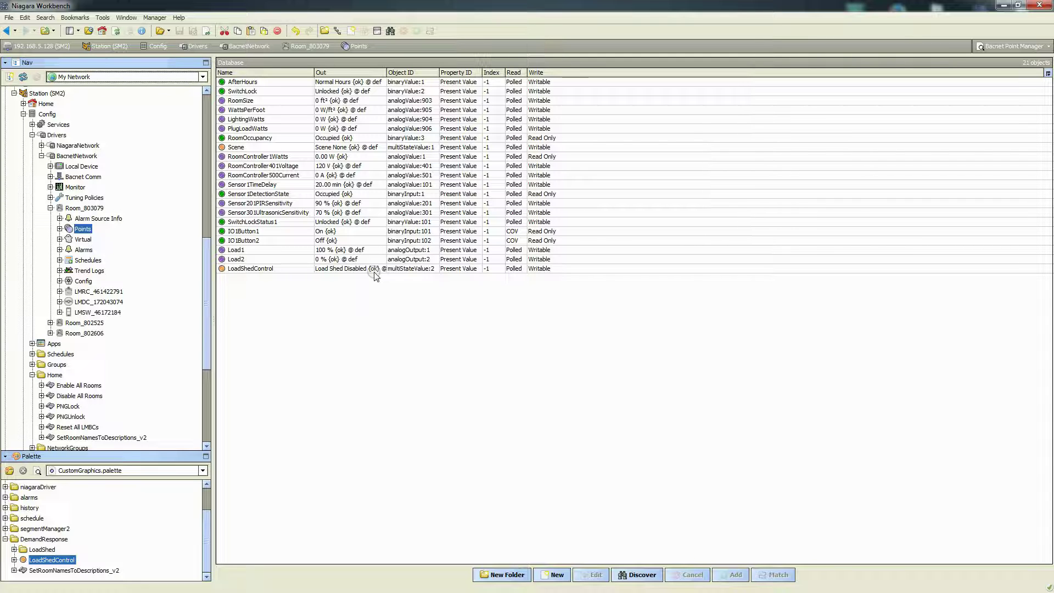
# Review the new LoadShedControl point's settings without changes, then expand Room_802525
pyautogui.doubleClick(248, 269)
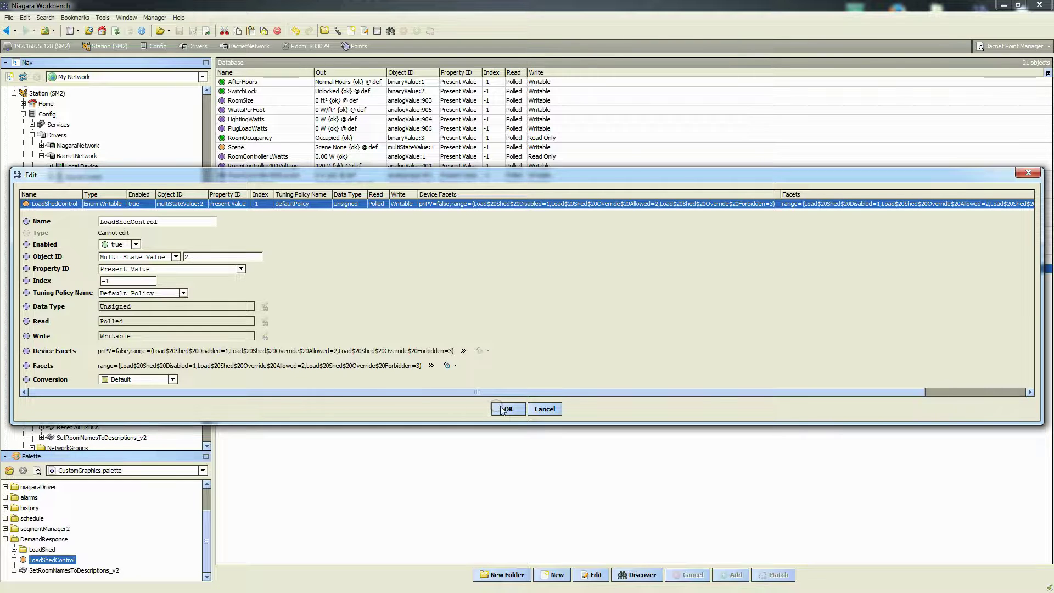
pyautogui.click(545, 409)
pyautogui.click(50, 208)
pyautogui.click(50, 218)
# Paste LoadShedControl into Room_802525's Points under the same name
pyautogui.rightClick(81, 239)
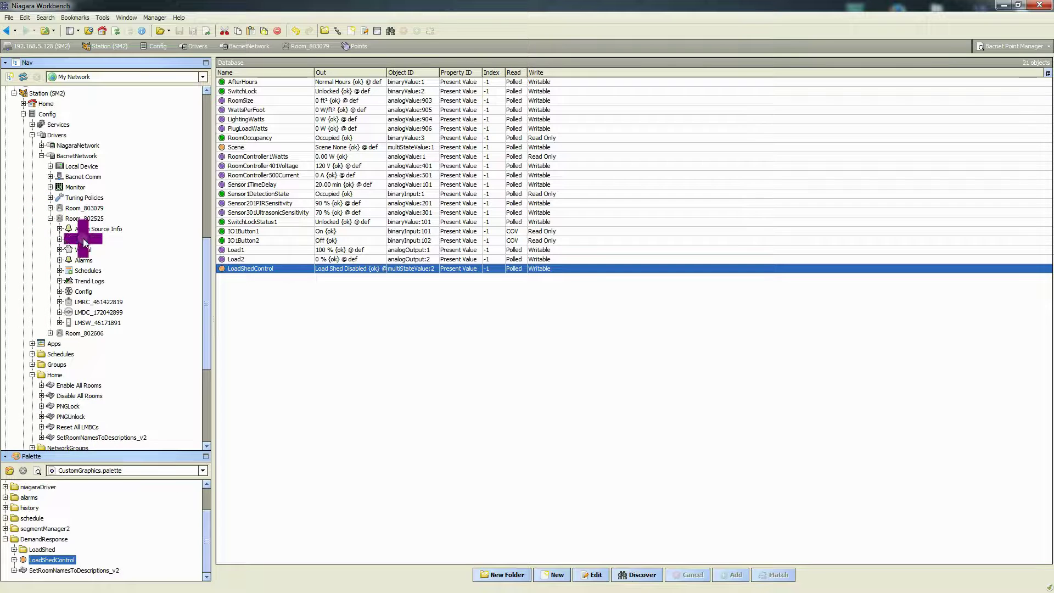
pyautogui.click(115, 309)
pyautogui.click(494, 315)
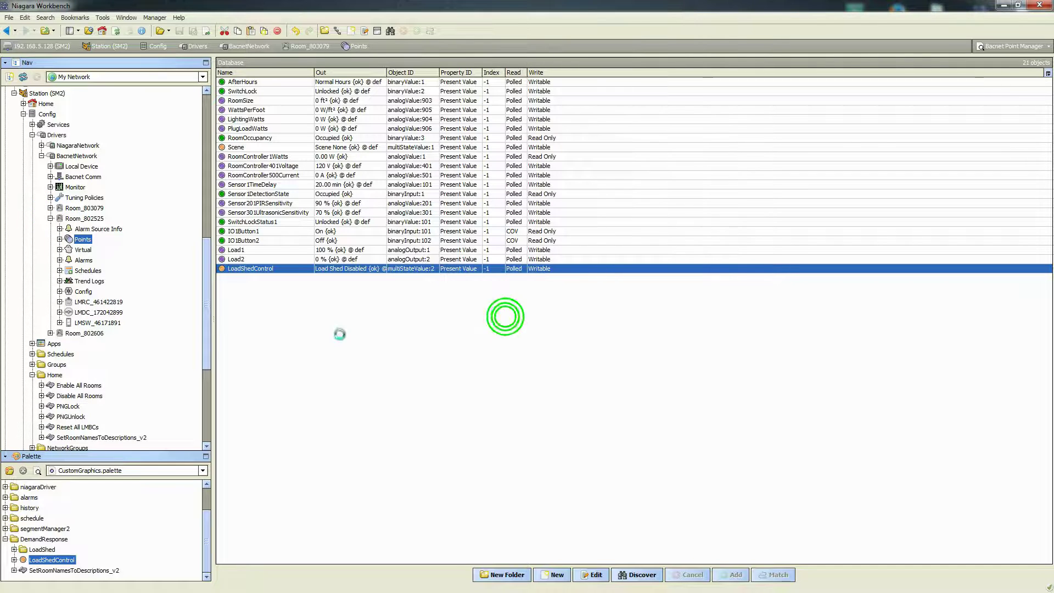
pyautogui.click(50, 218)
# Paste LoadShedControl into Room_802606's Points under the same name
pyautogui.click(50, 229)
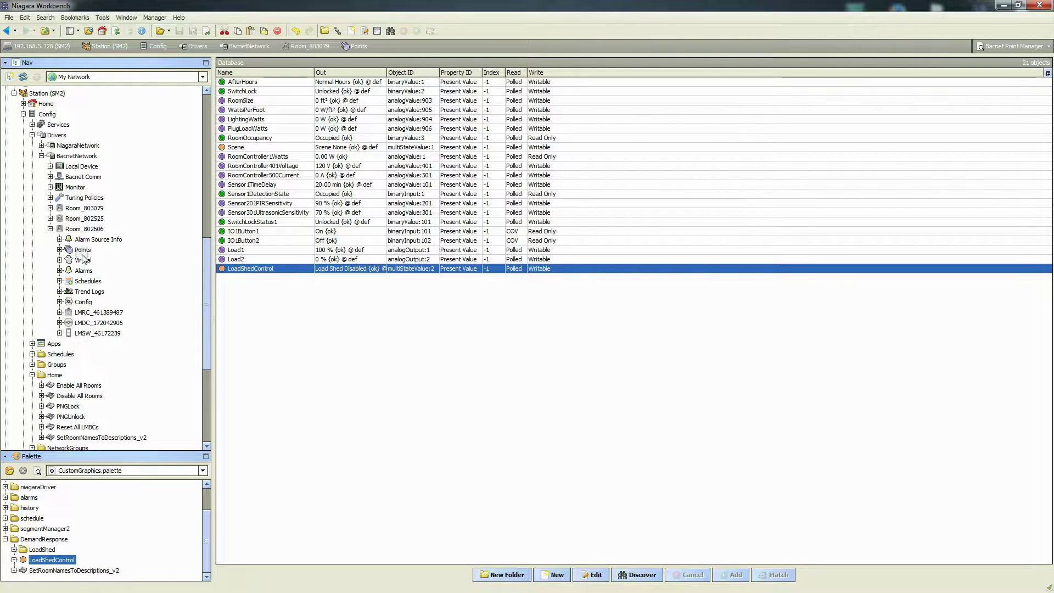
pyautogui.rightClick(83, 252)
pyautogui.click(116, 322)
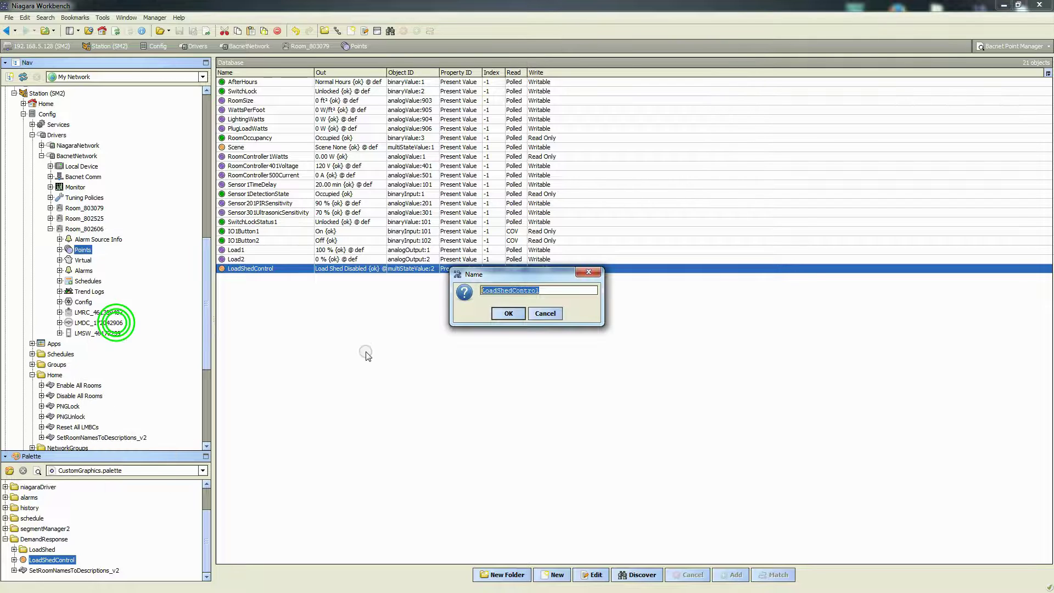
pyautogui.click(501, 316)
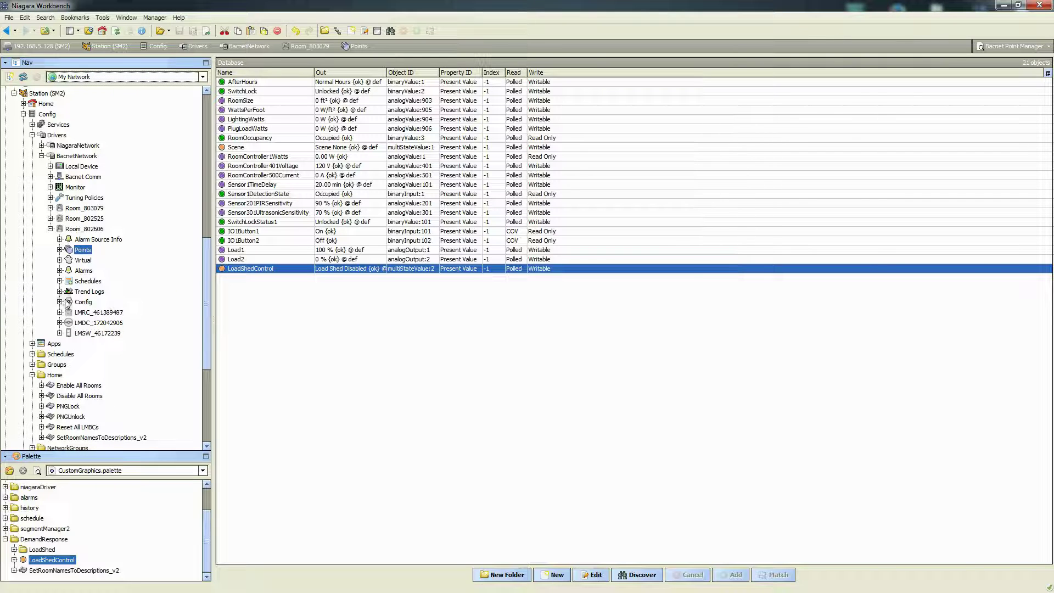
pyautogui.click(50, 229)
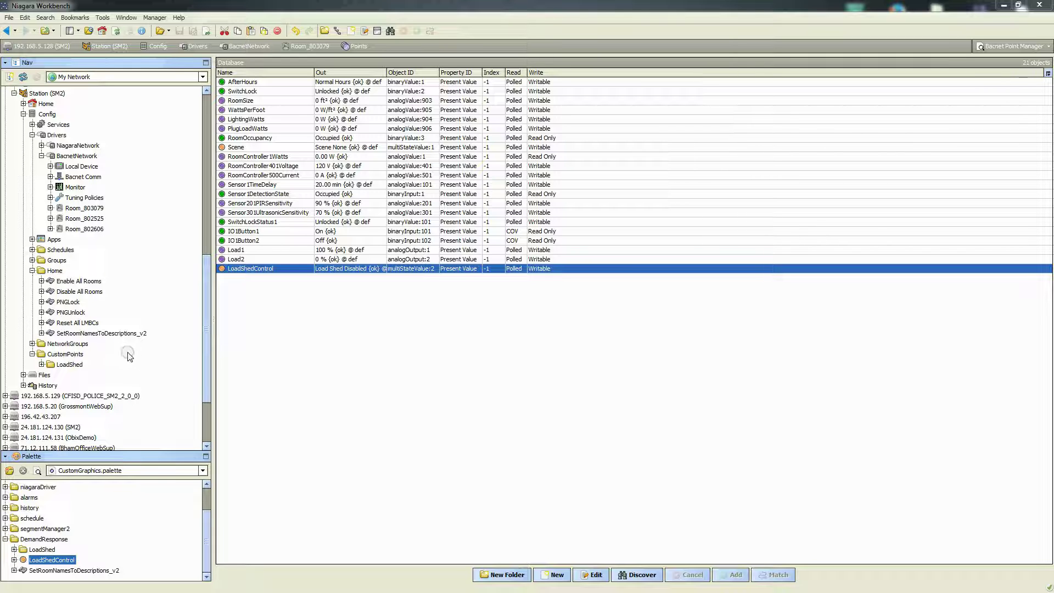
# Show Room_803079's property sheet and confirm its Description is 8101
pyautogui.click(83, 334)
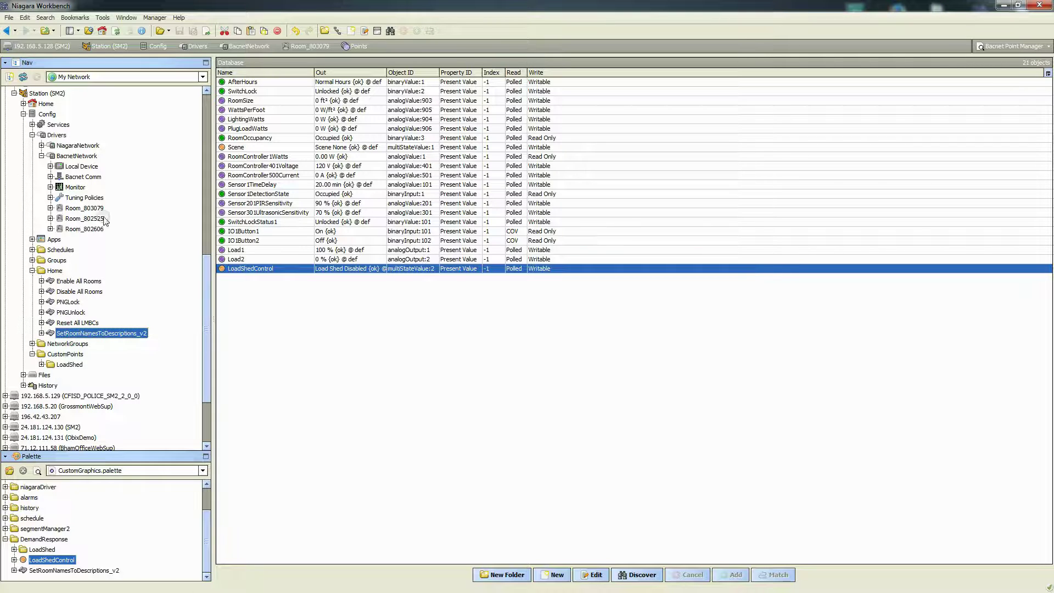
pyautogui.click(77, 209)
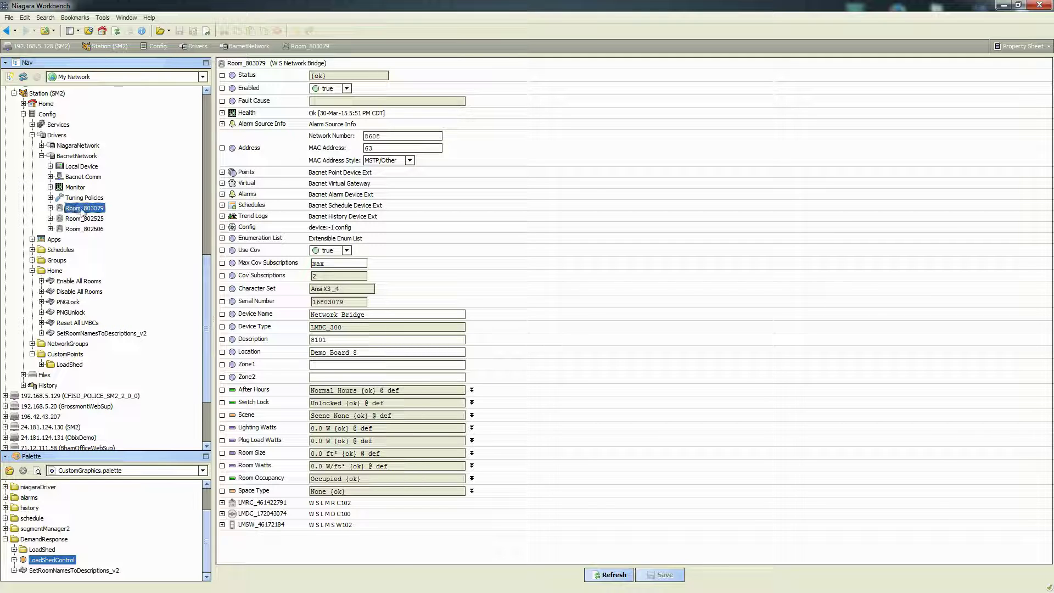
pyautogui.doubleClick(332, 339)
pyautogui.click(89, 333)
pyautogui.rightClick(91, 336)
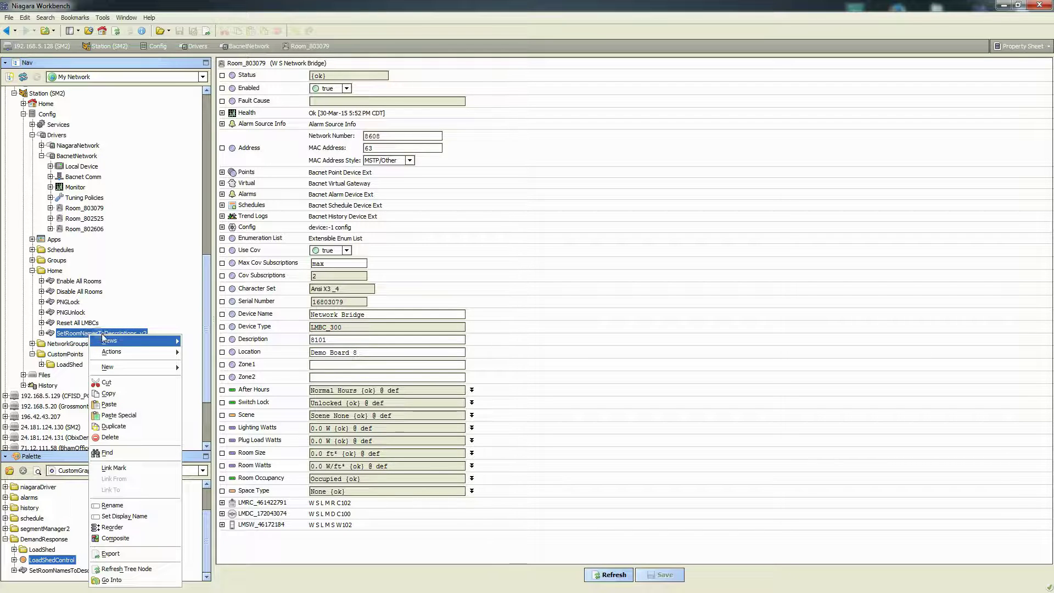
pyautogui.moveTo(142, 354)
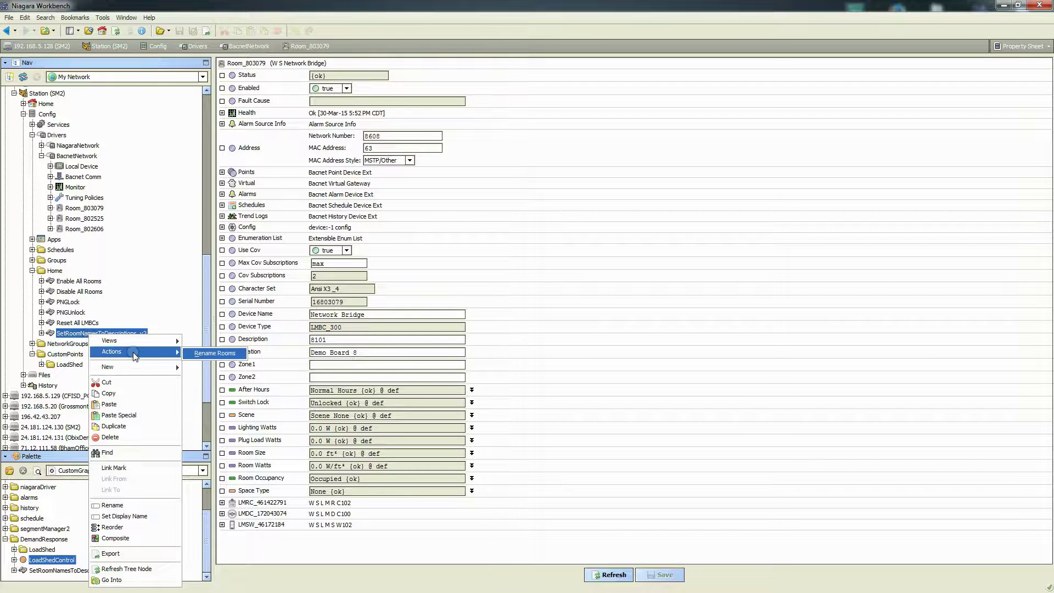
# Run Rename Rooms on SetRoomNamesToDescriptions_v2 and check rooms Rm_8101, Rm_8100 and Rm_8102
pyautogui.click(209, 354)
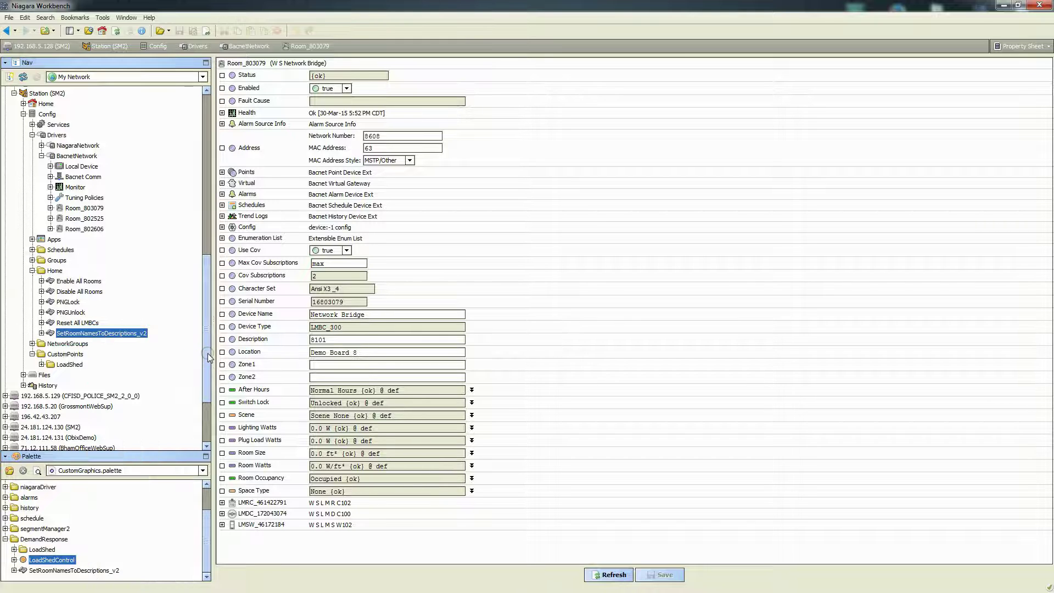
pyautogui.click(79, 219)
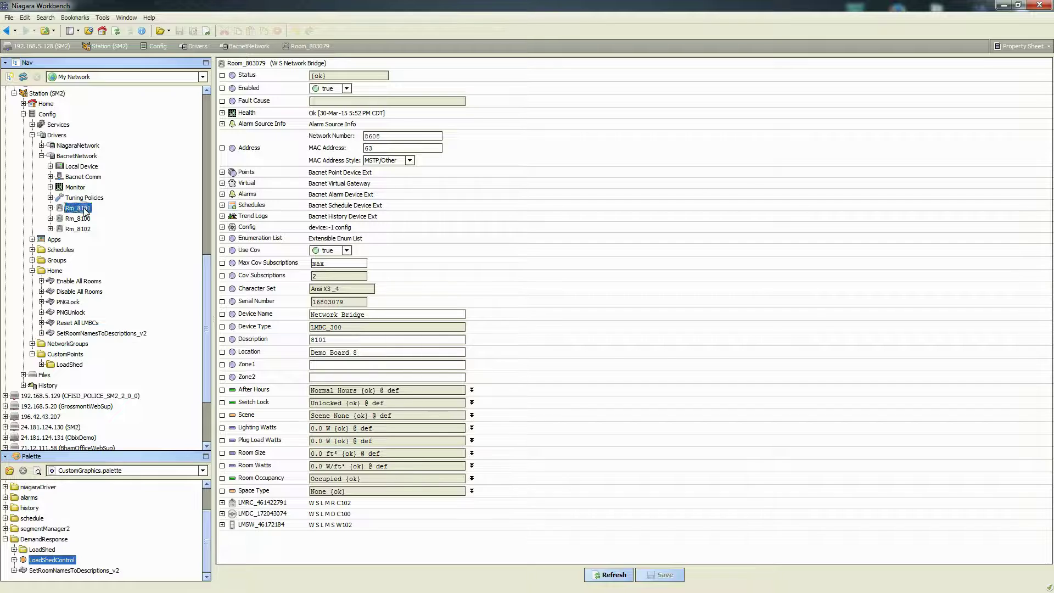
pyautogui.click(87, 229)
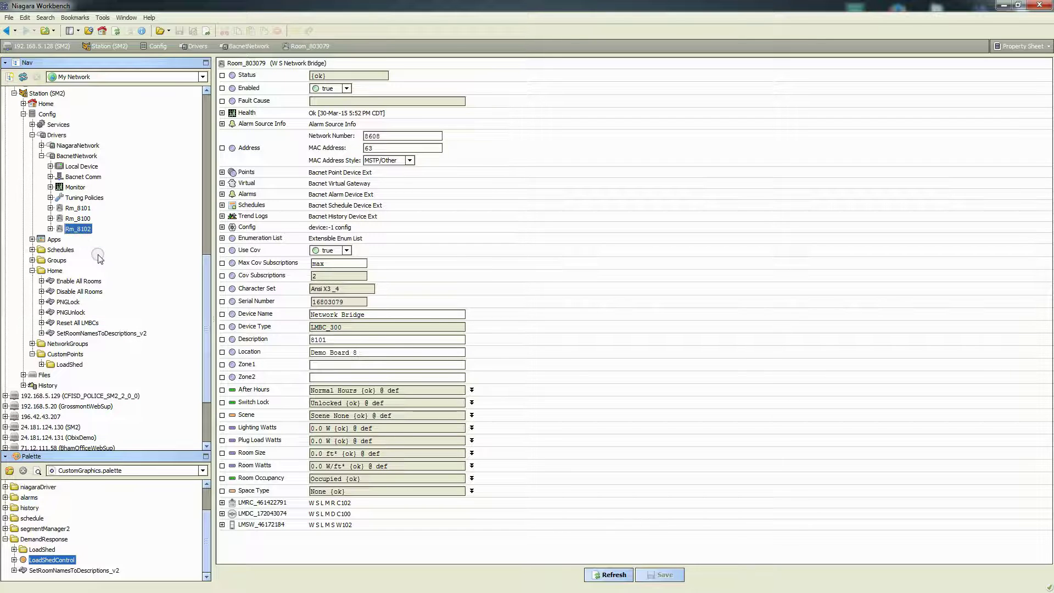
pyautogui.click(82, 209)
pyautogui.click(82, 229)
# Reorder BacnetNetwork's rooms by name as Rm_8100, Rm_8101, Rm_8102
pyautogui.rightClick(62, 159)
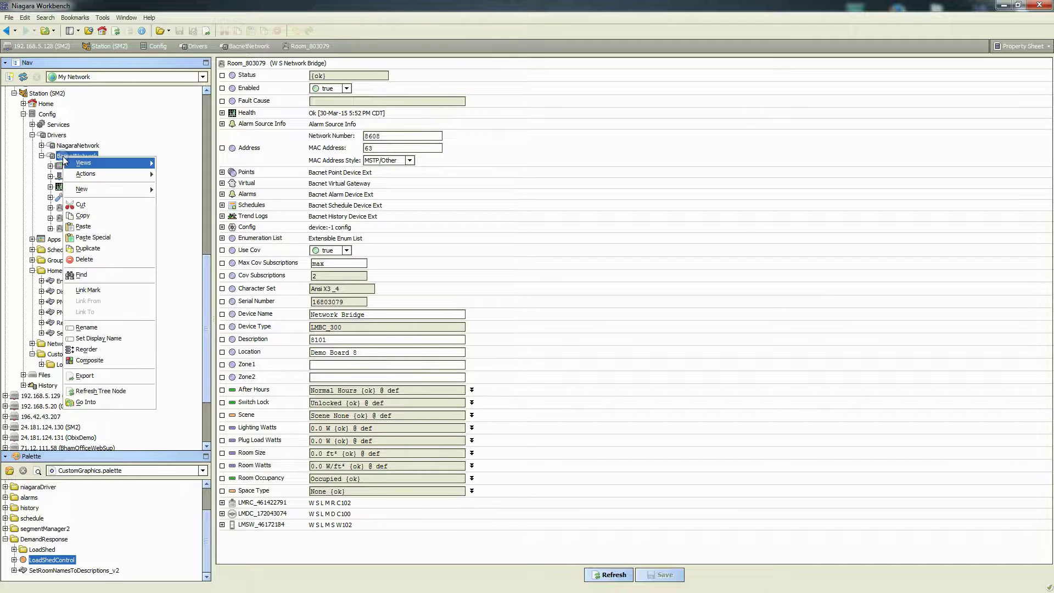
pyautogui.click(91, 350)
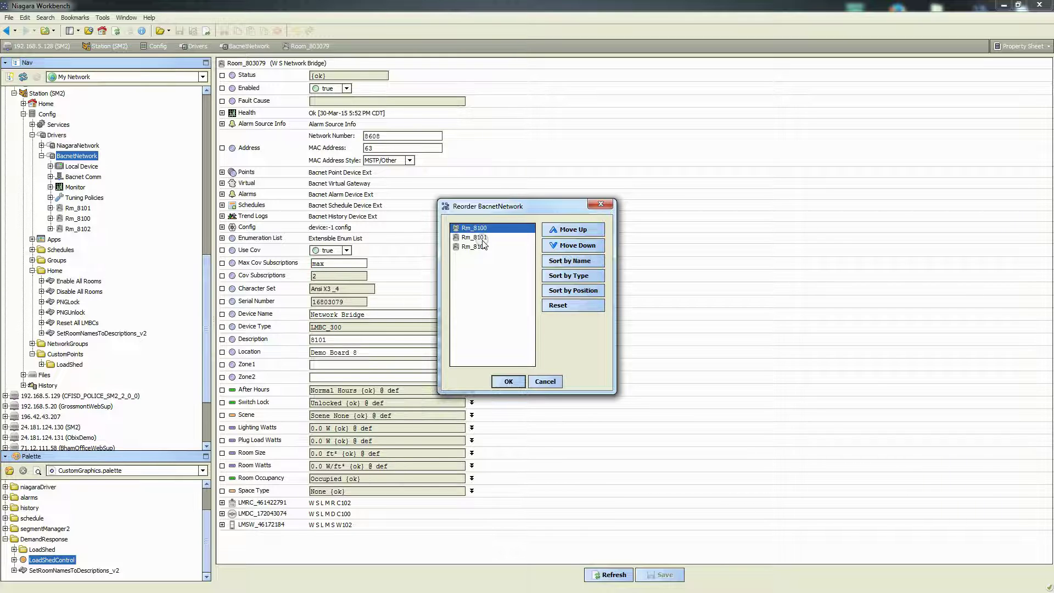
pyautogui.click(508, 381)
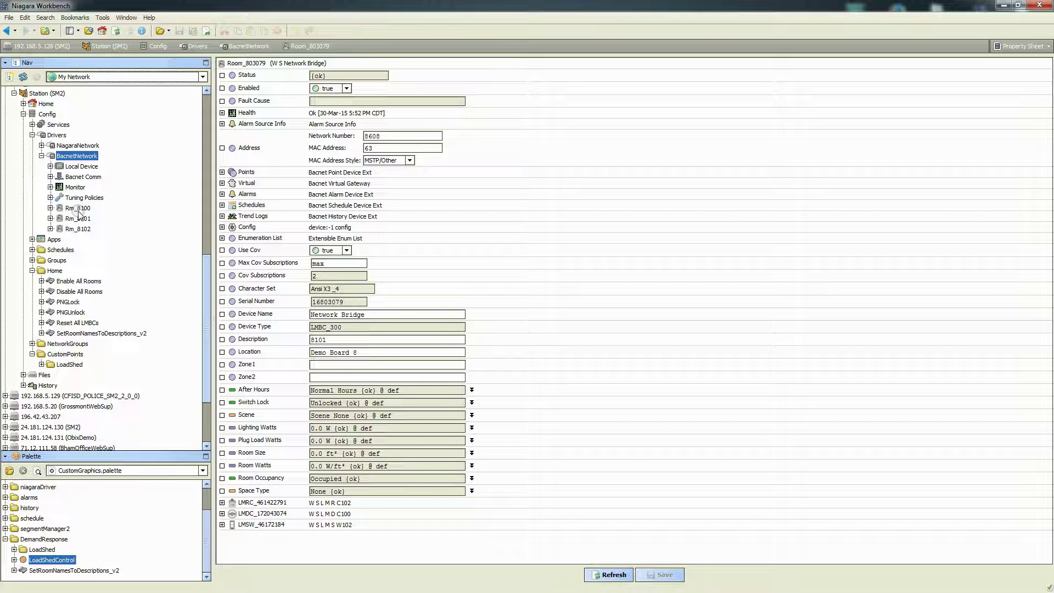
pyautogui.click(1003, 5)
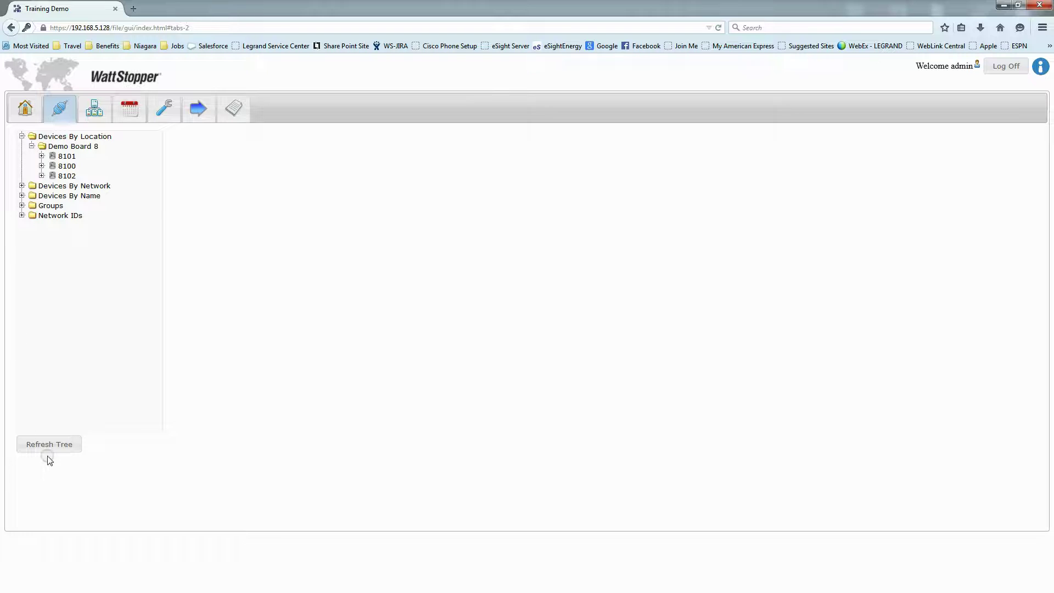
# Refresh the Segment Manager device tree and log off
pyautogui.click(43, 446)
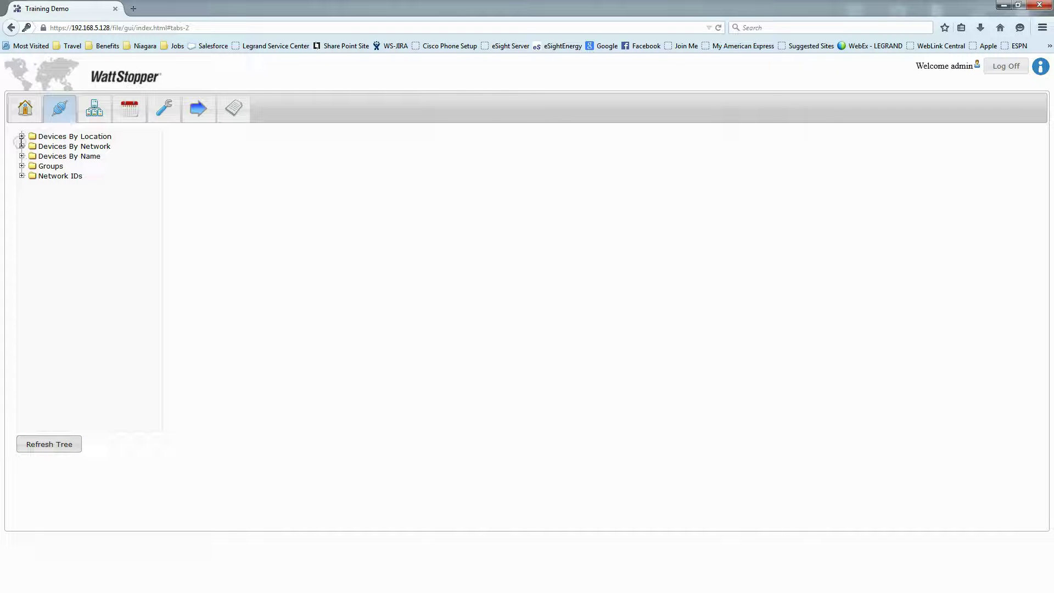
pyautogui.click(21, 137)
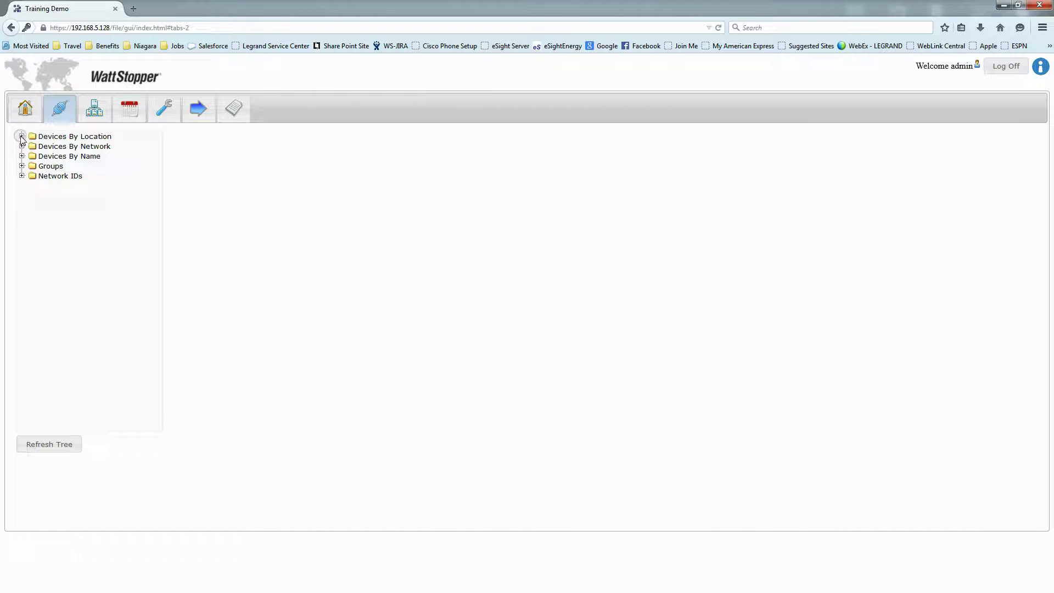
pyautogui.click(22, 137)
pyautogui.click(473, 155)
pyautogui.click(1005, 66)
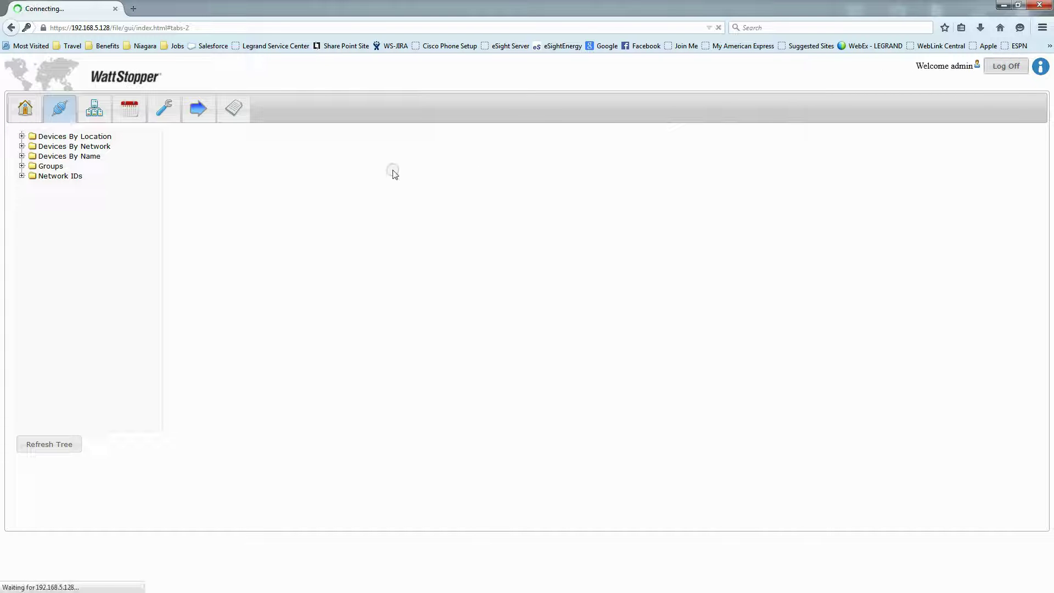
# Log back in with the admin username and password, declining to save the password
pyautogui.click(548, 156)
pyautogui.write('admin')
pyautogui.press('Tab')
pyautogui.write('password')
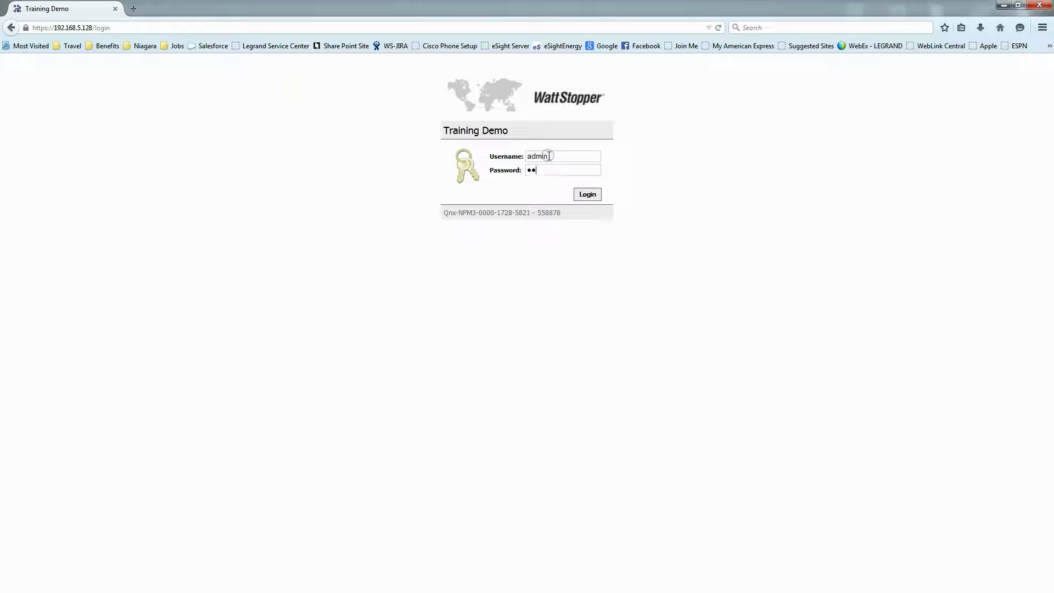
pyautogui.write('123')
pyautogui.press('Return')
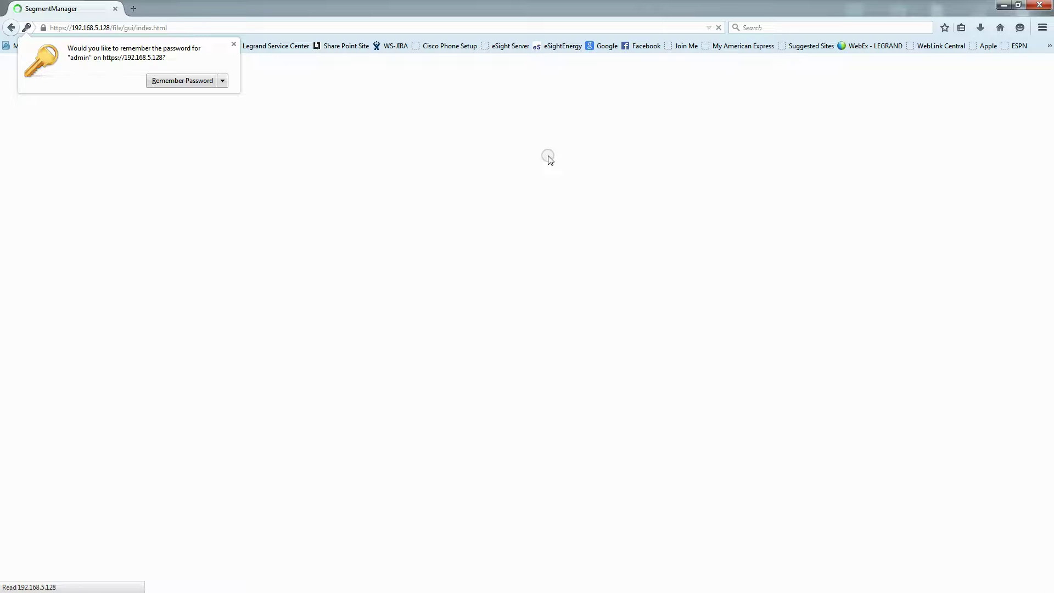
pyautogui.click(234, 45)
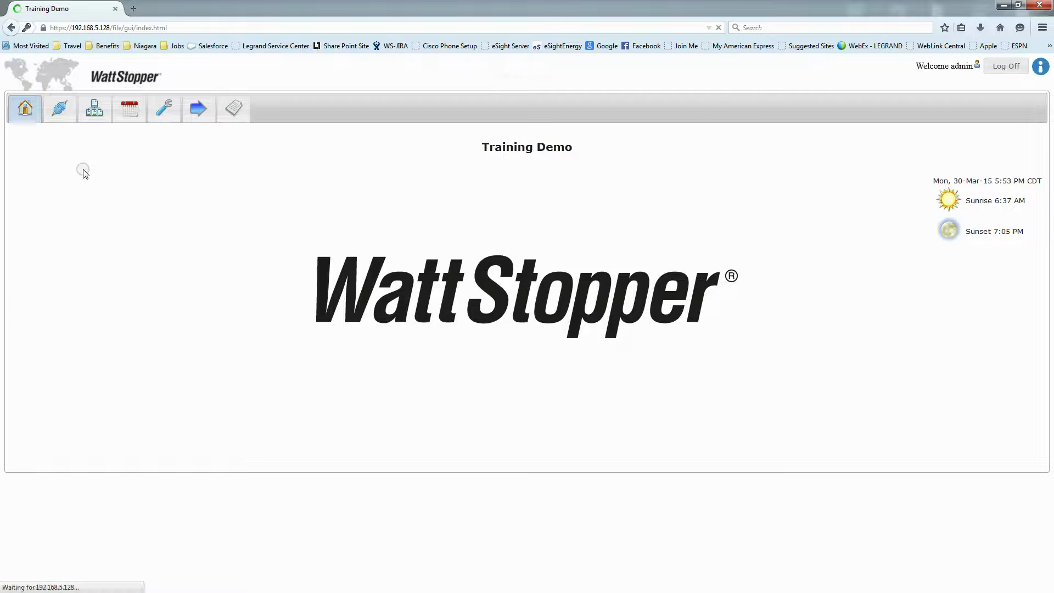
# List Demo Board 8's devices 8100, 8101 and 8102 under Devices By Location
pyautogui.click(59, 110)
pyautogui.click(22, 136)
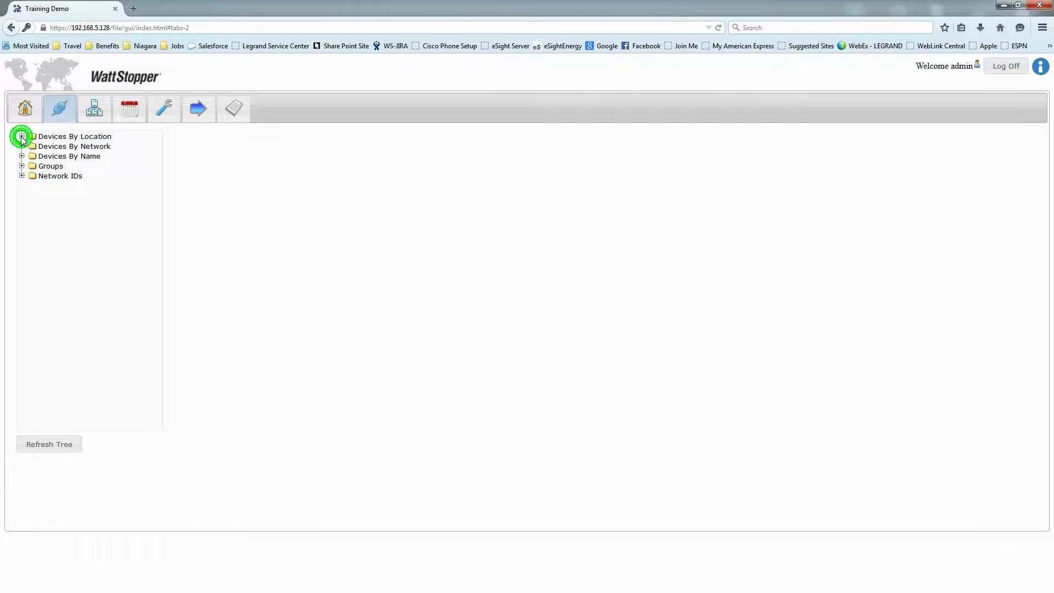
pyautogui.click(31, 146)
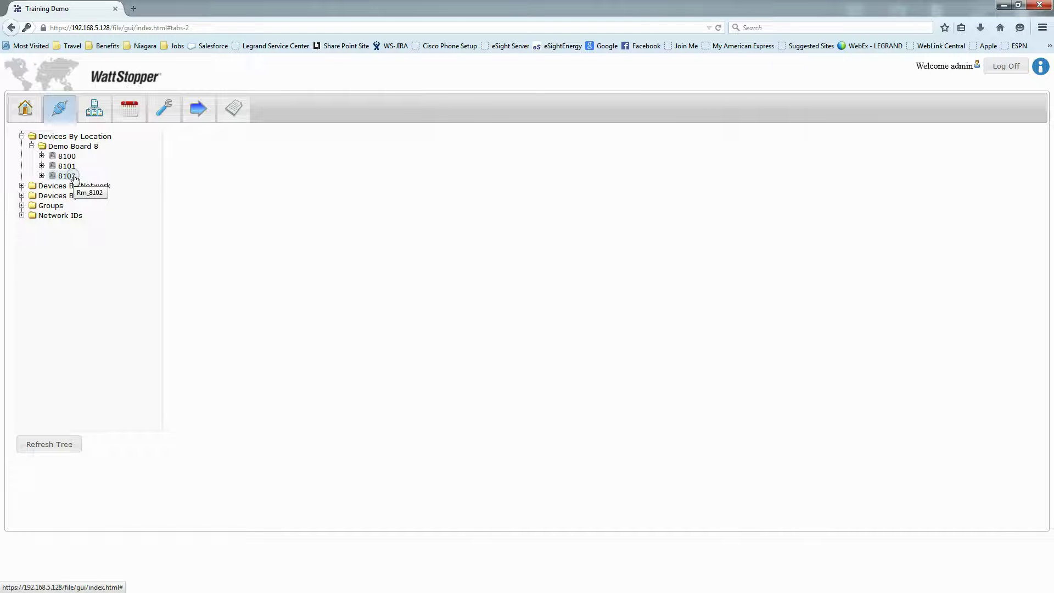
pyautogui.click(1003, 5)
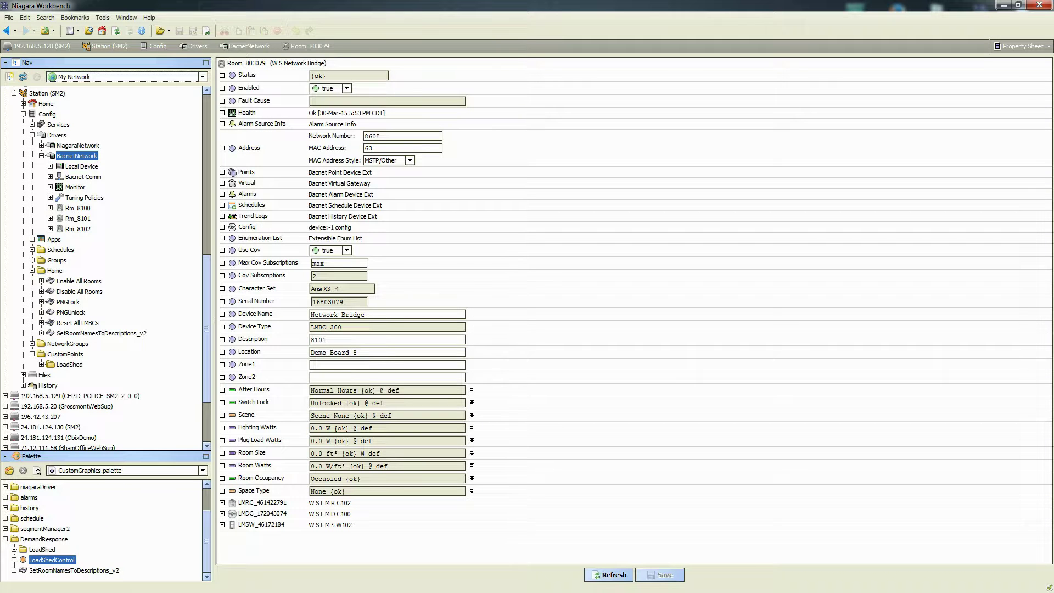
# Collapse the Home folder and select LoadShed under Config > CustomPoints
pyautogui.click(31, 271)
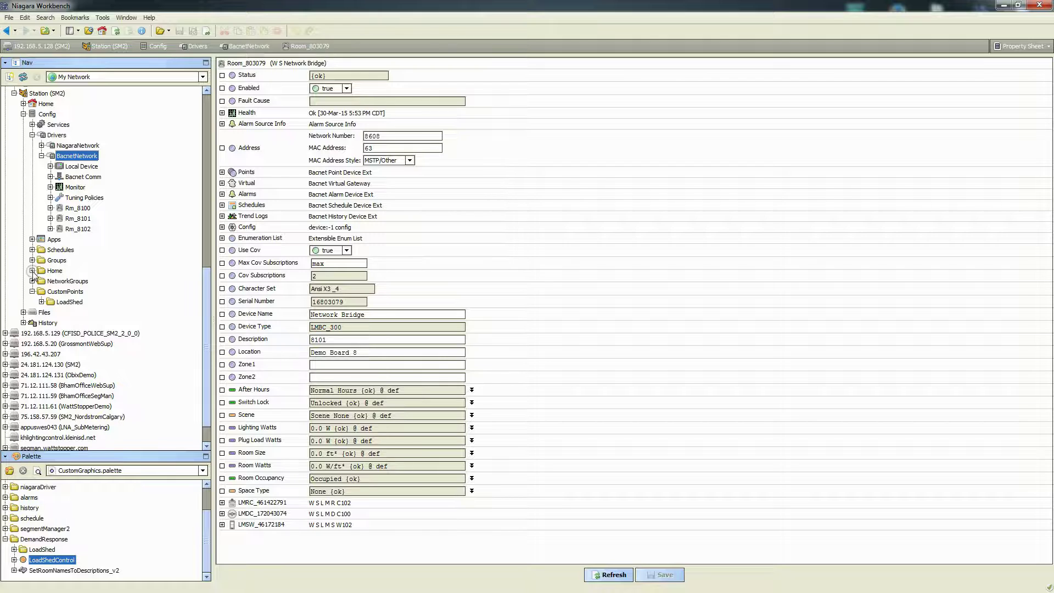
pyautogui.click(69, 302)
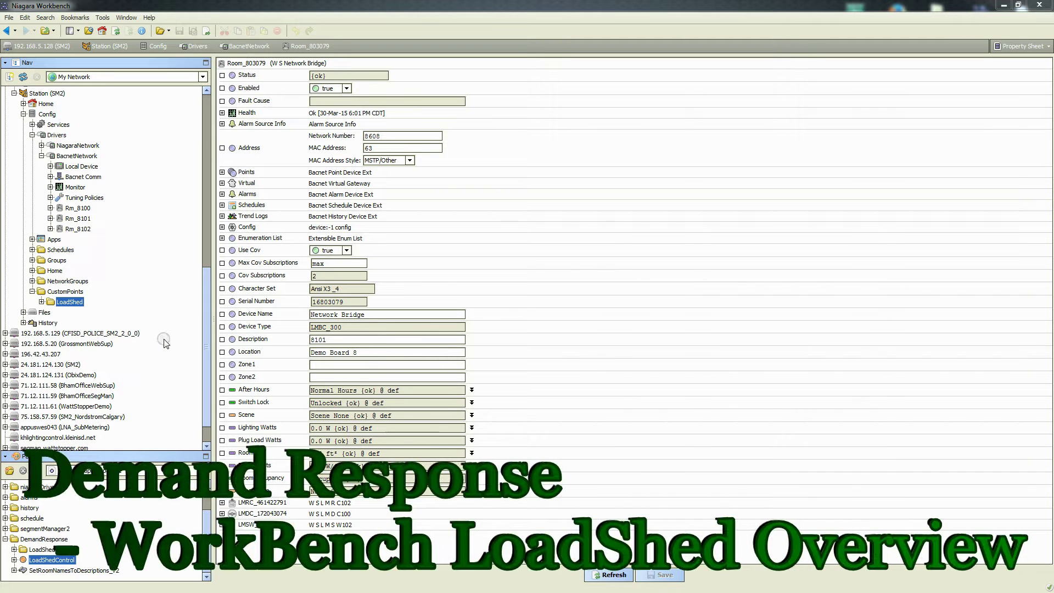
# Open the LoadShed wire sheet and trace links to LoadShed_CommonAreas, LoadShed_OpenOffices and LoadShed_OfficesAndConf
pyautogui.click(66, 301)
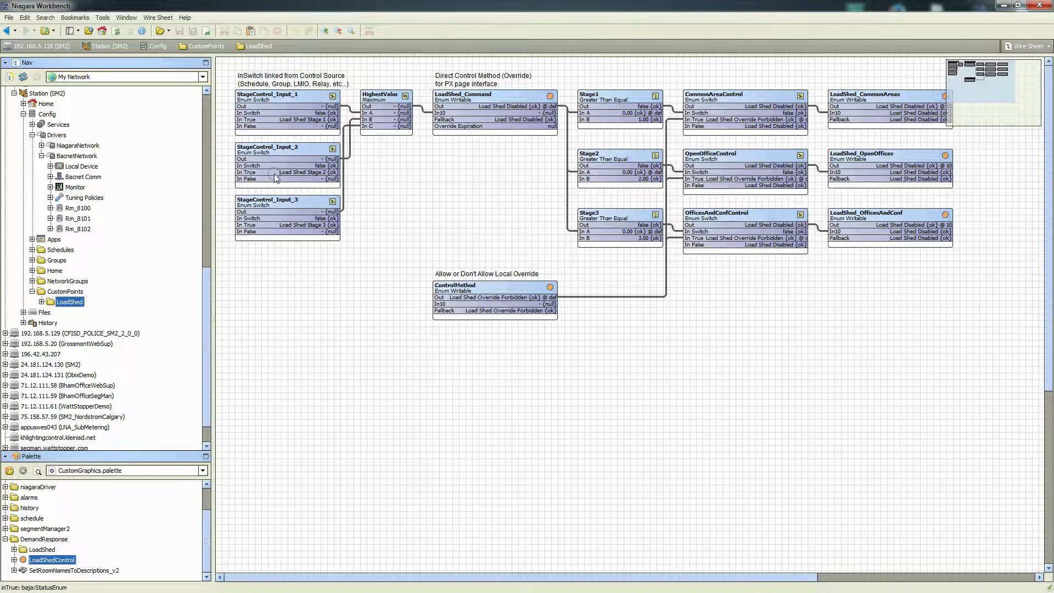
pyautogui.click(863, 108)
pyautogui.click(877, 165)
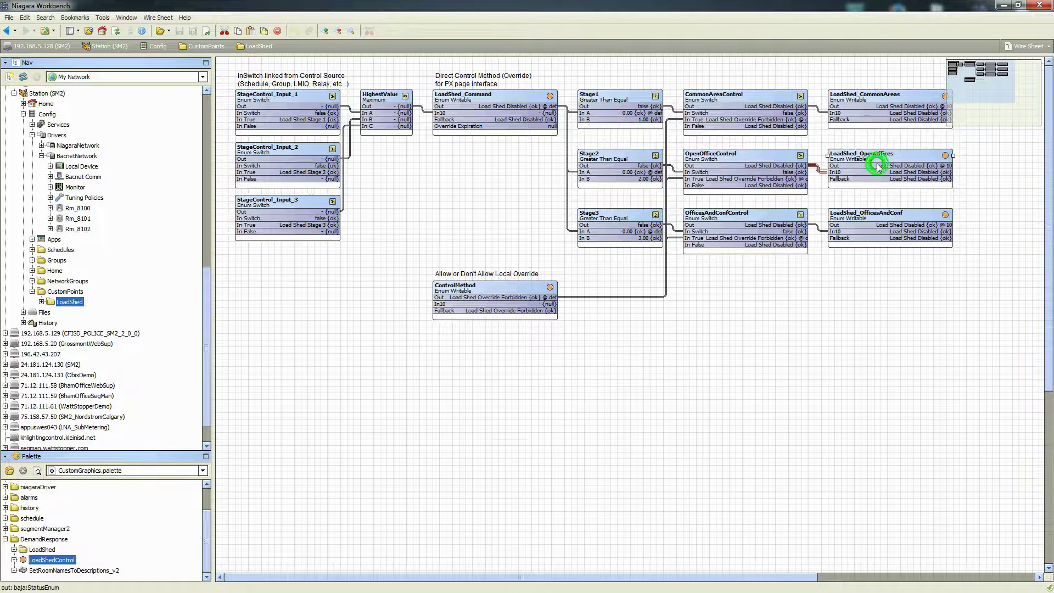
pyautogui.click(884, 229)
pyautogui.rightClick(858, 99)
pyautogui.click(882, 268)
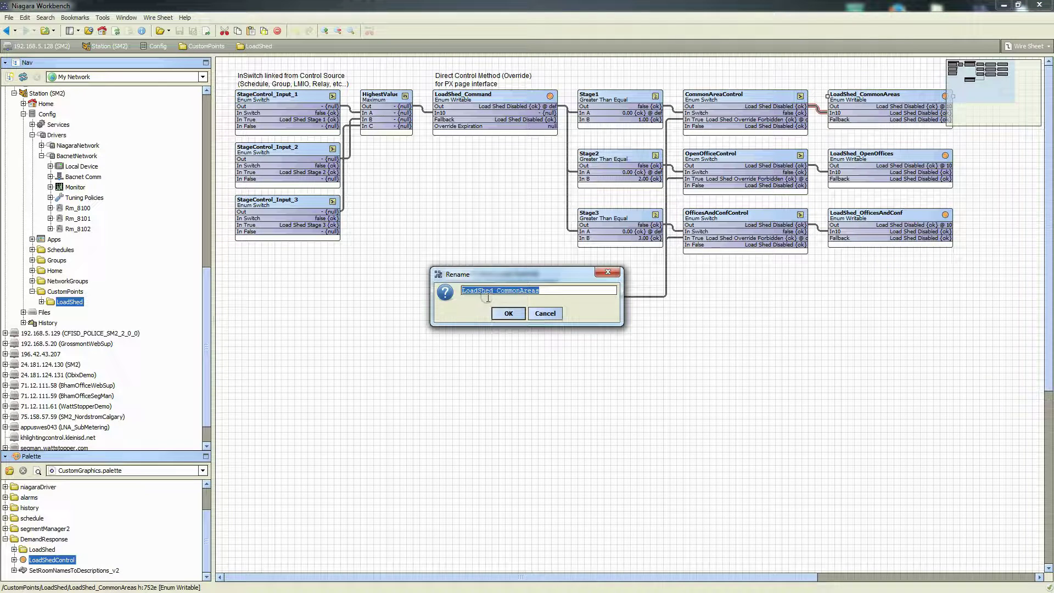
pyautogui.click(544, 314)
pyautogui.click(836, 305)
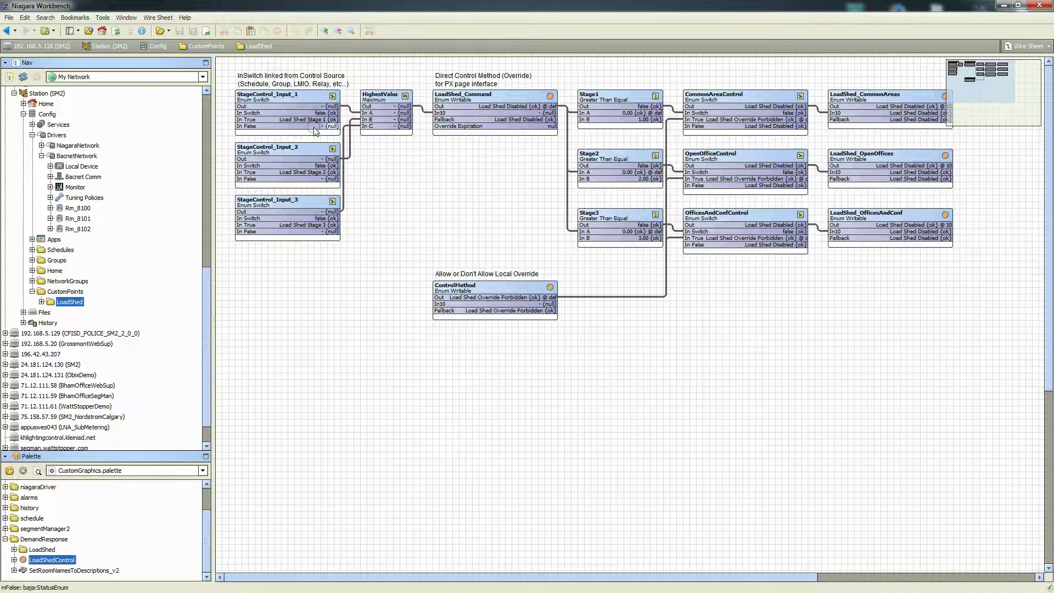
pyautogui.click(264, 98)
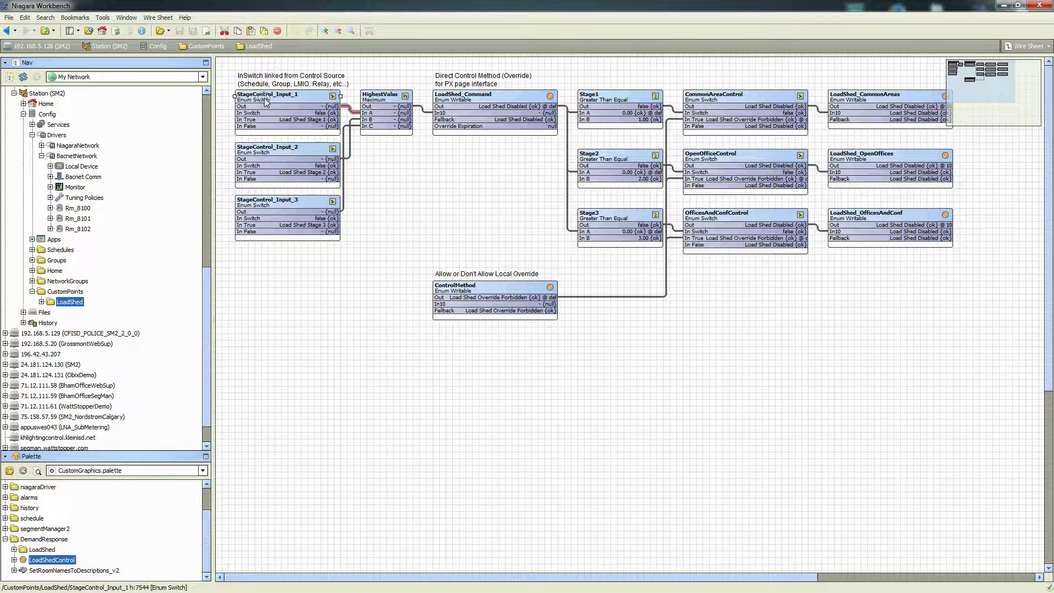
pyautogui.click(278, 152)
pyautogui.click(283, 206)
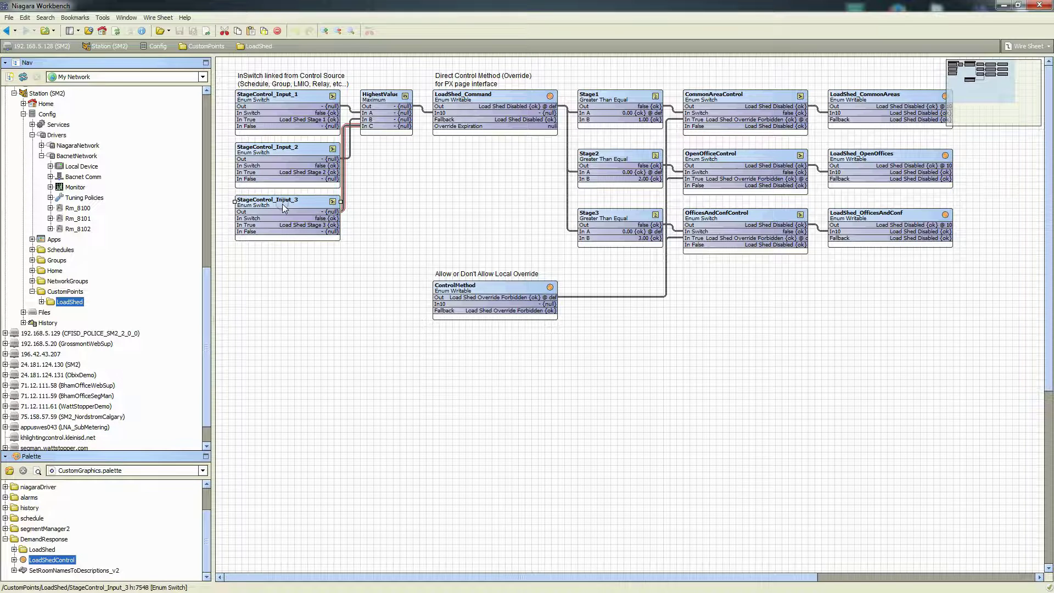
pyautogui.click(295, 113)
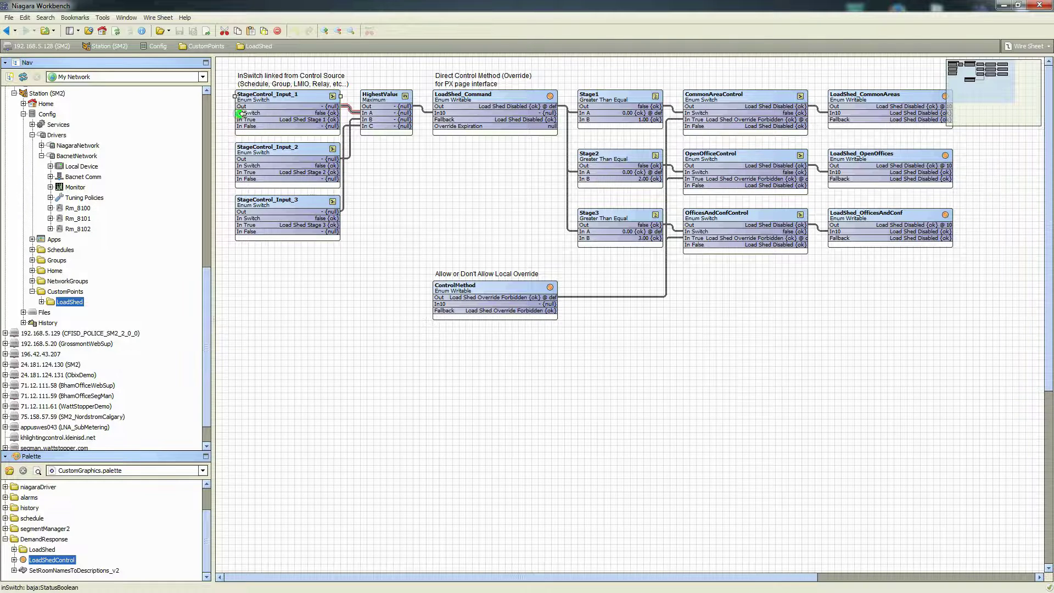
pyautogui.click(243, 212)
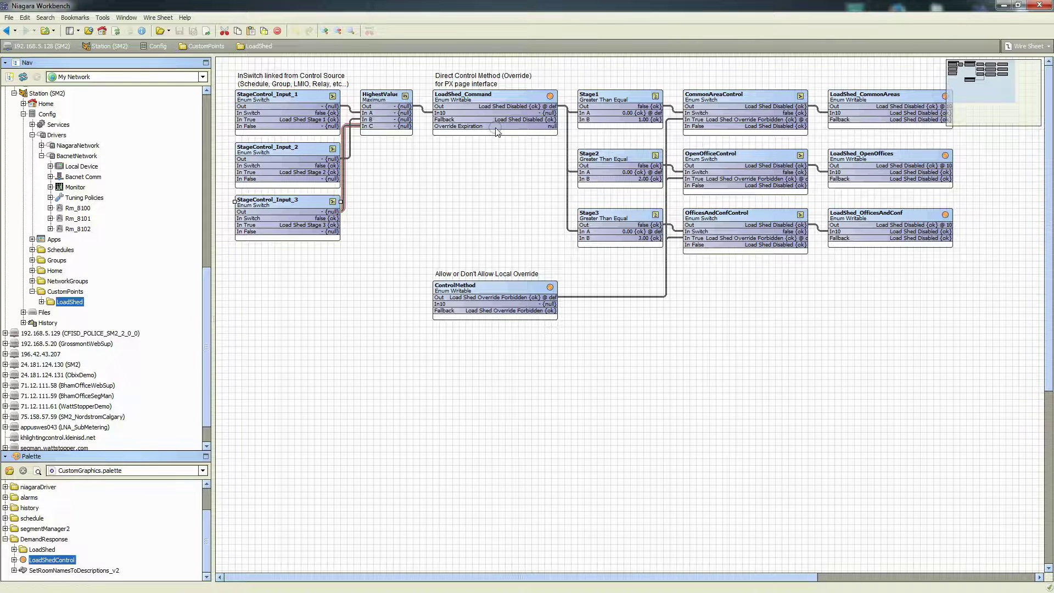
pyautogui.click(493, 104)
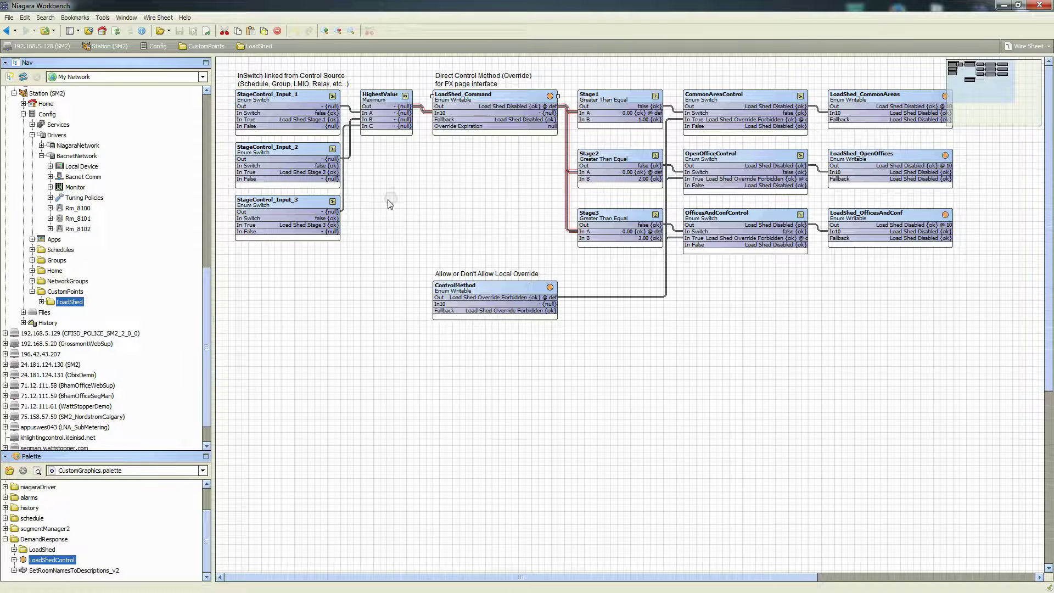
# Set LoadShed_Command's stage override to Load Shed Disabled with Permanent duration
pyautogui.rightClick(499, 111)
pyautogui.click(552, 144)
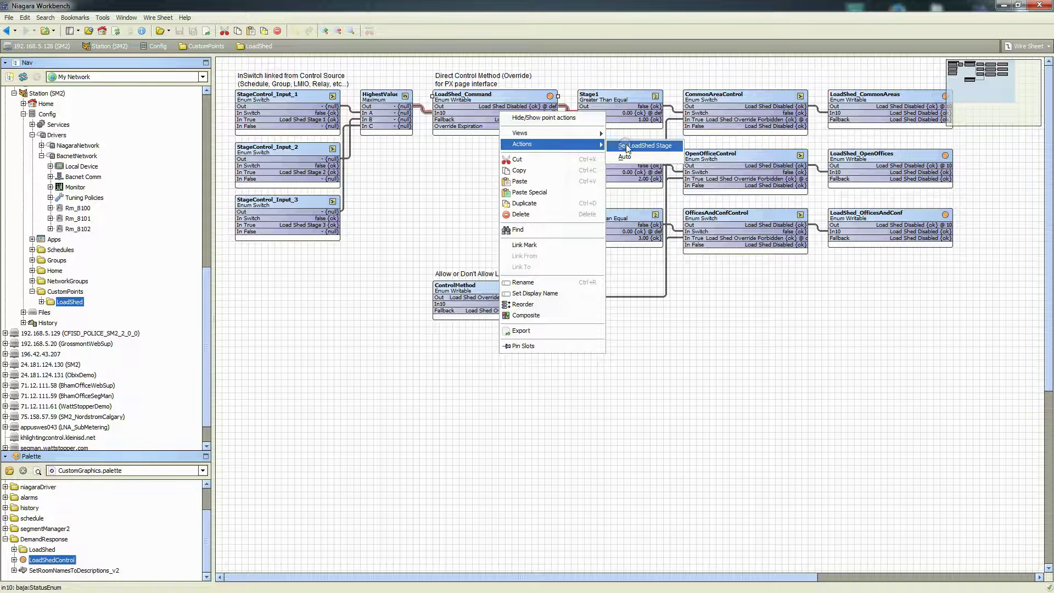
pyautogui.click(657, 146)
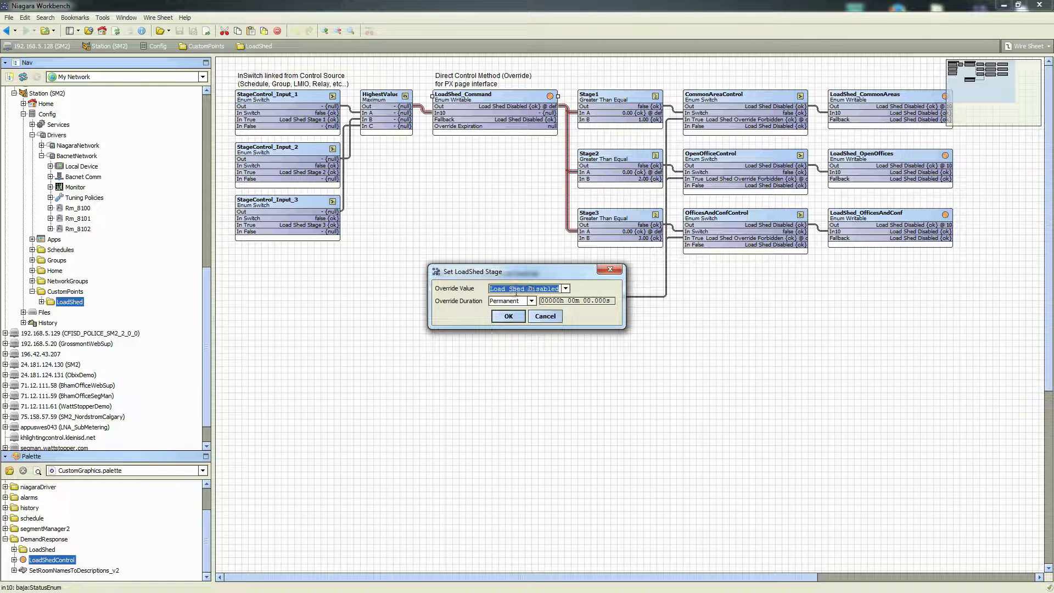
pyautogui.click(565, 289)
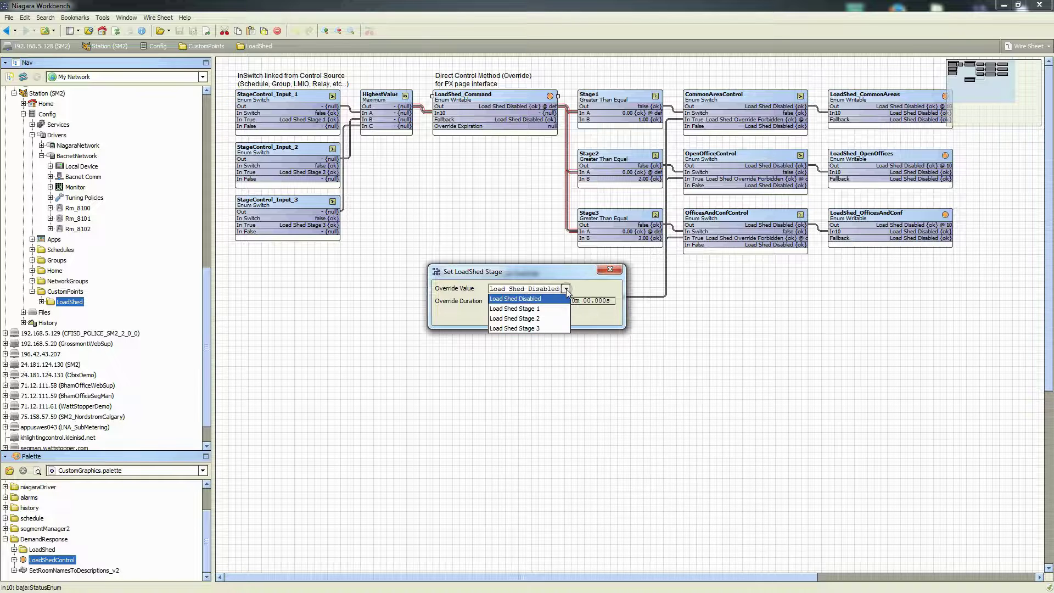
pyautogui.click(565, 288)
pyautogui.click(532, 301)
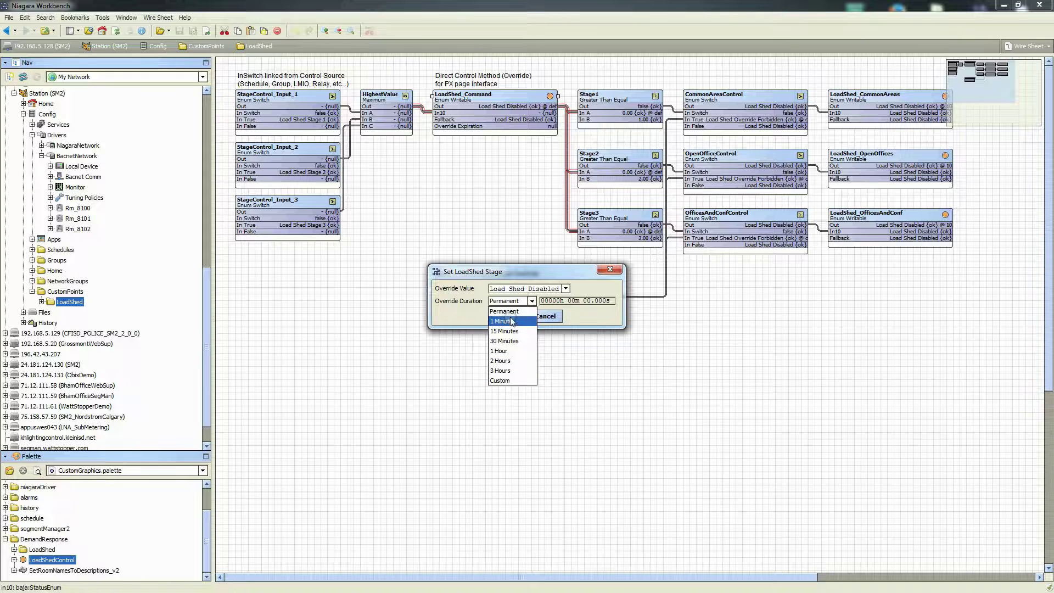
pyautogui.click(567, 290)
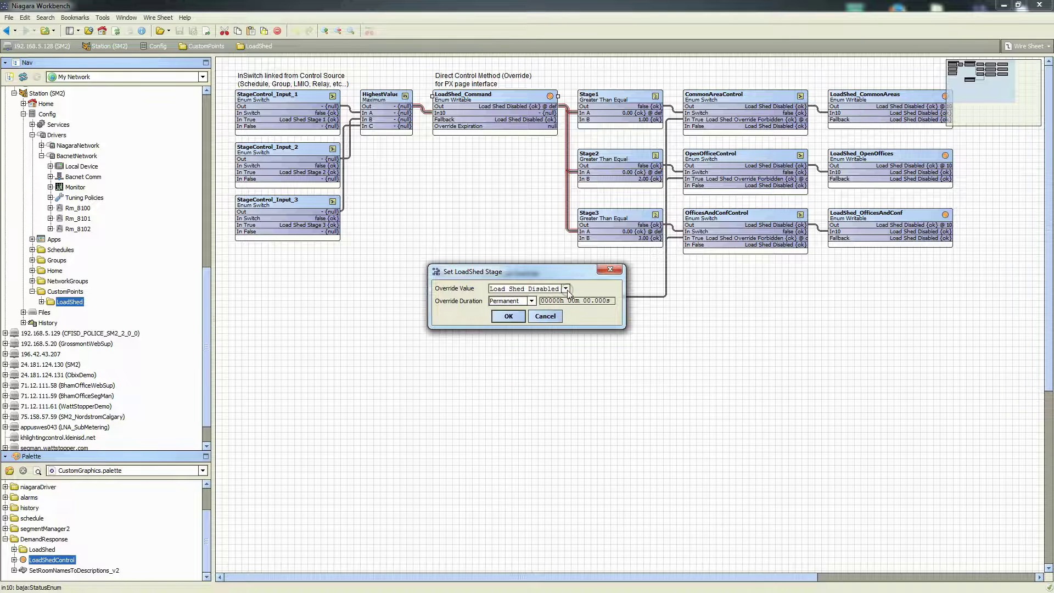
pyautogui.click(567, 289)
pyautogui.click(532, 299)
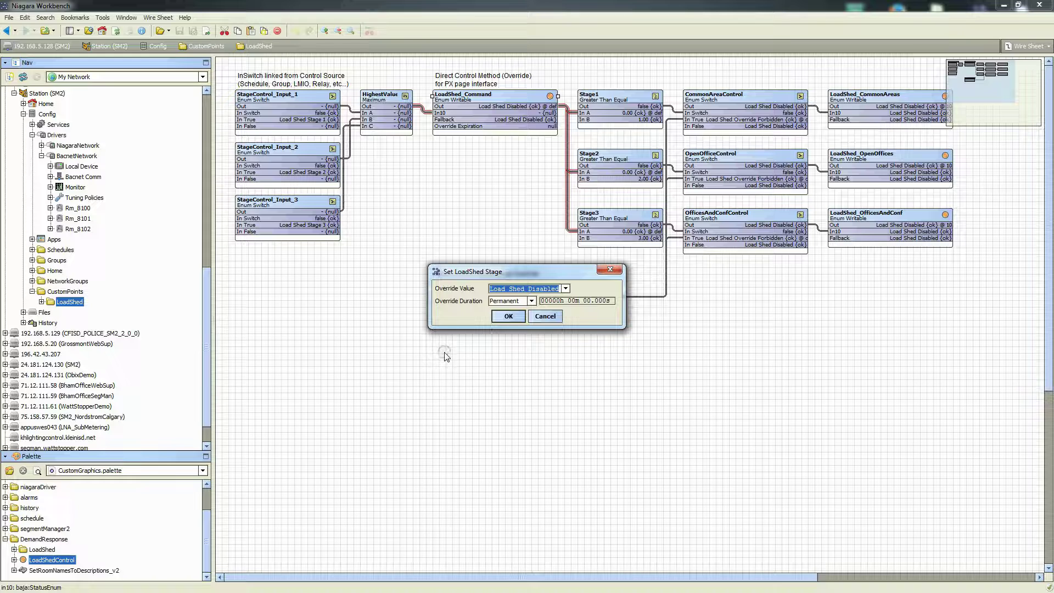
pyautogui.click(506, 317)
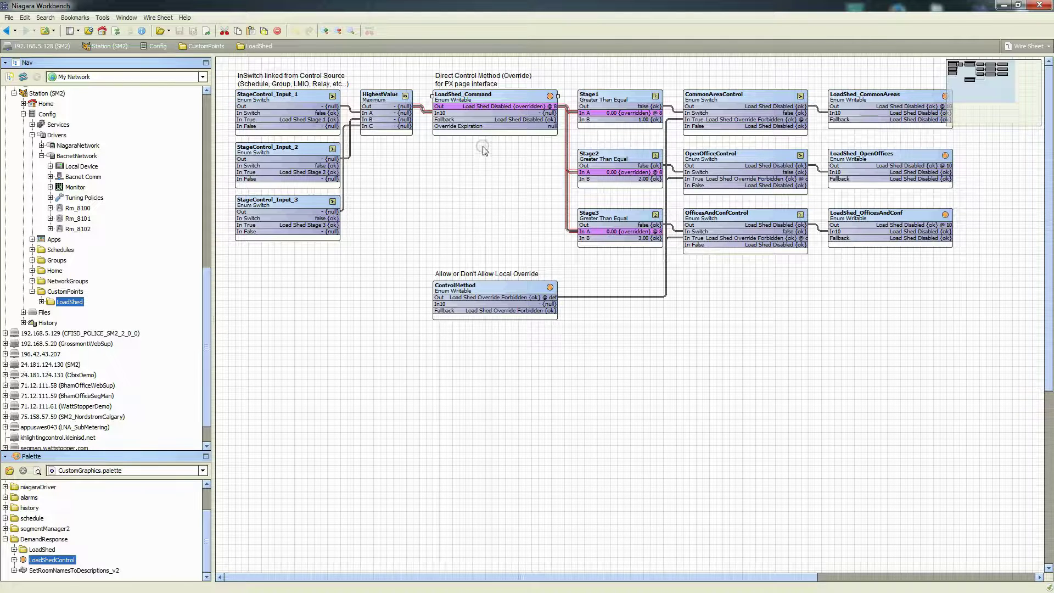
# Select the LoadShed_Command, LoadShed_OpenOffices and LoadShed_OfficesAndConf blocks to trace their links
pyautogui.click(475, 106)
pyautogui.click(864, 154)
pyautogui.click(859, 216)
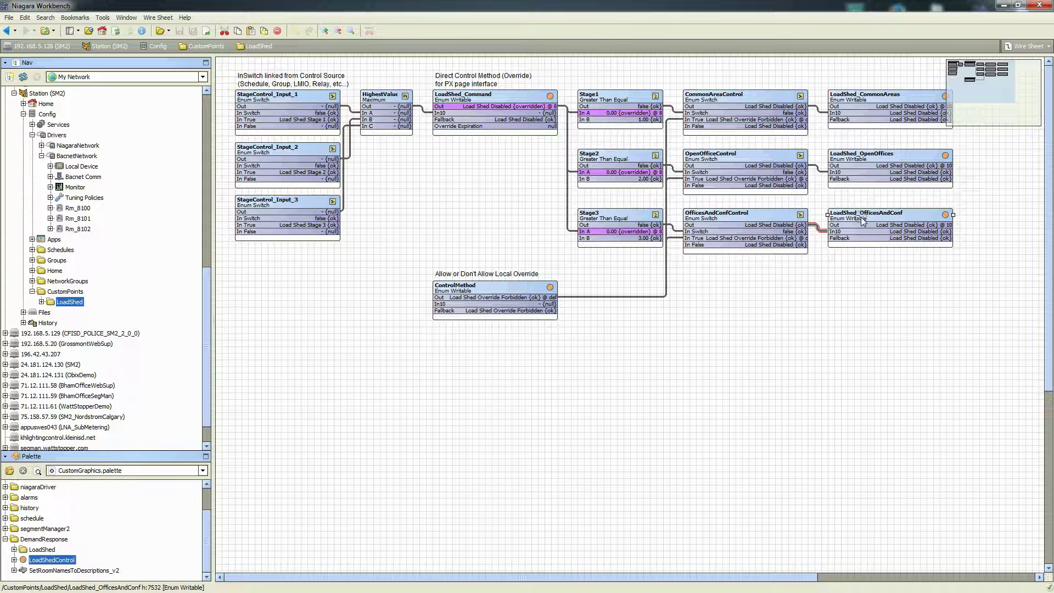
pyautogui.click(632, 264)
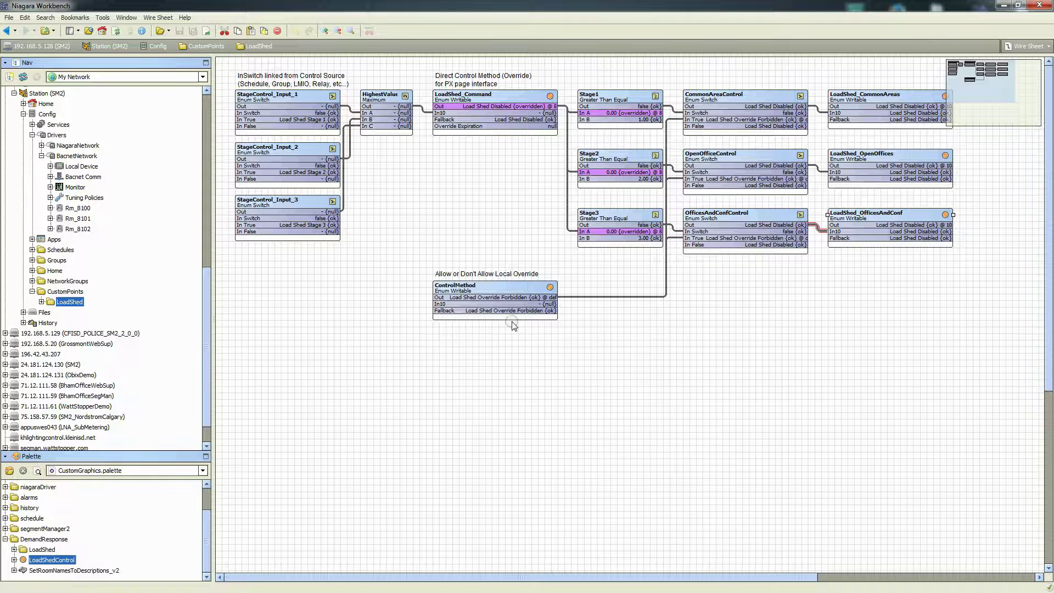
# Open the Set action for ControlMethod, currently at Load Shed Override Forbidden
pyautogui.rightClick(486, 295)
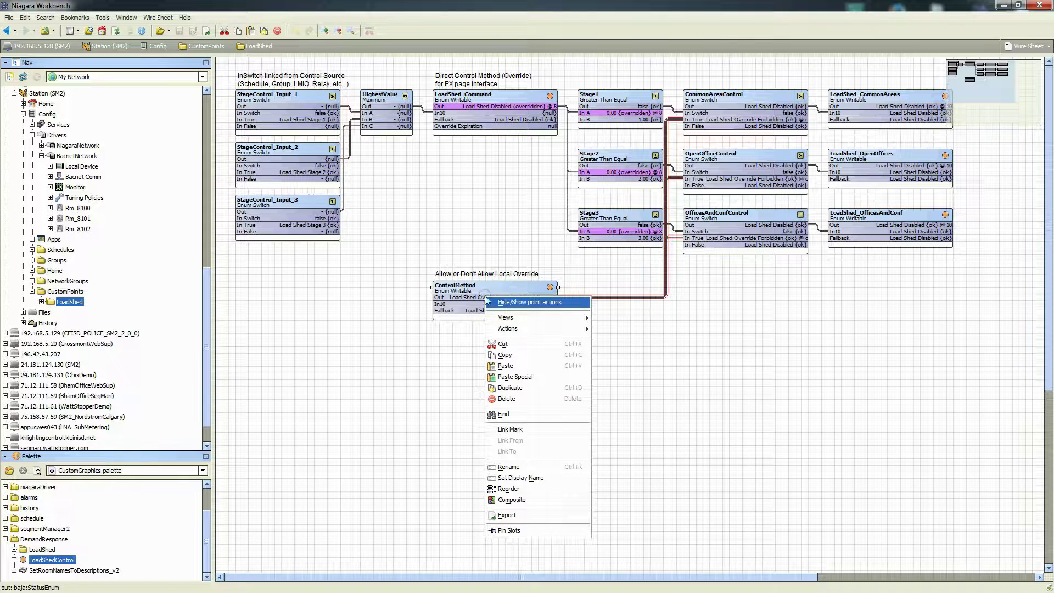
pyautogui.click(561, 329)
pyautogui.click(607, 330)
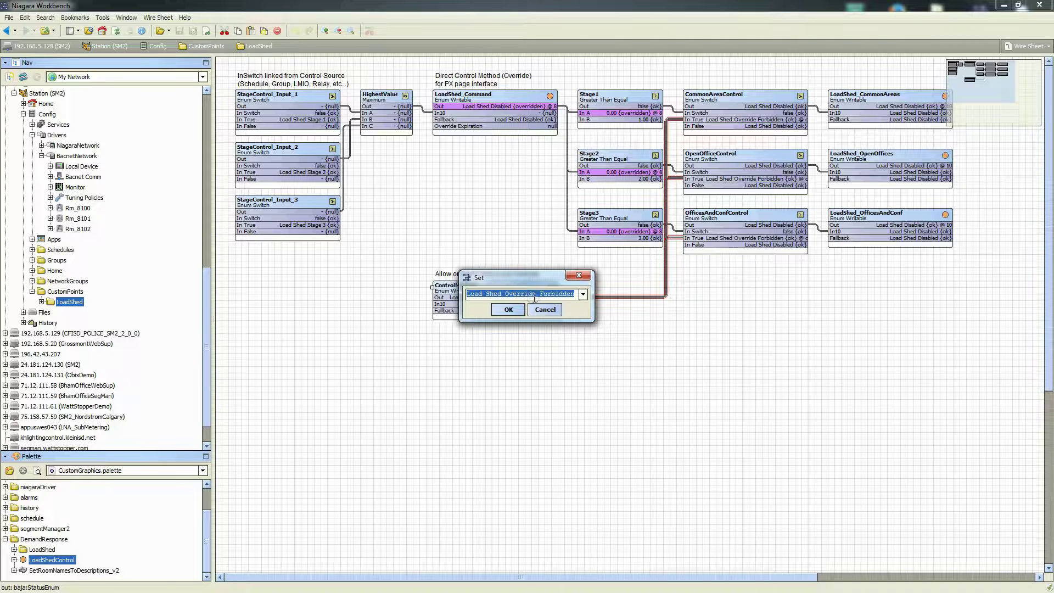
# Set ControlMethod to Load Shed Override Allowed
pyautogui.click(583, 295)
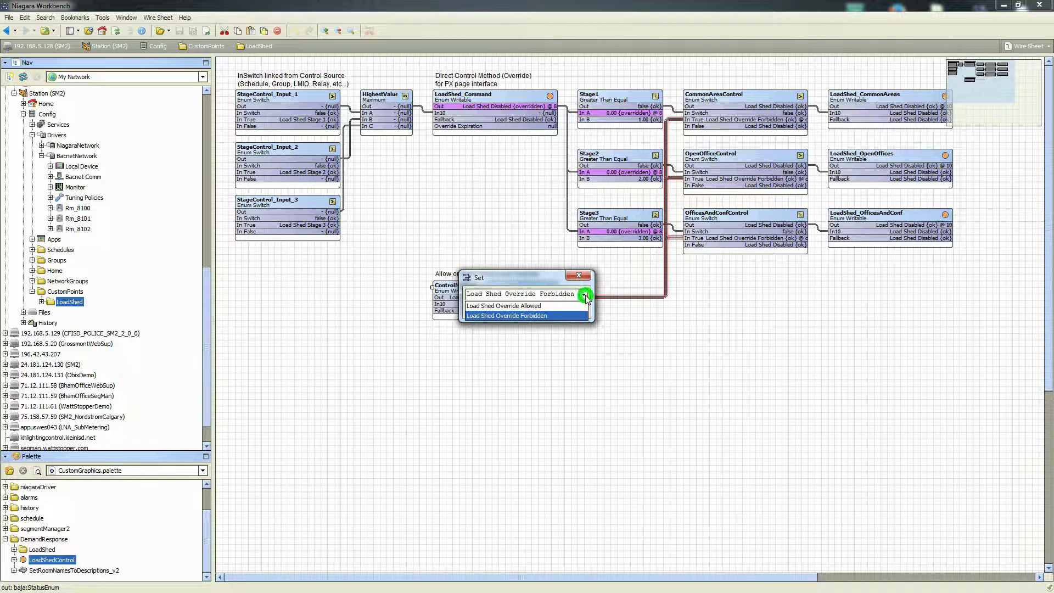
pyautogui.click(530, 306)
pyautogui.click(508, 310)
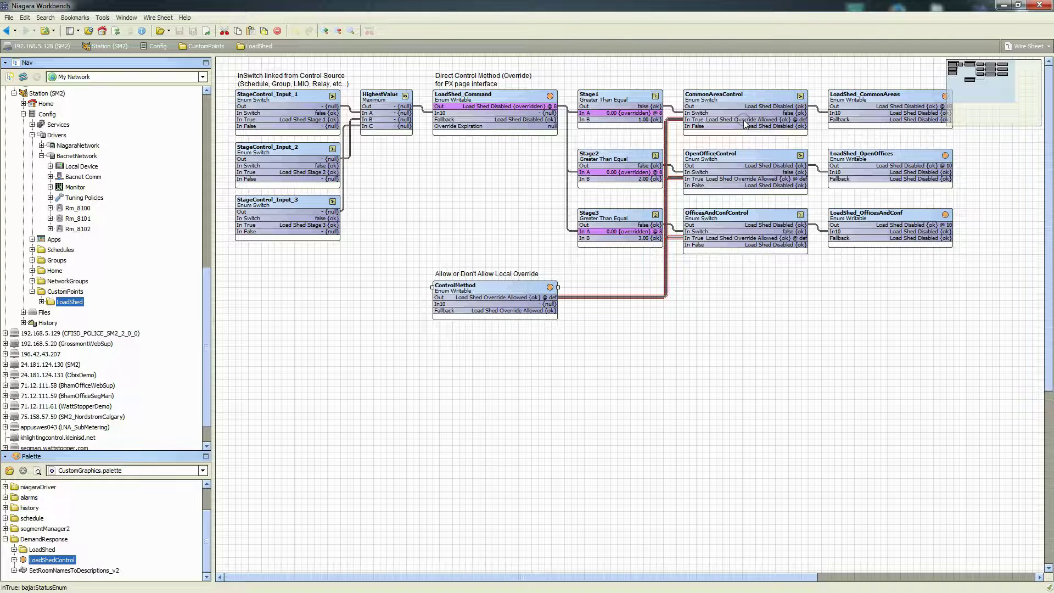
# Override LoadShed_Command to Load Shed Stage 1 with Set LoadShed Stage
pyautogui.rightClick(499, 100)
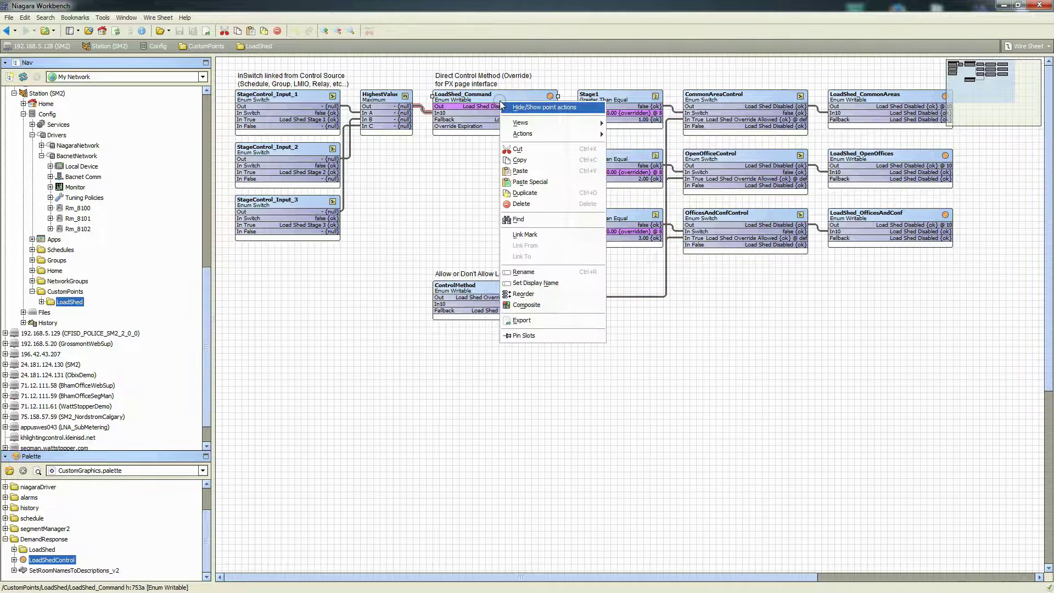
pyautogui.moveTo(546, 137)
pyautogui.click(641, 136)
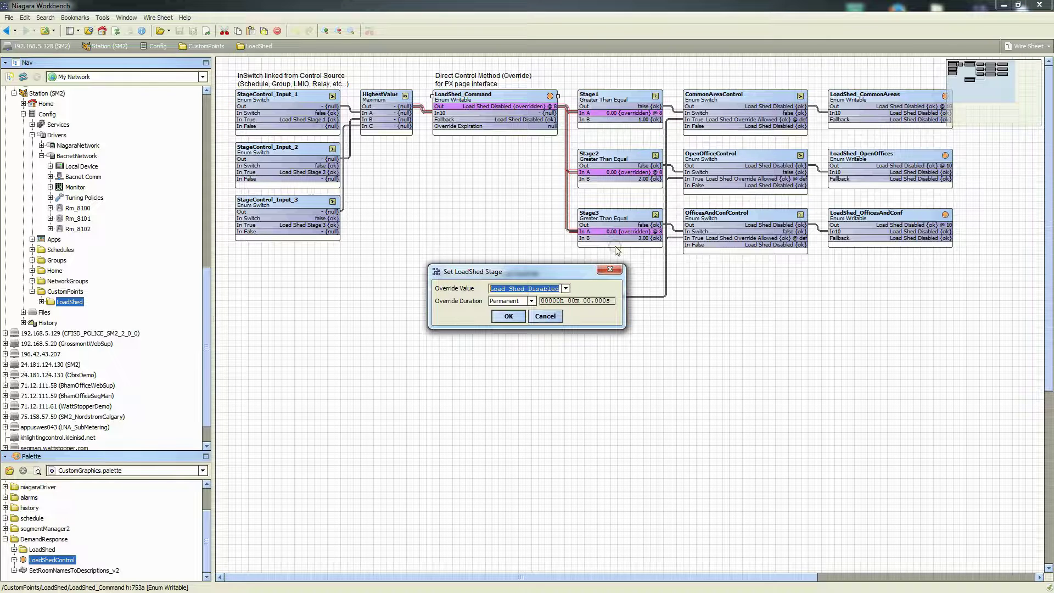
pyautogui.click(565, 289)
pyautogui.click(533, 309)
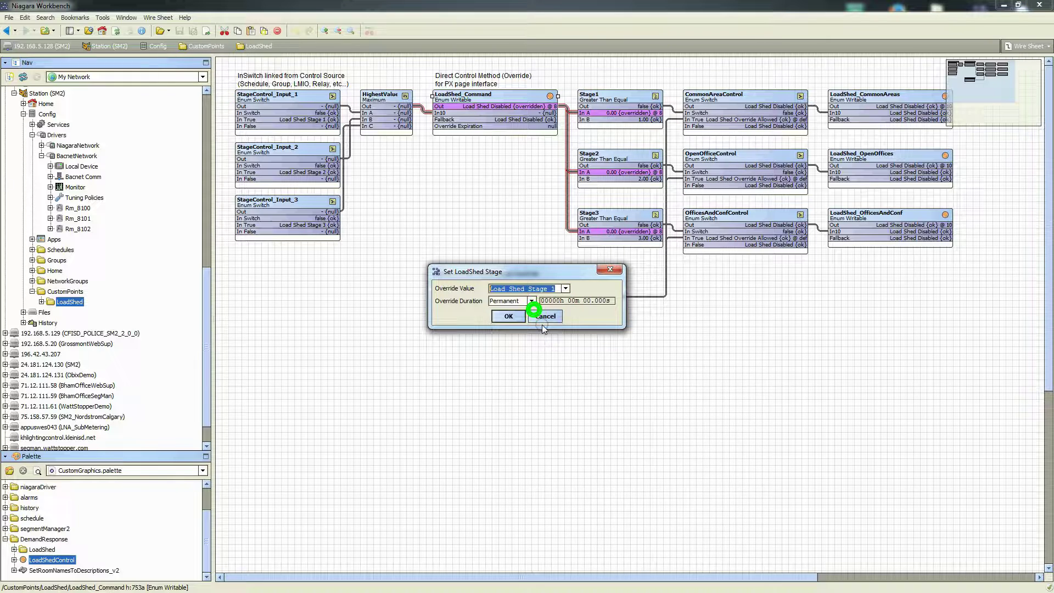
pyautogui.click(507, 317)
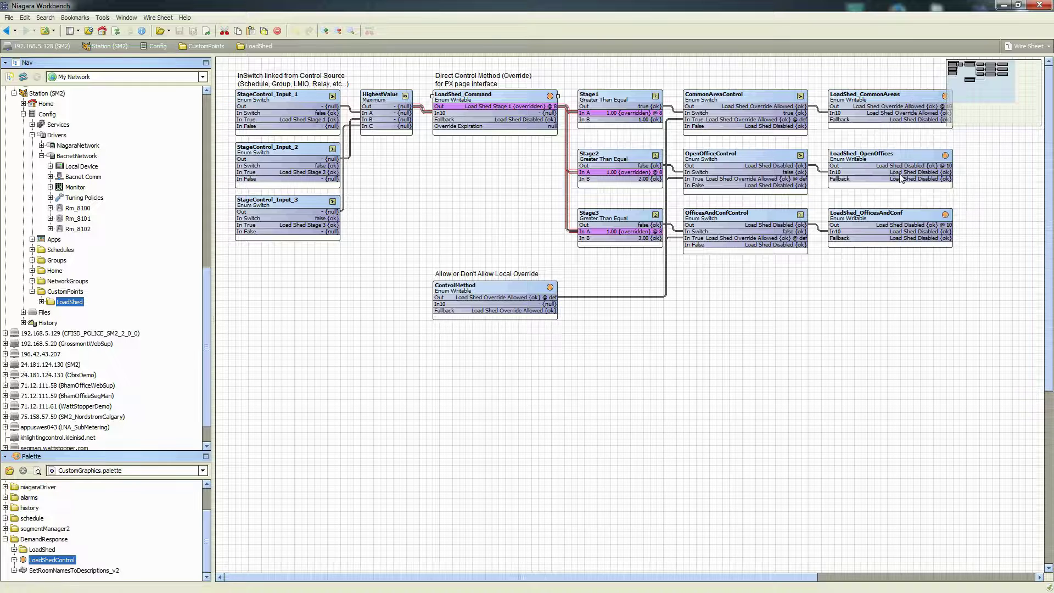
# Set ControlMethod back to Load Shed Override Forbidden
pyautogui.rightClick(494, 297)
pyautogui.moveTo(539, 330)
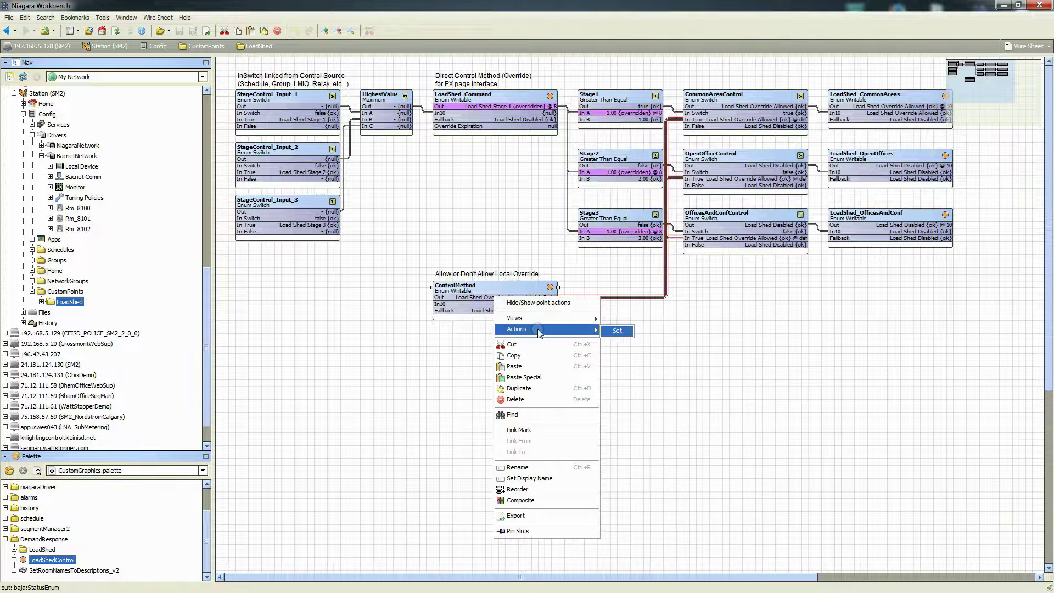
pyautogui.click(617, 331)
pyautogui.click(582, 295)
pyautogui.click(542, 315)
pyautogui.click(508, 310)
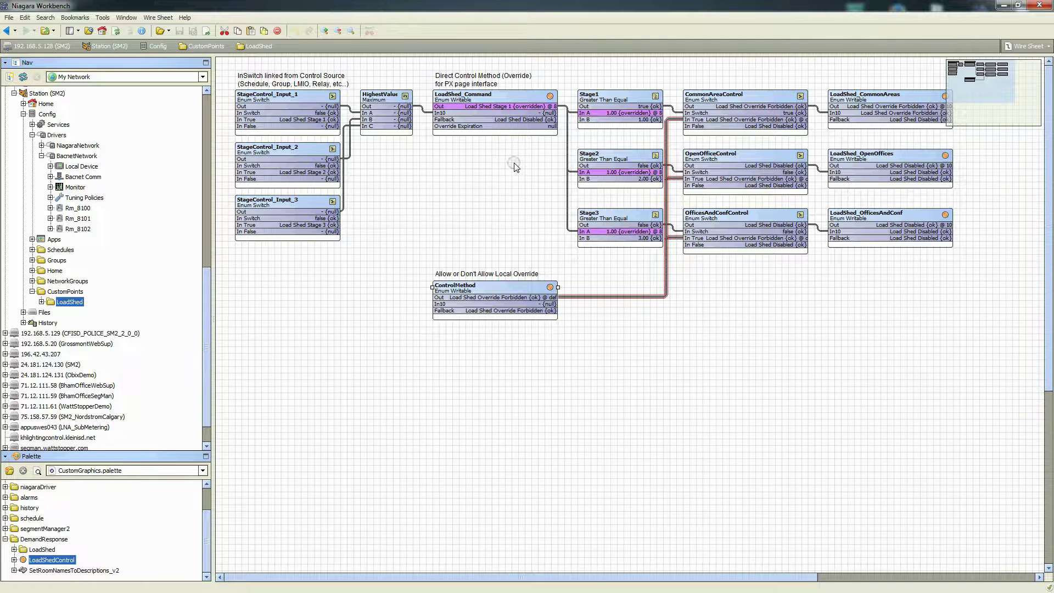
# Override LoadShed_Command to Load Shed Stage 2 and check the CommonAreas and OpenOffices links
pyautogui.rightClick(504, 133)
pyautogui.moveTo(546, 159)
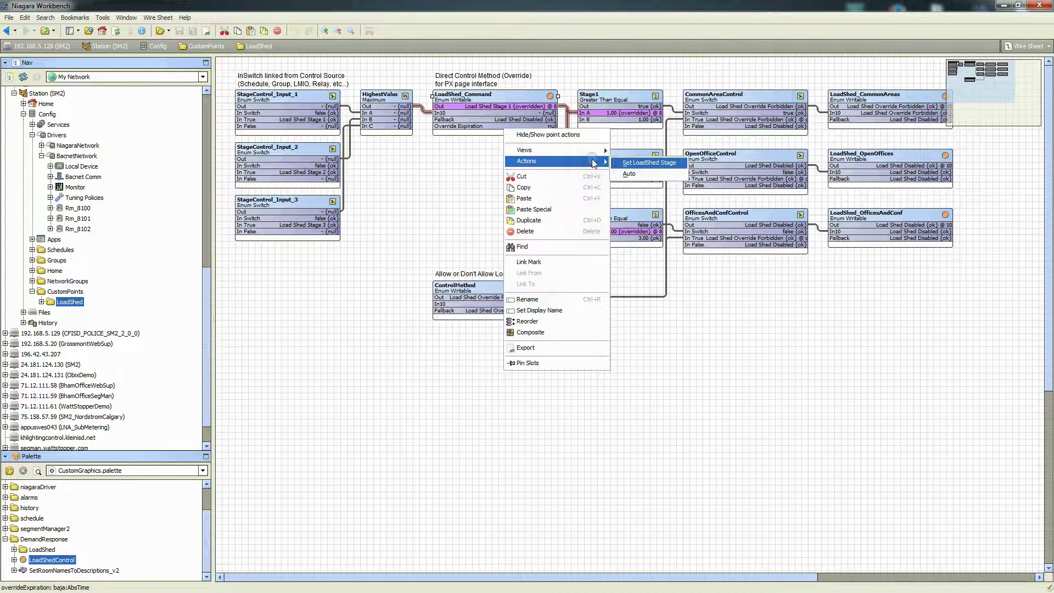
pyautogui.click(640, 162)
pyautogui.click(565, 288)
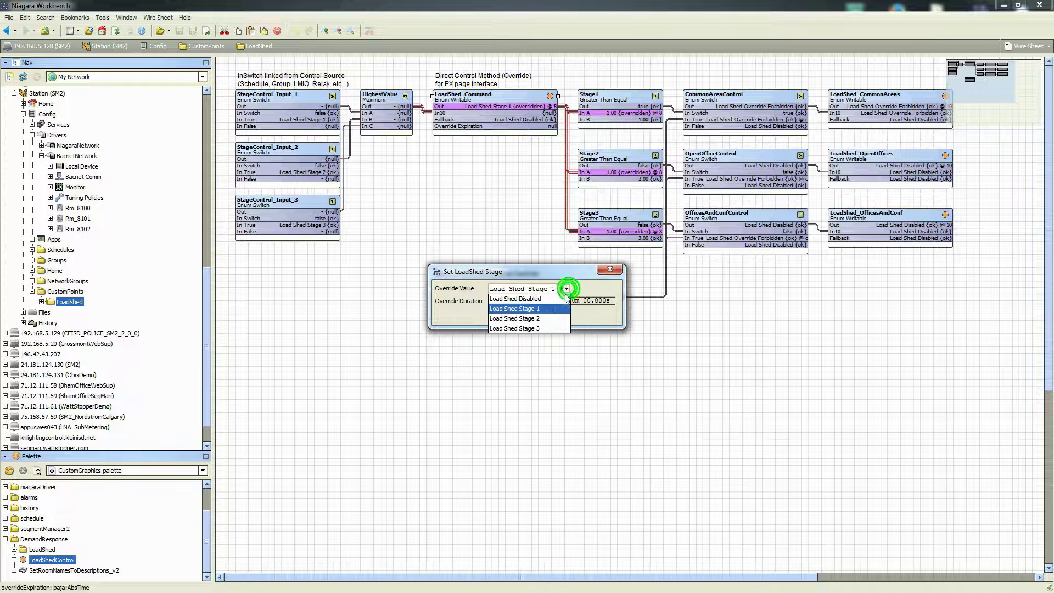
pyautogui.click(545, 317)
pyautogui.click(504, 317)
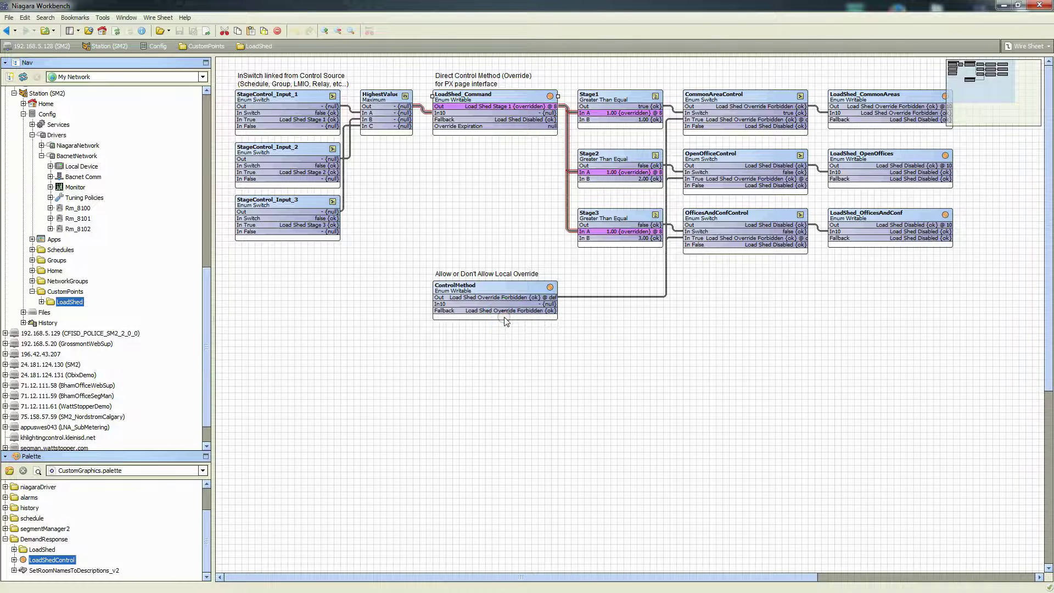
pyautogui.click(909, 115)
pyautogui.click(916, 167)
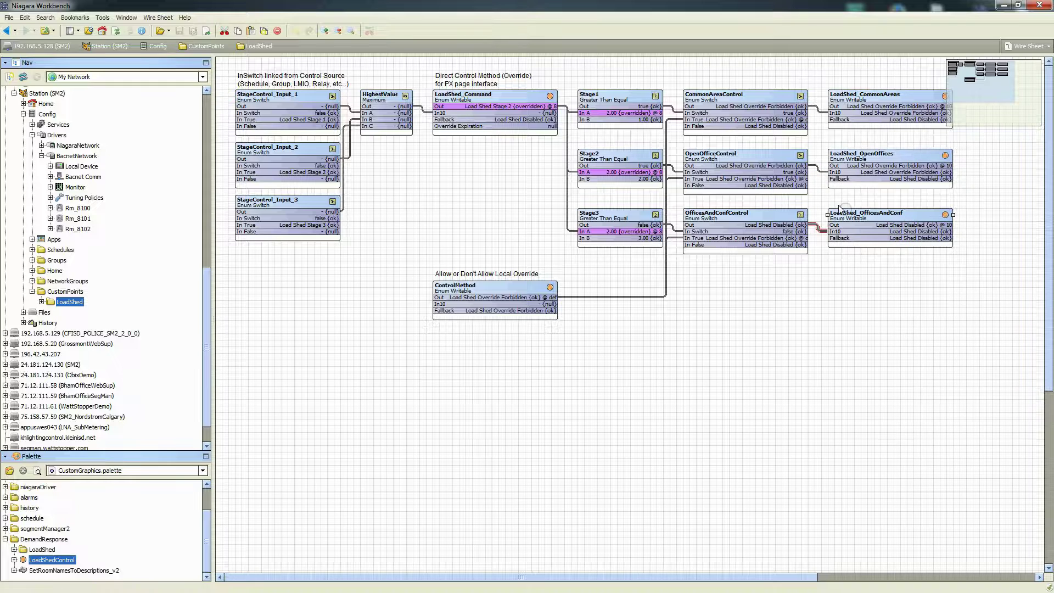
# Override LoadShed_Command to Load Shed Stage 3 with Set LoadShed Stage
pyautogui.rightClick(496, 117)
pyautogui.moveTo(571, 148)
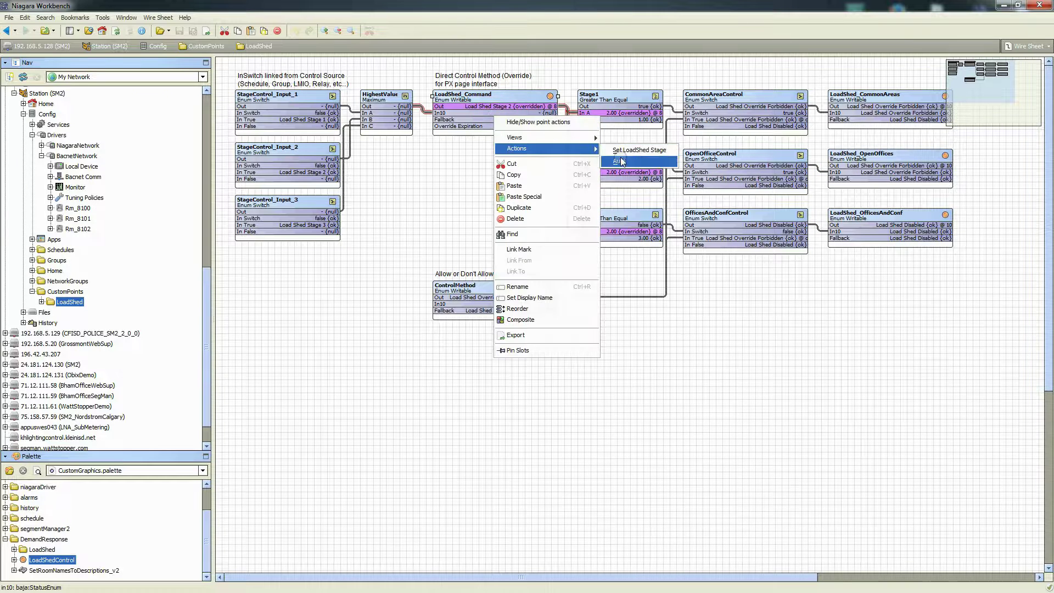
pyautogui.click(637, 150)
pyautogui.click(565, 288)
pyautogui.click(528, 328)
pyautogui.click(516, 317)
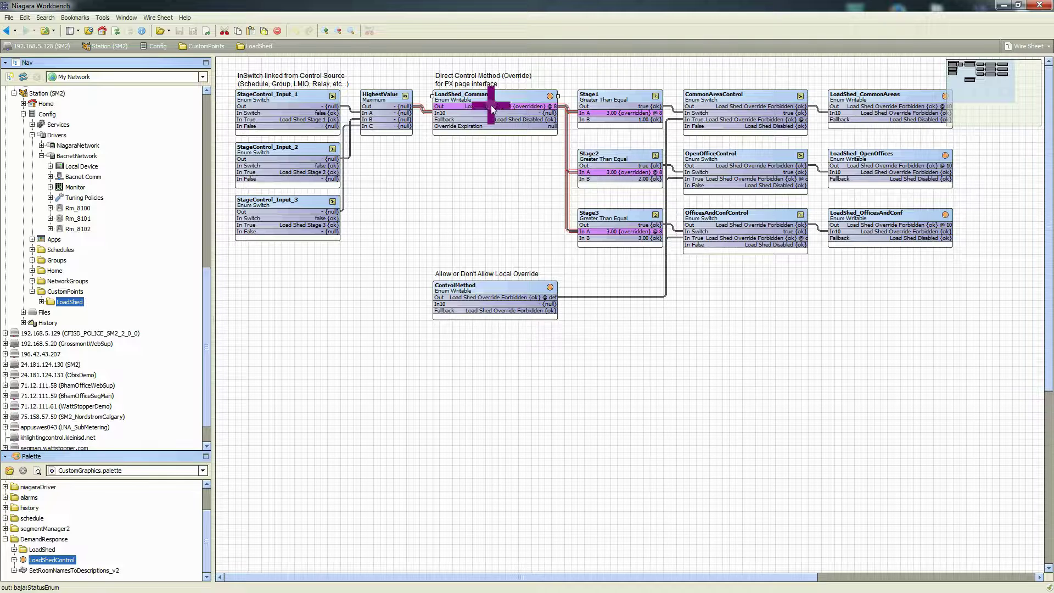
# Return LoadShed_Command to Auto control
pyautogui.rightClick(490, 104)
pyautogui.moveTo(541, 142)
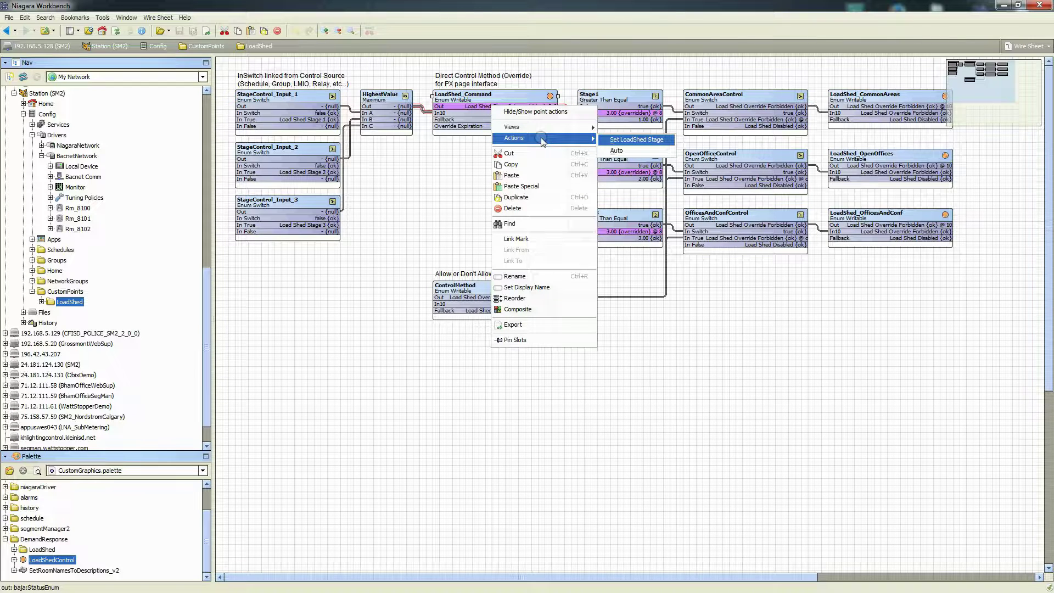
pyautogui.click(621, 154)
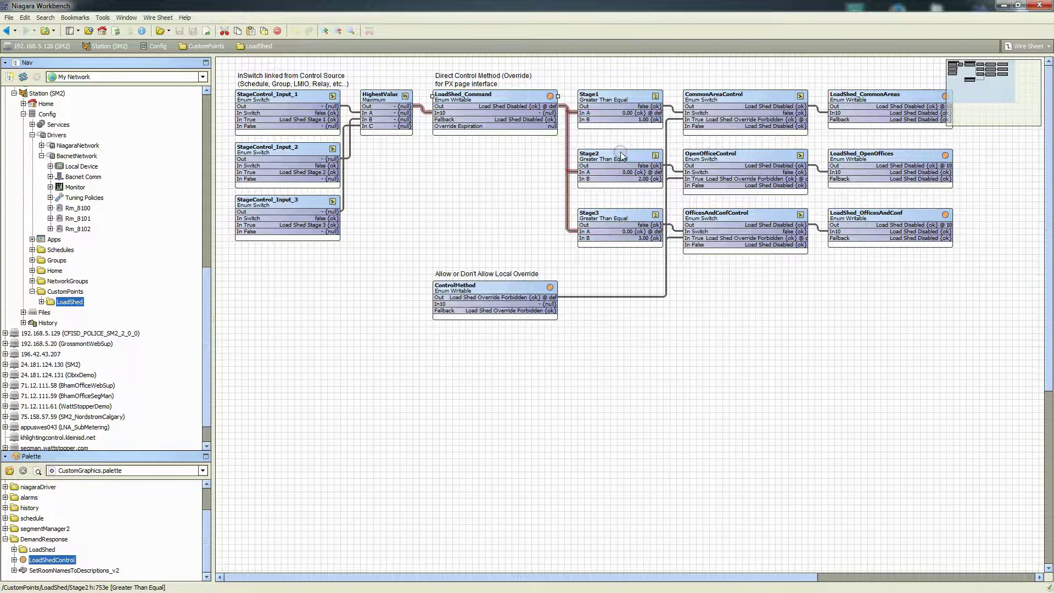
# Trace StageControl_Input_1, _2 and _3 links, then clear the selection
pyautogui.click(248, 107)
pyautogui.click(256, 160)
pyautogui.click(255, 211)
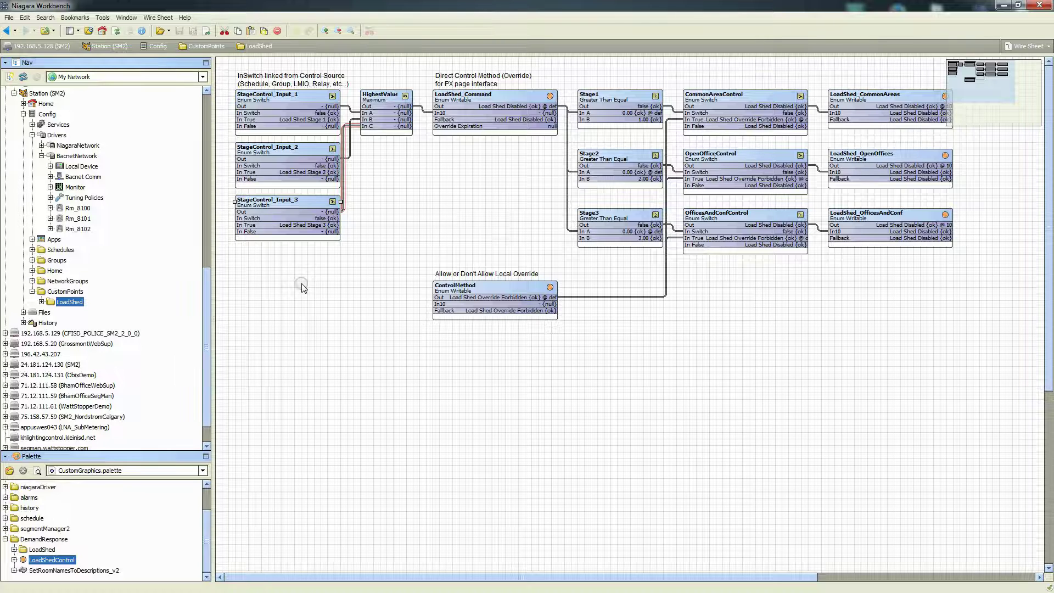
pyautogui.click(301, 283)
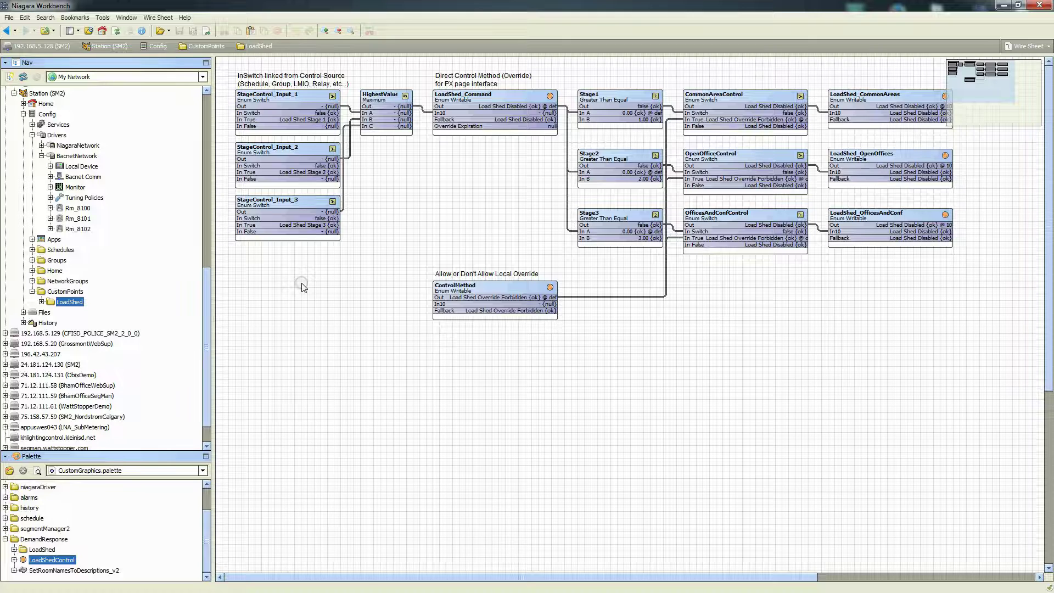
pyautogui.click(743, 190)
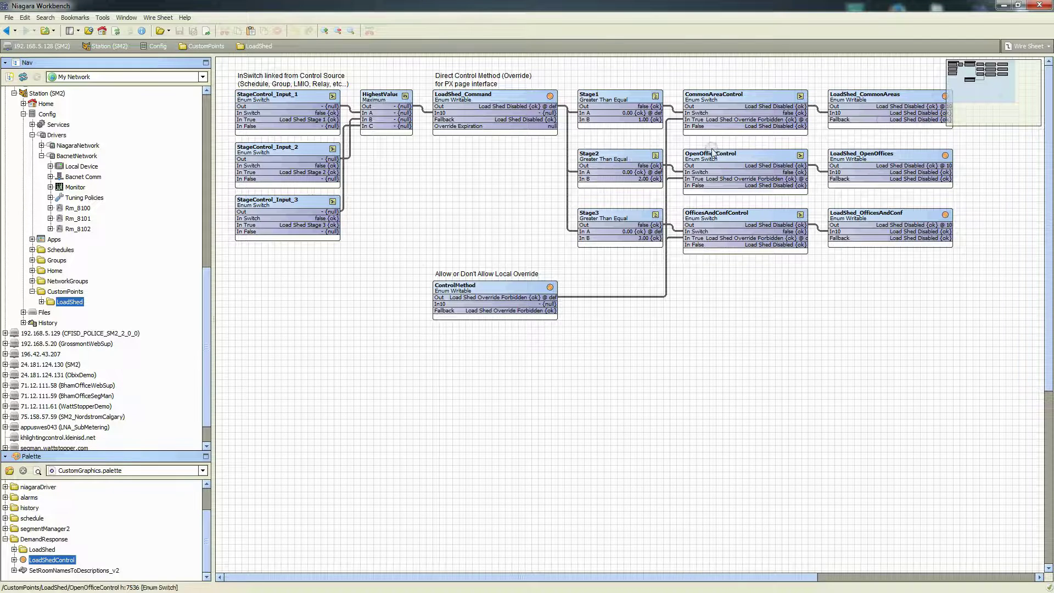
pyautogui.click(870, 109)
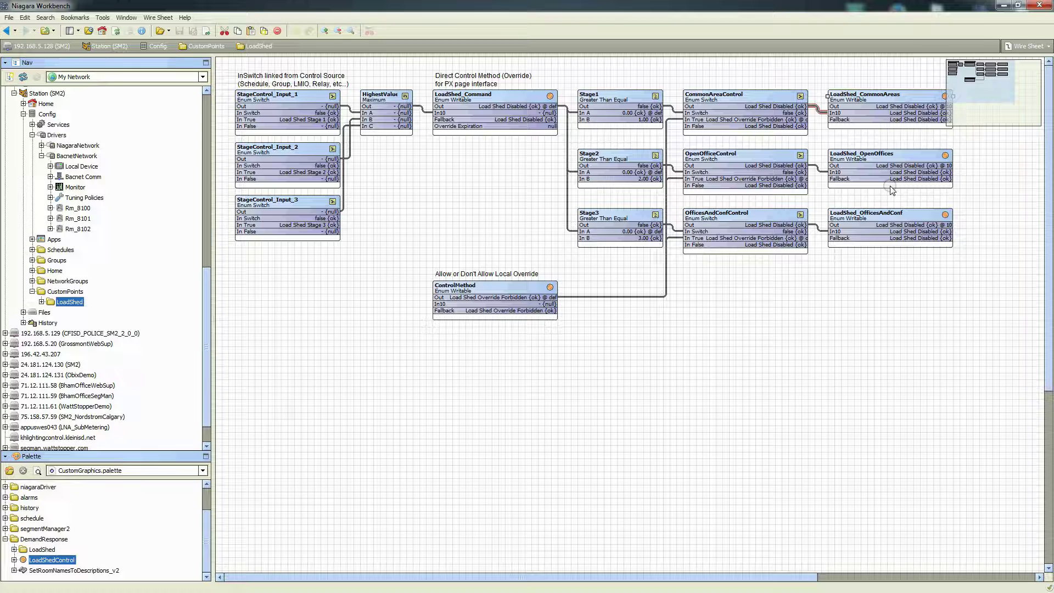
pyautogui.click(245, 102)
pyautogui.click(418, 192)
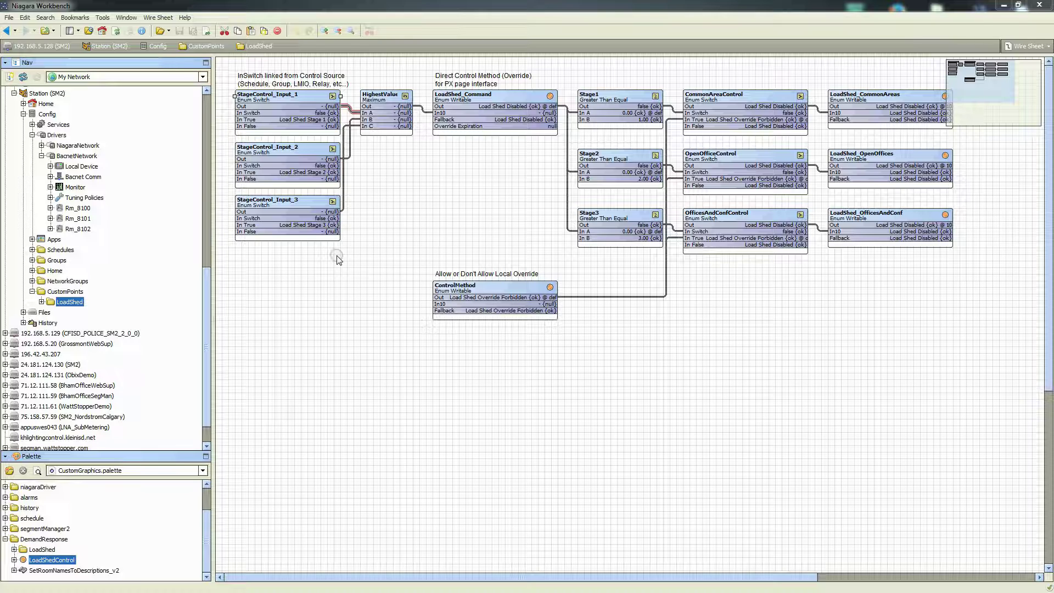
pyautogui.click(856, 102)
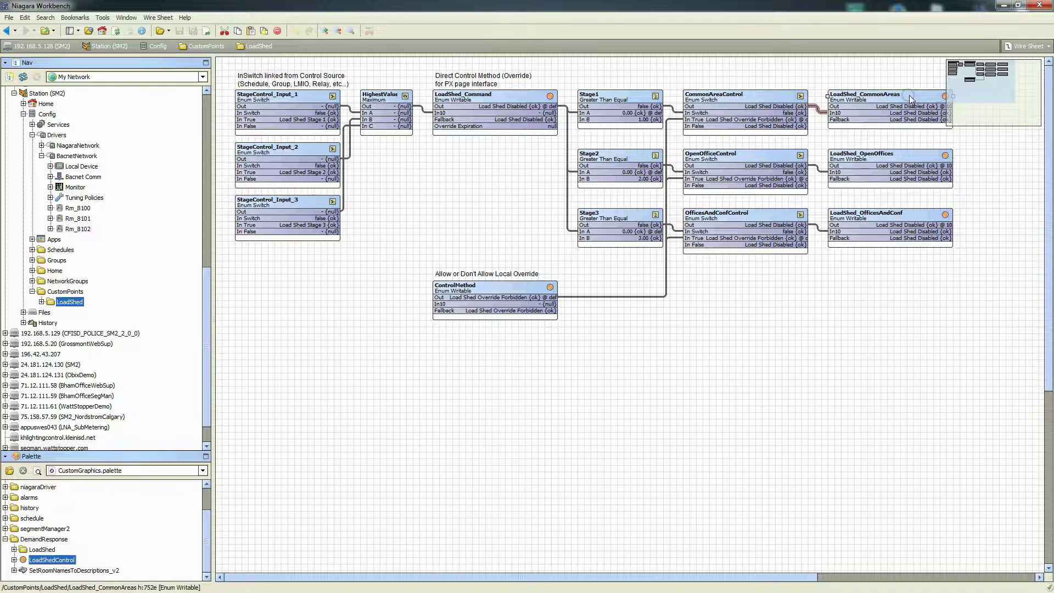
# Link-mark LoadShed_CommonAreas, then expand Rm_B100 > Points and right-click its LoadShedControl point
pyautogui.rightClick(870, 100)
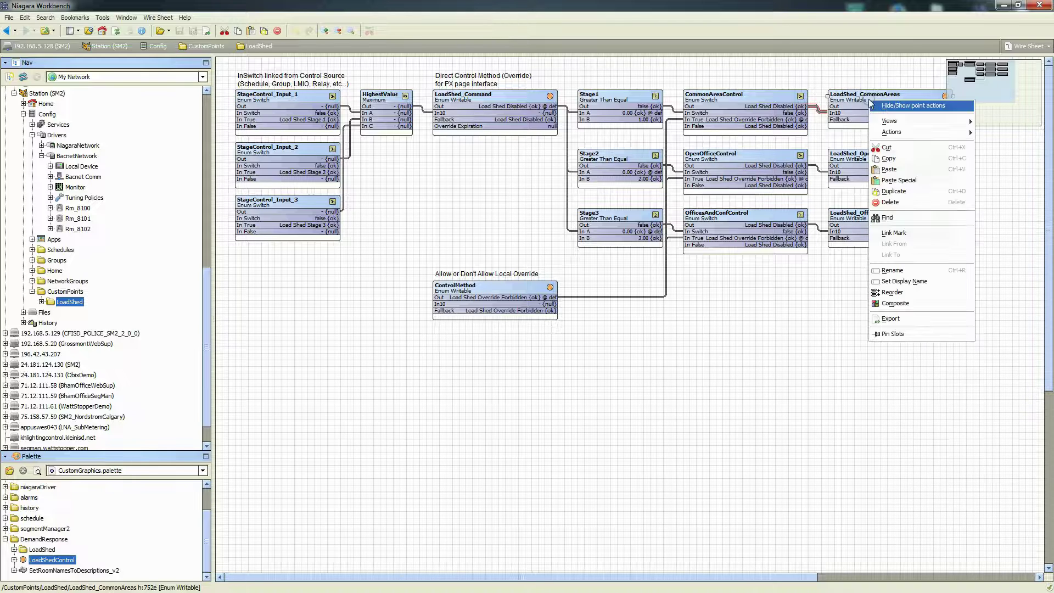
pyautogui.click(895, 233)
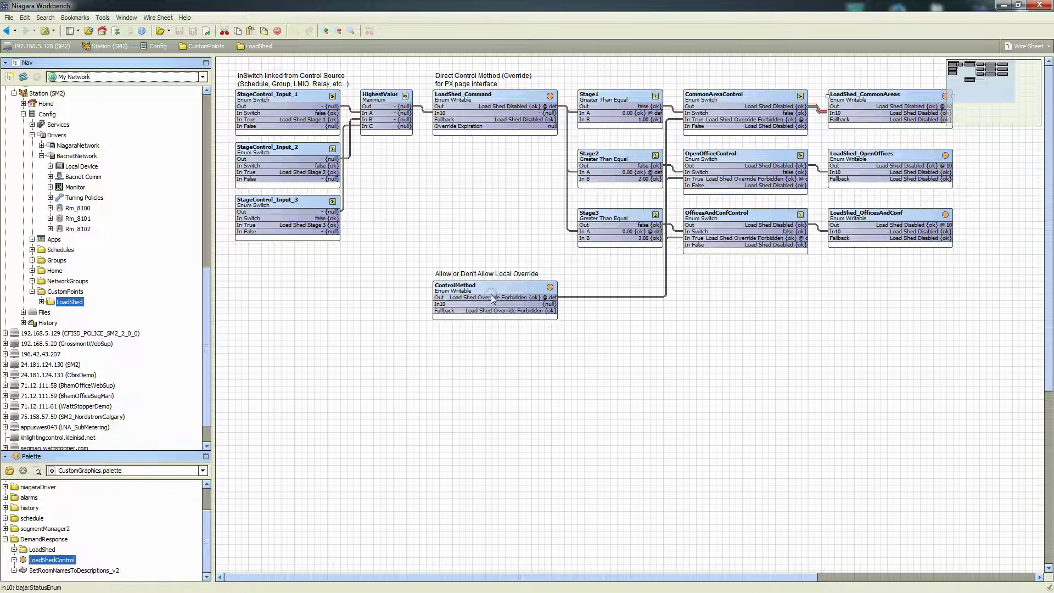
pyautogui.click(76, 209)
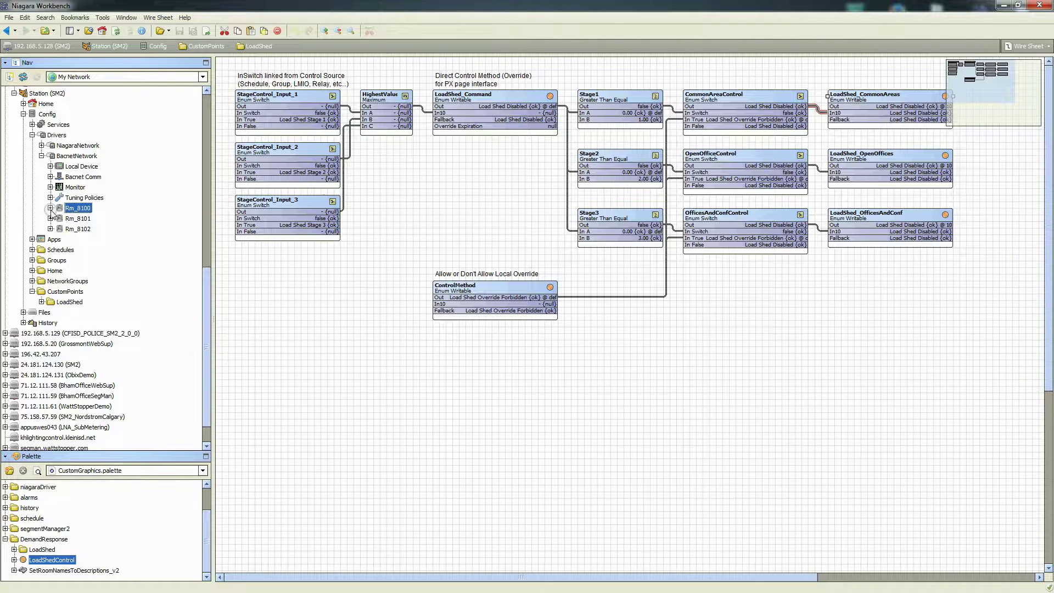
pyautogui.click(50, 208)
pyautogui.click(82, 230)
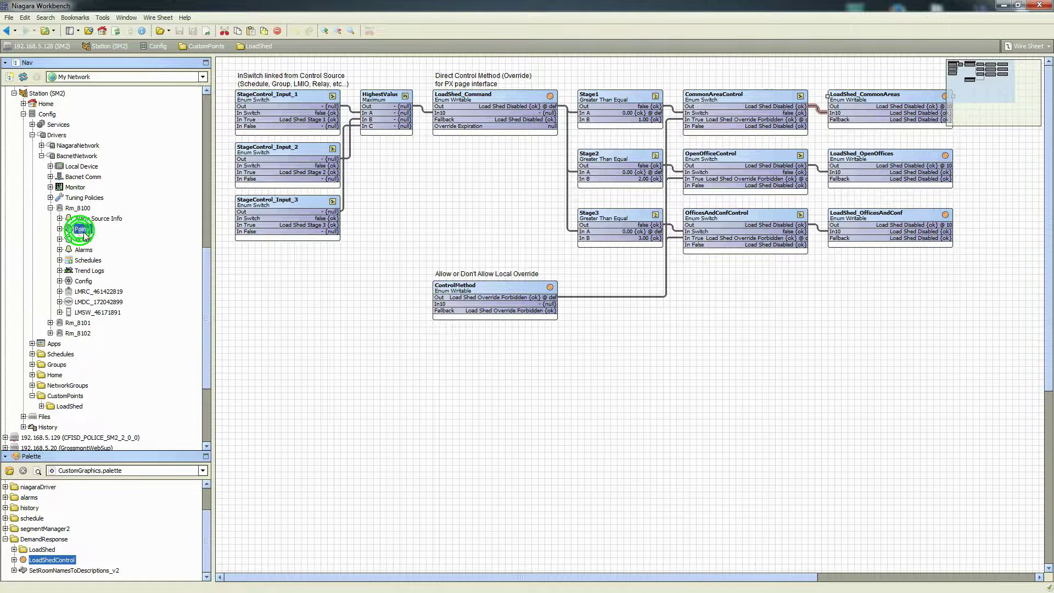
pyautogui.click(59, 228)
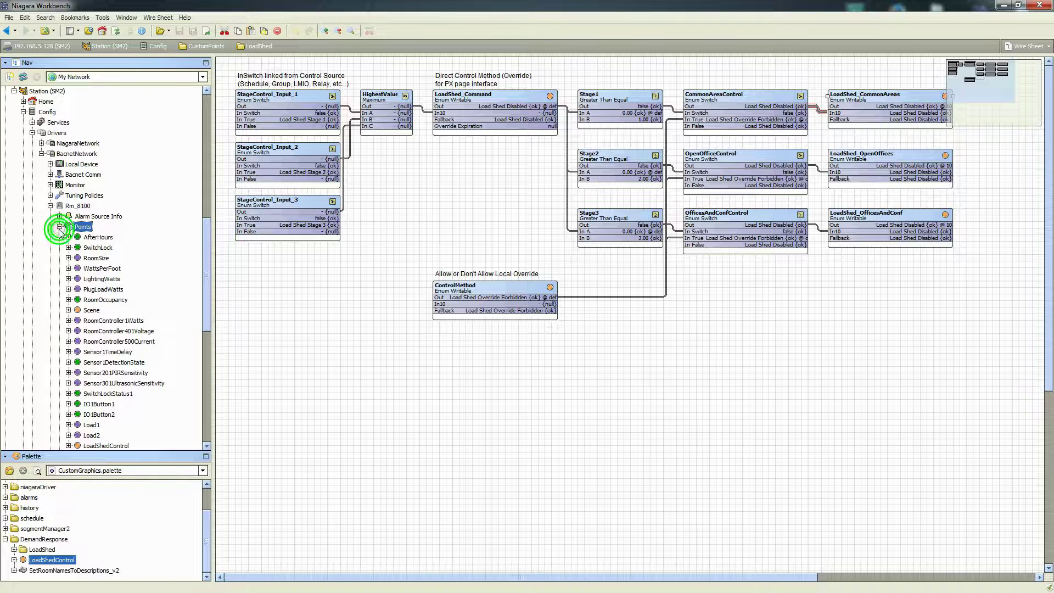
pyautogui.scroll(-2, 60, 231)
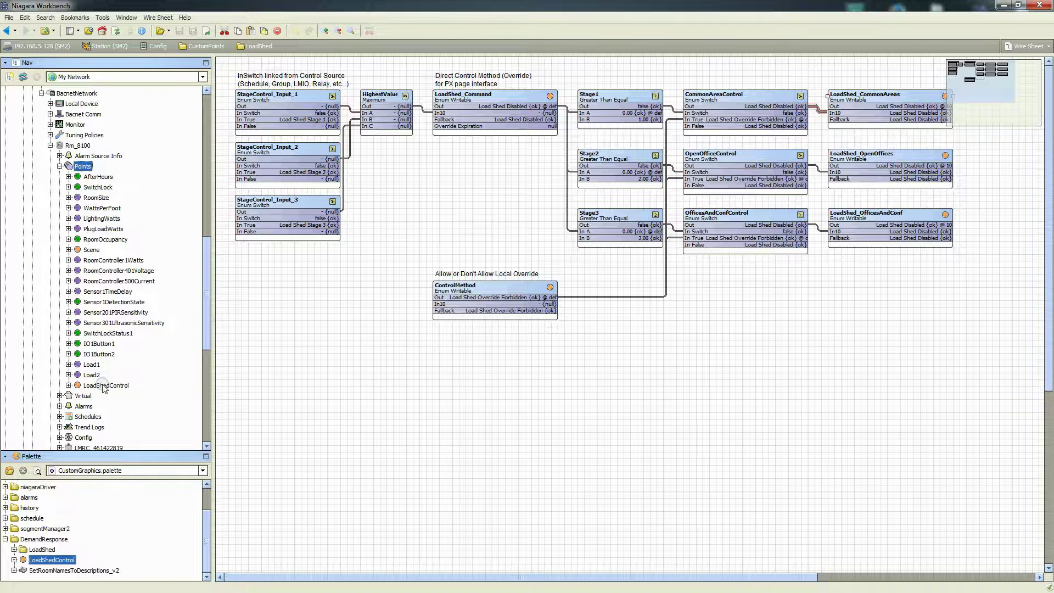
pyautogui.click(105, 386)
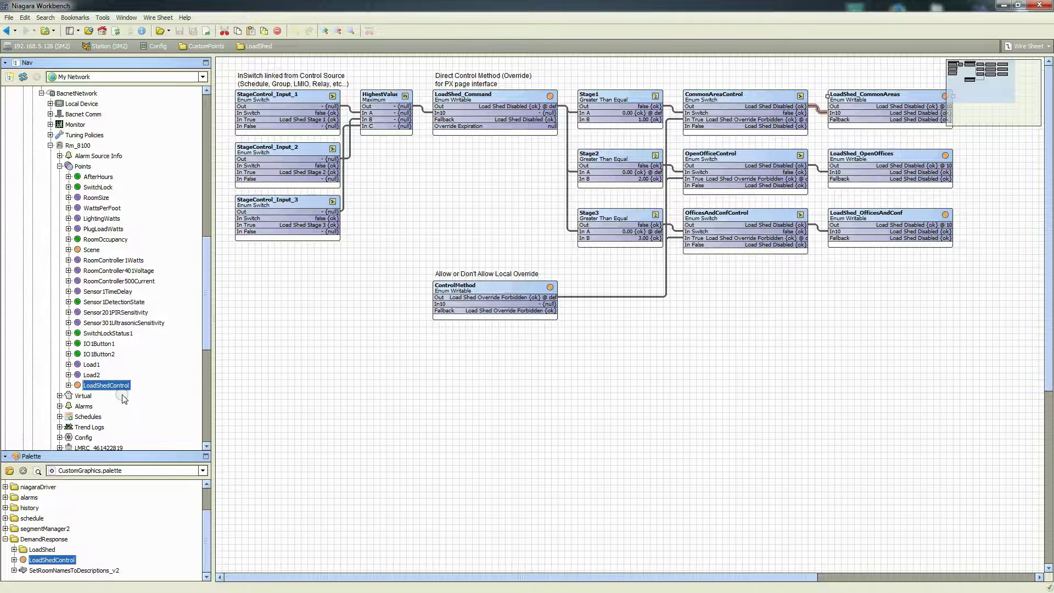
pyautogui.rightClick(108, 387)
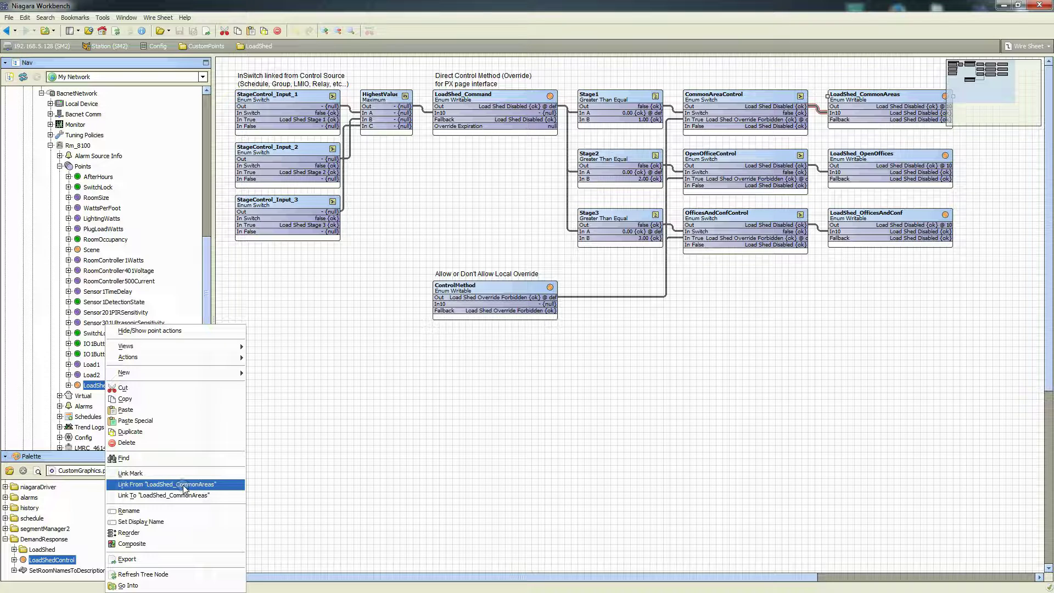
# Use Link From 'LoadShed_CommonAreas' to connect source slot Out to target slot In7
pyautogui.click(184, 487)
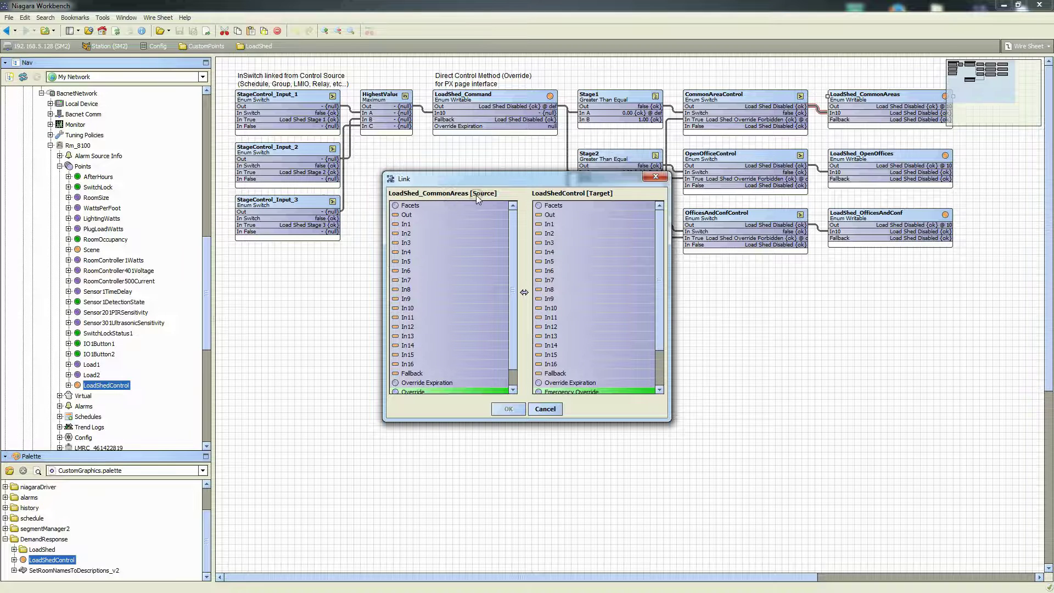
pyautogui.click(407, 215)
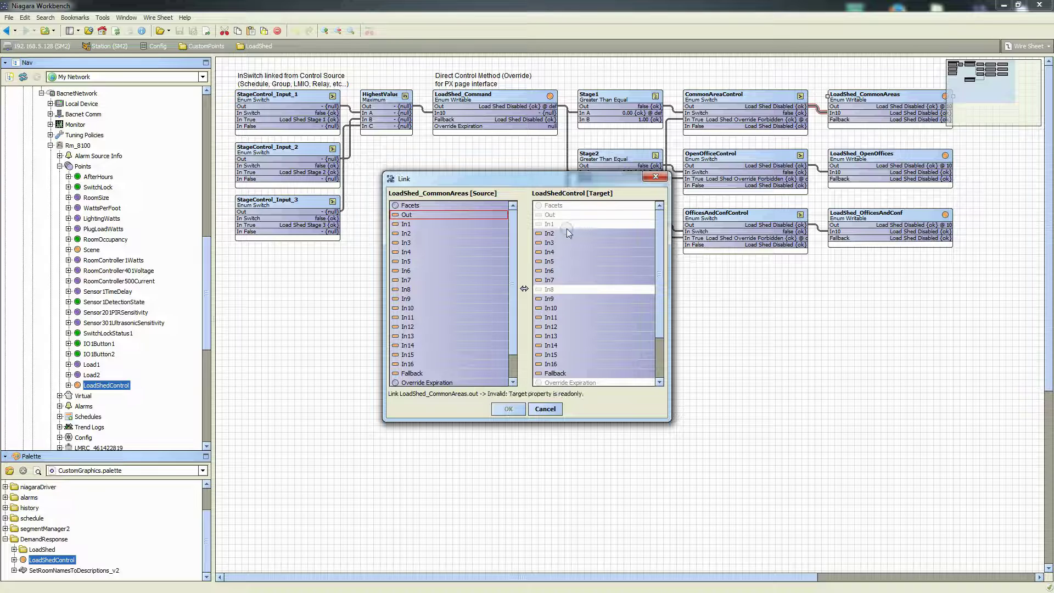
pyautogui.click(549, 280)
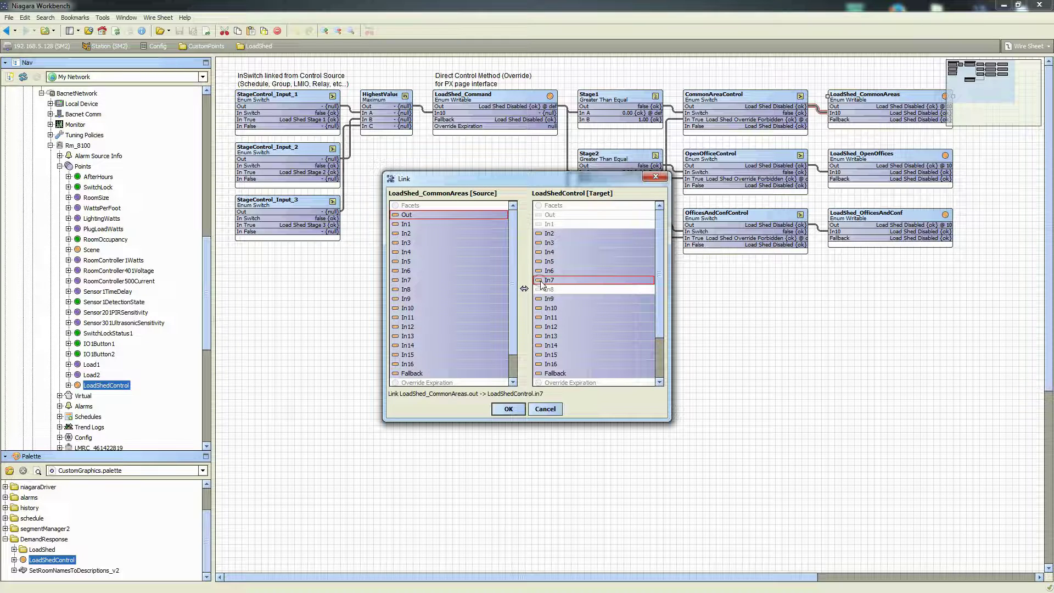
pyautogui.click(507, 410)
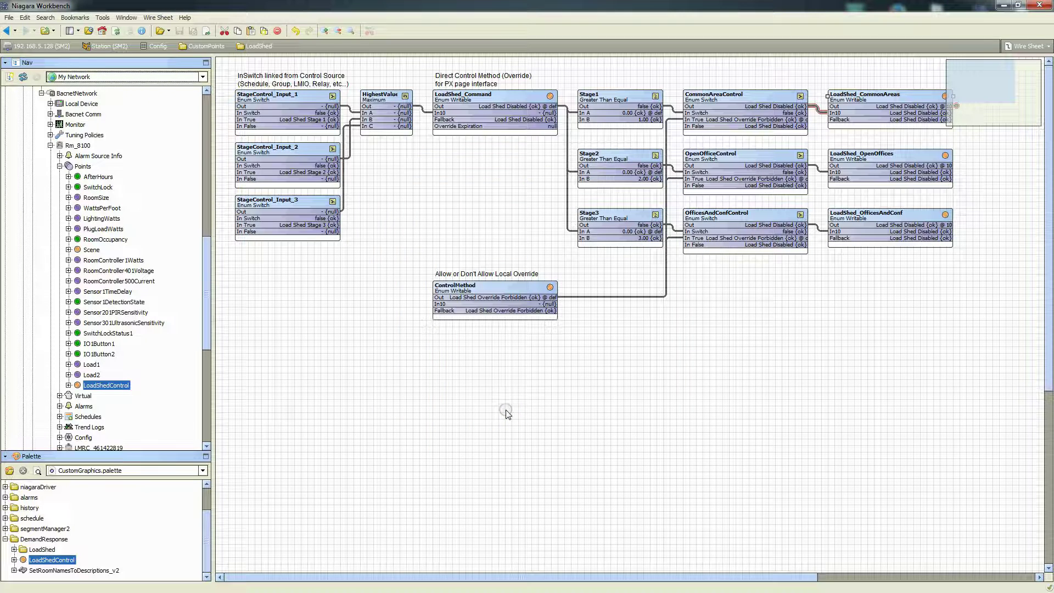
pyautogui.moveTo(678, 576); pyautogui.dragTo(719, 576)
pyautogui.click(903, 113)
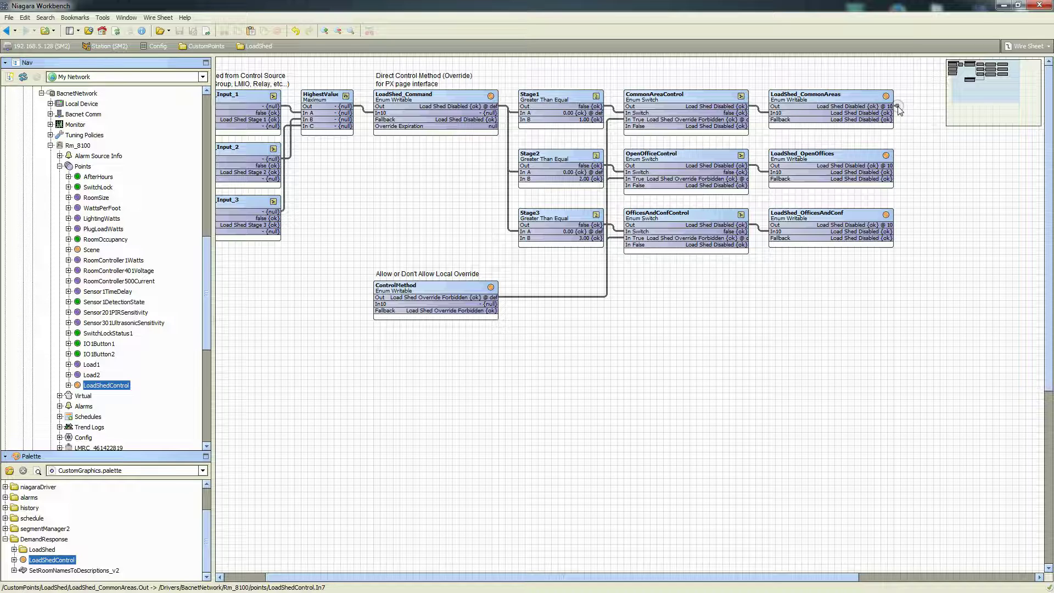
pyautogui.rightClick(824, 110)
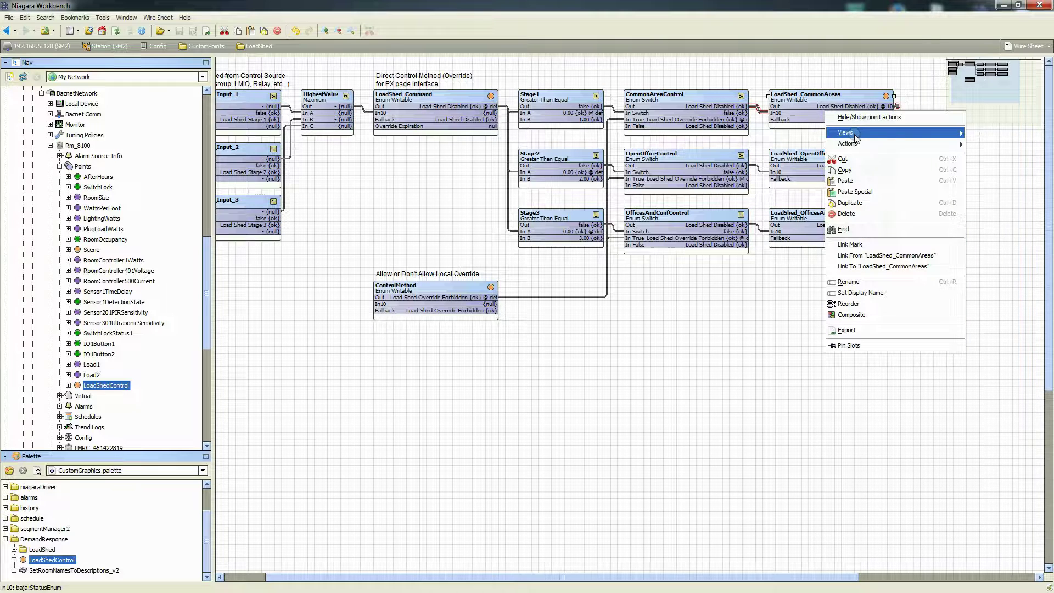
# Open LoadShed_CommonAreas' Link Sheet view, then bring up LoadShedControl's context menu in the Nav tree
pyautogui.moveTo(848, 132)
pyautogui.click(992, 178)
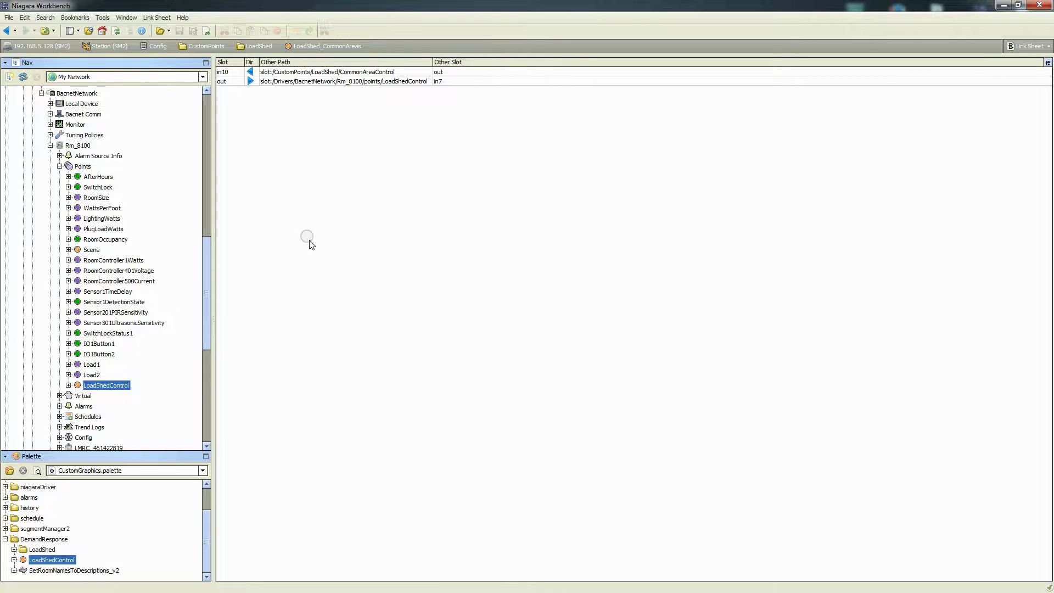
pyautogui.rightClick(104, 387)
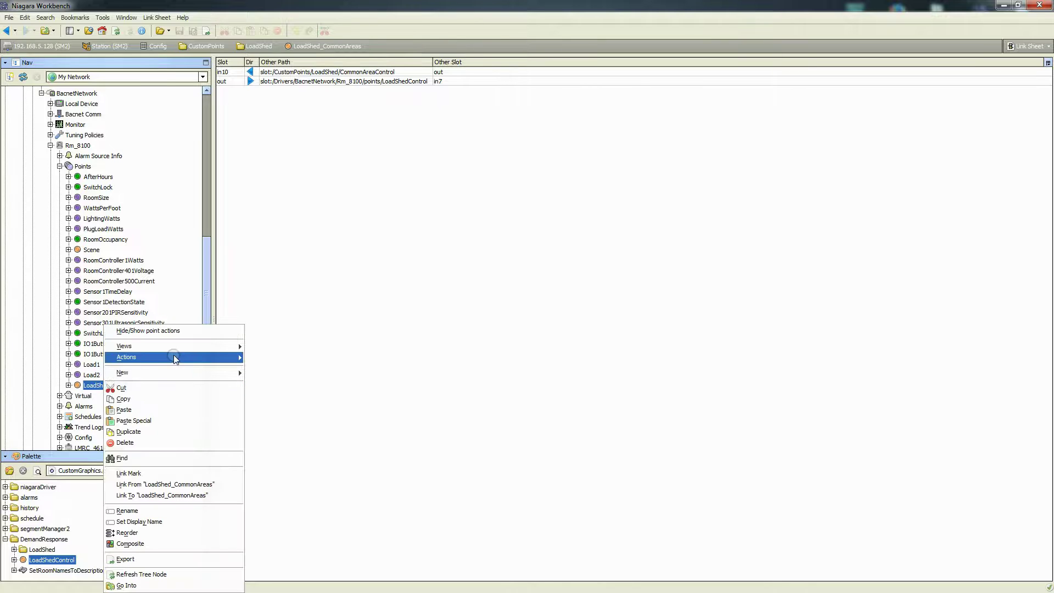
pyautogui.moveTo(175, 349)
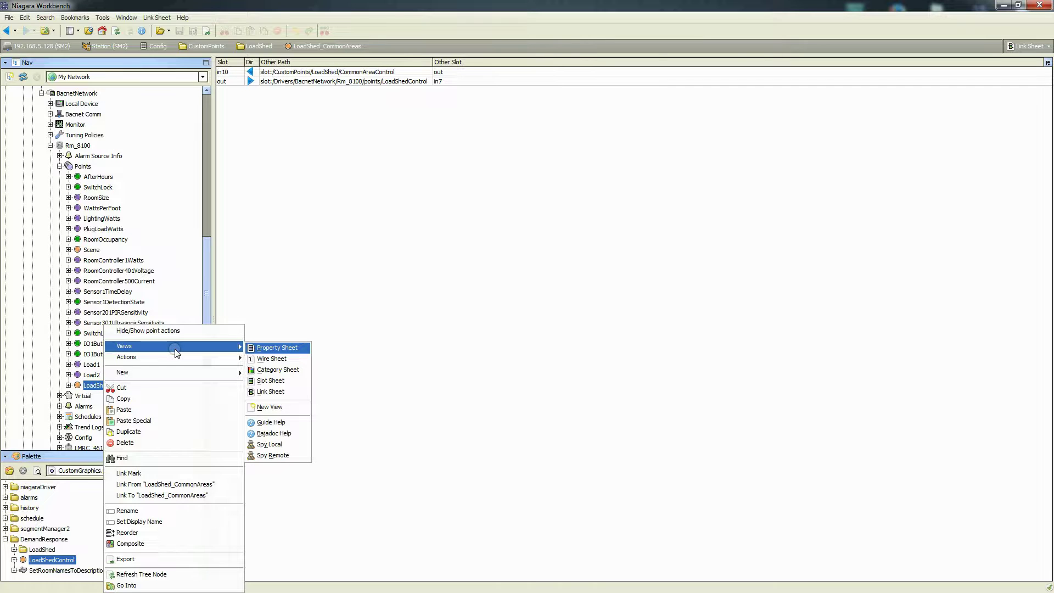
# Open LoadShedControl's Link Sheet and the in7 link's details
pyautogui.click(276, 393)
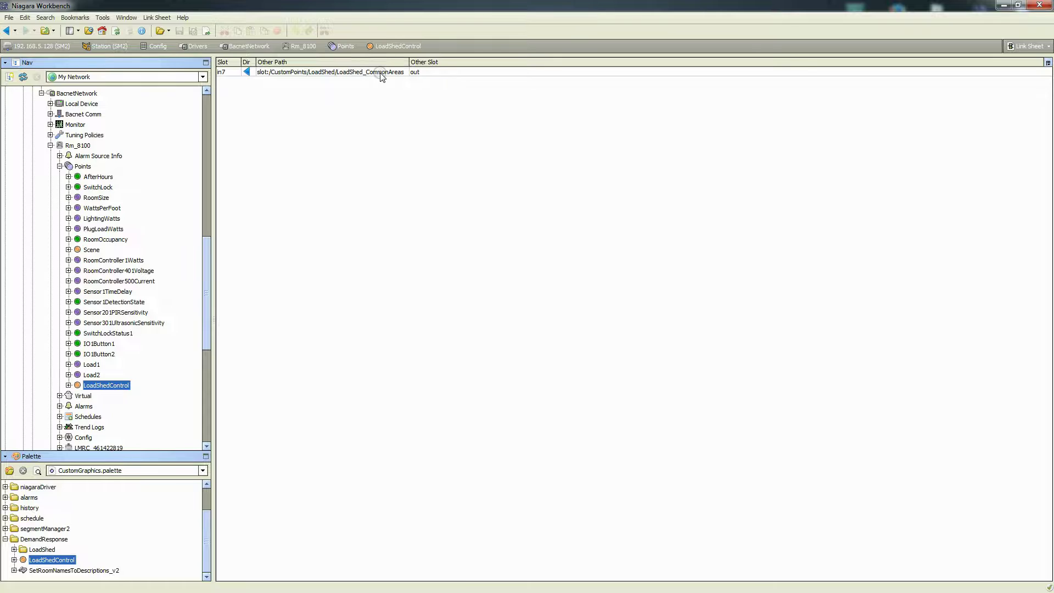
pyautogui.doubleClick(300, 77)
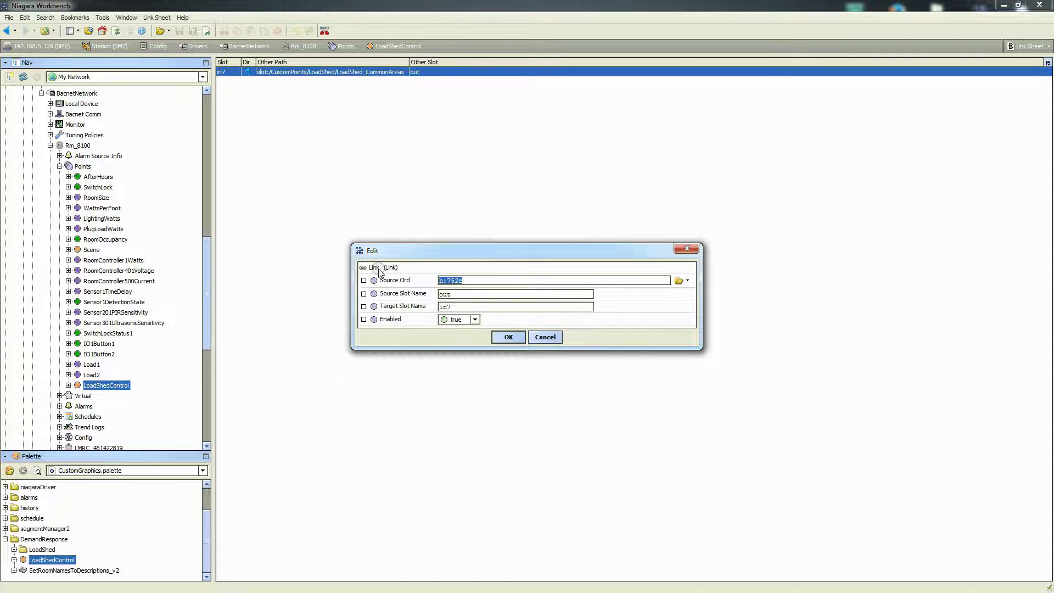
# Close the link details and open Notes.txt from the desktop, placed higher on screen
pyautogui.click(546, 337)
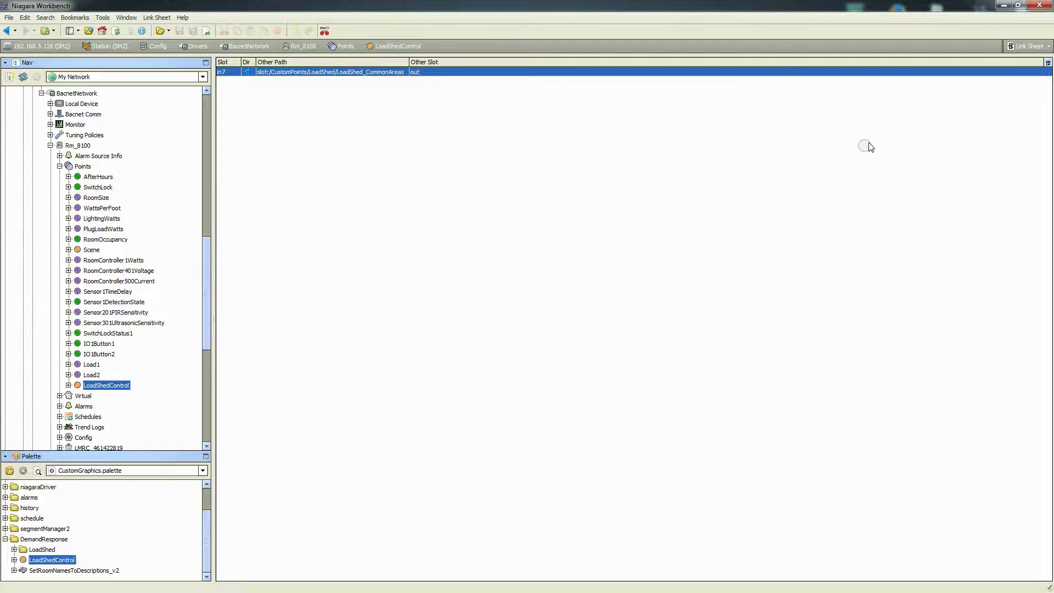
pyautogui.click(1003, 6)
pyautogui.doubleClick(1022, 18)
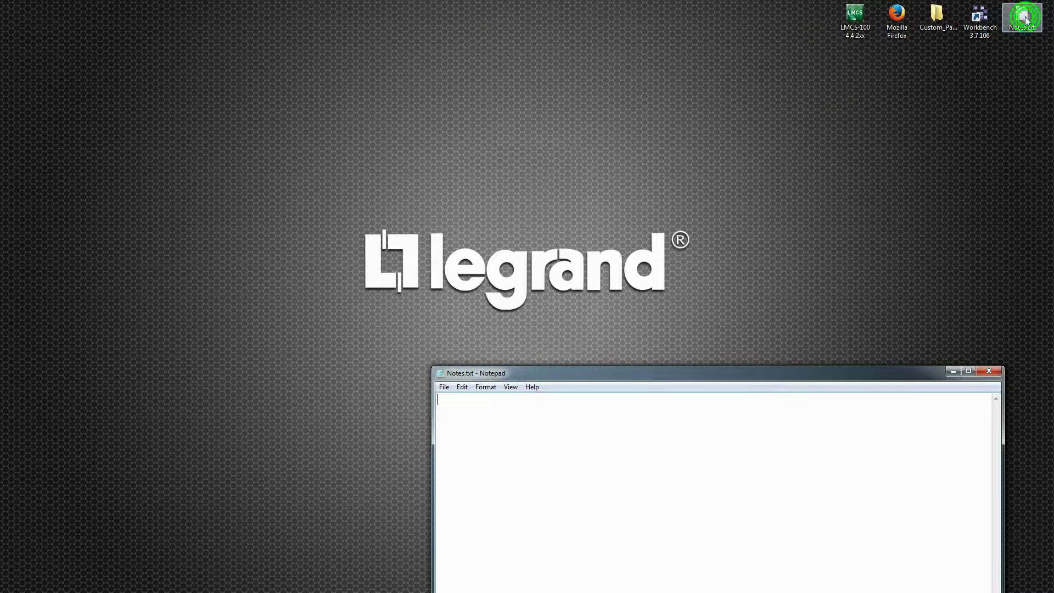
pyautogui.moveTo(657, 378); pyautogui.dragTo(675, 284)
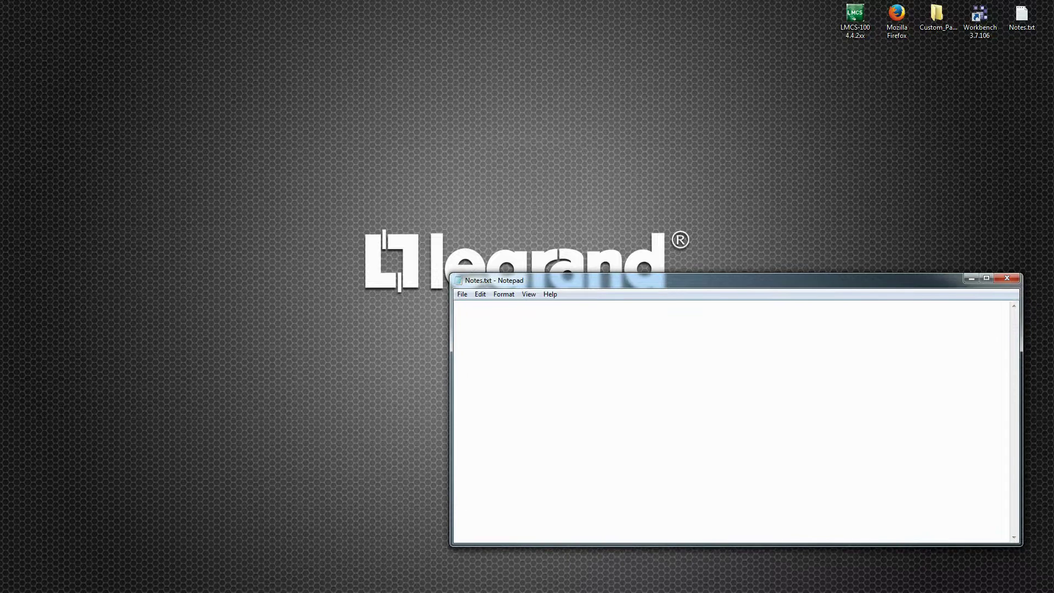
# Back in Workbench, open the in7 link's Edit dialog and move it to the upper left
pyautogui.hotkey('alt', 'Tab')
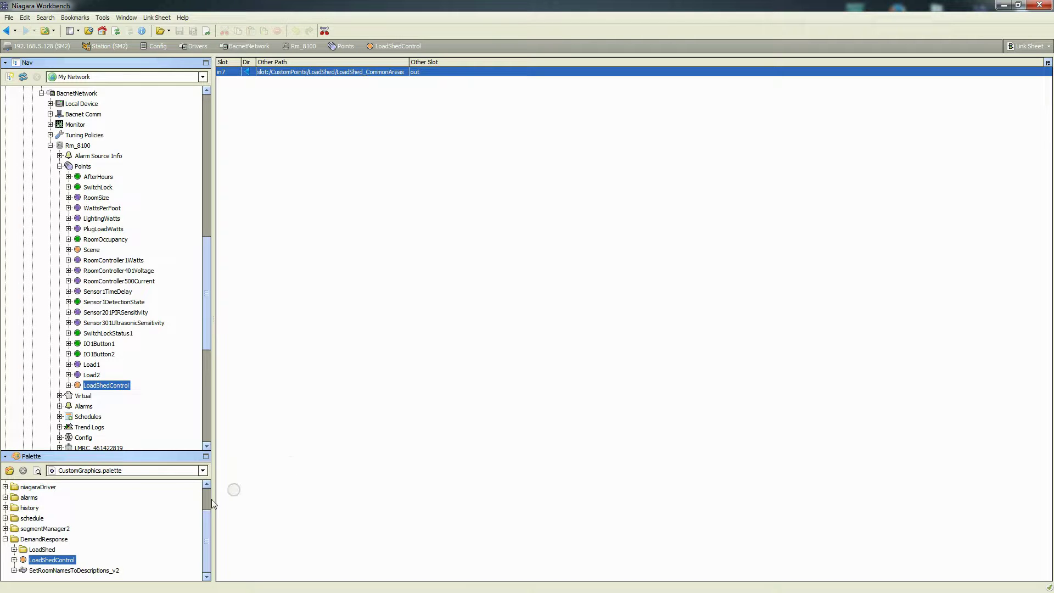
pyautogui.rightClick(298, 73)
pyautogui.click(316, 77)
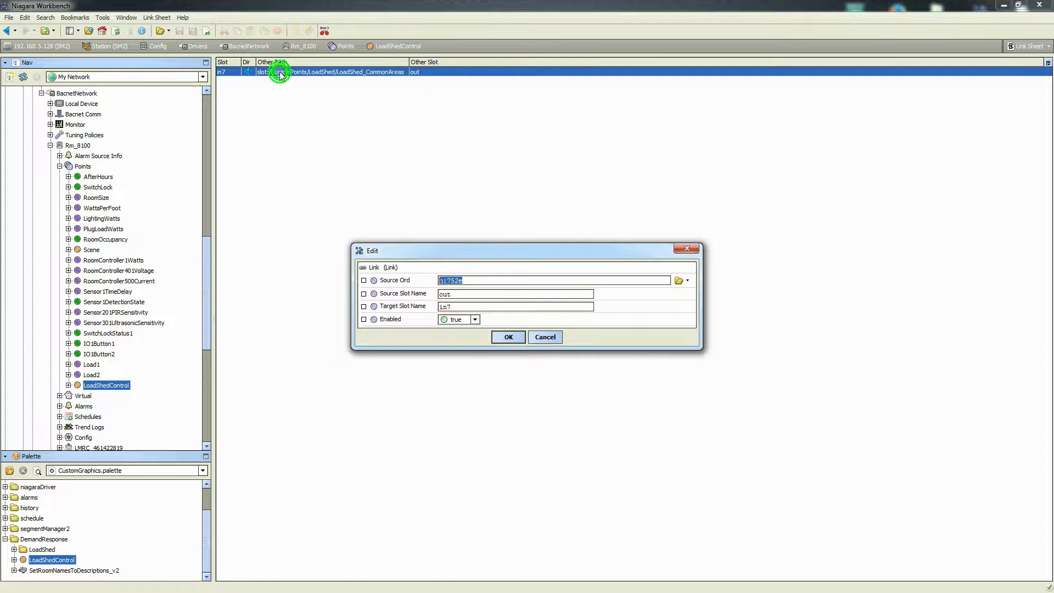
pyautogui.moveTo(444, 249); pyautogui.dragTo(365, 123)
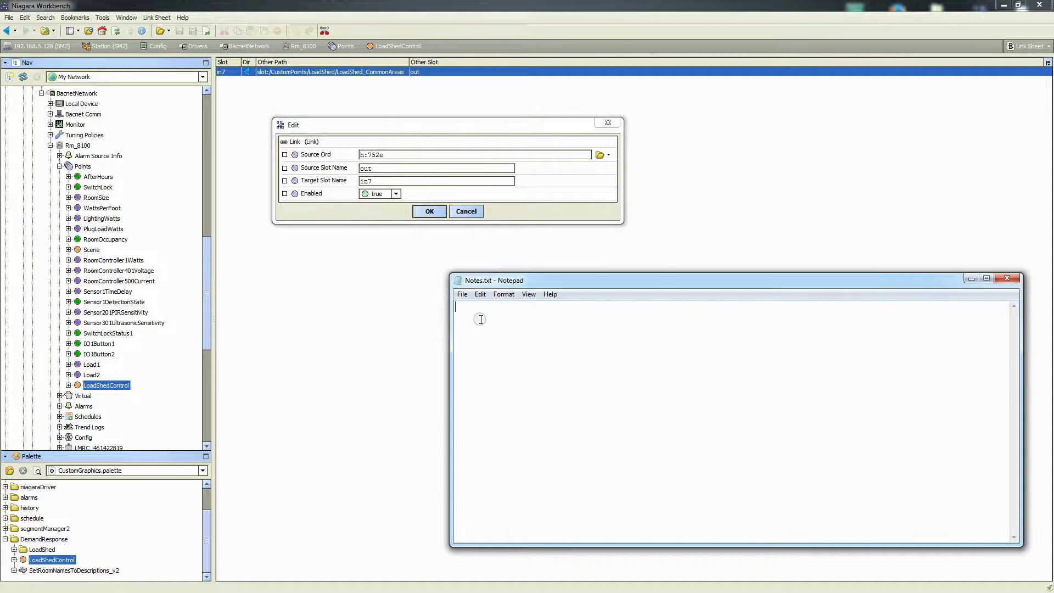
# Write 'Link' and 'Source Ord = h:752e' in Notes.txt, copying the value from the Edit dialog
pyautogui.write('Link')
pyautogui.press('Return')
pyautogui.write('Source Ord =')
pyautogui.moveTo(395, 154); pyautogui.dragTo(342, 157)
pyautogui.hotkey('ctrl', 'c')
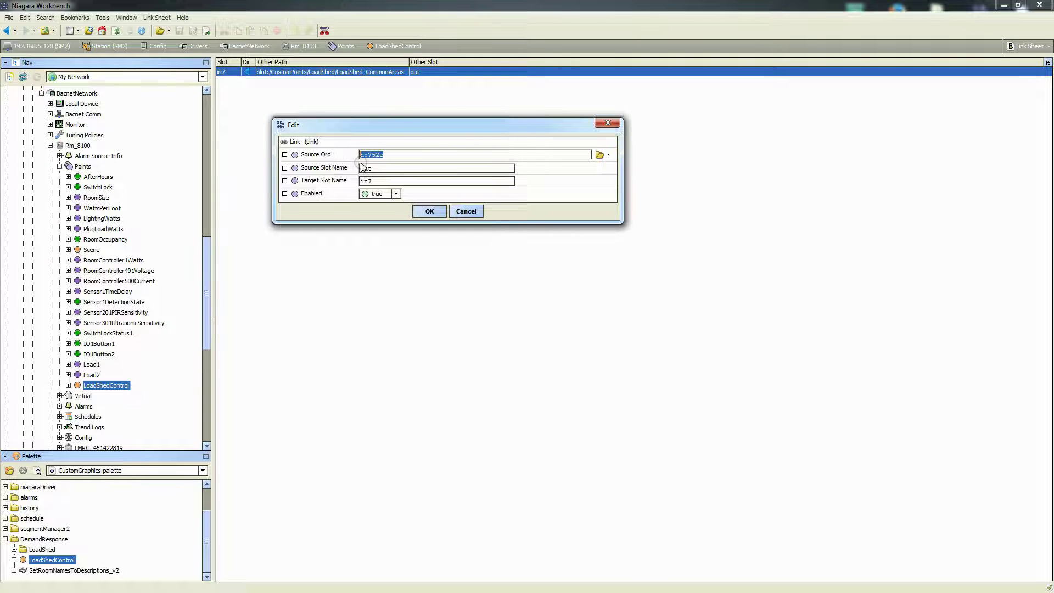
pyautogui.hotkey('alt', 'Tab')
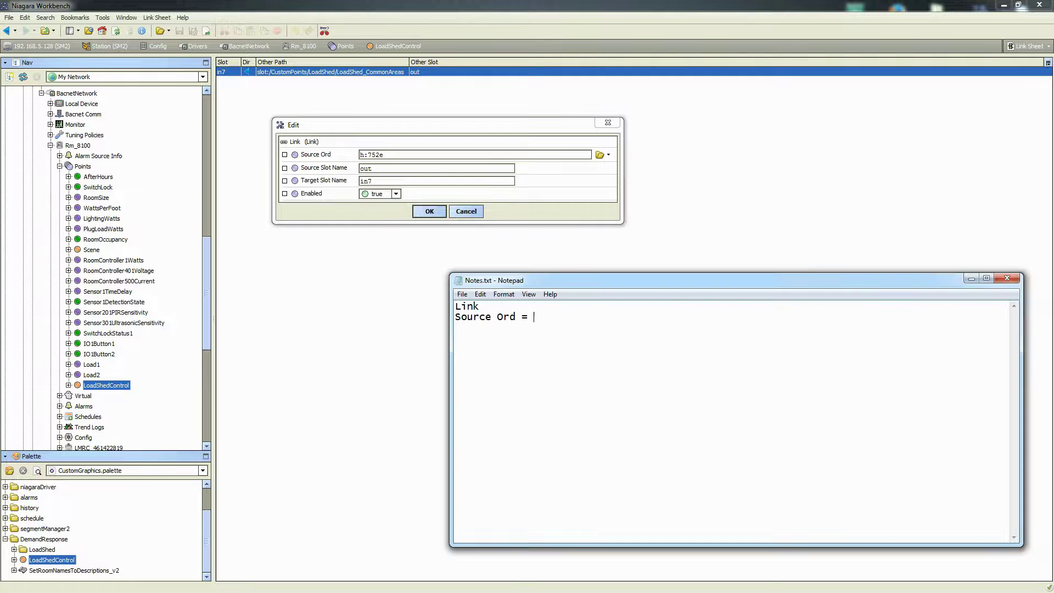
pyautogui.hotkey('ctrl', 'v')
# Add 'Source Slot Name = out', 'Target Slot Name = in7', 'Enabled = true', then close the link editor
pyautogui.press('Return')
pyautogui.write('Source Slot Name = out')
pyautogui.press('Return')
pyautogui.write('Target Slot Name')
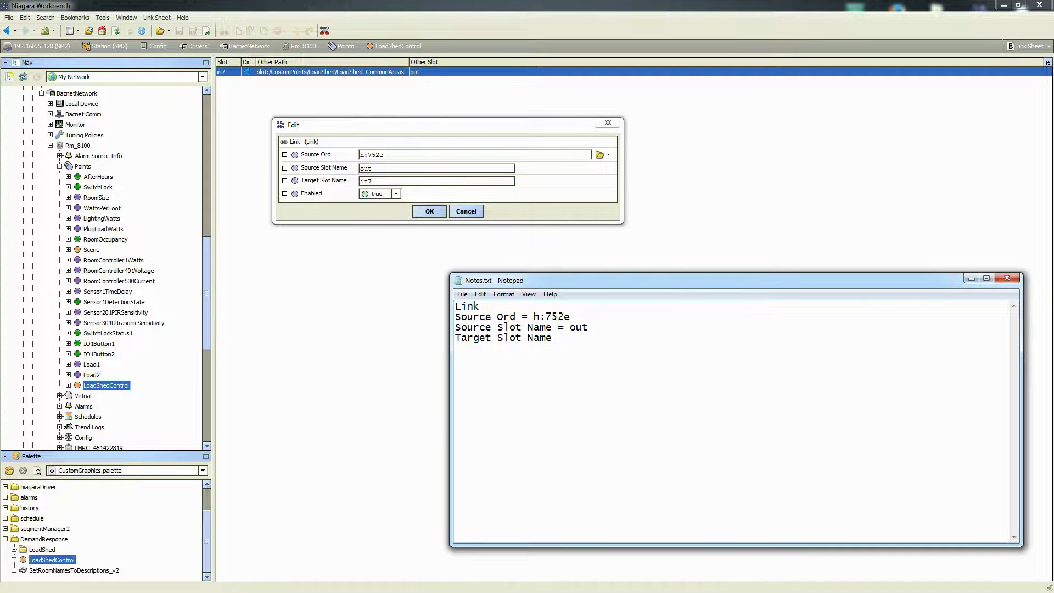
pyautogui.write(' = in7')
pyautogui.press('Return')
pyautogui.write('Enabled = true')
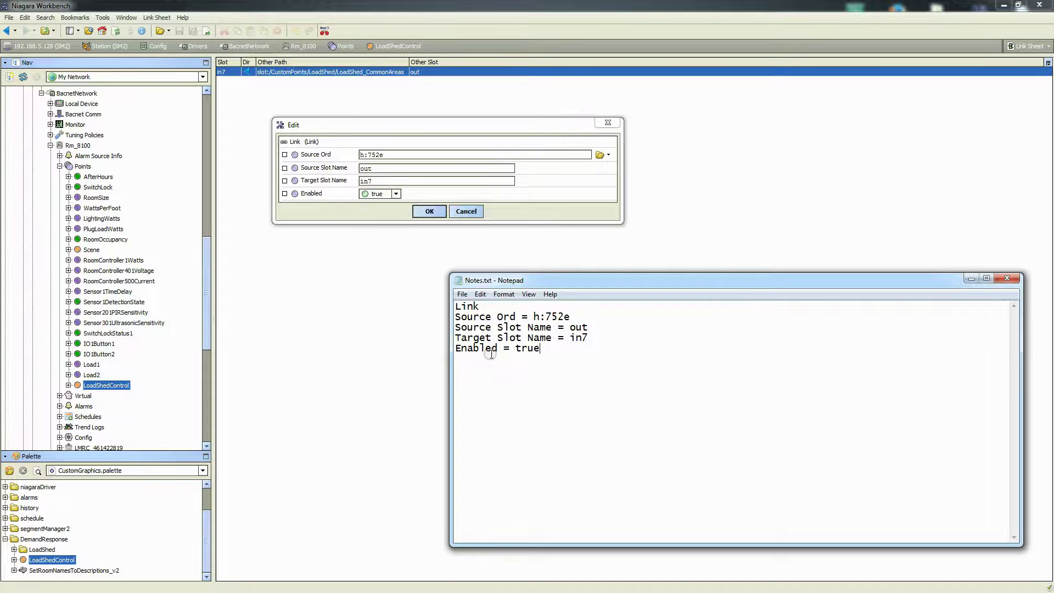
pyautogui.click(970, 280)
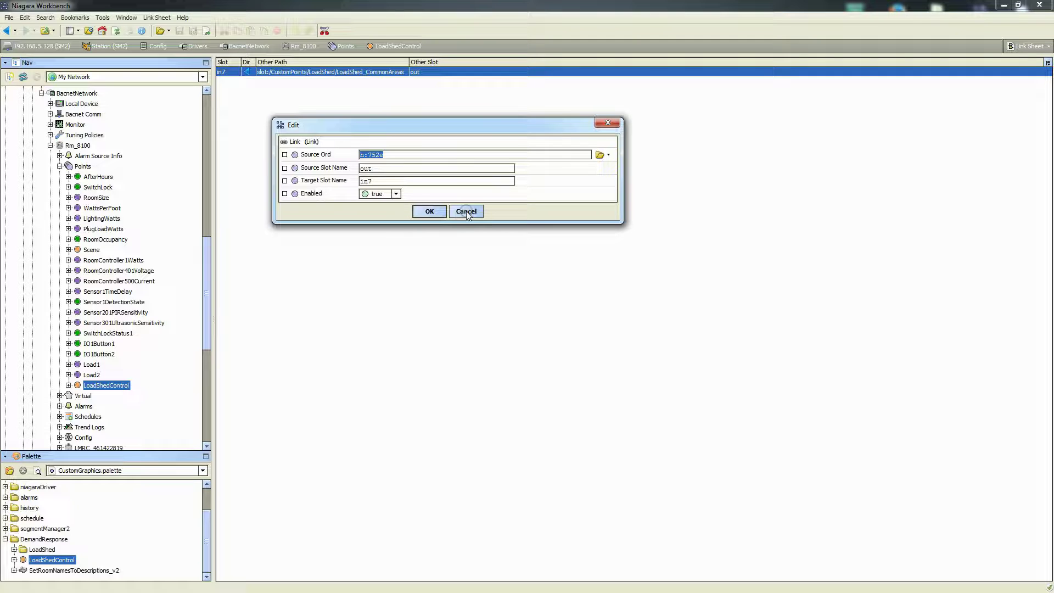
pyautogui.click(466, 212)
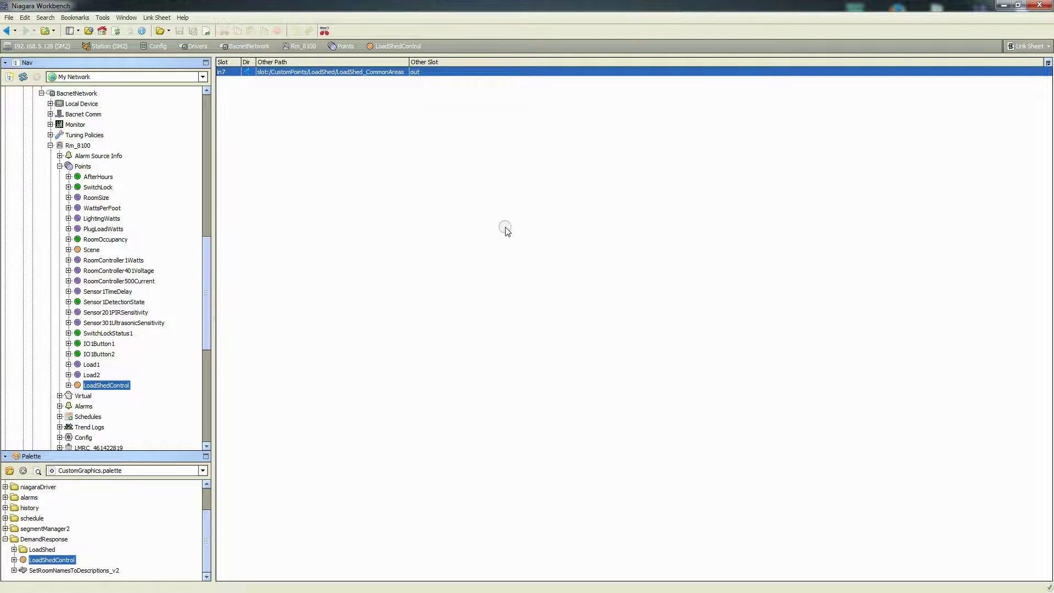
# Show LoadShedControl's Slot Sheet and select the dynamic Link slot in row 27
pyautogui.click(1026, 47)
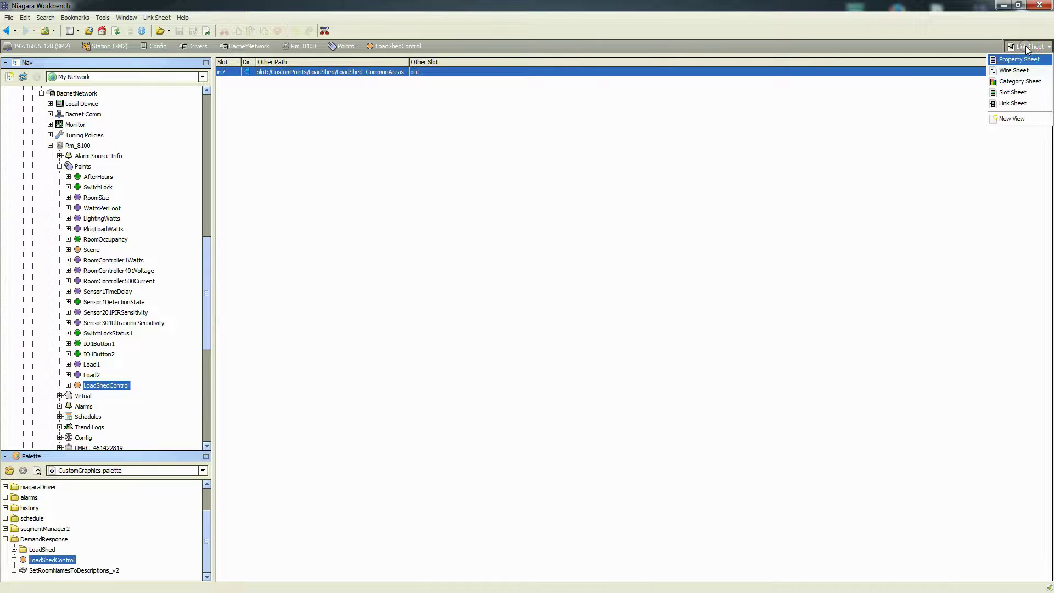
pyautogui.click(1011, 92)
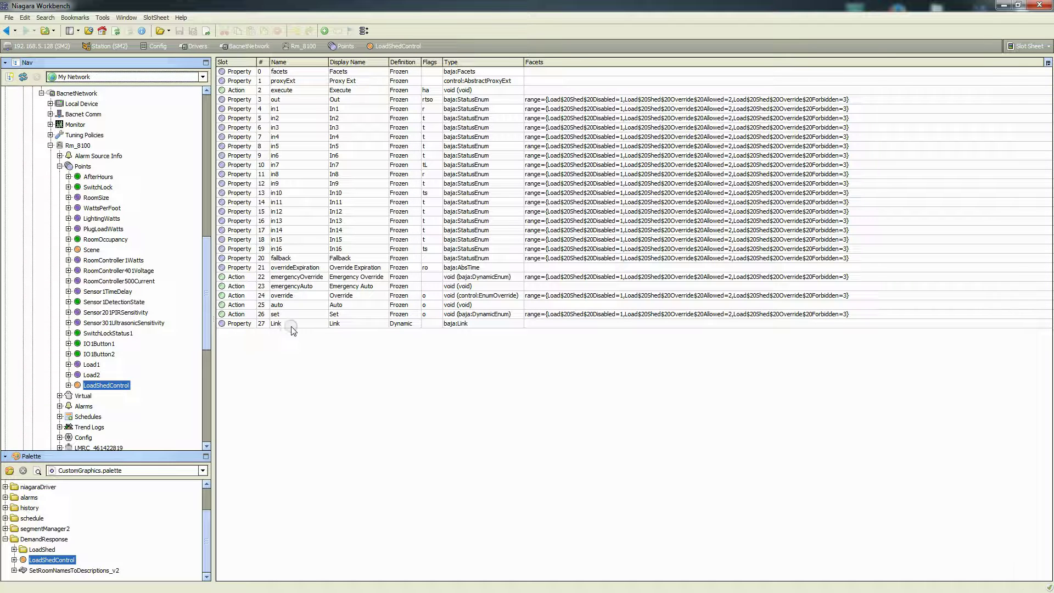
pyautogui.click(236, 327)
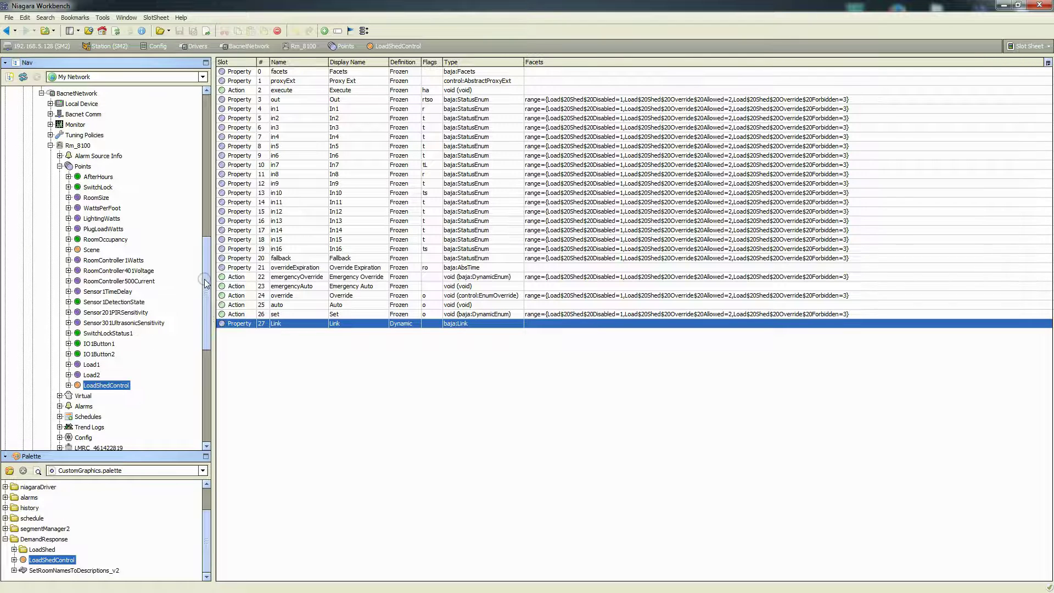
# Collapse the Rm_B100 branch and expand the station's Services in the Nav tree
pyautogui.click(50, 145)
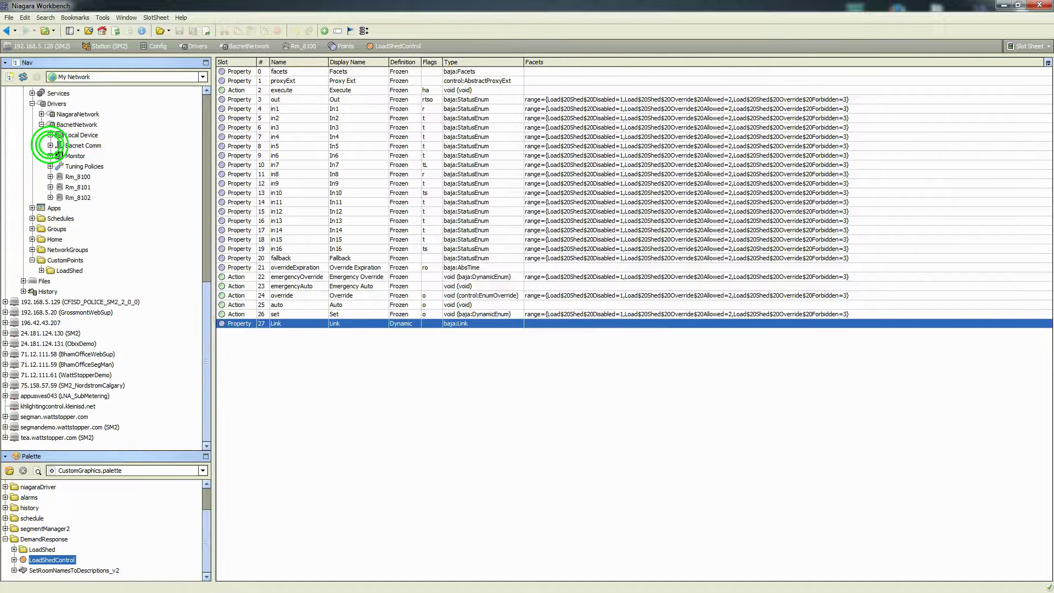
pyautogui.moveTo(208, 305); pyautogui.dragTo(206, 272)
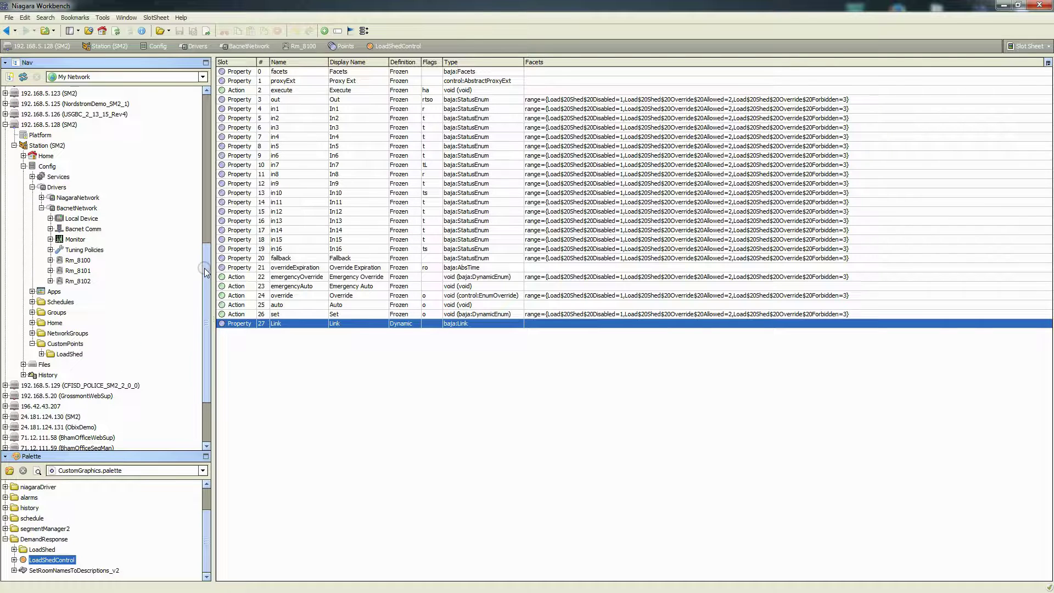
pyautogui.click(32, 176)
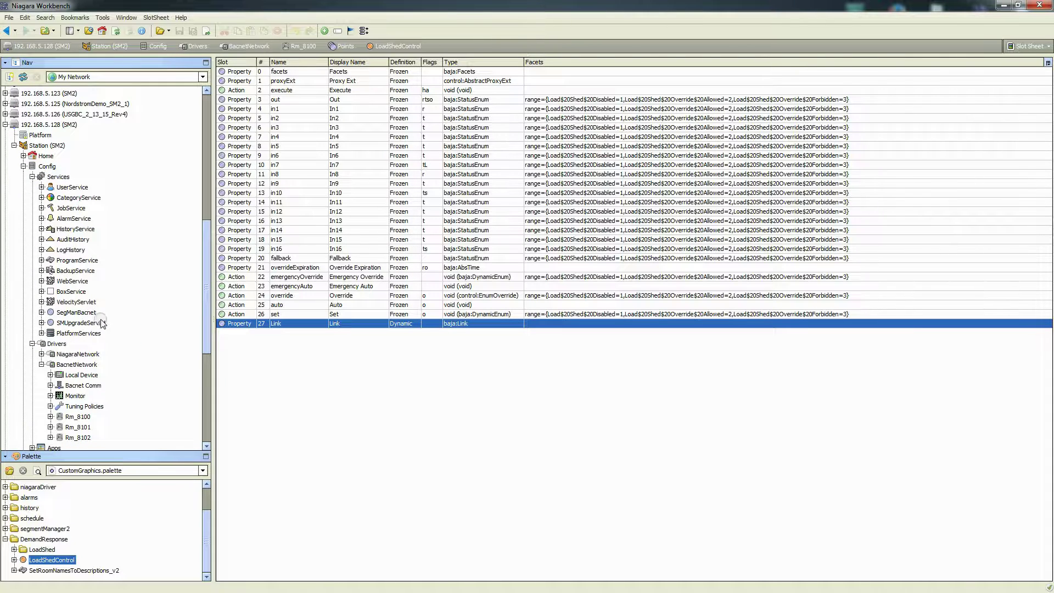
# Open ProgramService's Batch Editor and start a Find Objects BQL query
pyautogui.doubleClick(68, 262)
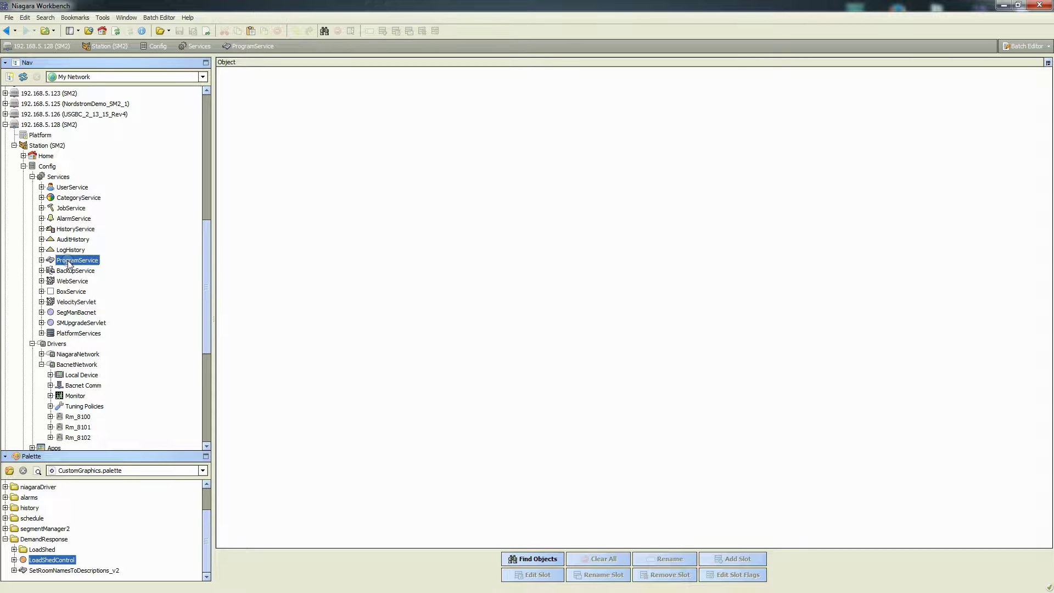
pyautogui.click(528, 560)
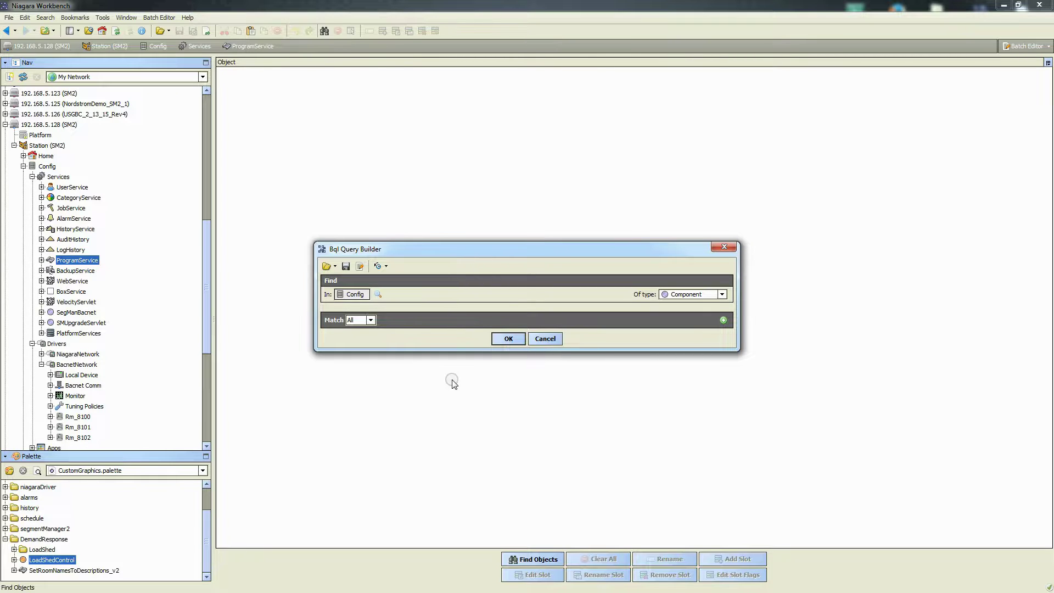
# Set the query's search root to BacnetNetwork under Config > Drivers
pyautogui.click(379, 295)
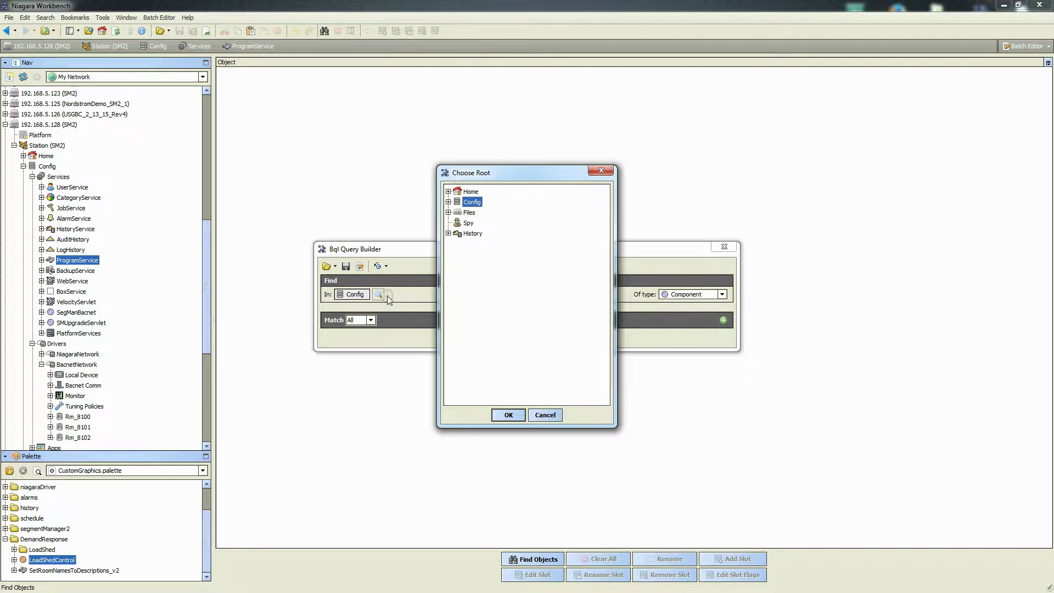
pyautogui.click(448, 202)
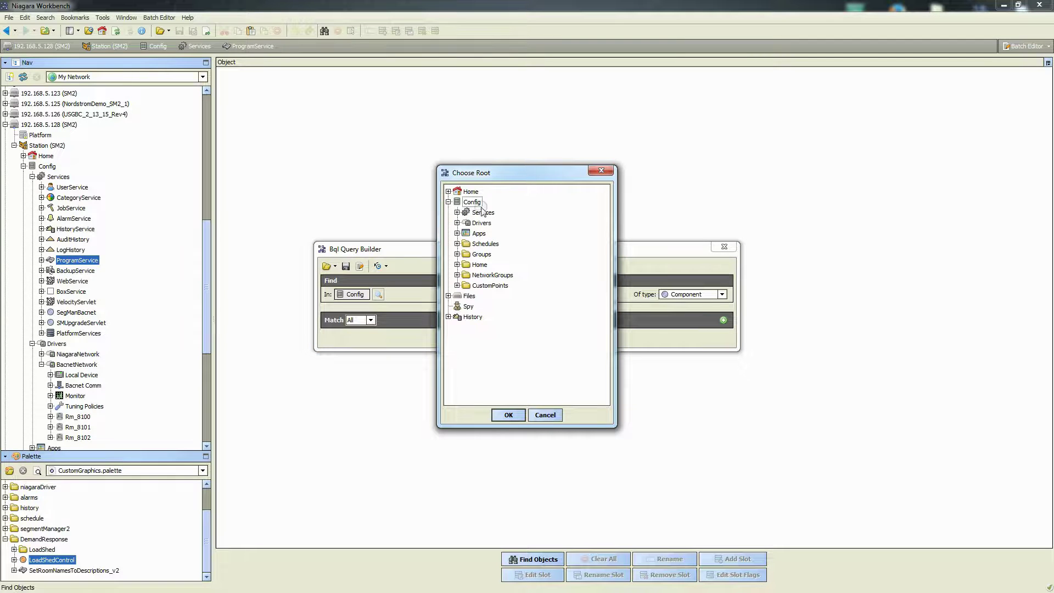
pyautogui.click(457, 223)
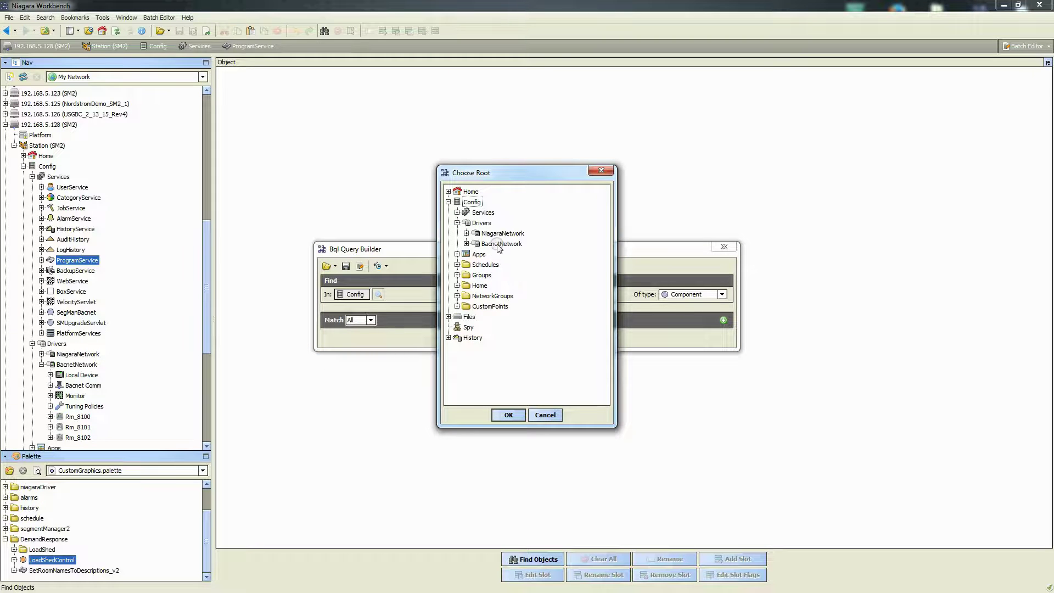
pyautogui.click(509, 414)
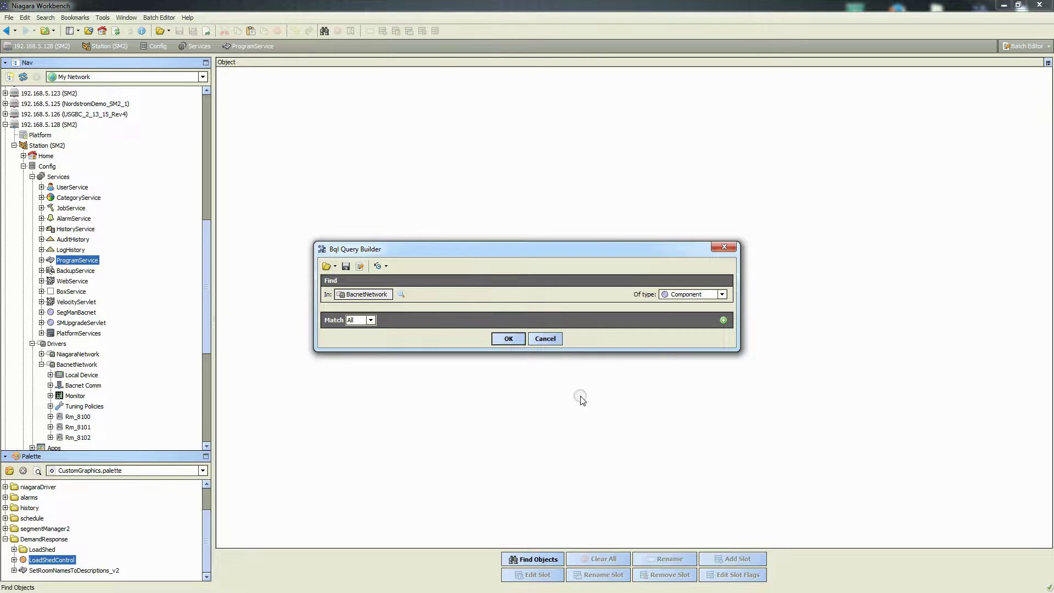
# Limit the query to Enum Points and add a first match condition
pyautogui.click(723, 294)
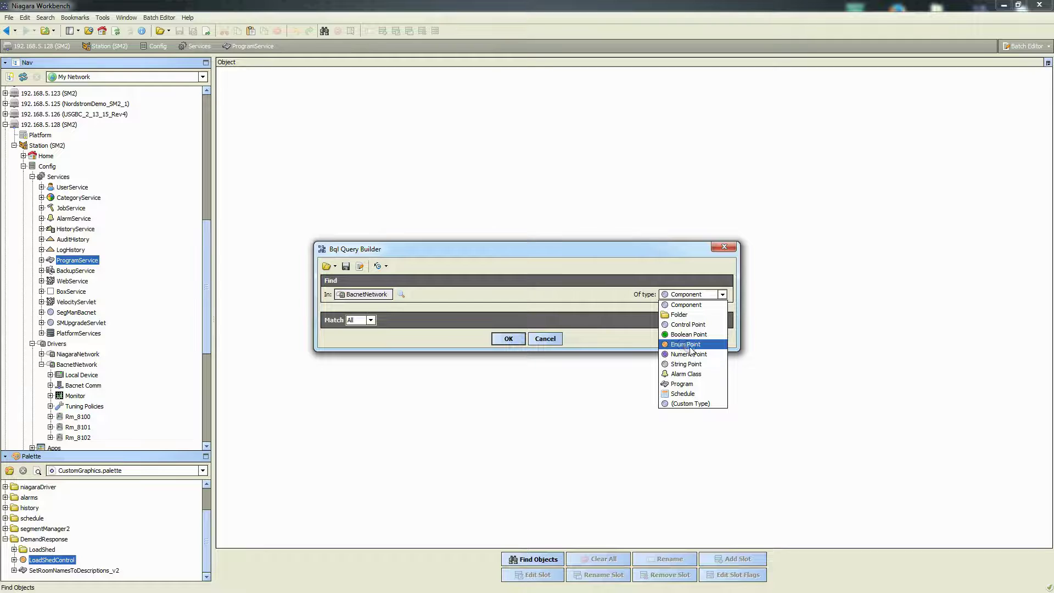
pyautogui.click(683, 347)
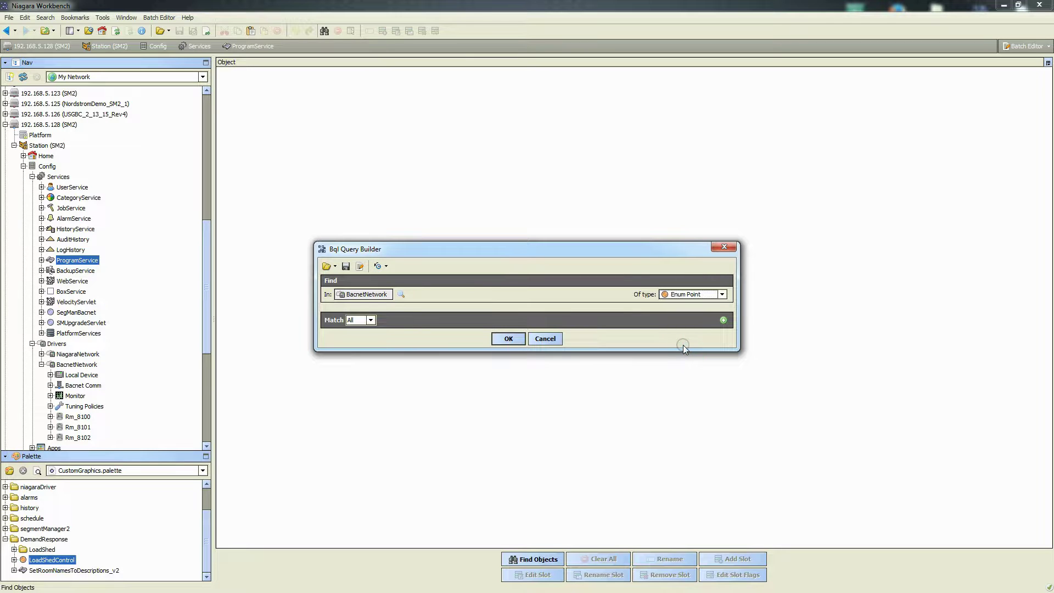
pyautogui.click(723, 320)
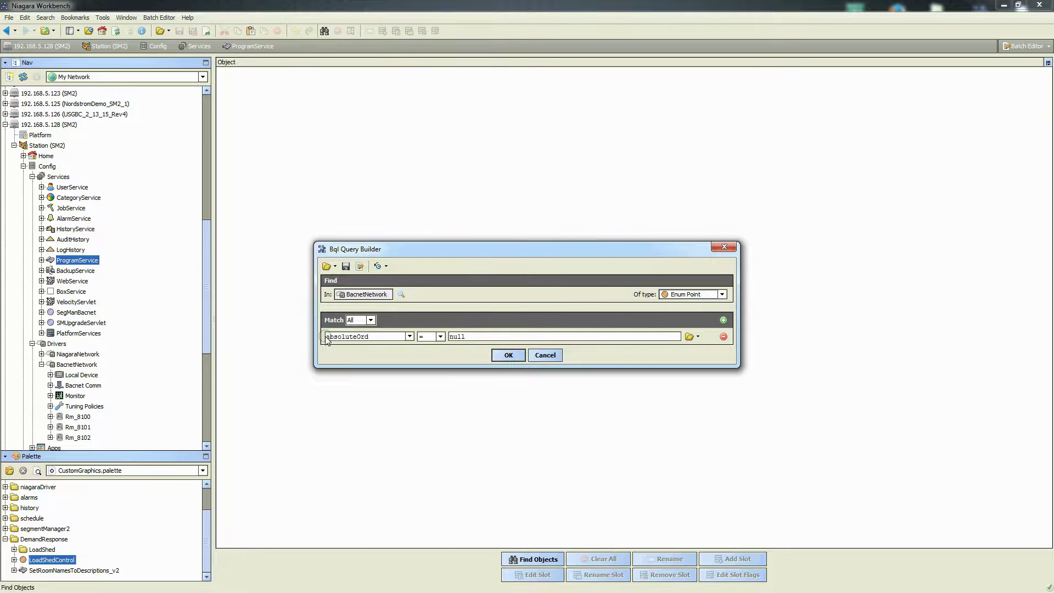
# Set the first condition to displayName like LoadShedControl
pyautogui.moveTo(370, 337); pyautogui.dragTo(313, 340)
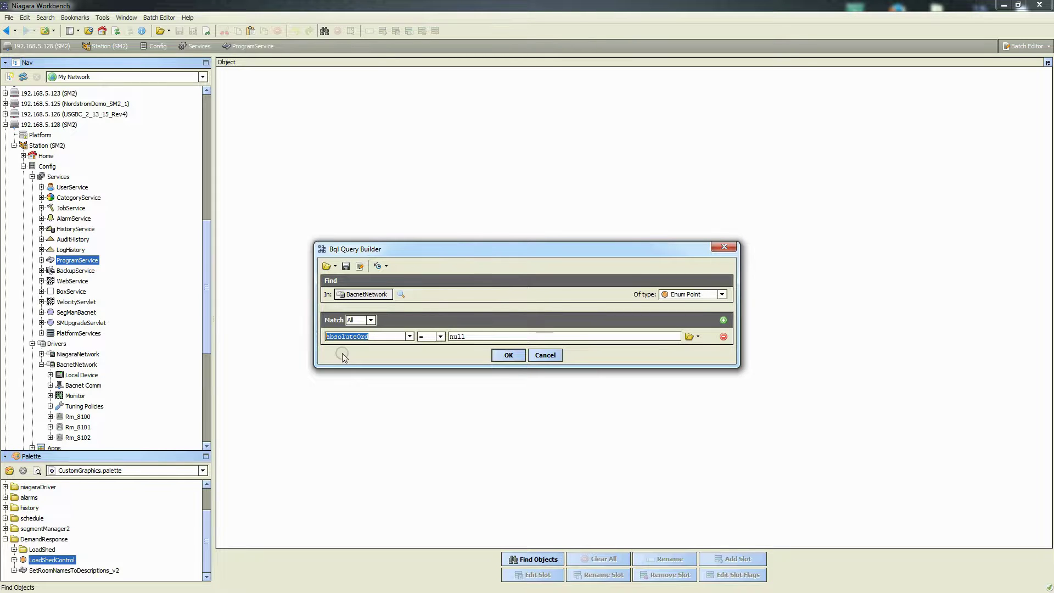
pyautogui.write('displayName')
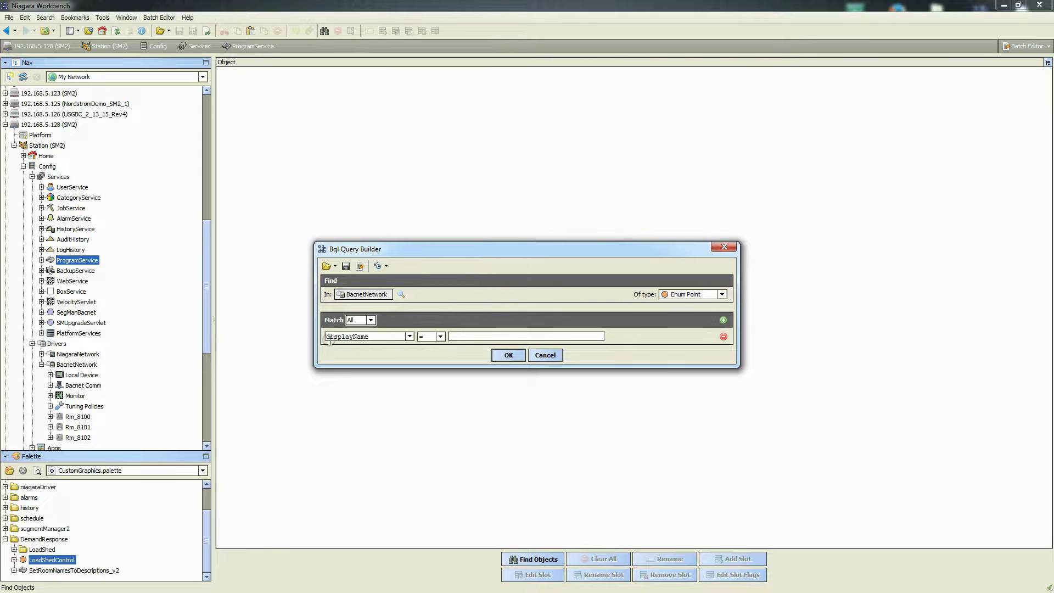
pyautogui.click(439, 337)
pyautogui.click(430, 403)
pyautogui.click(461, 337)
pyautogui.write('LoadShedControl')
# Add a second condition: parent.parent.displayName like Rm_8*
pyautogui.click(723, 320)
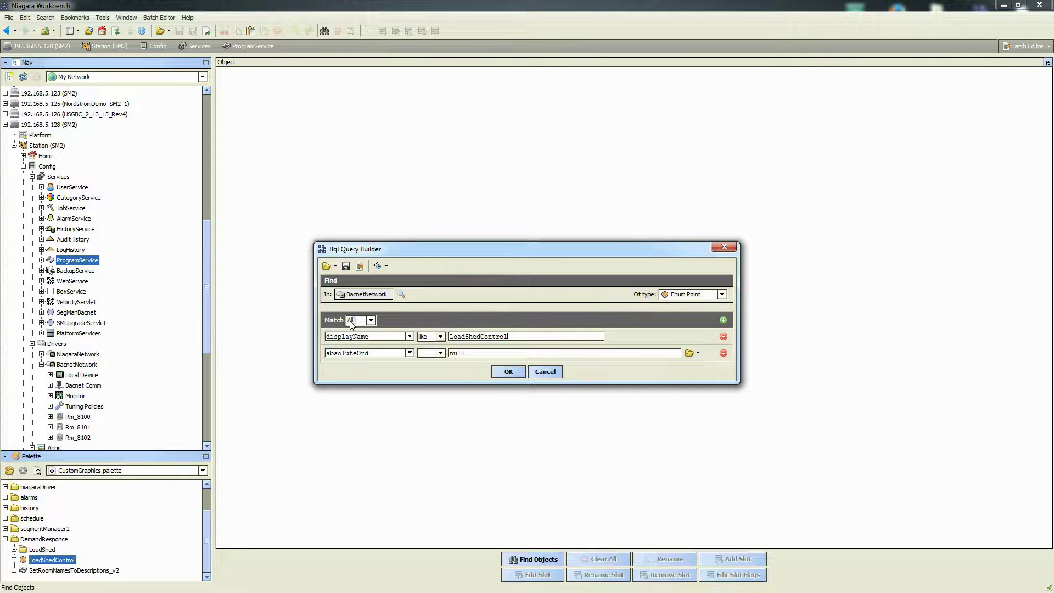
pyautogui.moveTo(380, 353); pyautogui.dragTo(317, 353)
pyautogui.write('parent')
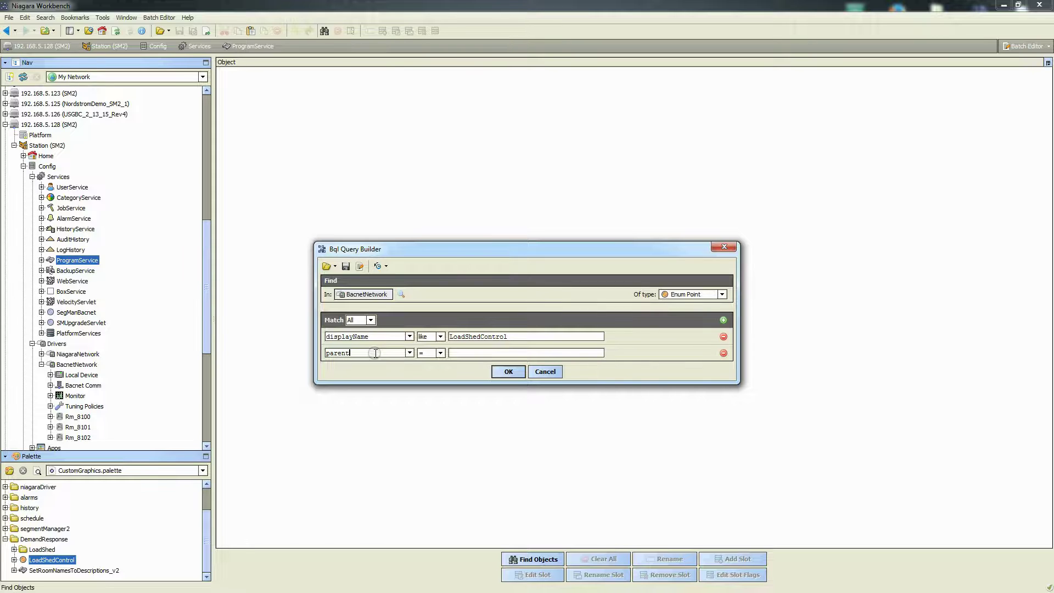
pyautogui.write('.paren')
pyautogui.write('t.displayName')
pyautogui.click(437, 354)
pyautogui.click(429, 423)
pyautogui.click(459, 352)
pyautogui.write('Rm_8')
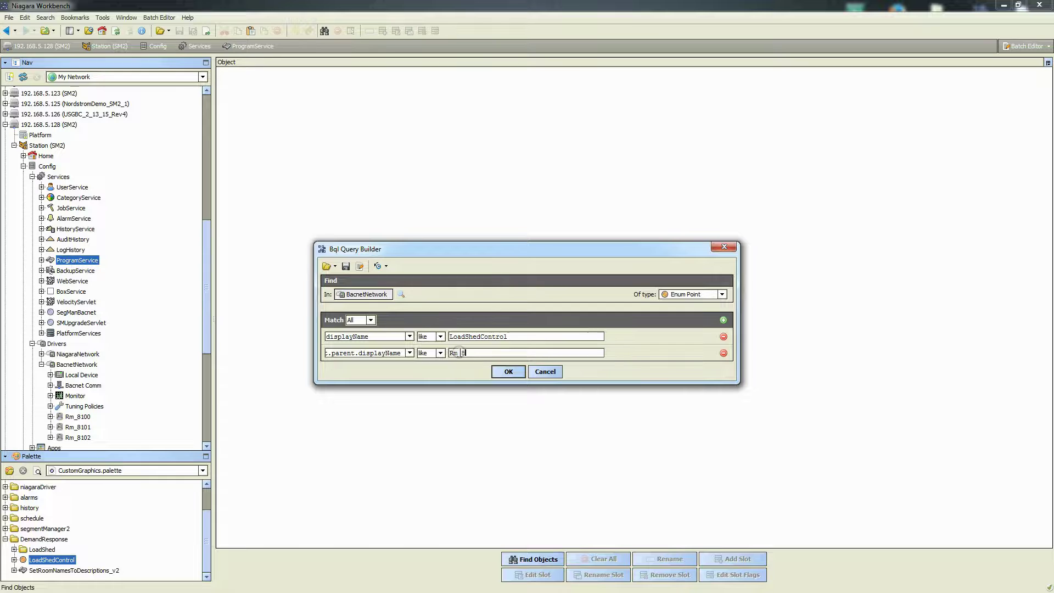
pyautogui.write('*')
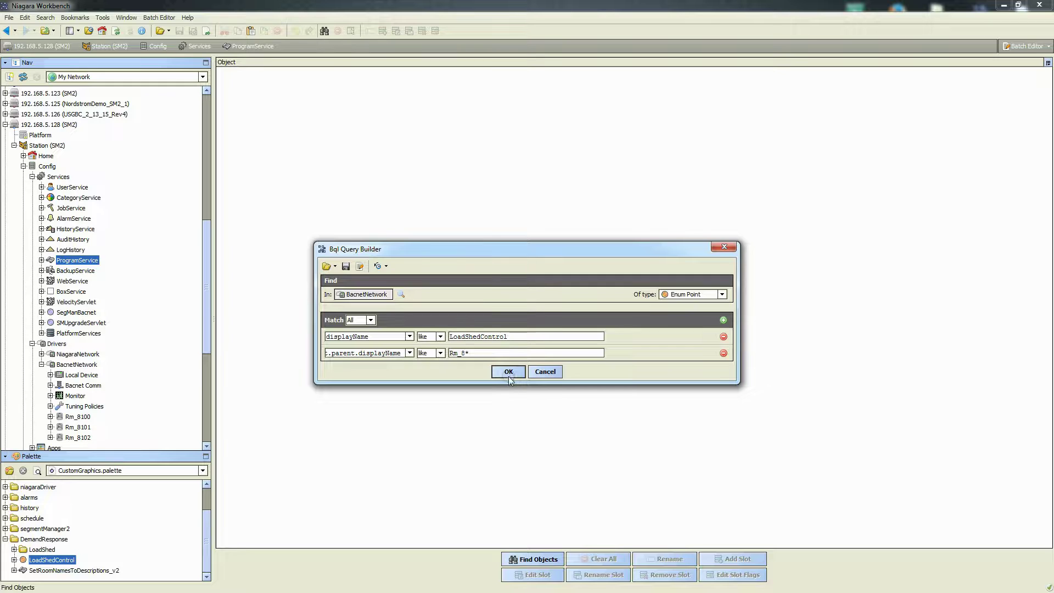
# Run the Bql query that lists LoadShedControl points under Rm_8100, Rm_8101 and Rm_8102
pyautogui.click(508, 373)
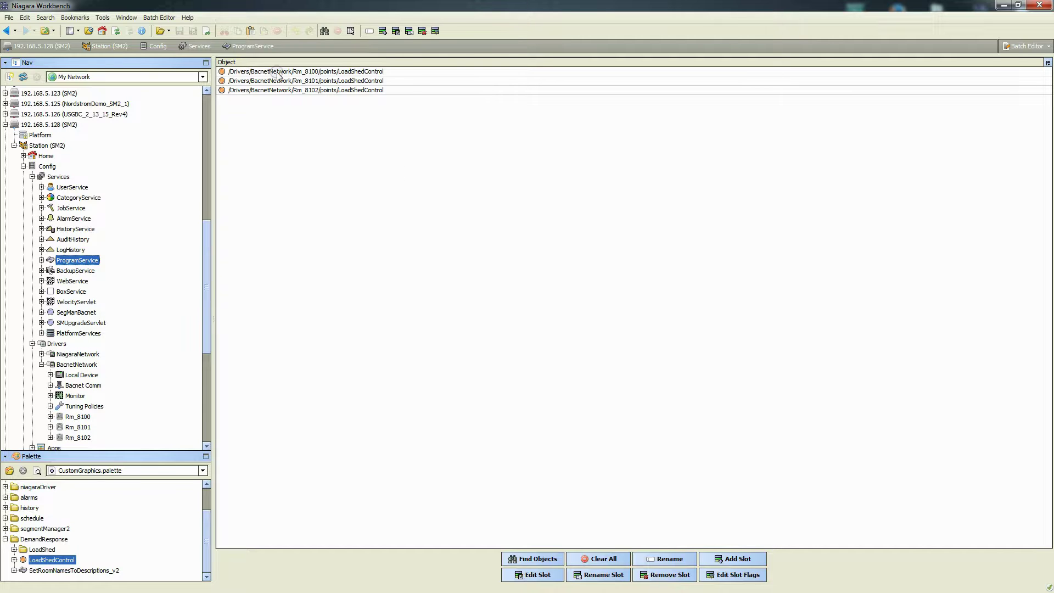
# Select the found LoadShedControl result rows and start adding a new slot to them
pyautogui.click(340, 73)
pyautogui.click(340, 90)
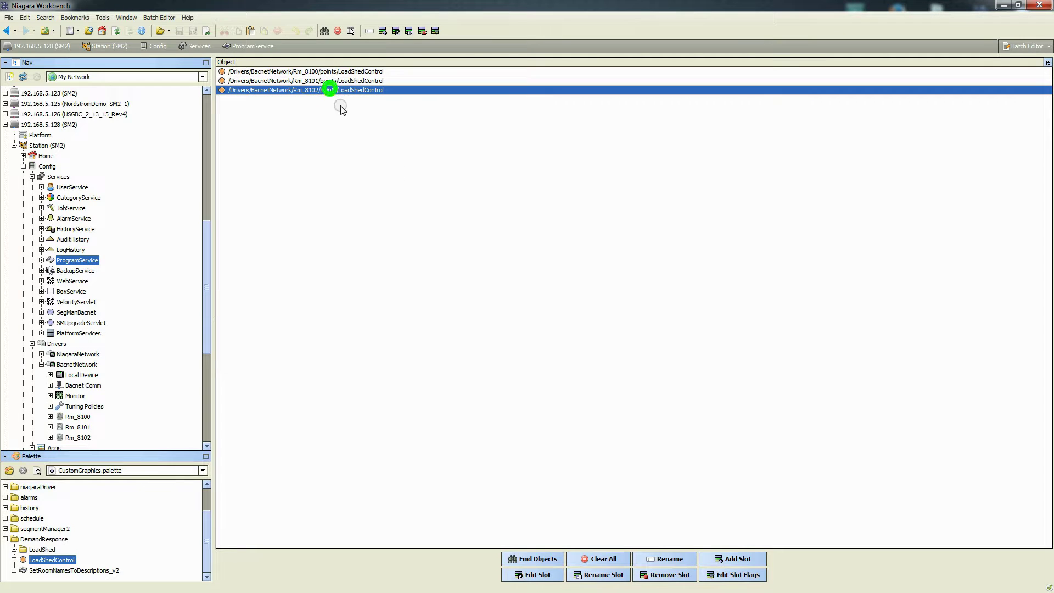
pyautogui.click(308, 72)
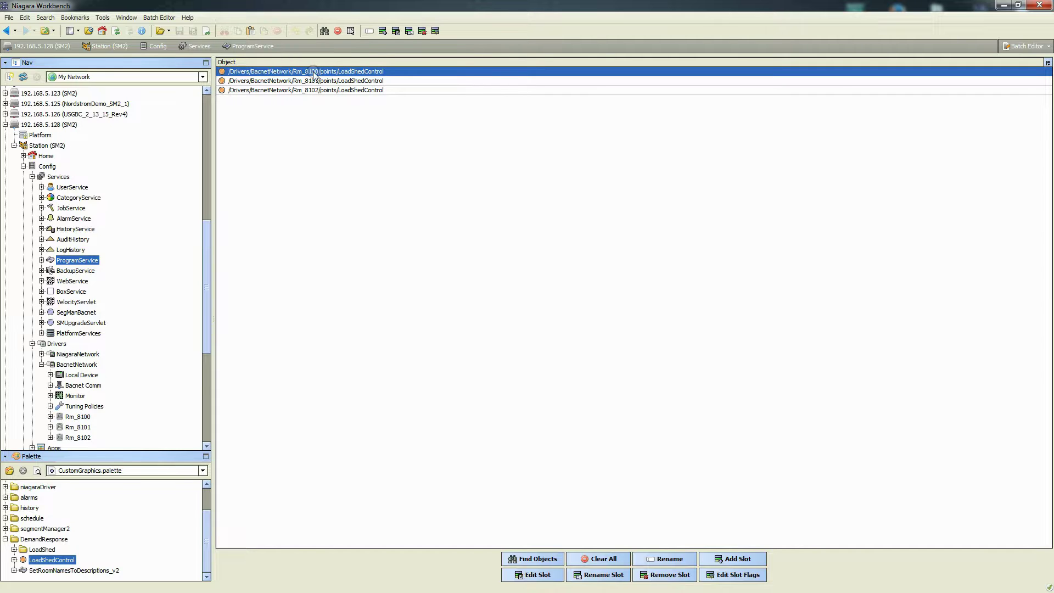
pyautogui.rightClick(314, 73)
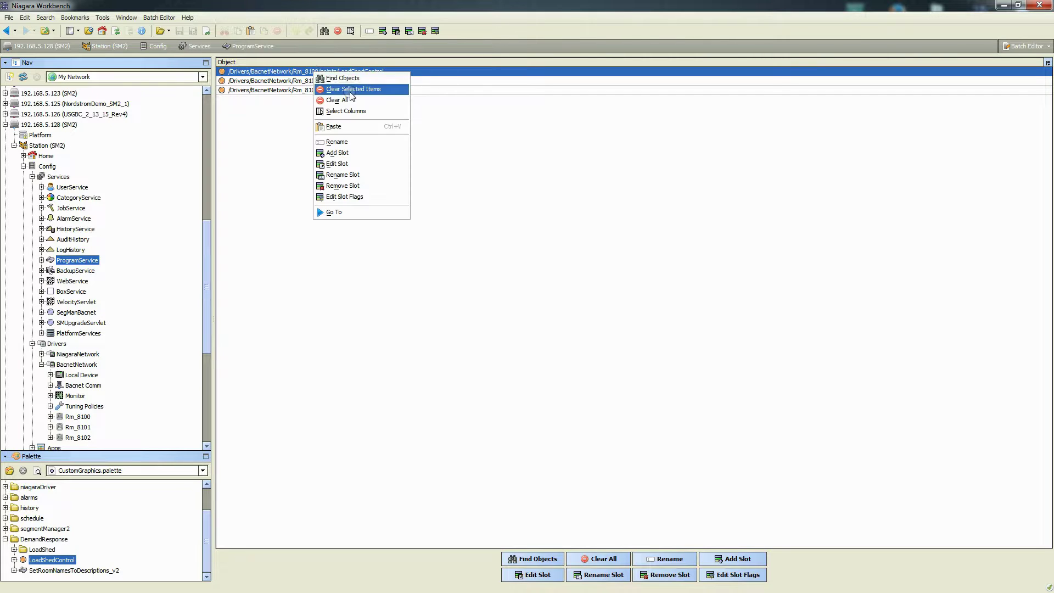
pyautogui.click(440, 105)
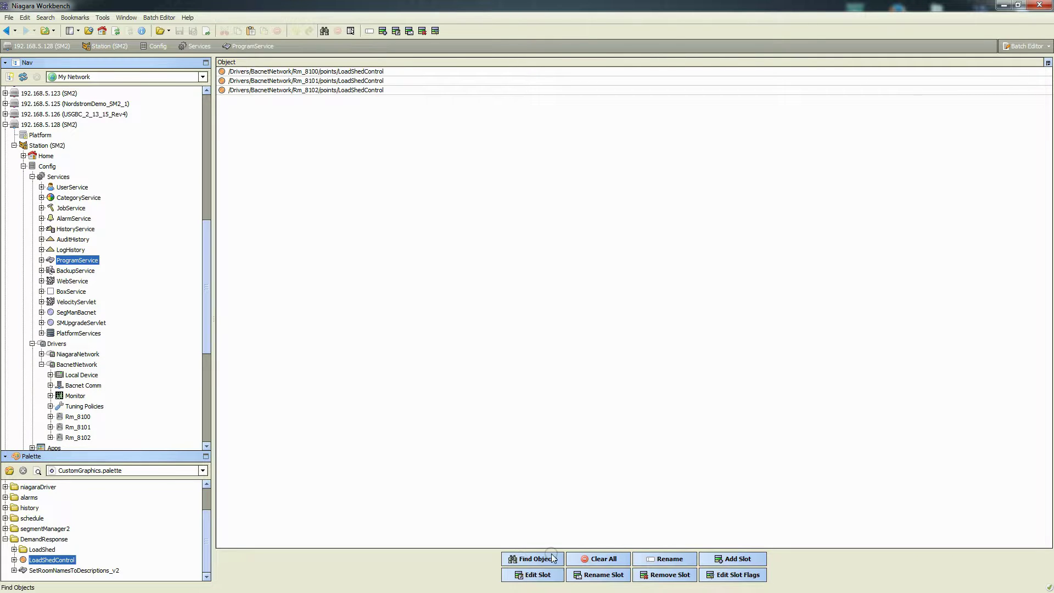
pyautogui.click(733, 559)
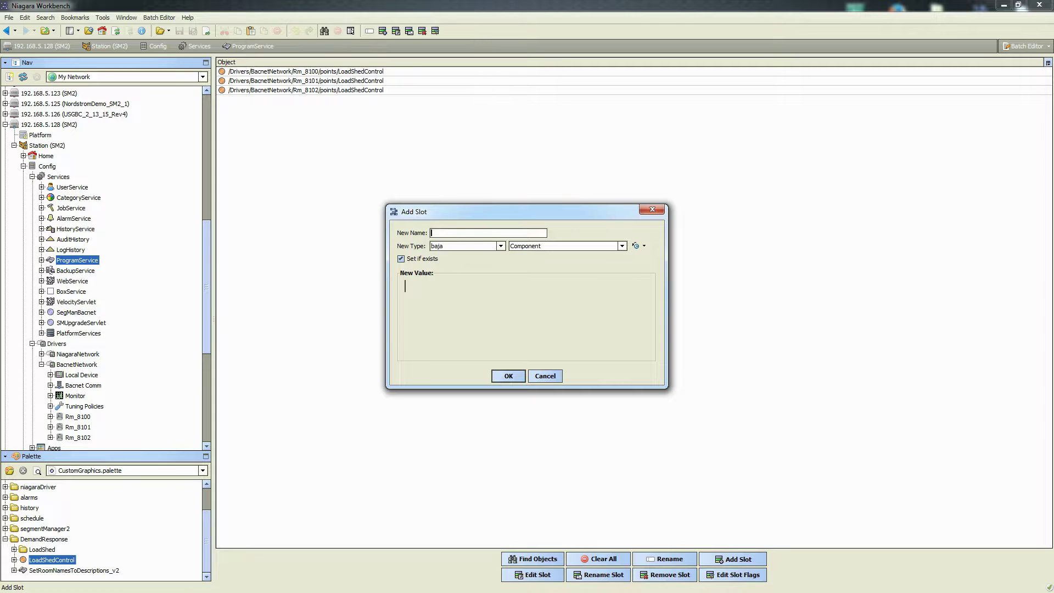
# Enter 'Link' as the new slot's name, taken from the notes
pyautogui.hotkey('alt', 'Tab')
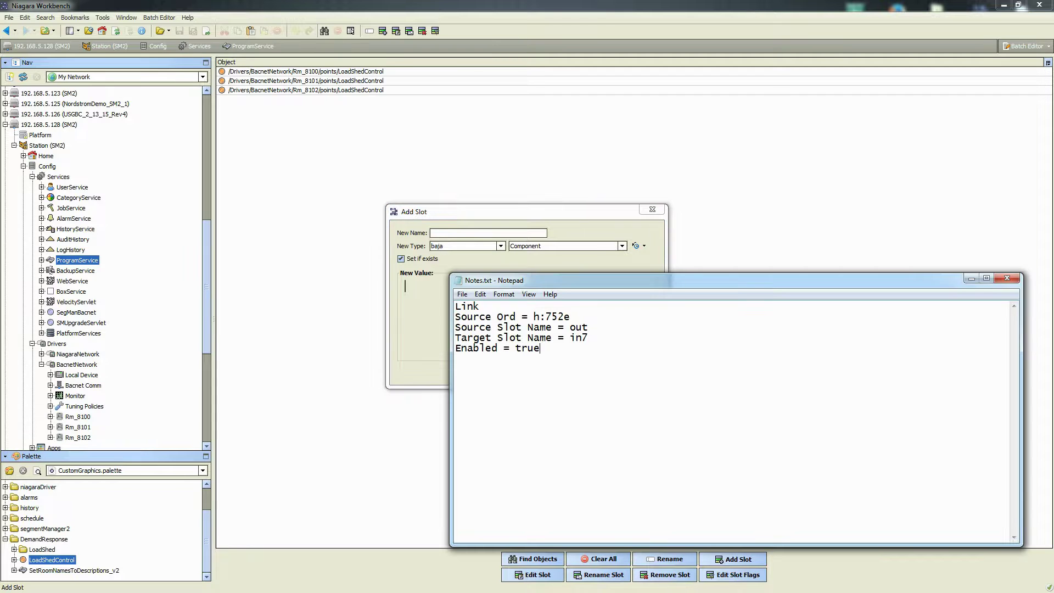
pyautogui.click(509, 213)
pyautogui.moveTo(509, 213); pyautogui.dragTo(376, 118)
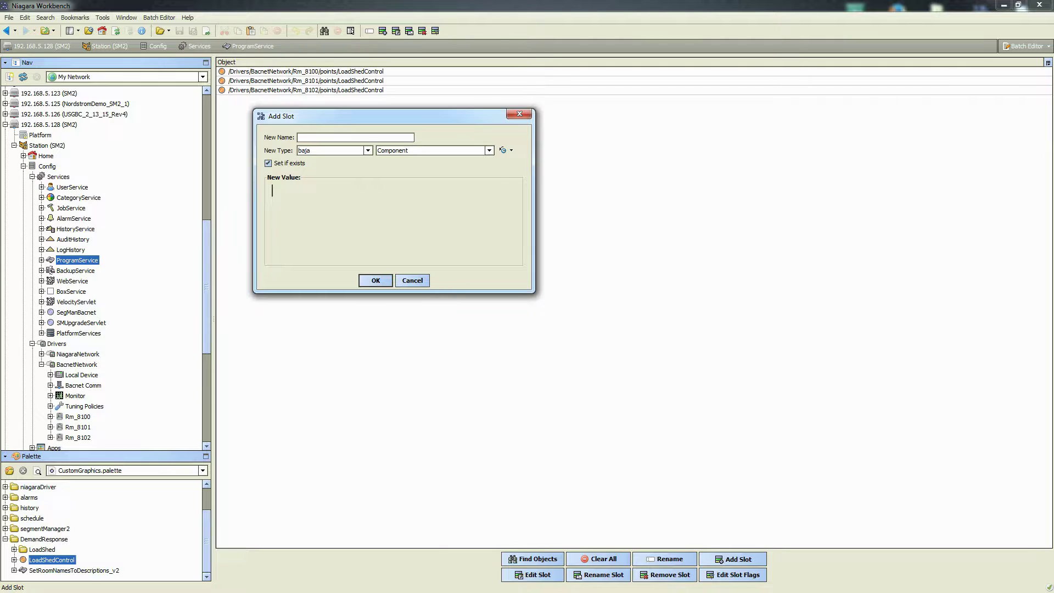
pyautogui.hotkey('alt', 'Tab')
pyautogui.doubleClick(467, 306)
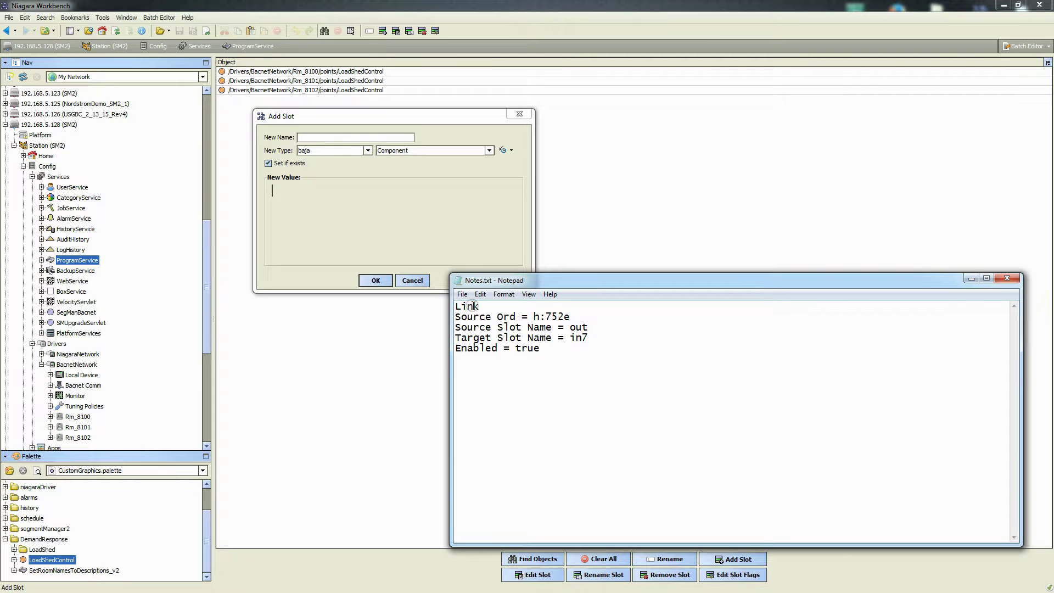
pyautogui.click(308, 138)
pyautogui.write('Link')
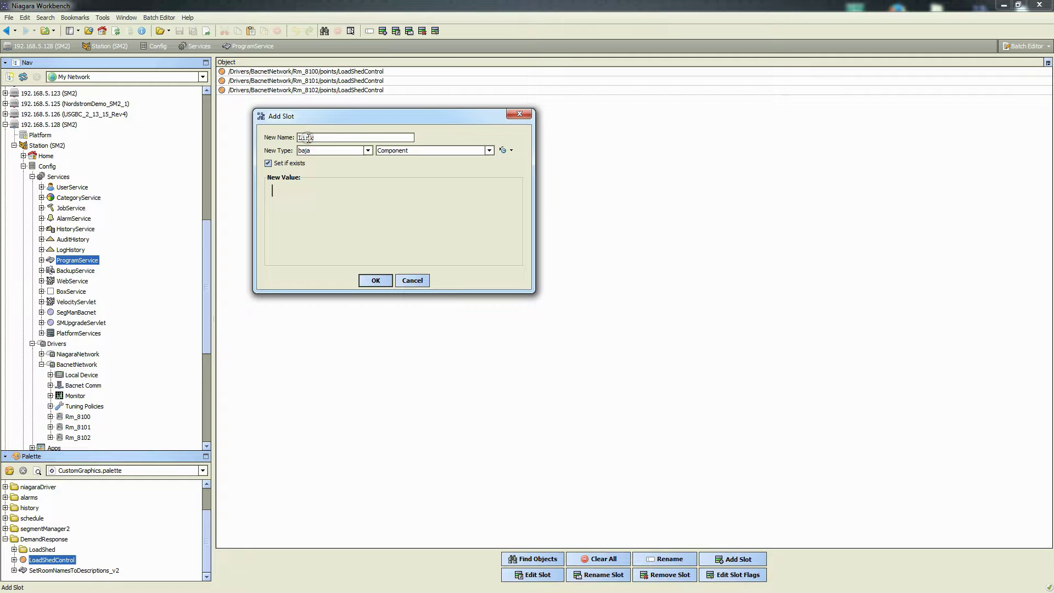
pyautogui.click(306, 151)
# Choose Link as the new slot's type so the link fields appear
pyautogui.click(425, 151)
pyautogui.click(424, 149)
pyautogui.click(492, 296)
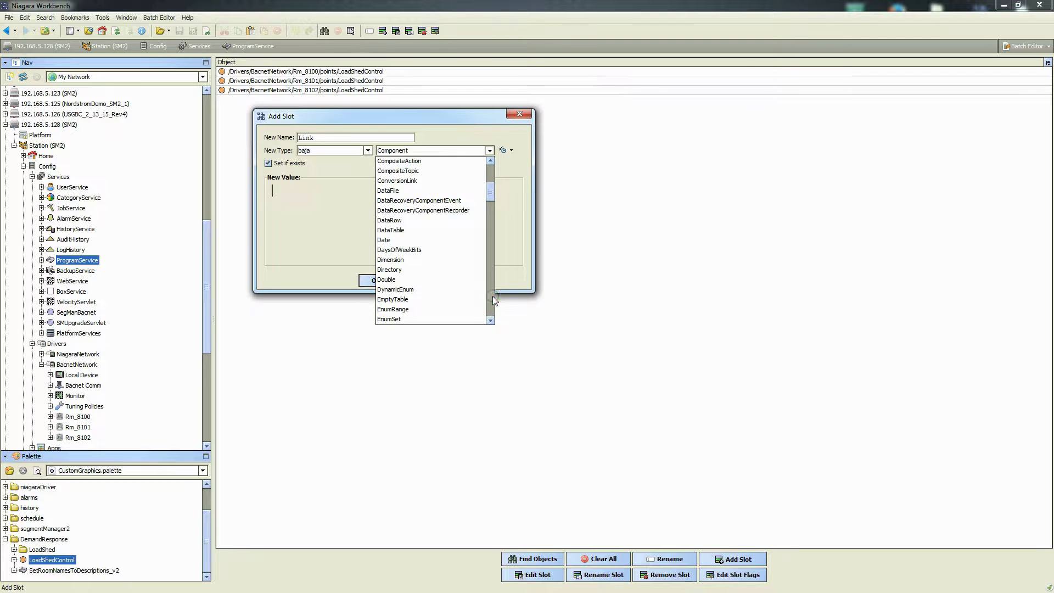
pyautogui.click(492, 295)
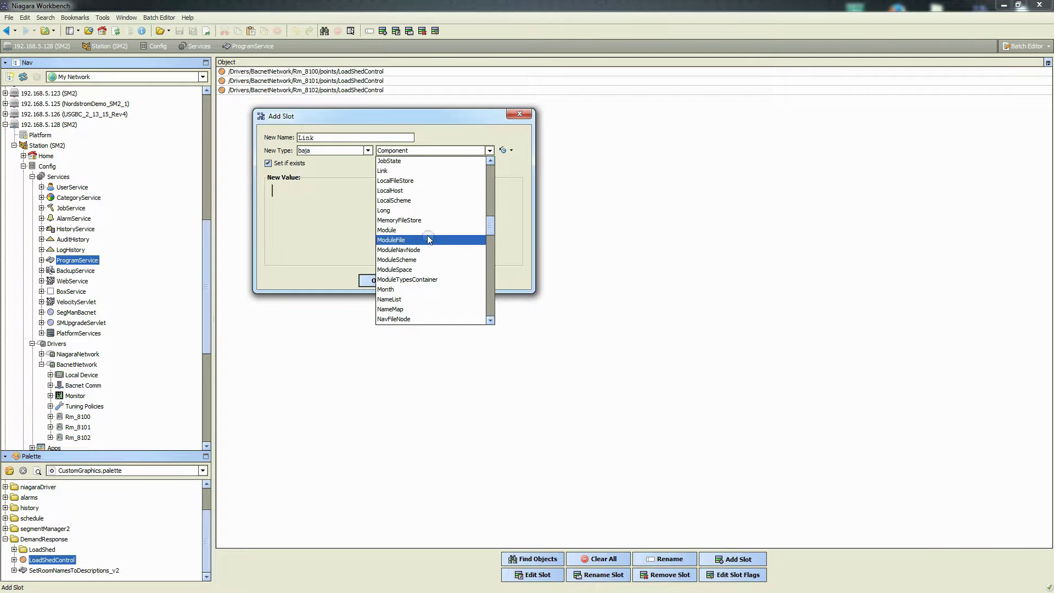
pyautogui.click(381, 172)
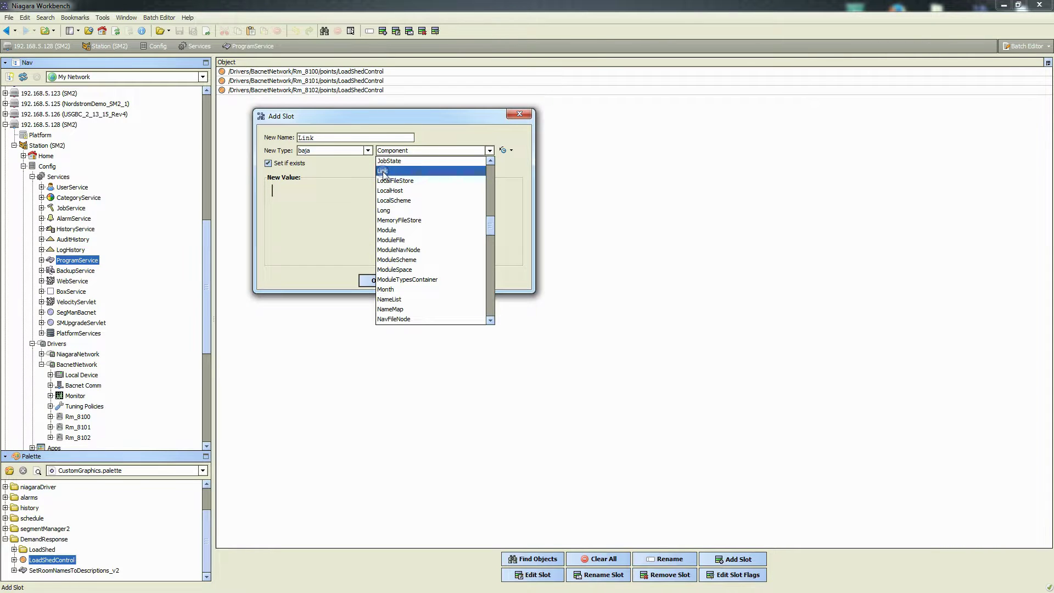
pyautogui.click(383, 171)
pyautogui.moveTo(483, 211); pyautogui.dragTo(385, 97)
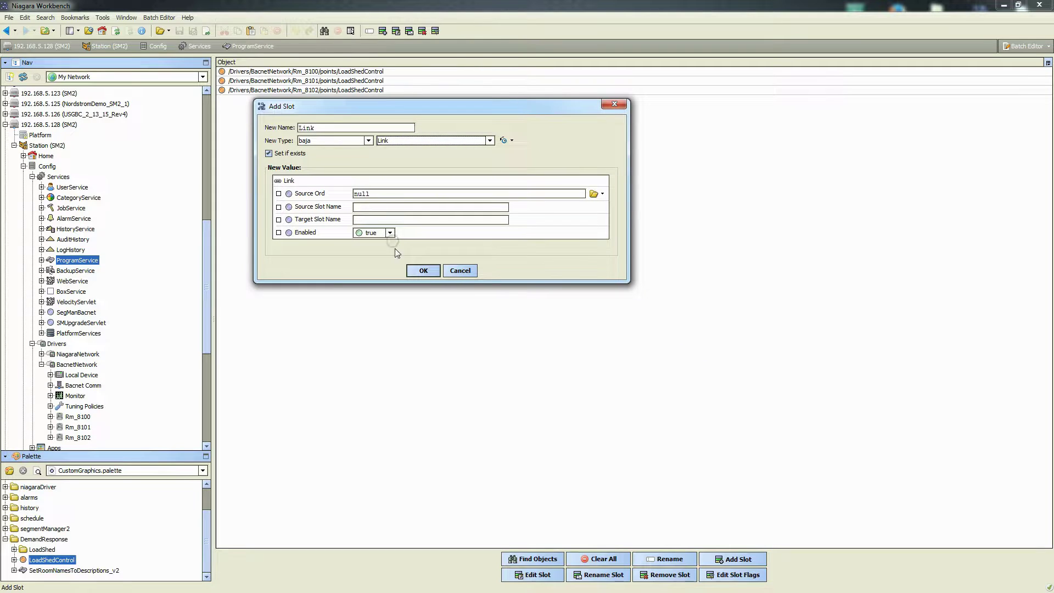
# Paste h:752e from the notes into the Link slot's Source Ord
pyautogui.hotkey('alt', 'Tab')
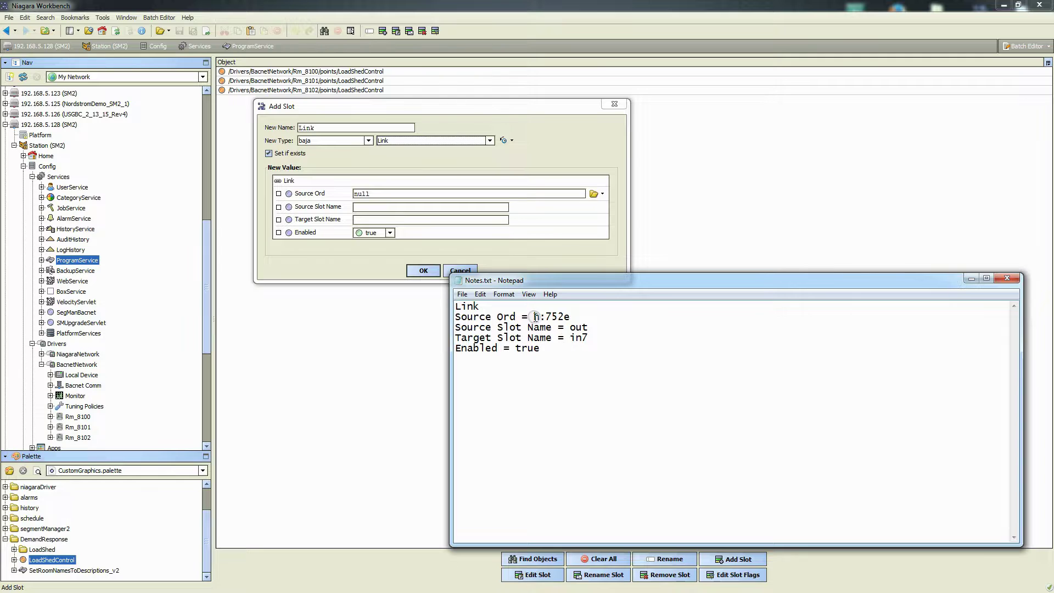
pyautogui.moveTo(533, 316); pyautogui.dragTo(568, 316)
pyautogui.hotkey('ctrl', 'c')
pyautogui.click(373, 196)
pyautogui.moveTo(372, 196); pyautogui.dragTo(346, 193)
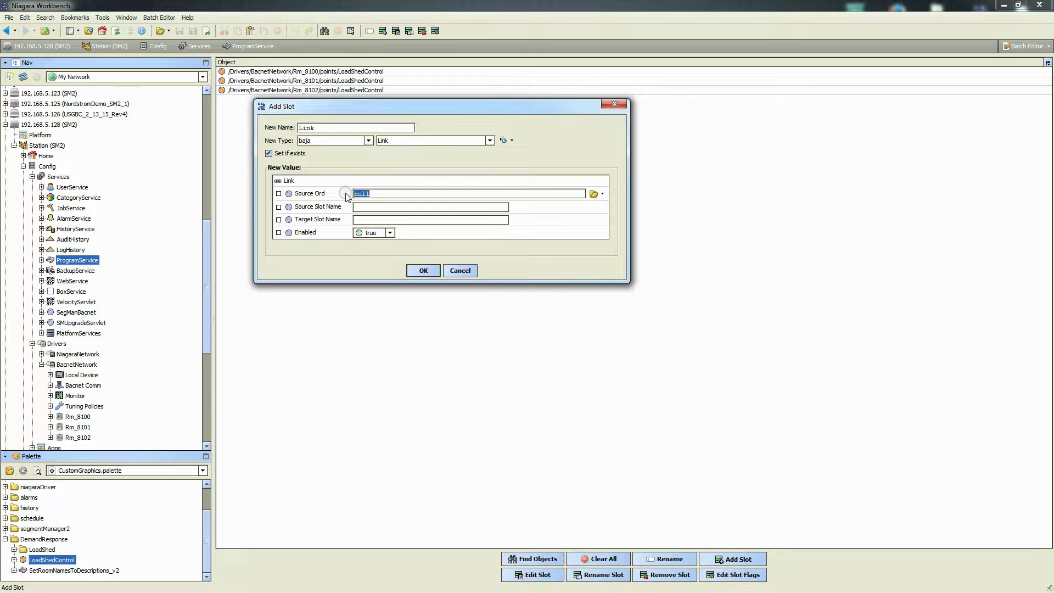
pyautogui.hotkey('ctrl', 'v')
# Set source slot 'out', target slot 'in7', and clear Set if exists
pyautogui.click(363, 208)
pyautogui.write('out')
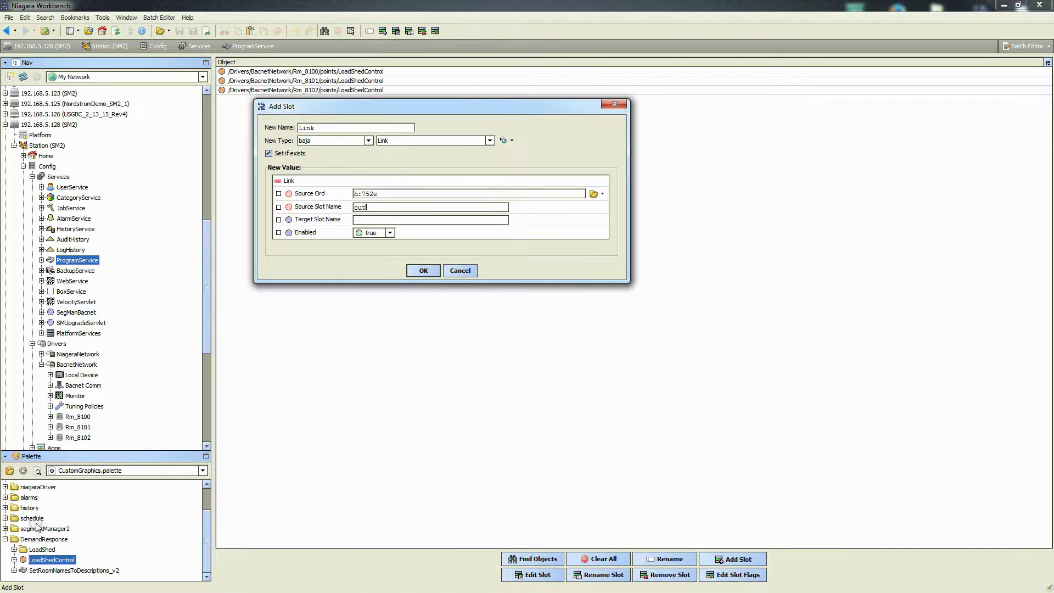
pyautogui.click(361, 220)
pyautogui.write('in7')
pyautogui.hotkey('alt', 'Tab')
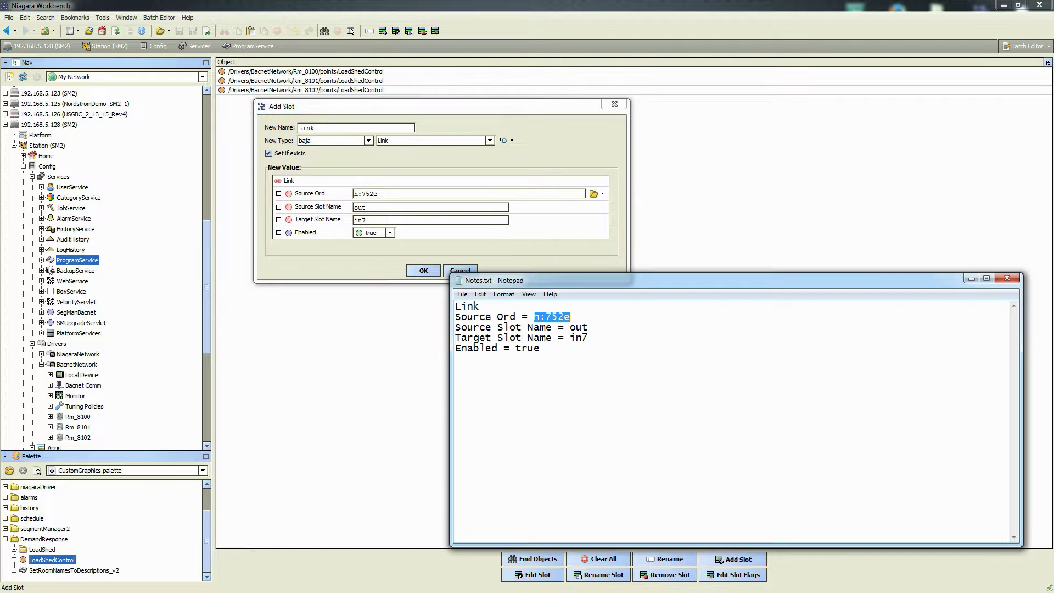
pyautogui.doubleClick(579, 337)
pyautogui.click(539, 352)
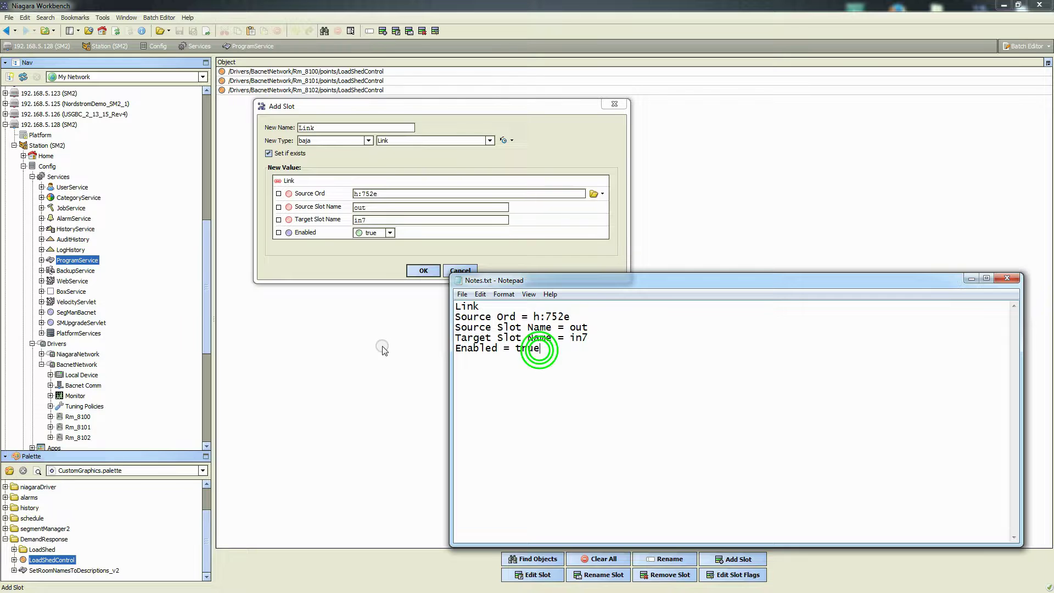
pyautogui.click(343, 259)
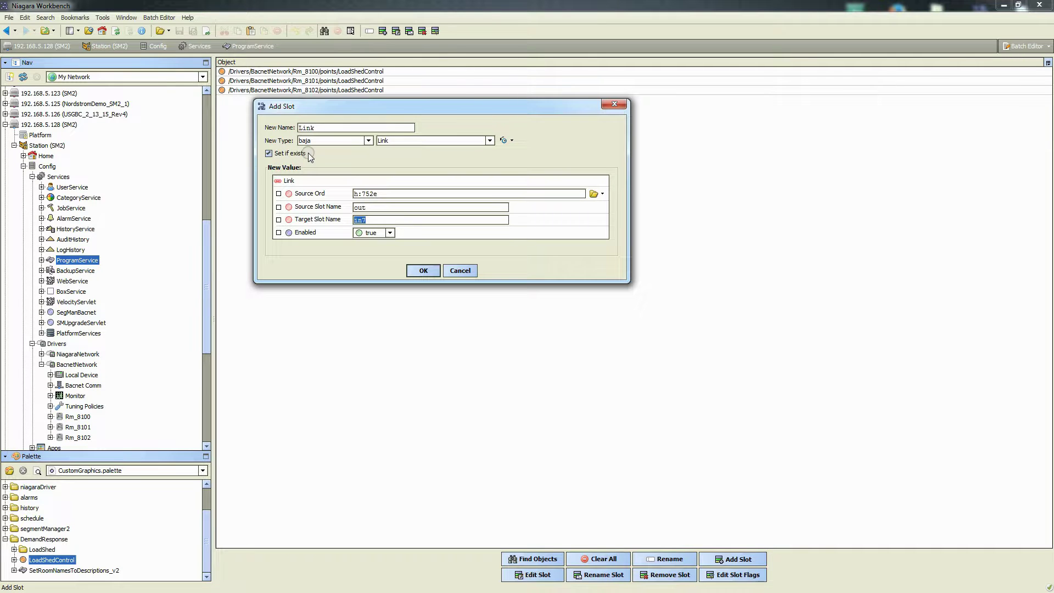
pyautogui.click(269, 155)
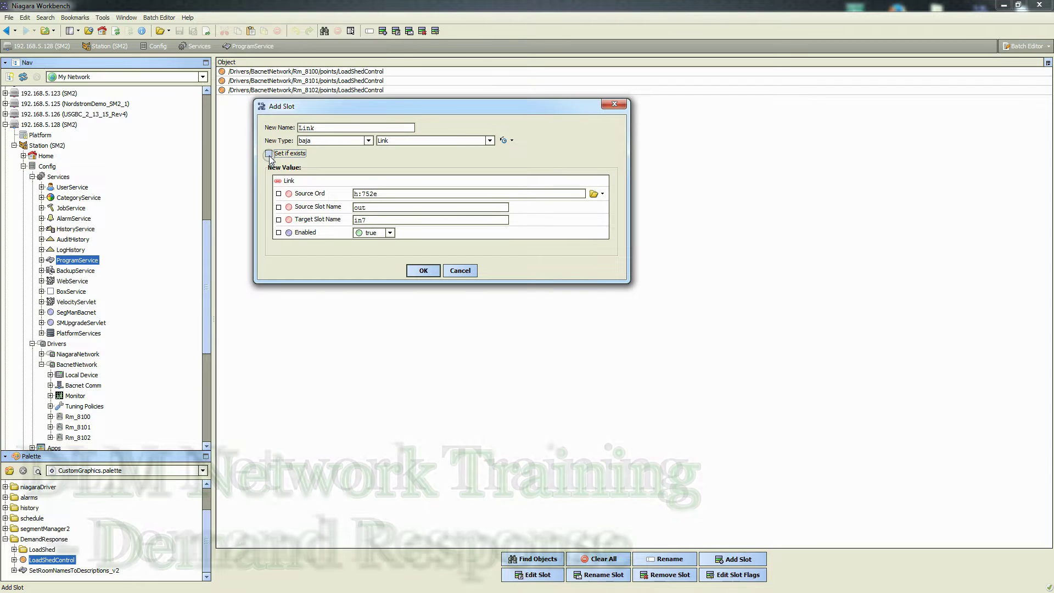
# Add the Link slot to the found points, review the BatchEditor Results, and close the report
pyautogui.click(423, 276)
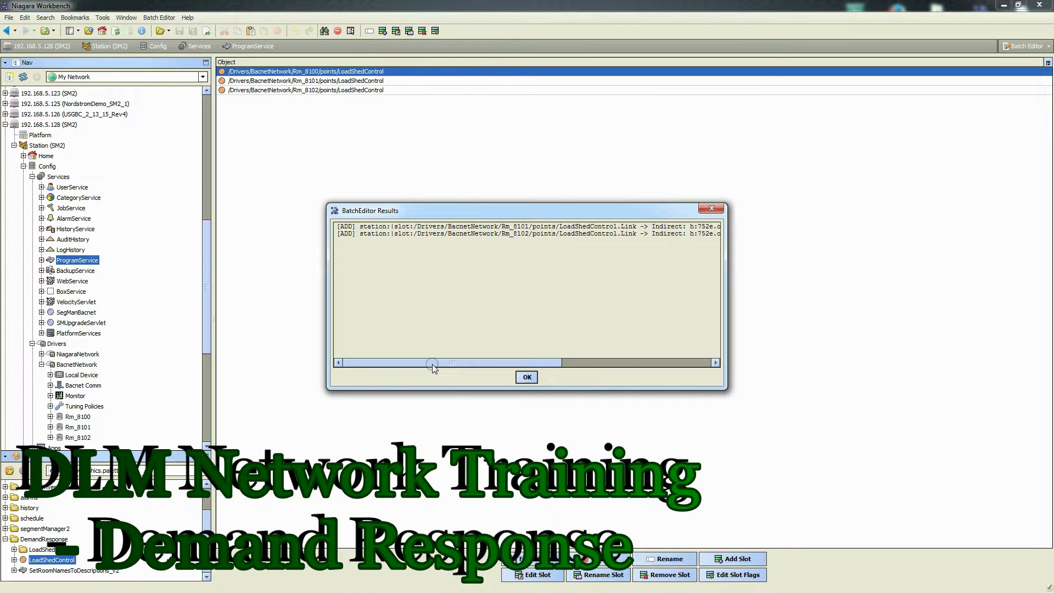
pyautogui.moveTo(433, 364); pyautogui.dragTo(590, 361)
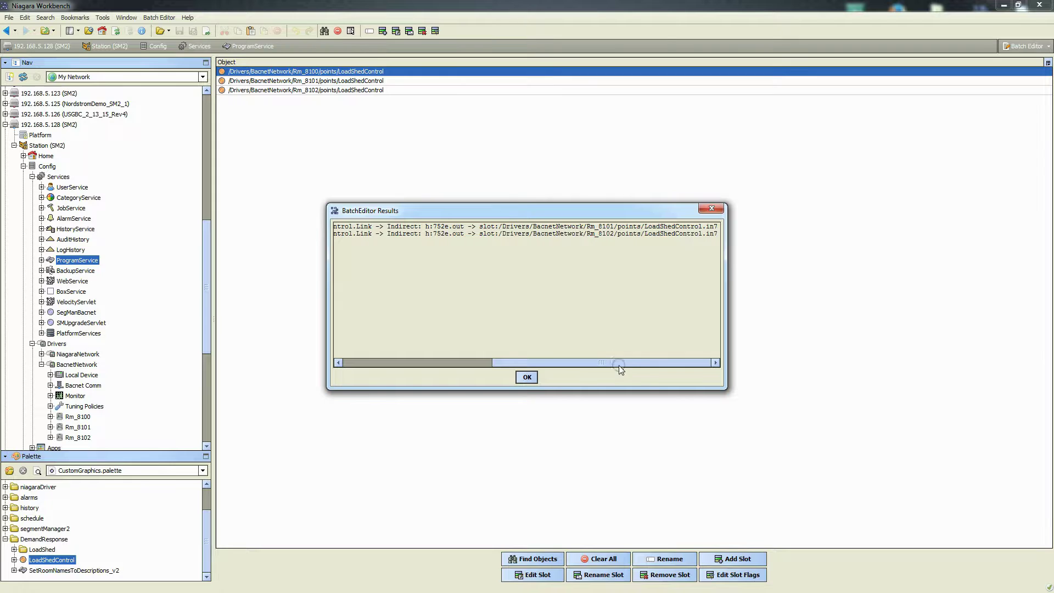
pyautogui.moveTo(617, 363); pyautogui.dragTo(540, 364)
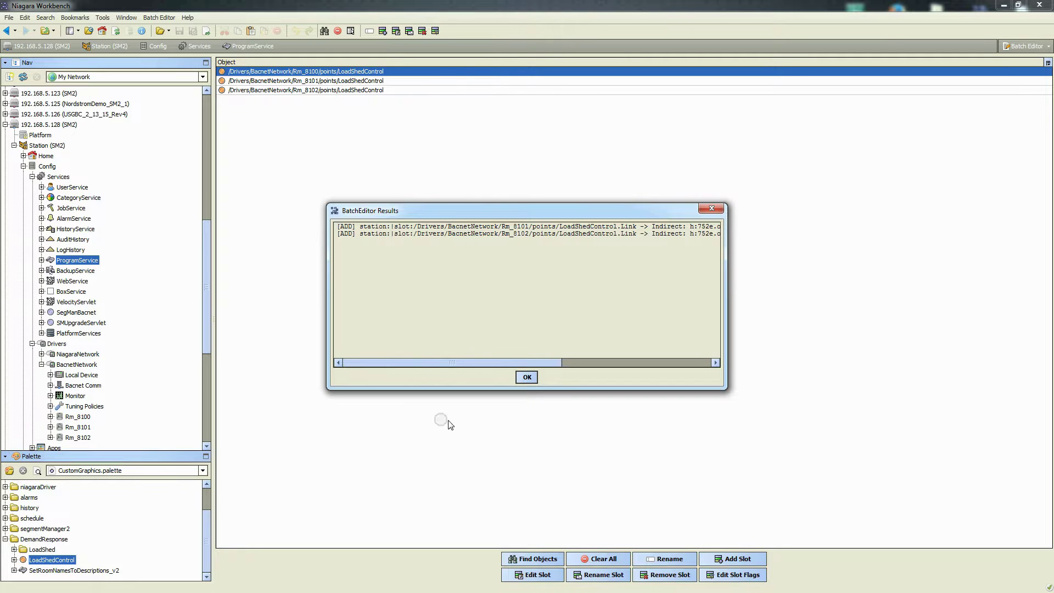
pyautogui.click(526, 378)
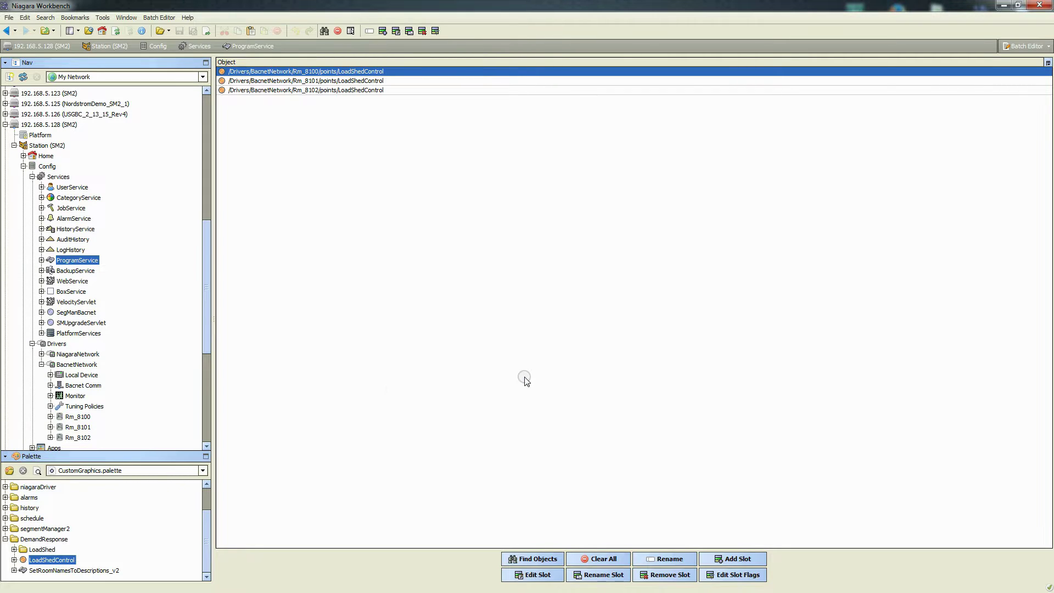
# Clear the Batch Editor object list and open the LoadShed logic folder
pyautogui.click(602, 560)
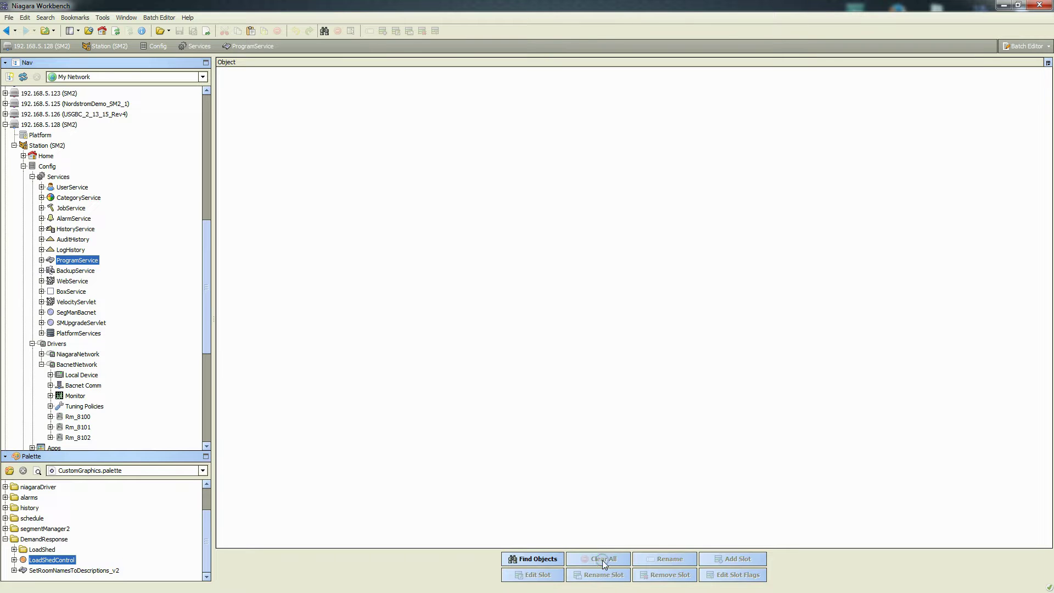
pyautogui.click(32, 177)
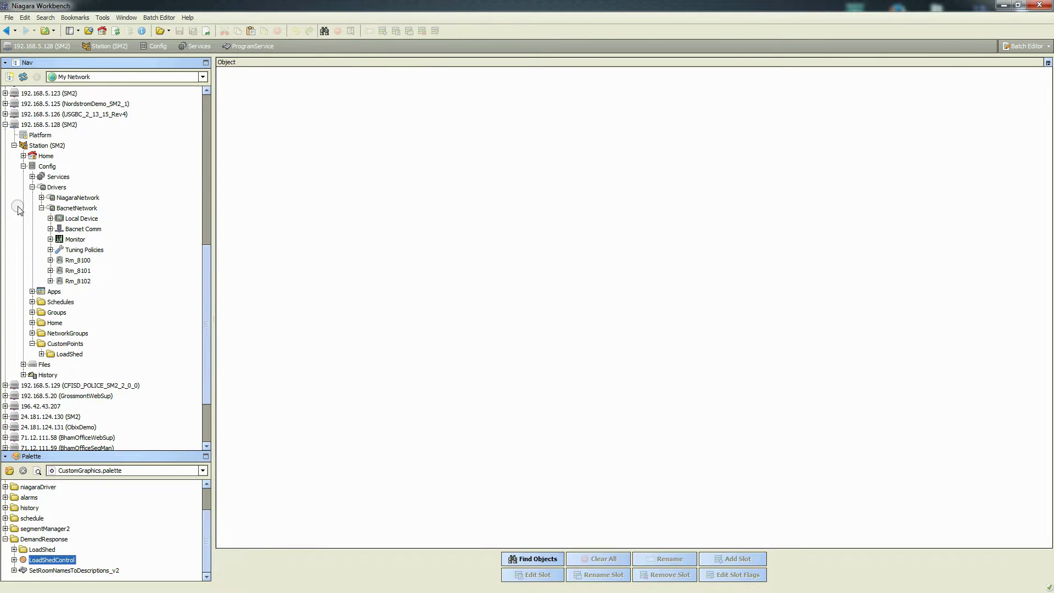
pyautogui.click(67, 355)
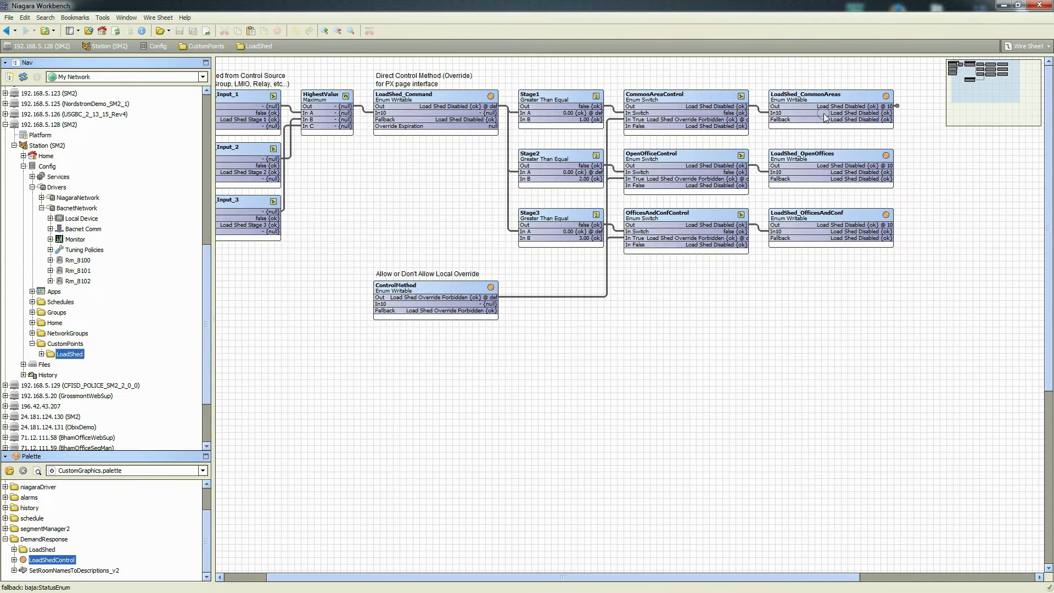
# Review LoadShed_CommonAreas' Link Sheet rows for the three rooms, then go back to the wire sheet
pyautogui.rightClick(825, 114)
pyautogui.moveTo(865, 134)
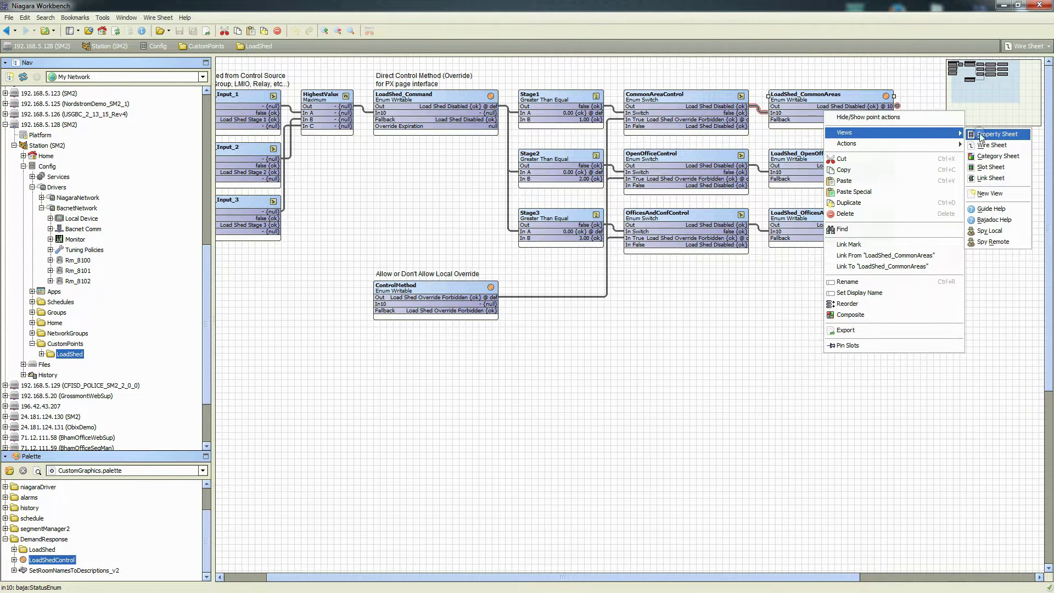
pyautogui.click(994, 178)
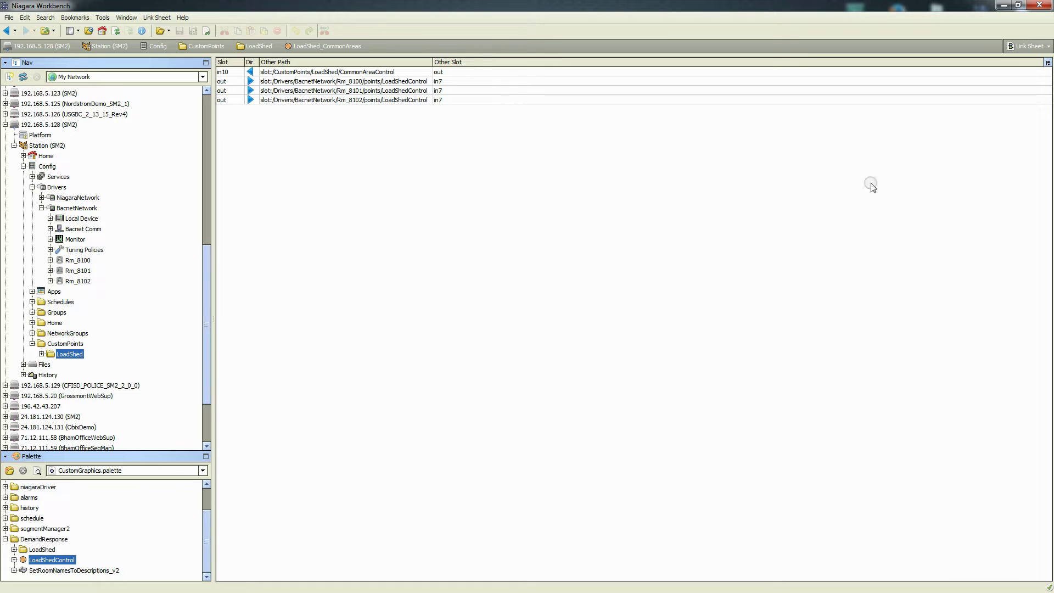
pyautogui.click(325, 89)
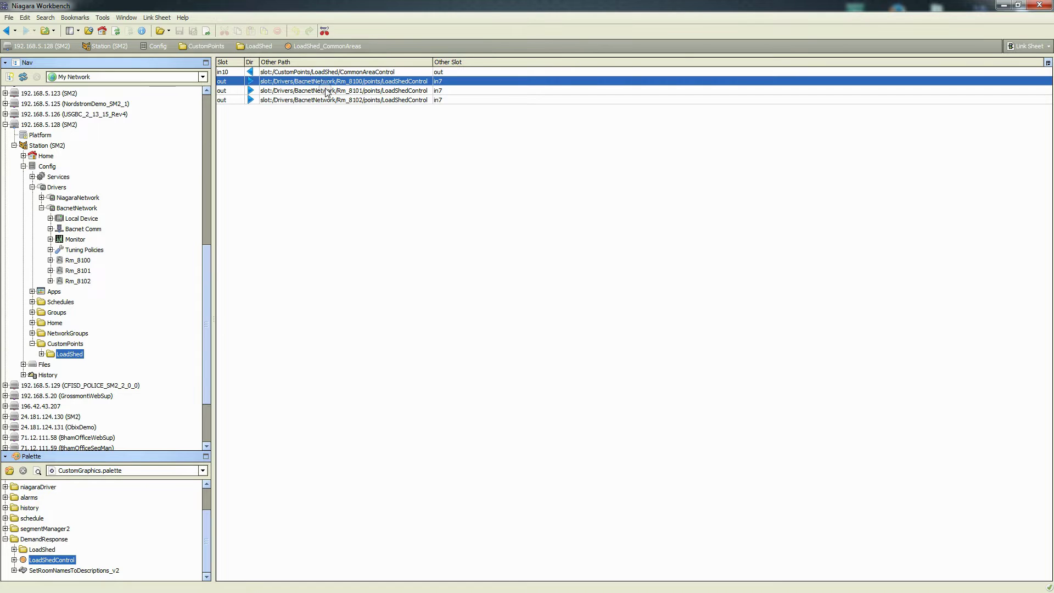
pyautogui.click(335, 99)
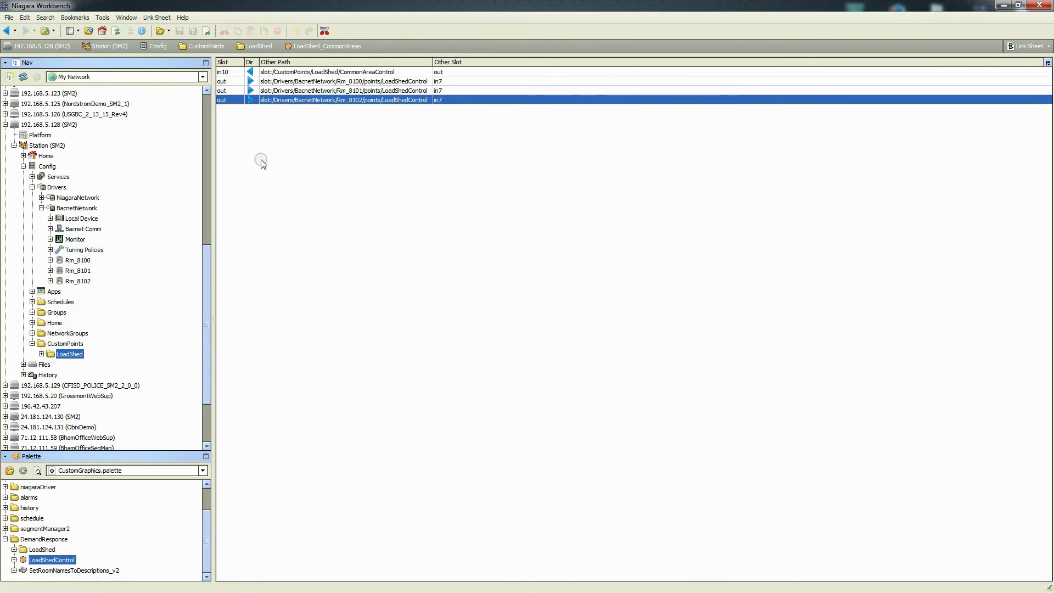
pyautogui.click(346, 140)
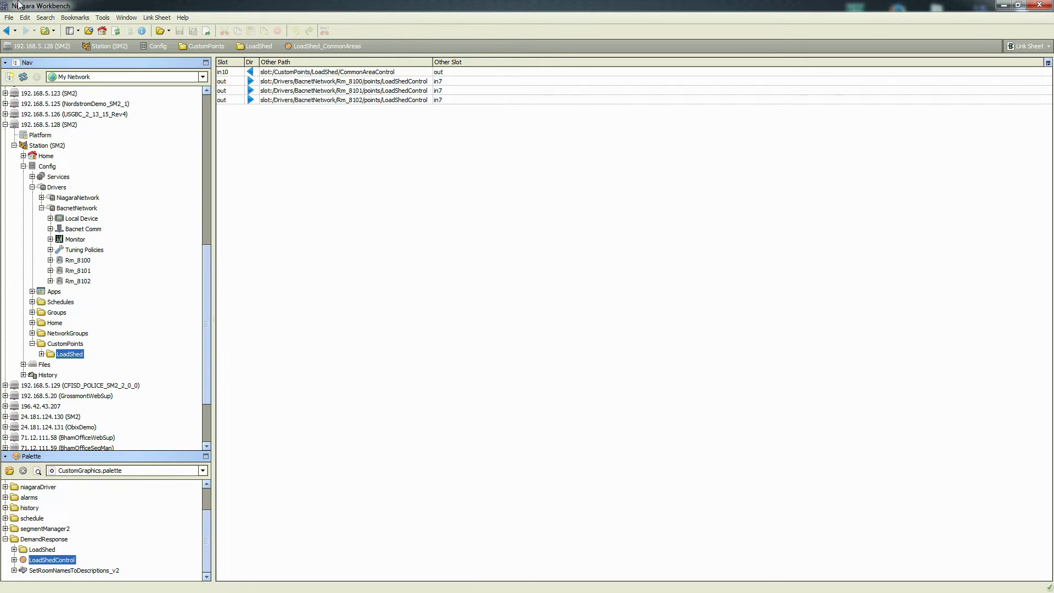
pyautogui.click(6, 31)
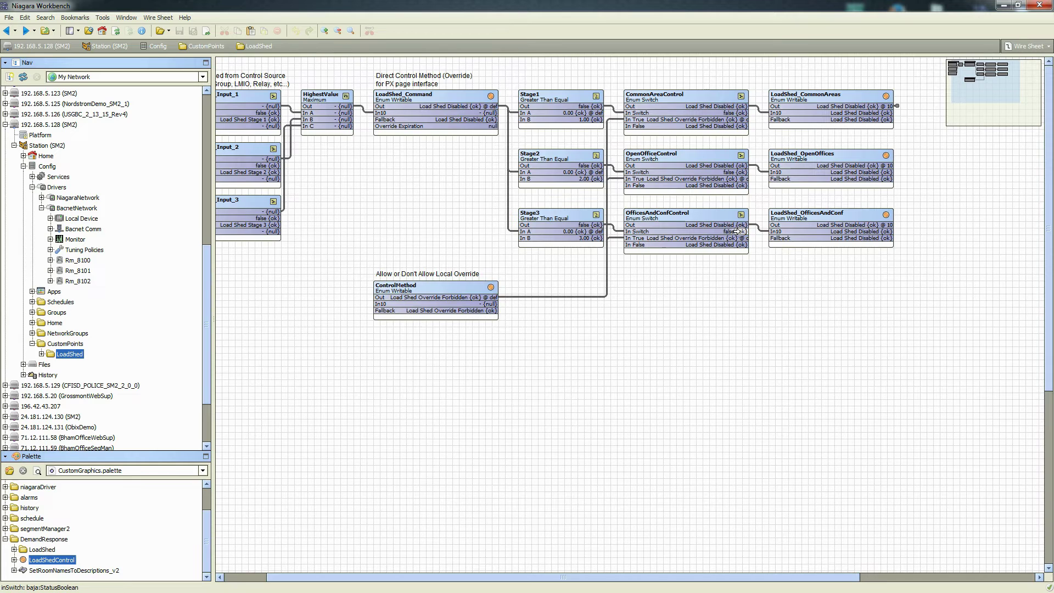
# Override LoadShed_Command with Set LoadShed Stage to Load Shed Stage 1
pyautogui.rightClick(442, 117)
pyautogui.click(504, 137)
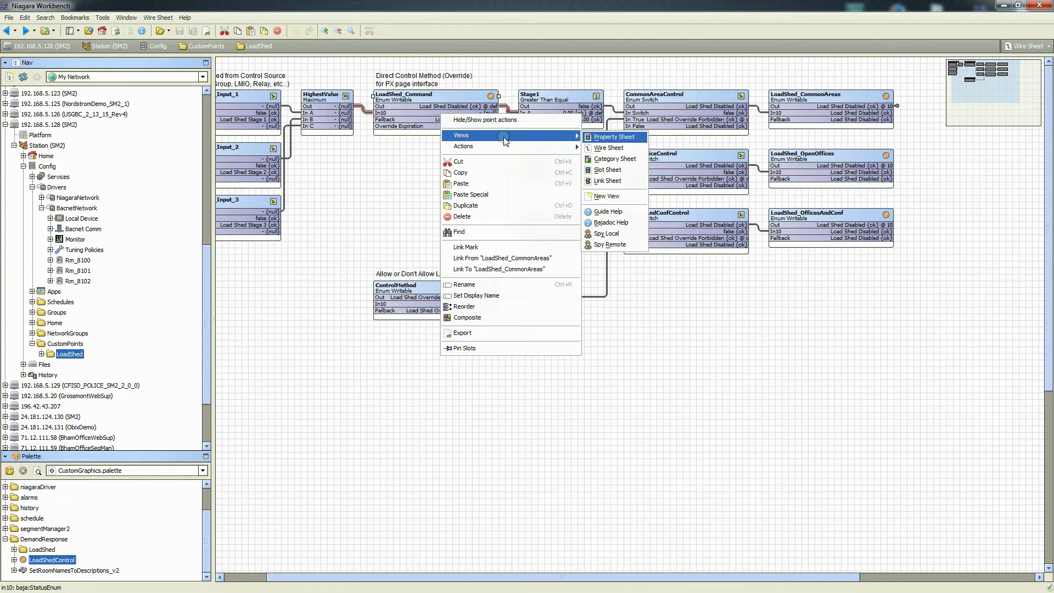
pyautogui.moveTo(547, 146)
pyautogui.click(604, 147)
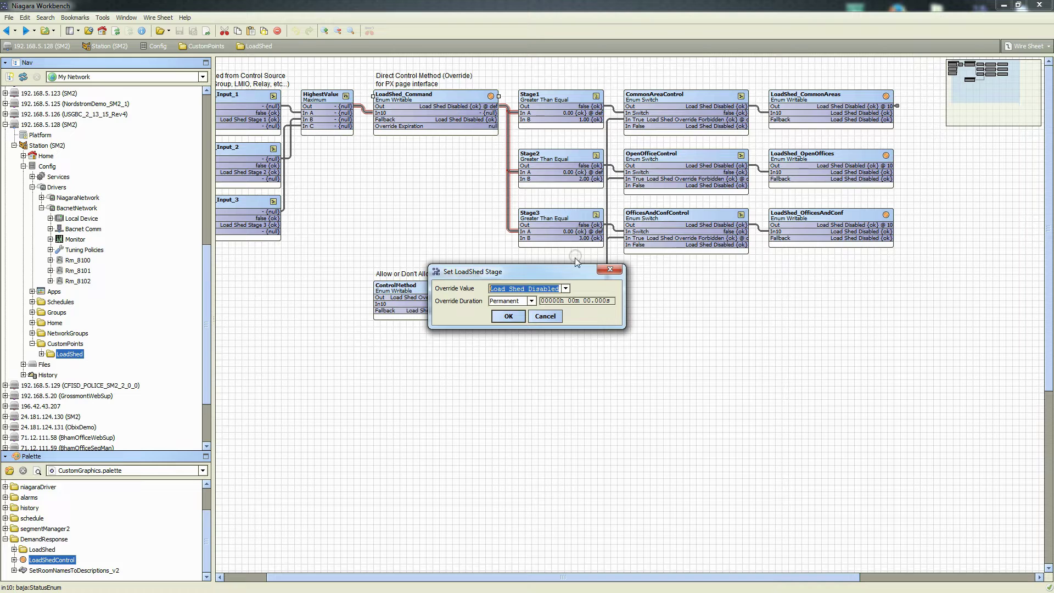
pyautogui.click(566, 290)
pyautogui.click(530, 308)
pyautogui.click(506, 317)
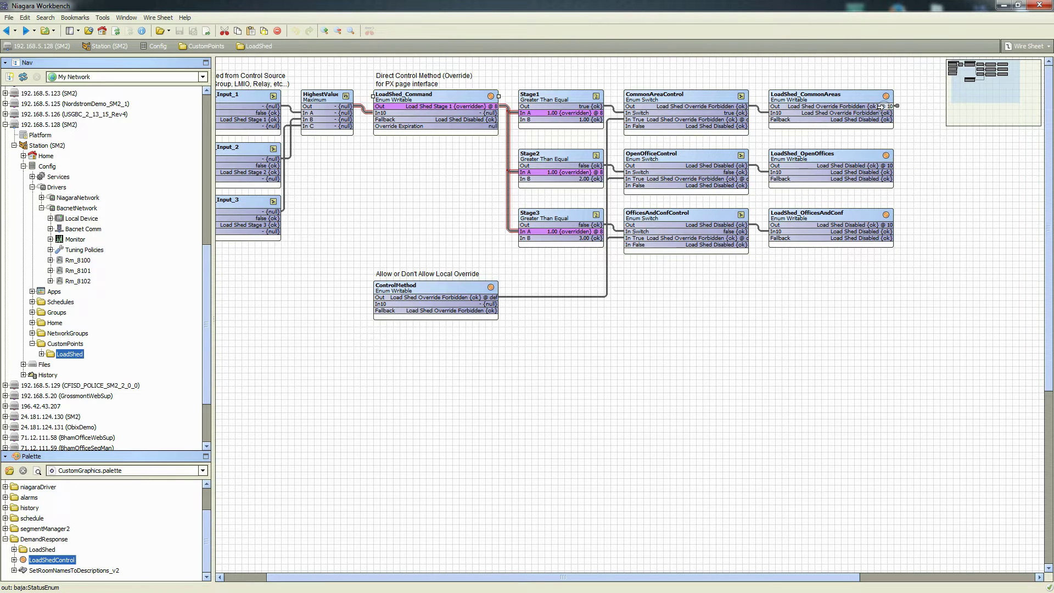
pyautogui.click(50, 260)
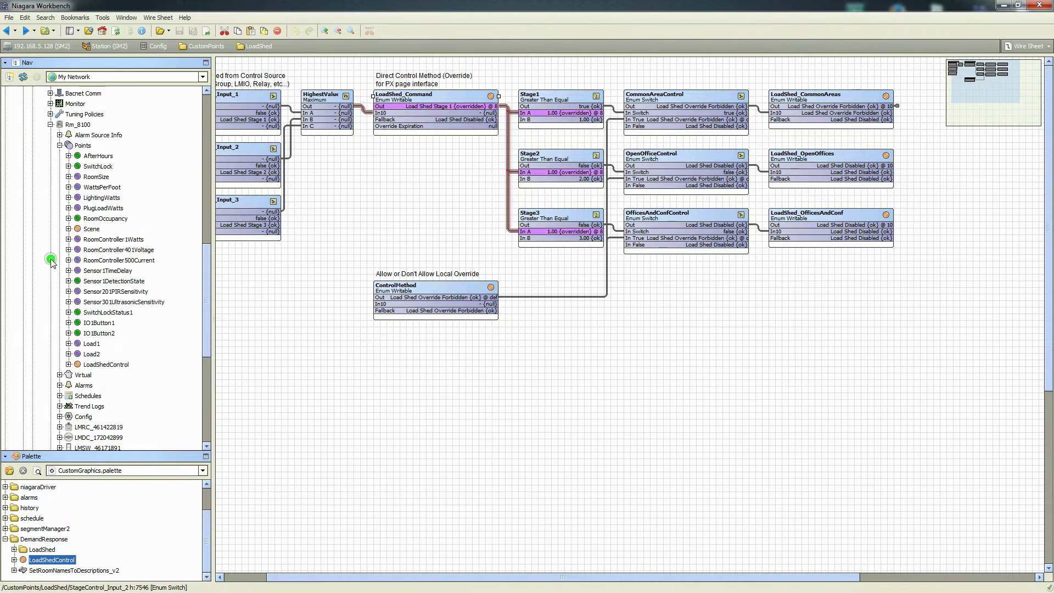
# Check that Rm_8100's LoadShedControl point reads Load Shed Override Forbidden
pyautogui.click(59, 146)
pyautogui.click(79, 145)
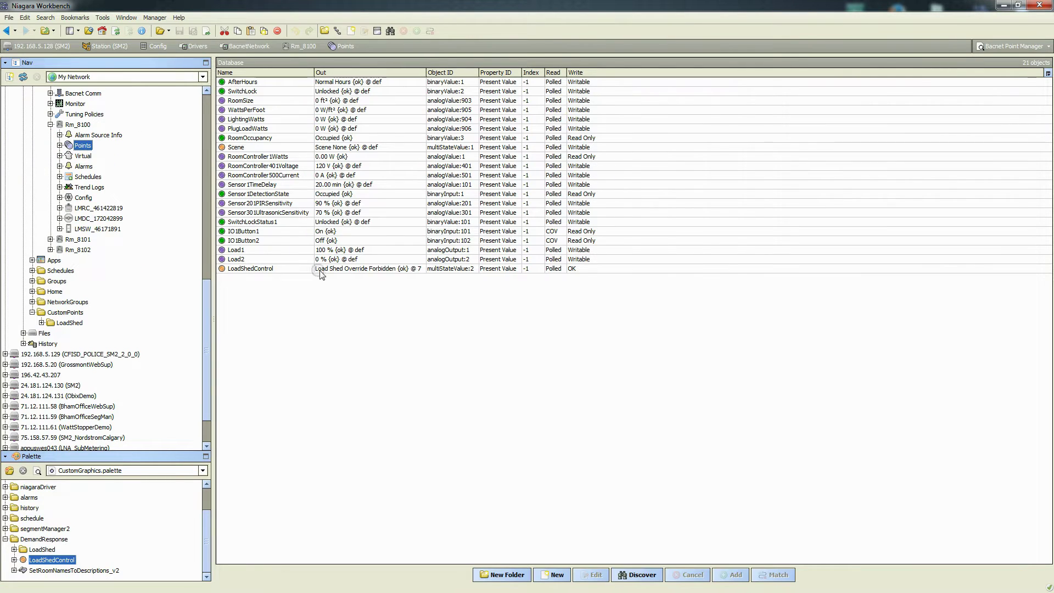
pyautogui.click(345, 269)
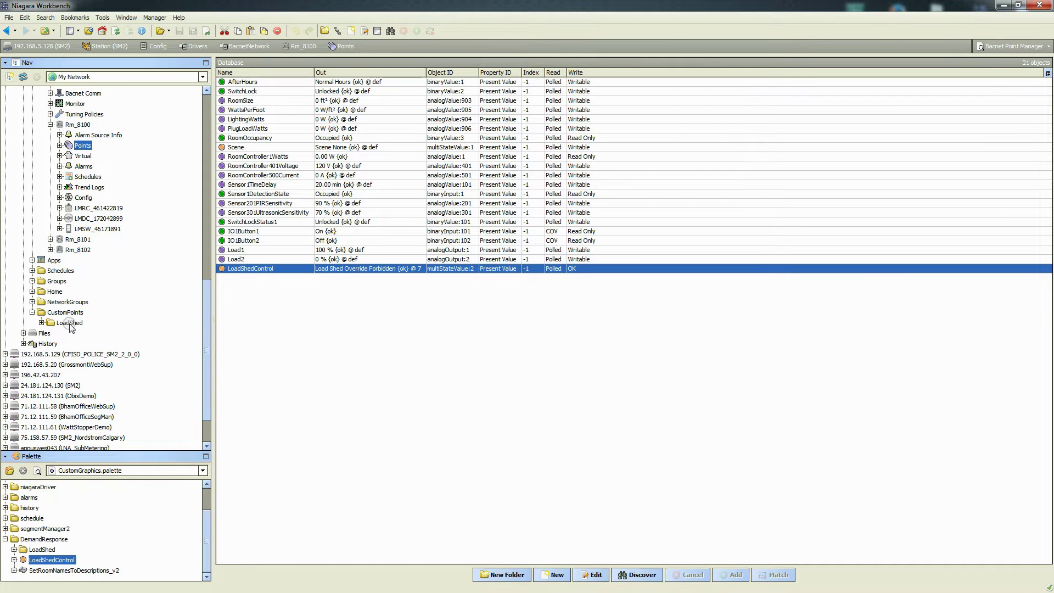
# Return LoadShed_Command to Auto from the Nav tree so outputs read Load Shed Disabled
pyautogui.click(41, 323)
pyautogui.scroll(-2, 113, 300)
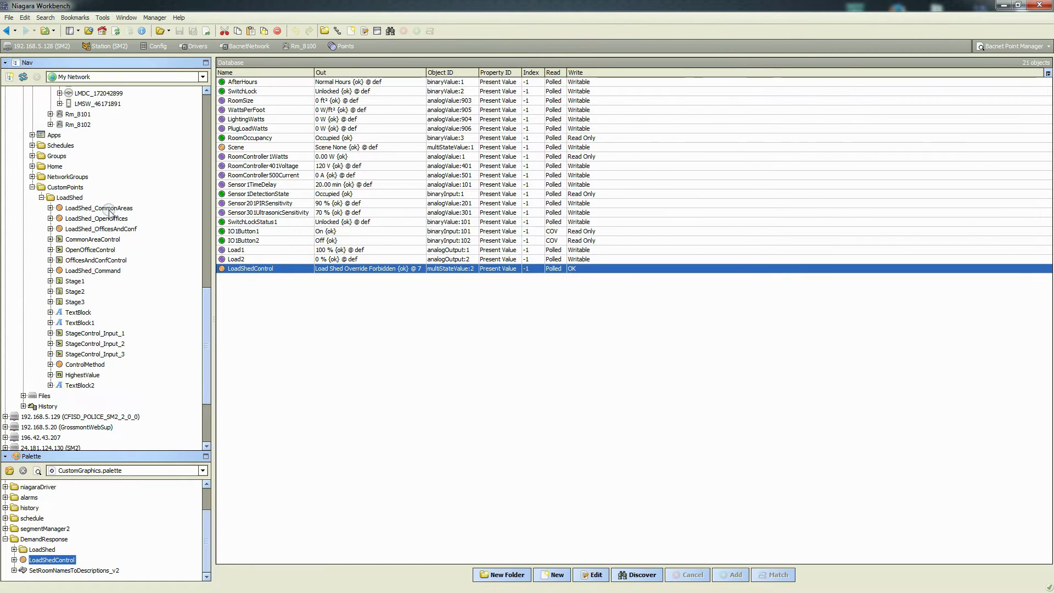
pyautogui.rightClick(96, 271)
pyautogui.moveTo(151, 305)
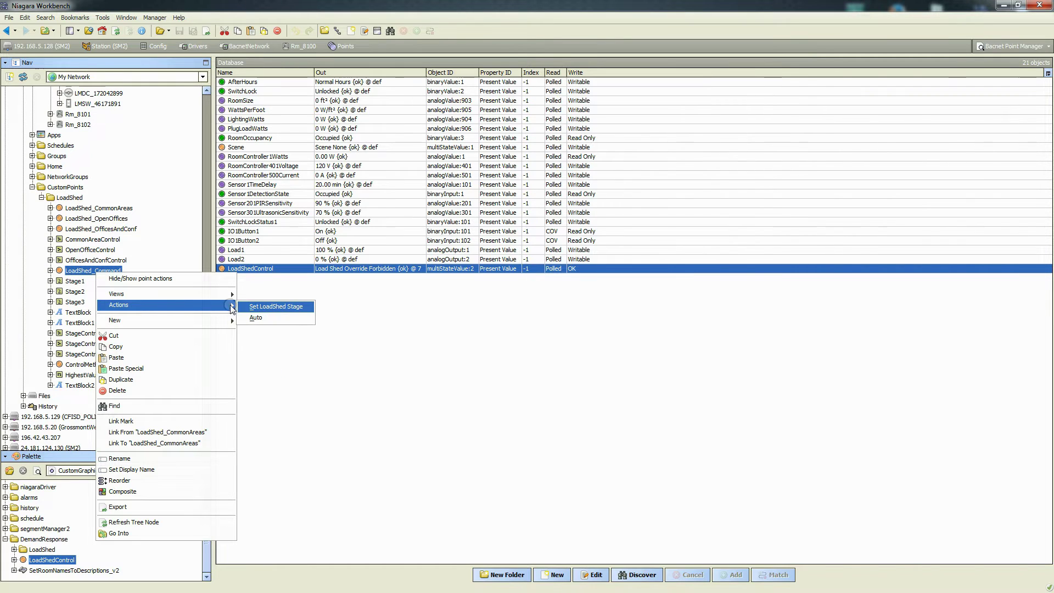
pyautogui.click(272, 318)
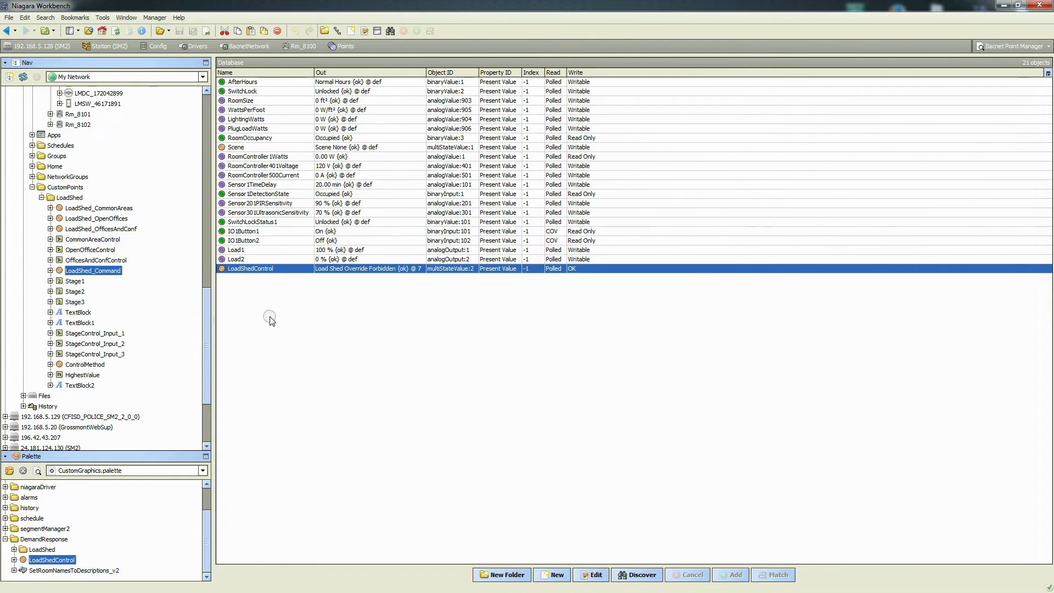
pyautogui.click(343, 289)
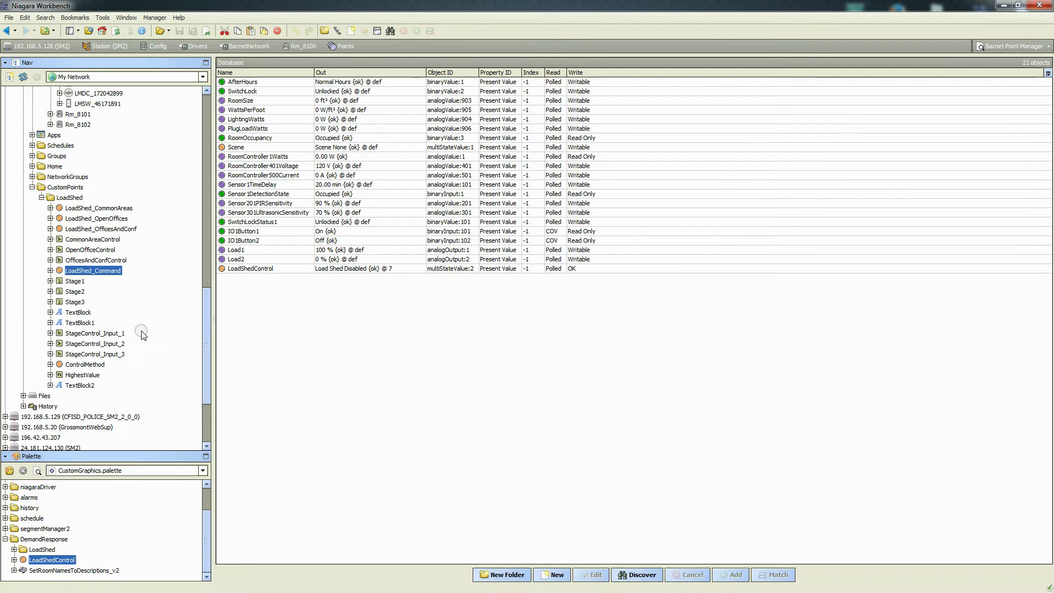
pyautogui.click(41, 198)
# Open the LoadShed wire sheet to confirm every output reads Load Shed Disabled
pyautogui.doubleClick(69, 270)
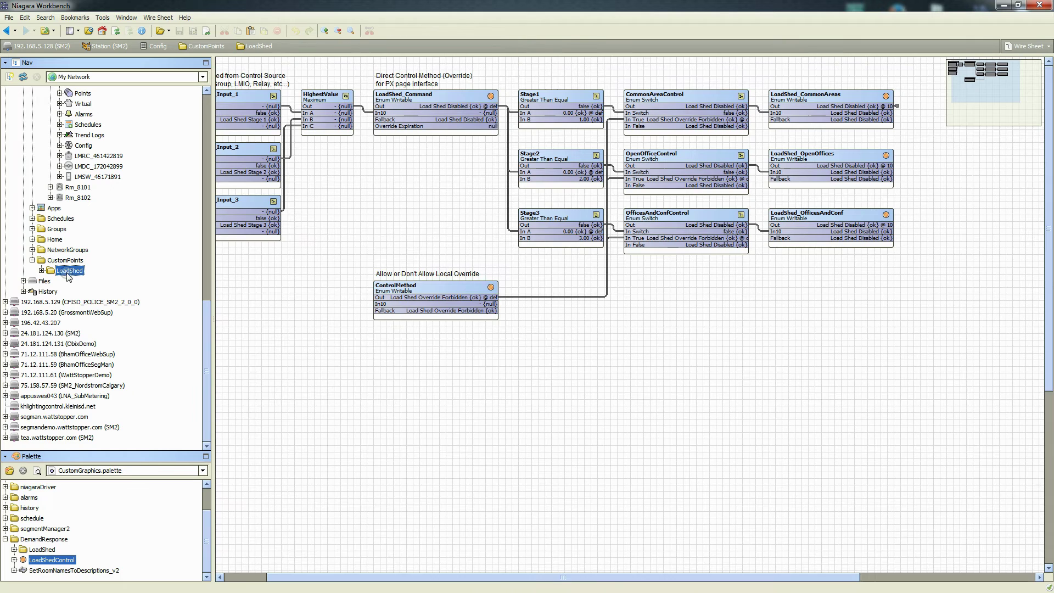
pyautogui.moveTo(356, 576); pyautogui.dragTo(308, 581)
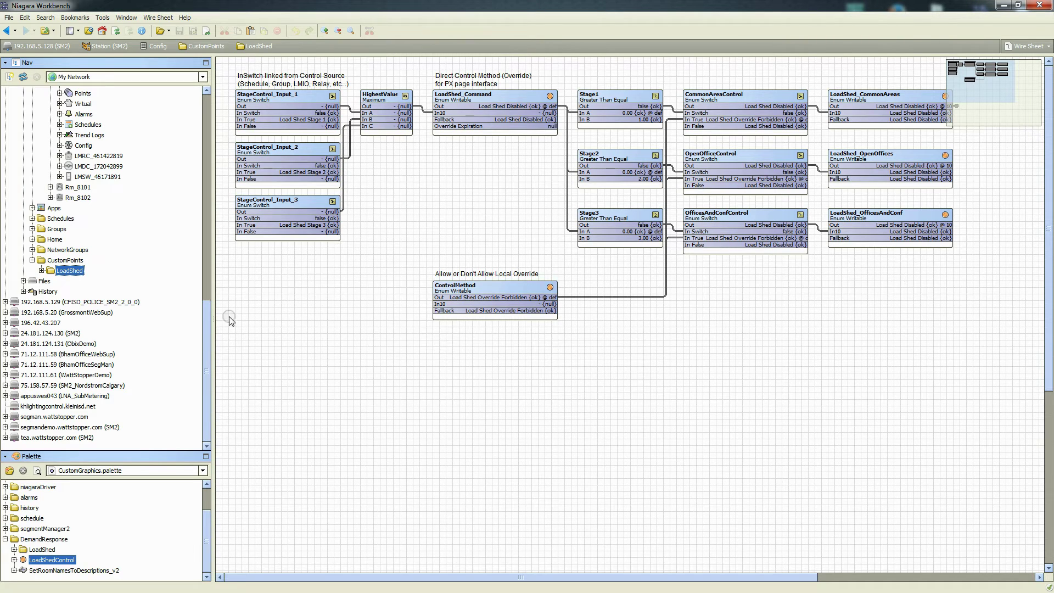
pyautogui.moveTo(207, 328); pyautogui.dragTo(202, 270)
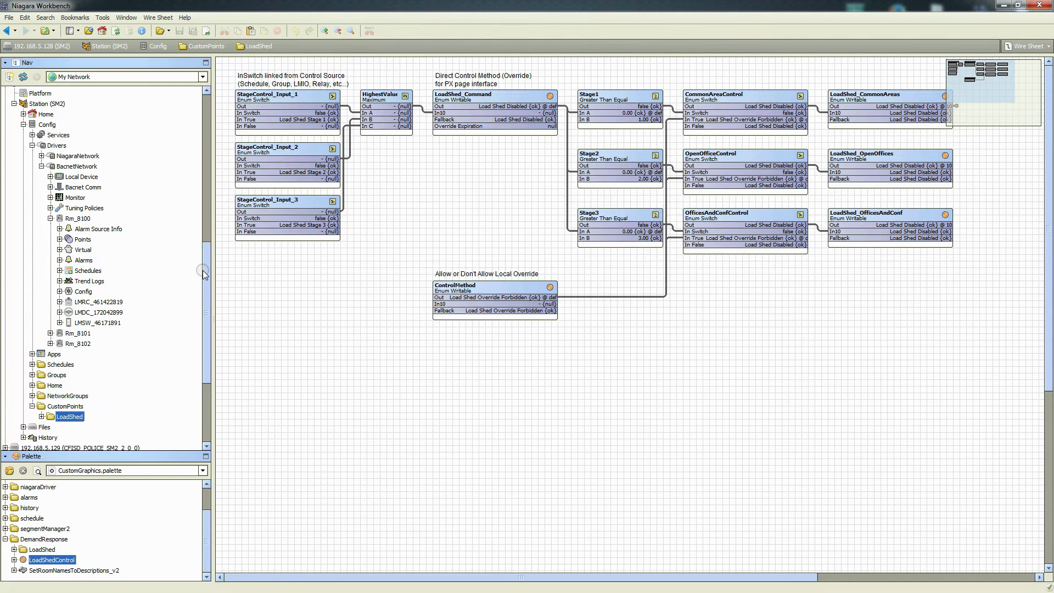
pyautogui.click(50, 218)
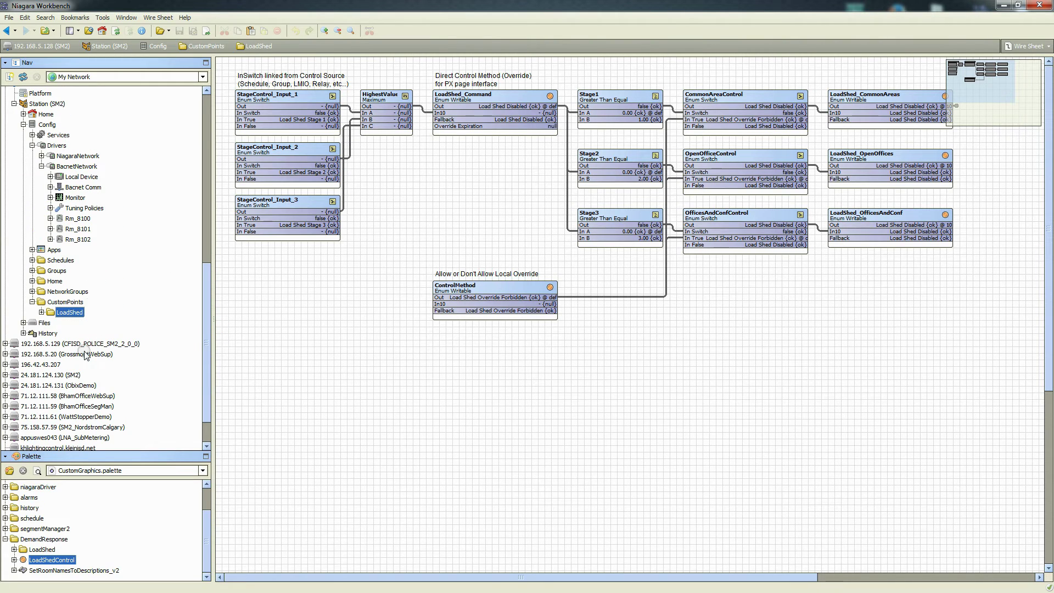